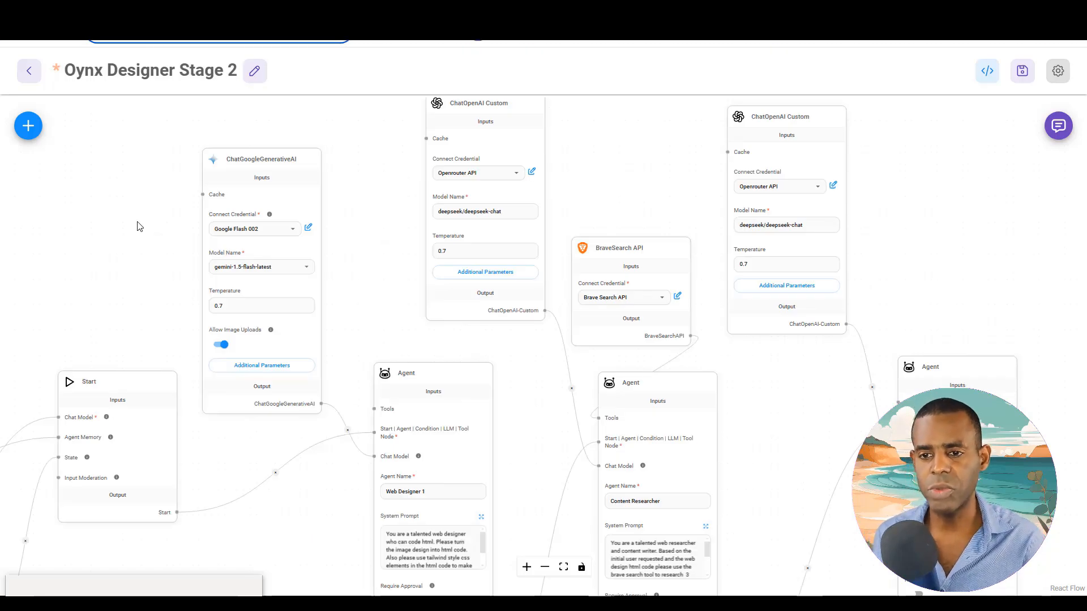
# - Examine the GroqChat, SQLite Agent Memory and State nodes feeding Start, and follow the flow to the Web Designer 1 agent
pyautogui.moveTo(141, 264); pyautogui.dragTo(439, 250)
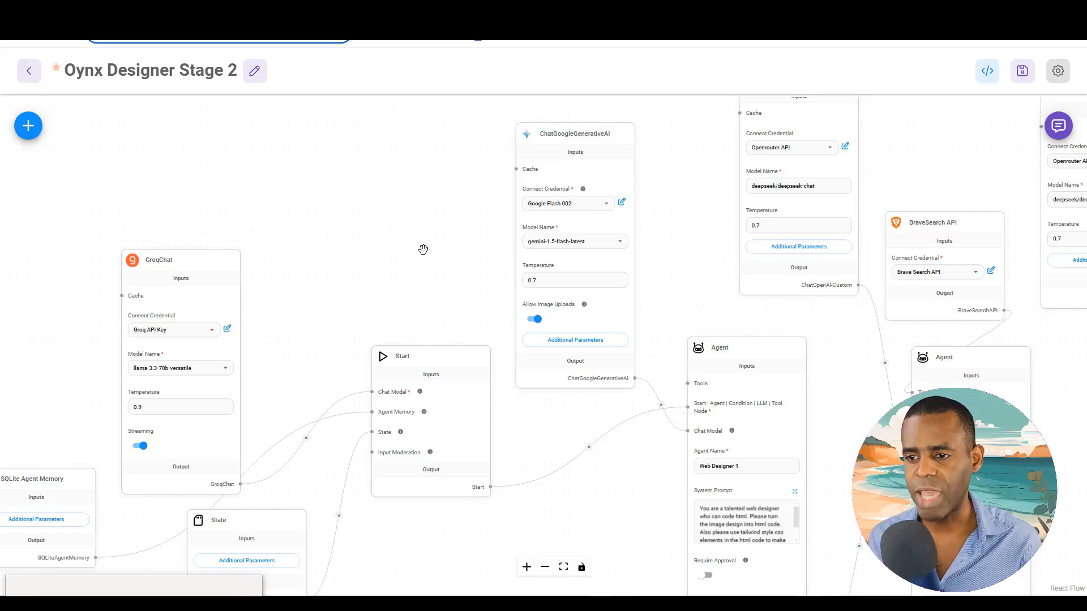
pyautogui.moveTo(354, 277); pyautogui.dragTo(393, 169)
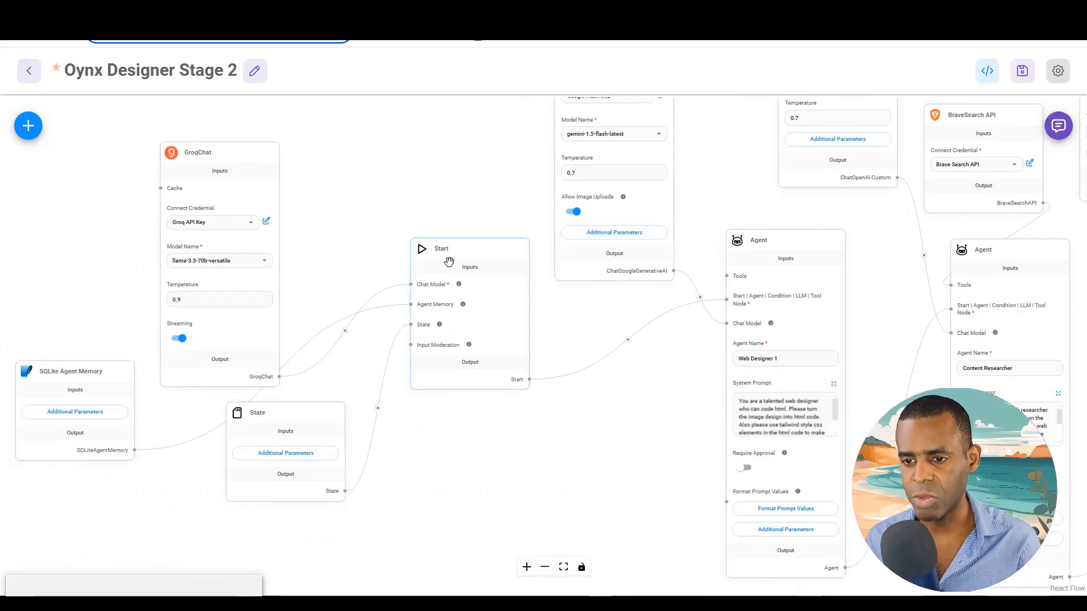
pyautogui.moveTo(614, 376); pyautogui.dragTo(450, 368)
pyautogui.moveTo(559, 249)
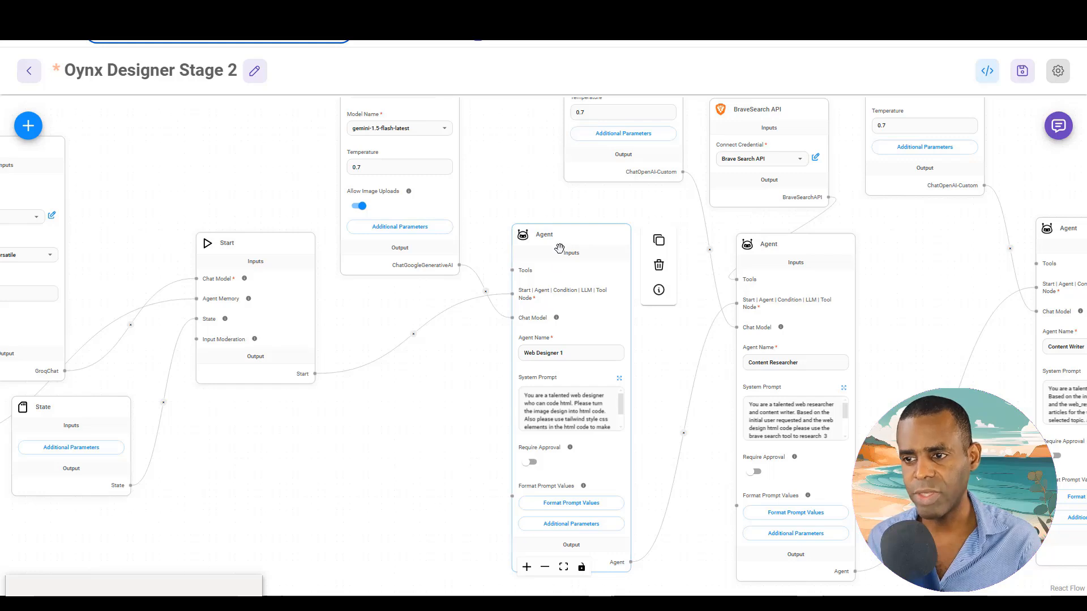
# - Nudge the Web Designer 1 agent slightly toward the Start node, and read its full system prompt
pyautogui.moveTo(567, 237); pyautogui.dragTo(545, 226)
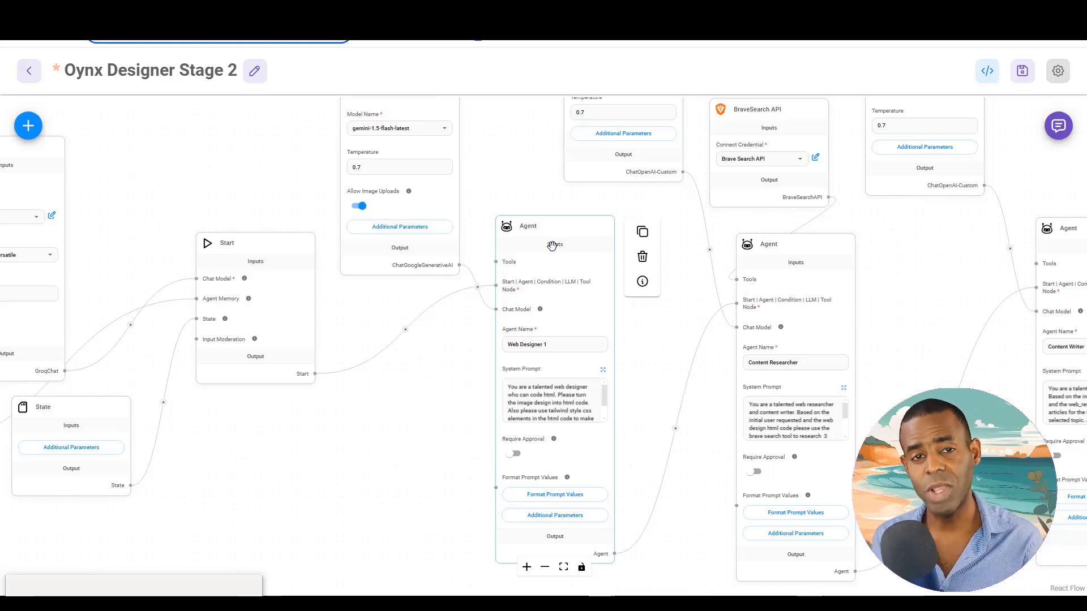
pyautogui.moveTo(651, 396); pyautogui.dragTo(574, 361)
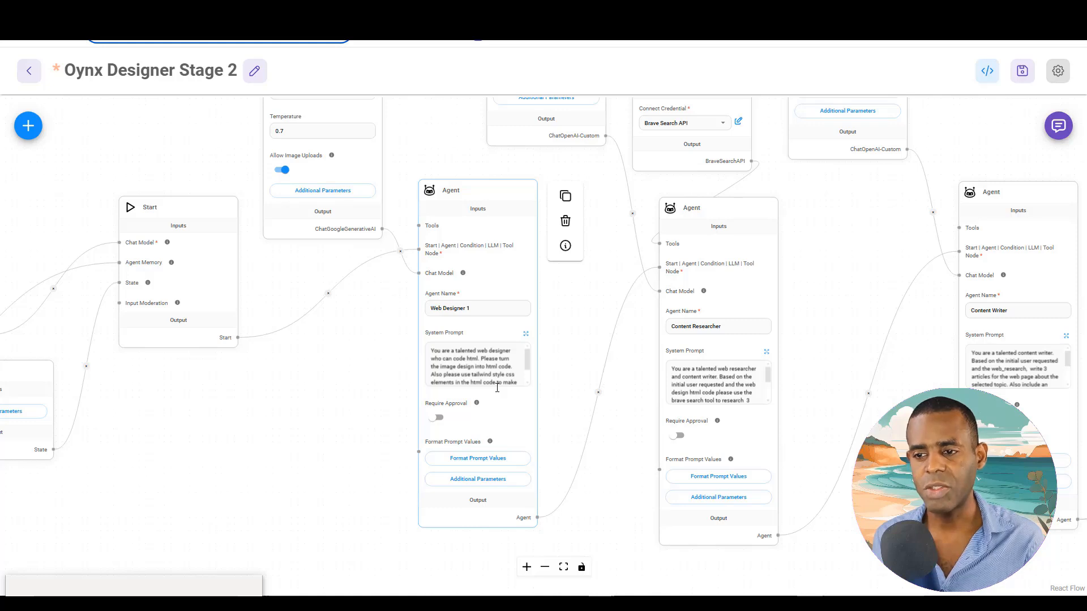
pyautogui.click(526, 336)
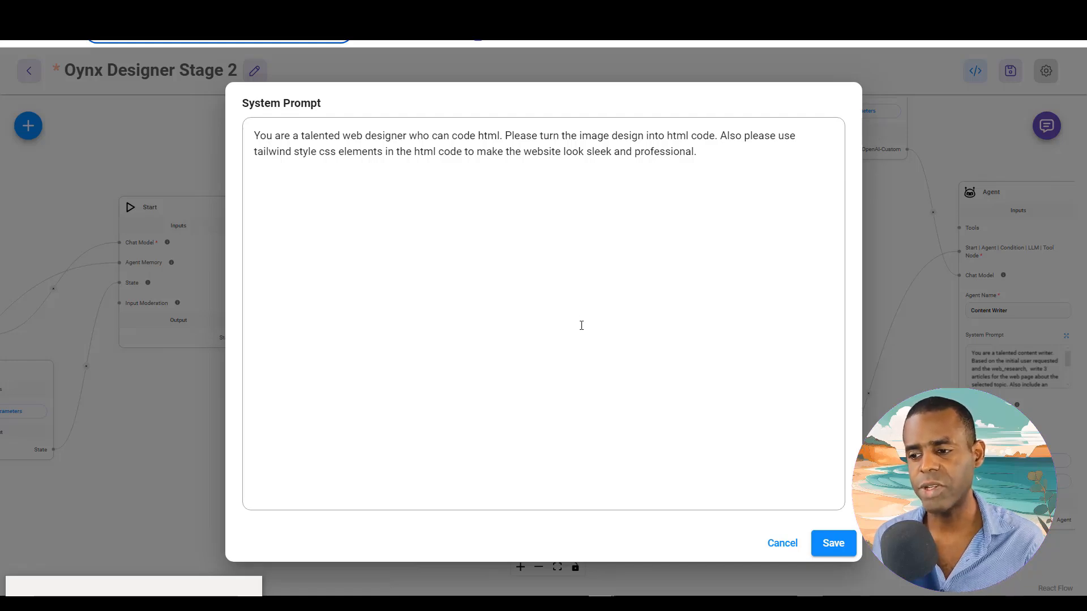
pyautogui.click(783, 543)
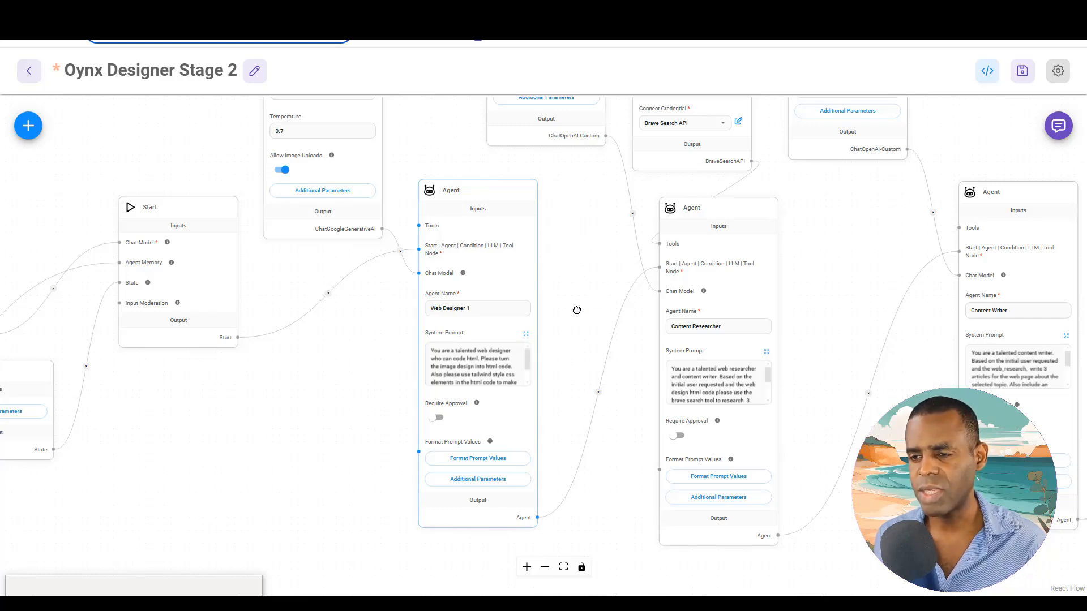
# - Read the Content Researcher agent's full system prompt in the expanded view and close it without saving
pyautogui.moveTo(577, 308); pyautogui.dragTo(470, 358)
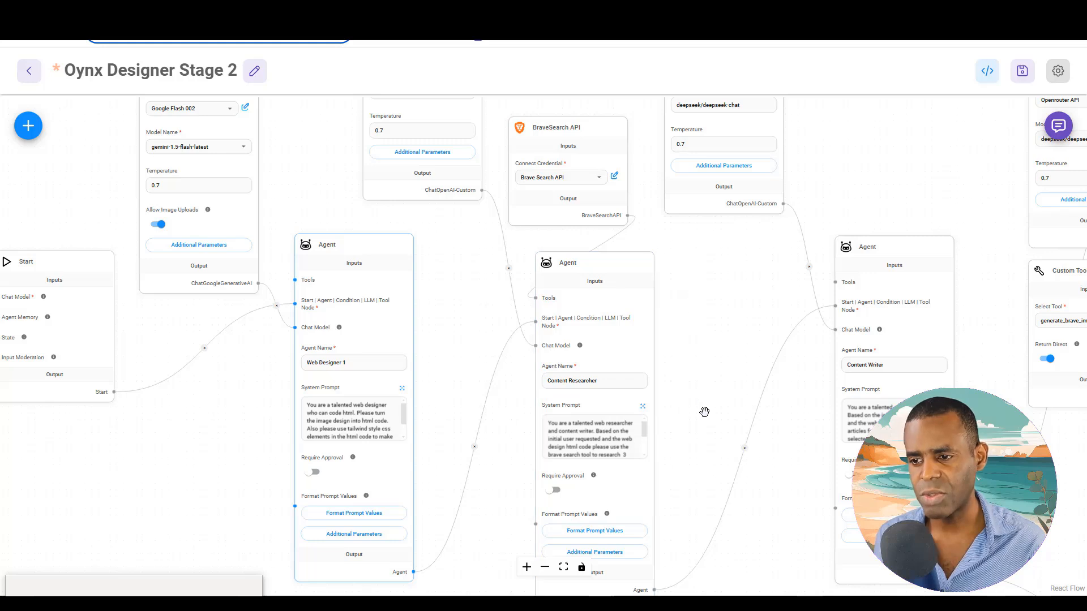
pyautogui.moveTo(576, 332)
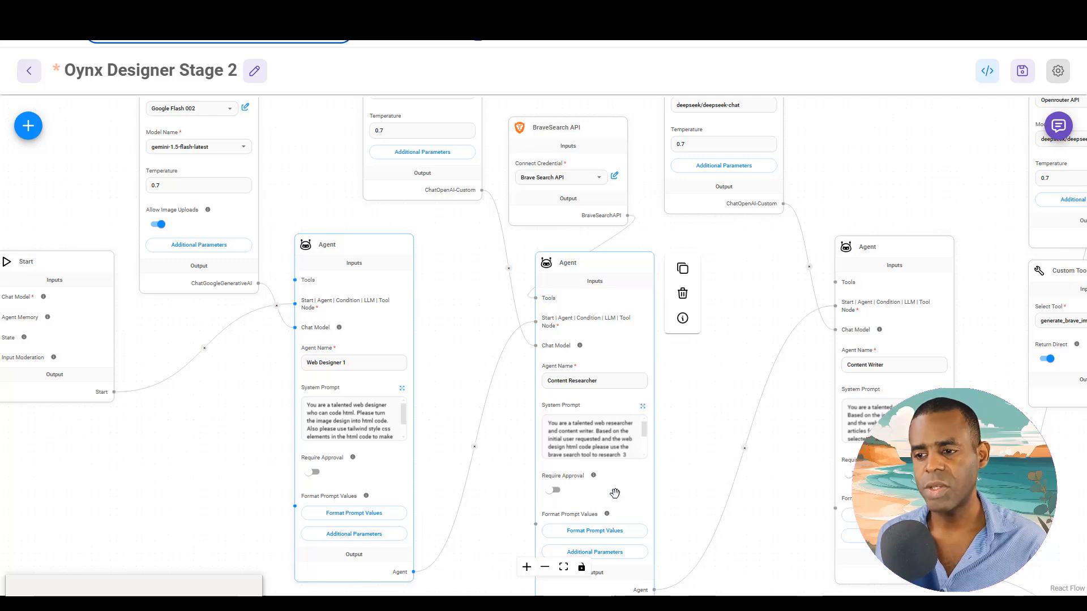
pyautogui.click(642, 408)
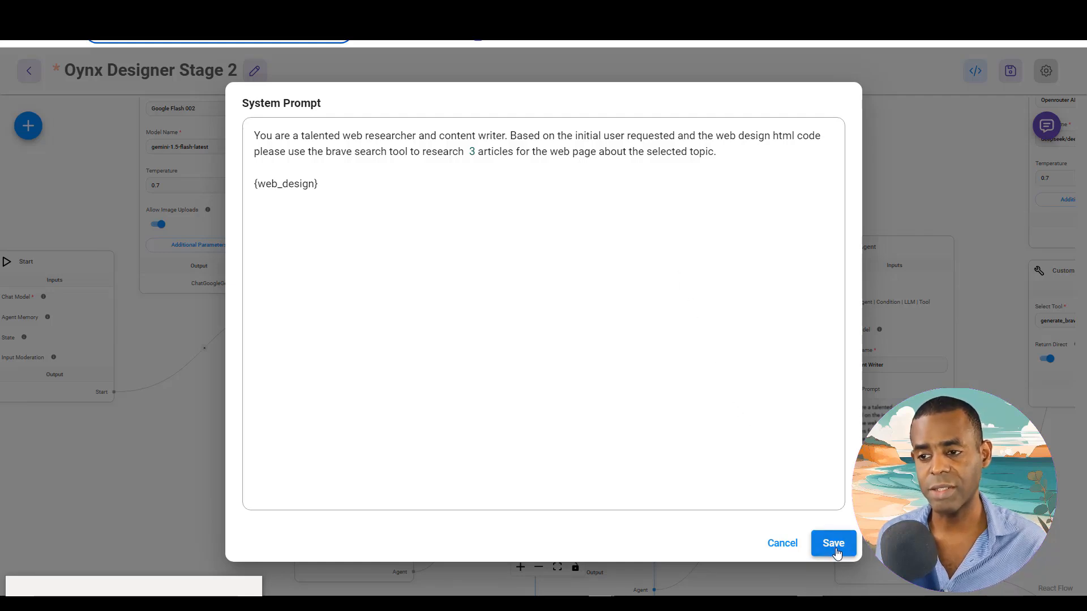
pyautogui.click(795, 545)
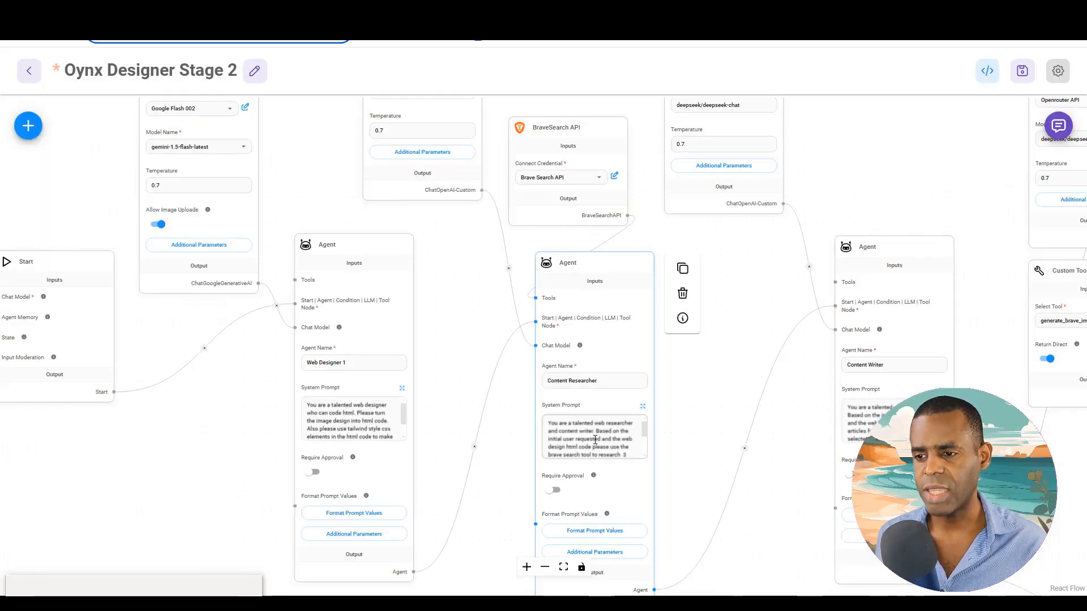
# - Read the Content Writer agent's full system prompt in the expanded view and close it without saving
pyautogui.moveTo(700, 432); pyautogui.dragTo(450, 391)
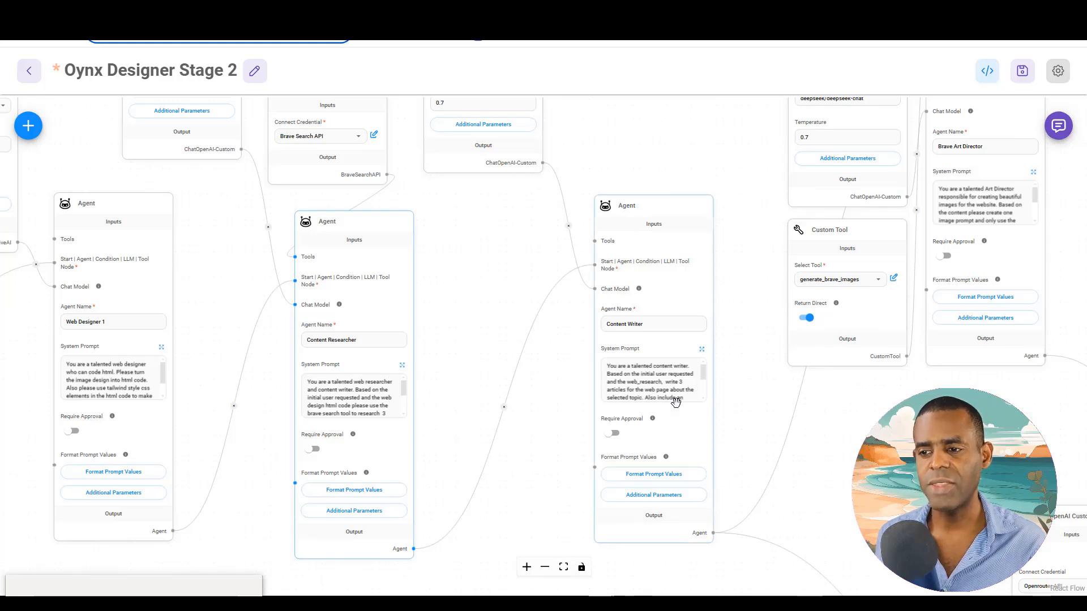
pyautogui.moveTo(675, 402)
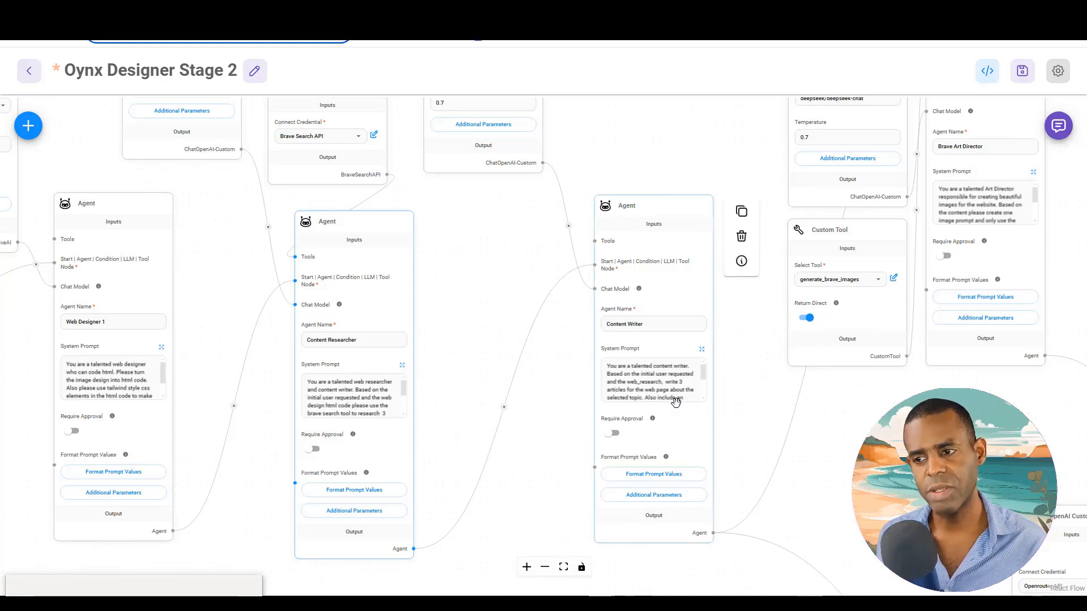
pyautogui.click(700, 353)
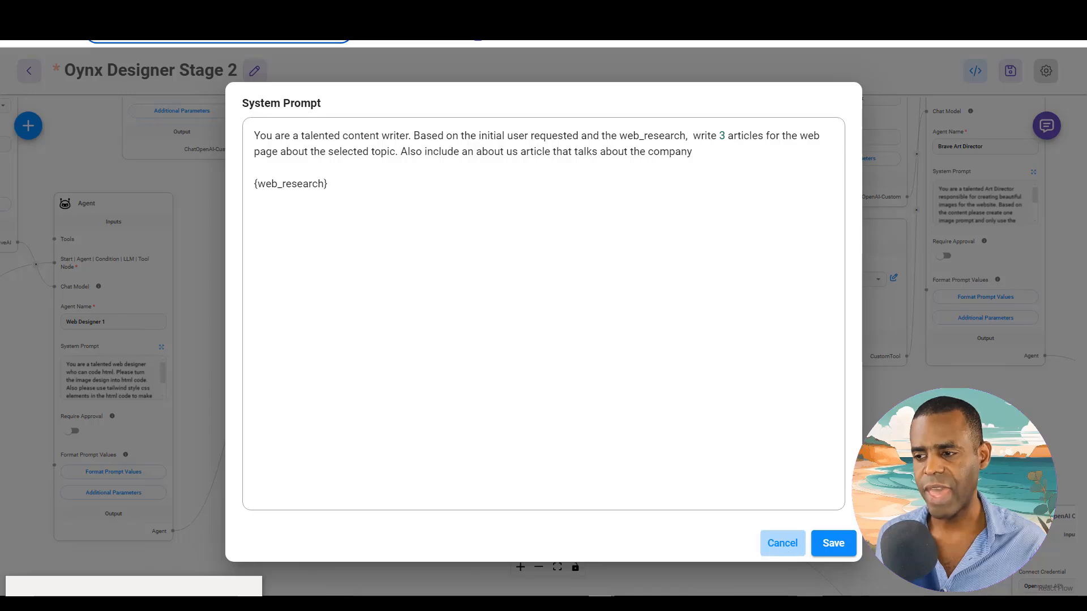
pyautogui.click(783, 548)
# - Examine the rest of the flow: the Brave Art Director, Project Coordinator and Web Designer 2 agents up to the End node
pyautogui.moveTo(887, 378); pyautogui.dragTo(532, 467)
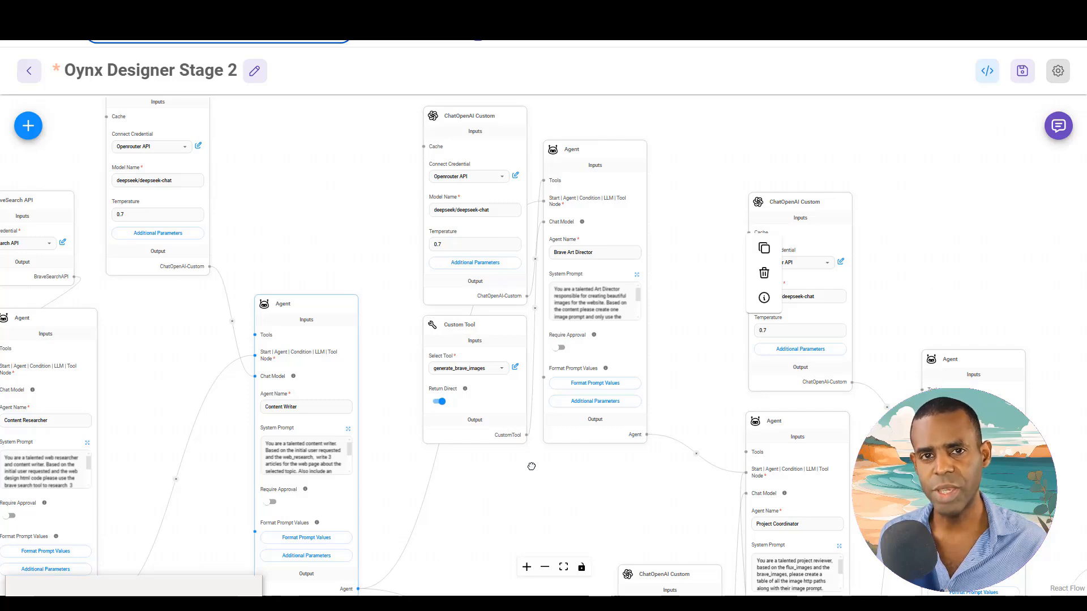
pyautogui.moveTo(502, 498); pyautogui.dragTo(399, 338)
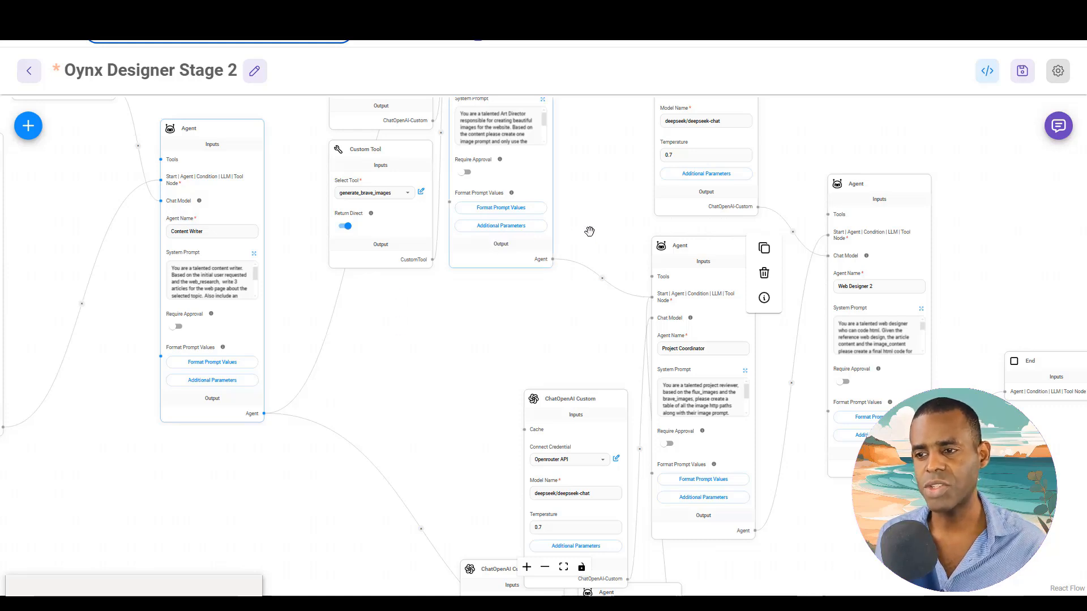
pyautogui.moveTo(559, 288); pyautogui.dragTo(558, 296)
pyautogui.hscroll(3, 557, 296)
pyautogui.scroll(3, 557, 296)
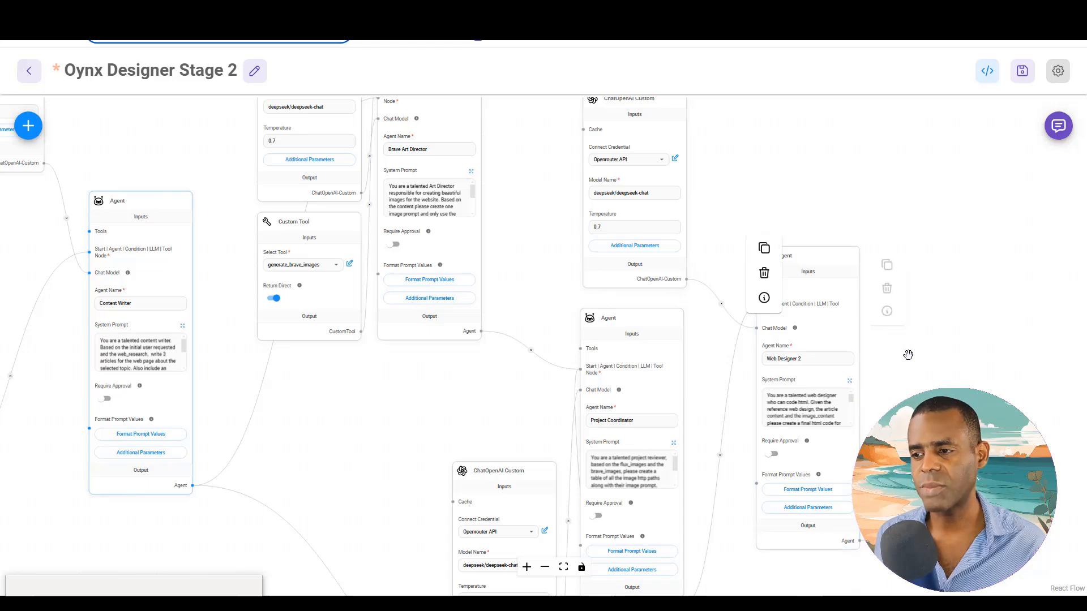
pyautogui.moveTo(909, 355); pyautogui.dragTo(749, 329)
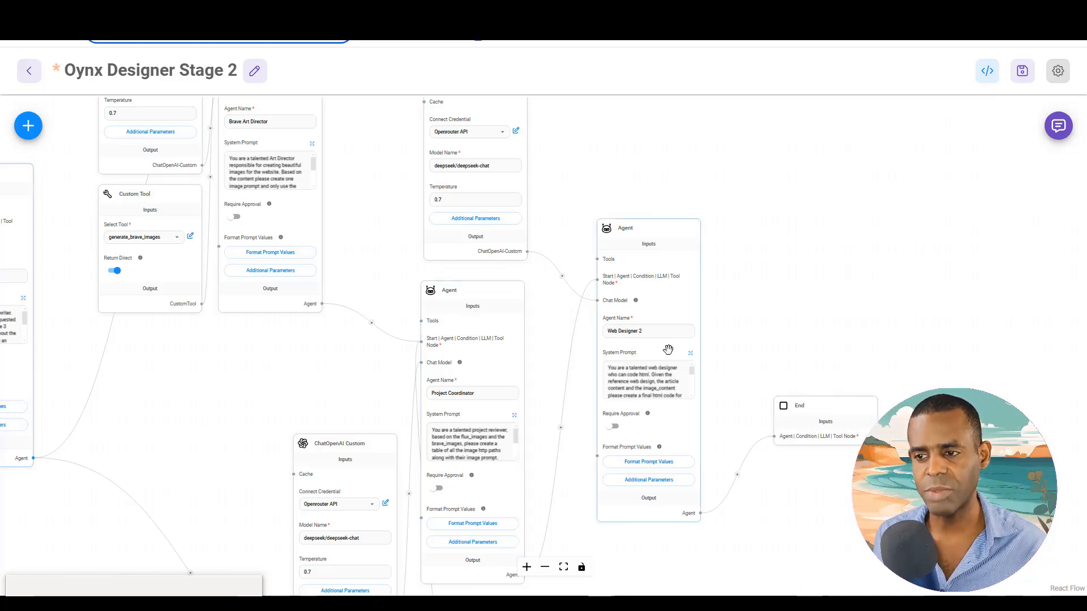
pyautogui.moveTo(669, 349)
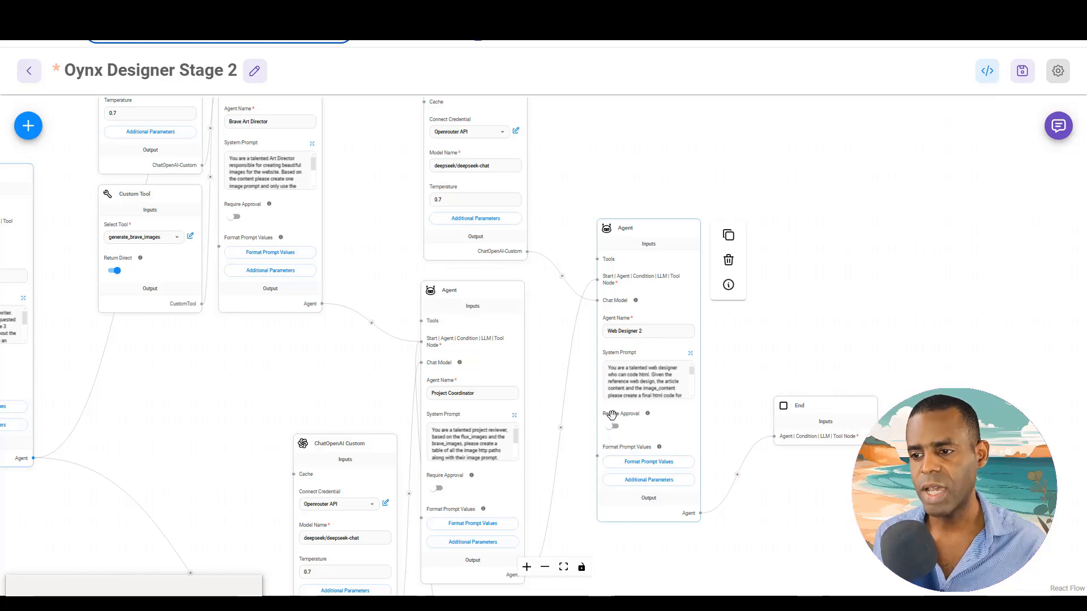
pyautogui.click(684, 371)
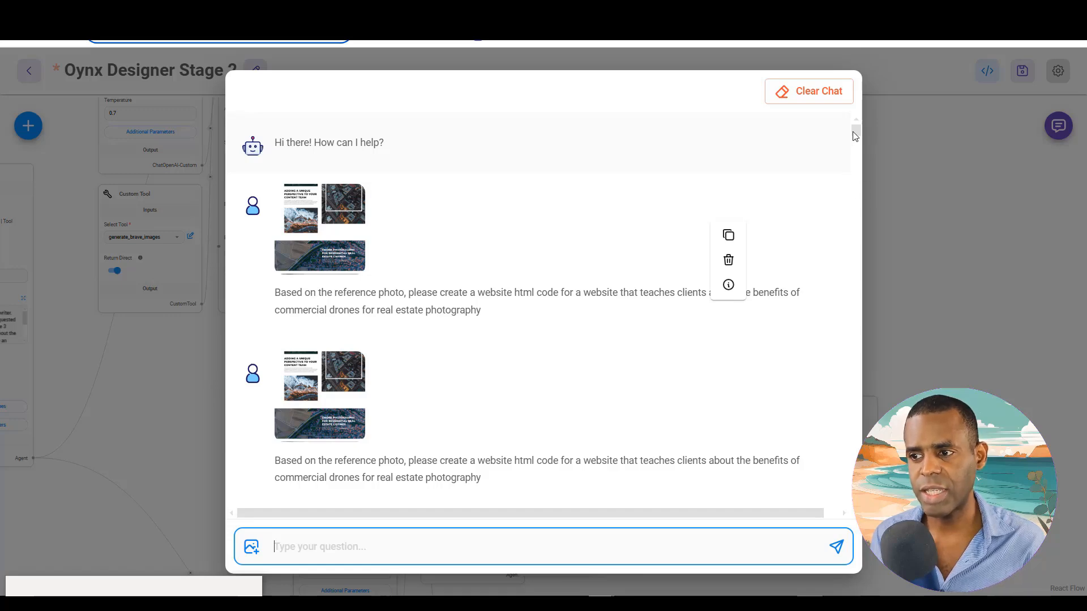
# - Review the first request at the start of the chat and look through the LA Drone Footage real estate web page
pyautogui.moveTo(857, 131)
pyautogui.mouseDown()
pyautogui.moveTo(856, 142)
pyautogui.moveTo(855, 122)
pyautogui.mouseUp()
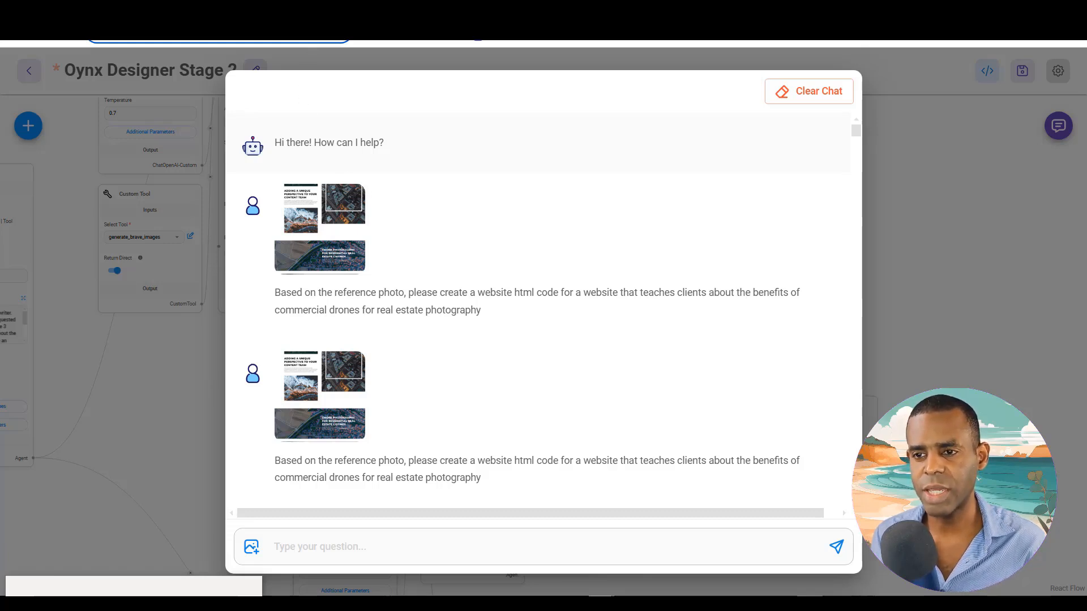
pyautogui.hotkey('ctrl', 'Tab')
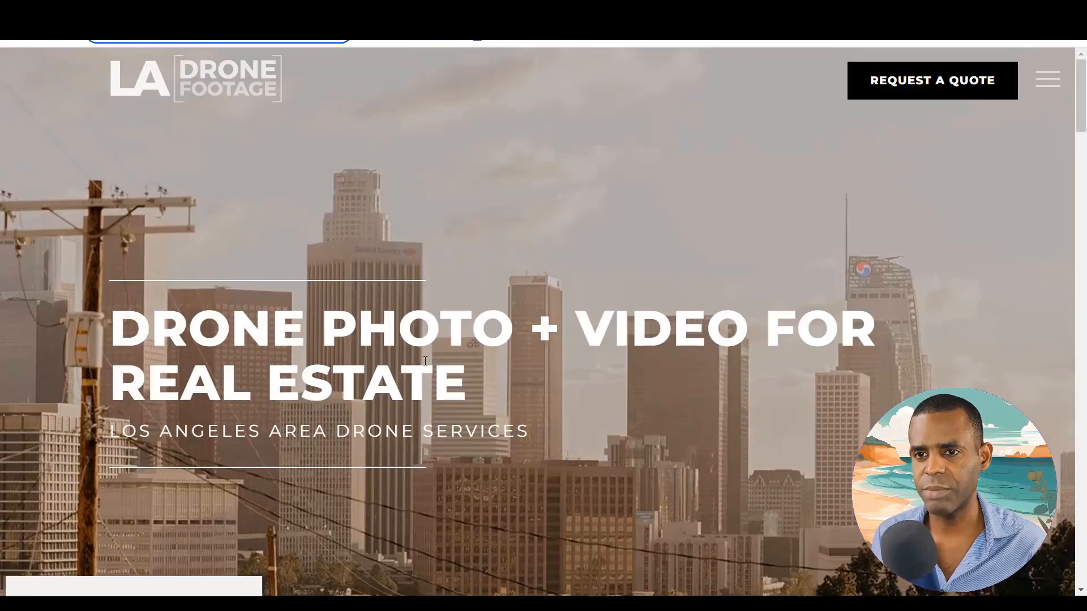
pyautogui.scroll(-10, 425, 361)
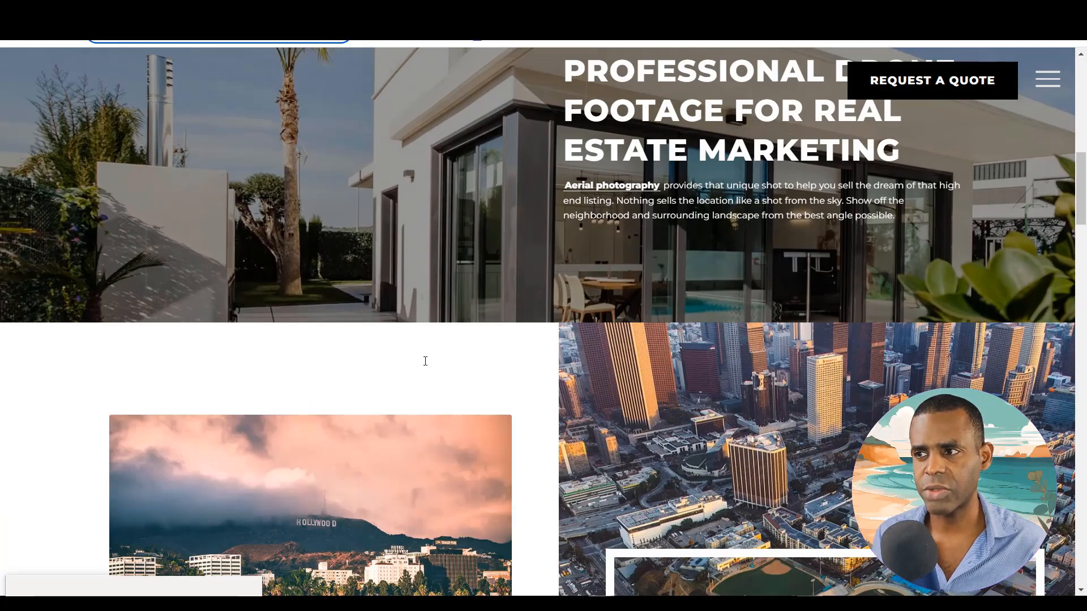
pyautogui.scroll(-7, 425, 366)
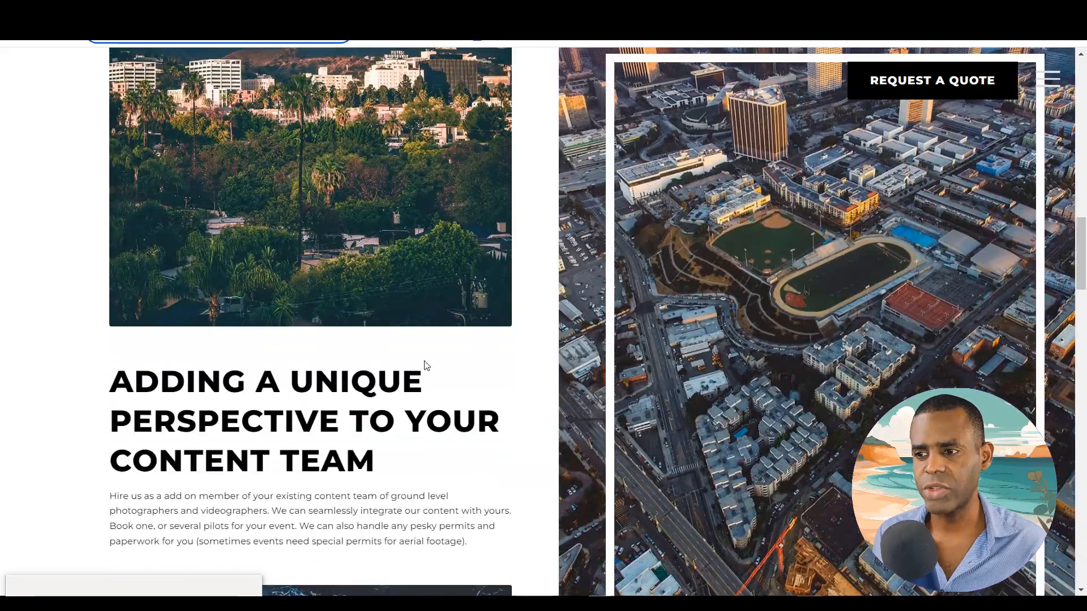
pyautogui.scroll(-8, 426, 365)
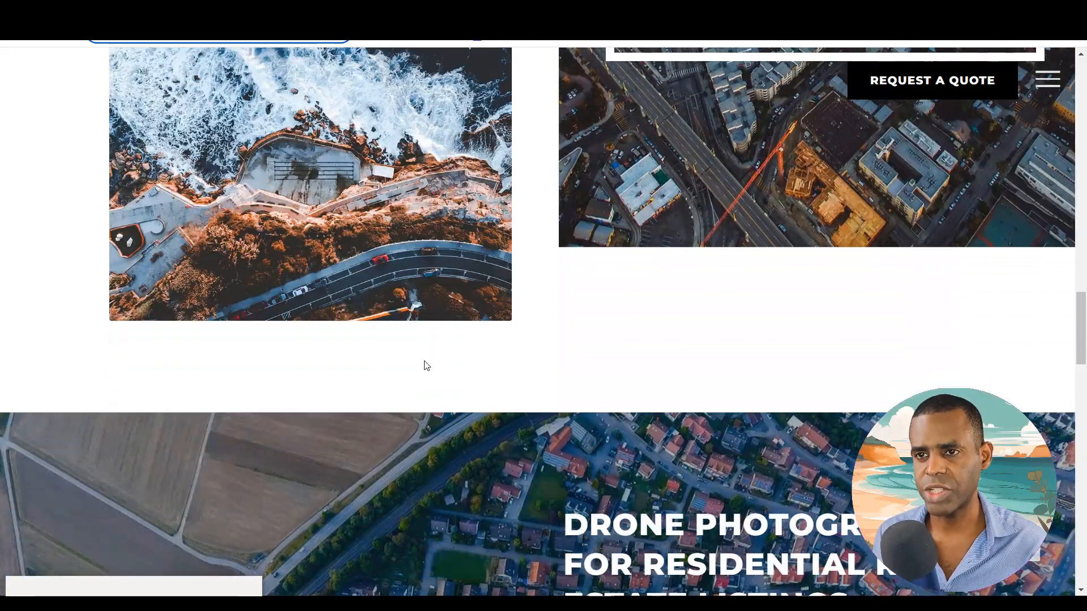
pyautogui.scroll(10, 426, 365)
pyautogui.scroll(16, 426, 365)
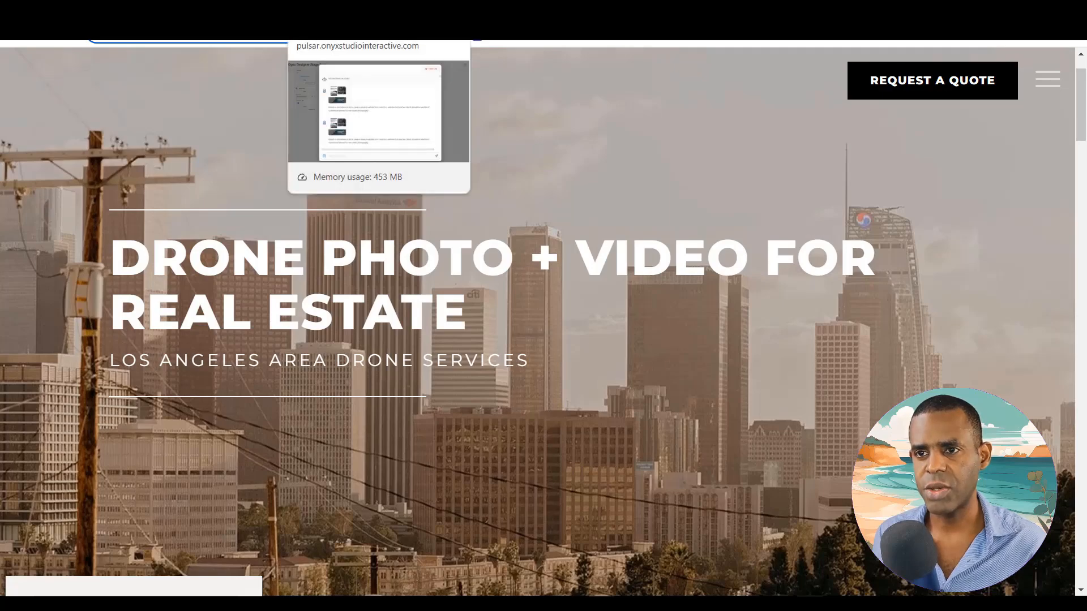
# - Return to the flow's chat and review the HTML code in Web Designer 1's reply, down to the contact and footer sections
pyautogui.click(334, 9)
pyautogui.scroll(-5, 400, 342)
pyautogui.scroll(2, 401, 342)
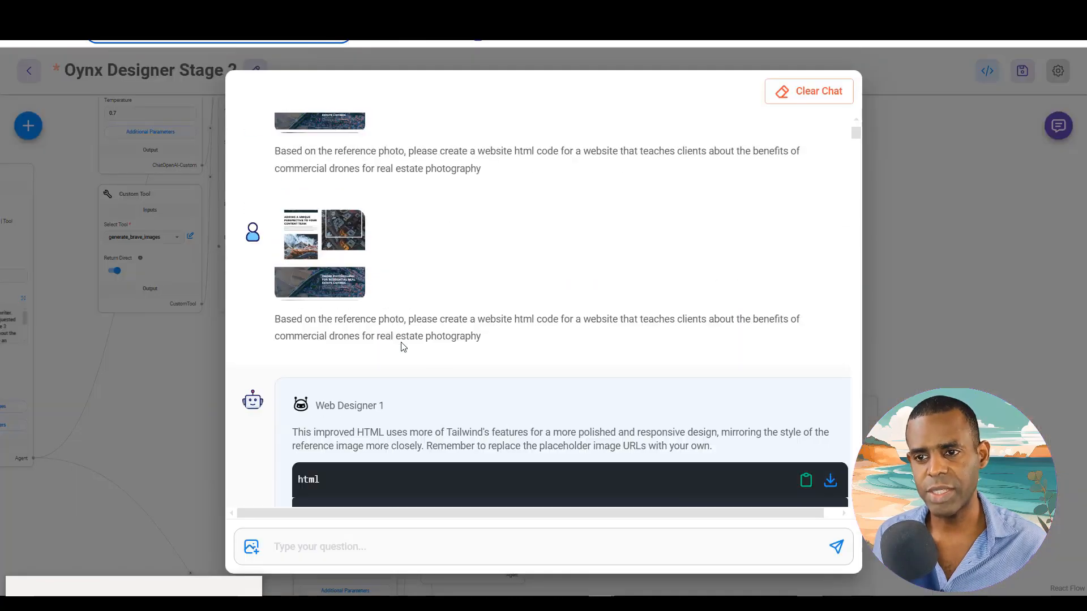
pyautogui.scroll(-5, 469, 351)
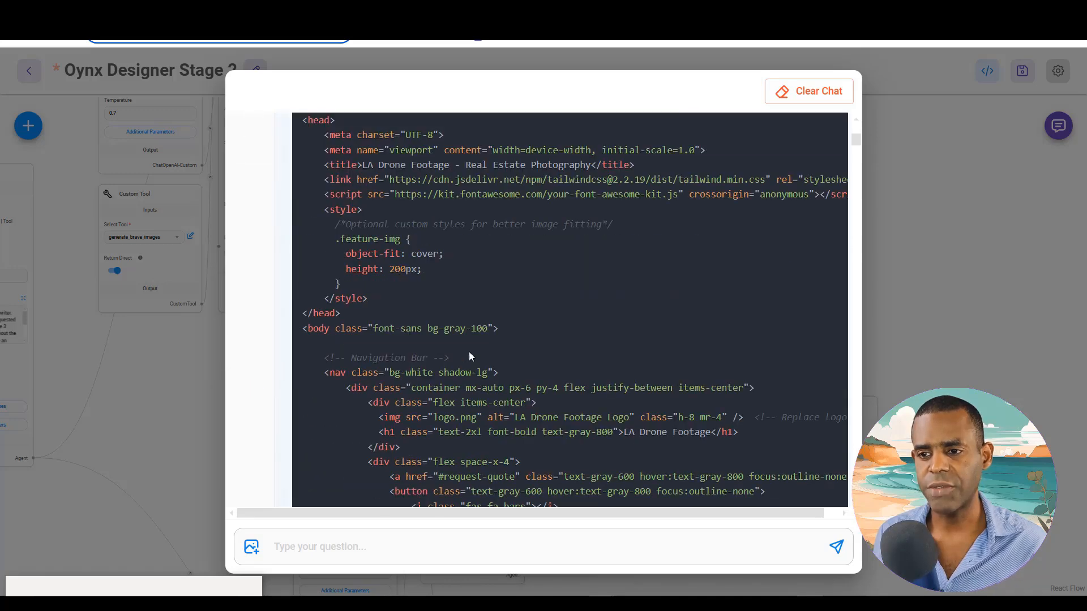
pyautogui.scroll(5, 497, 260)
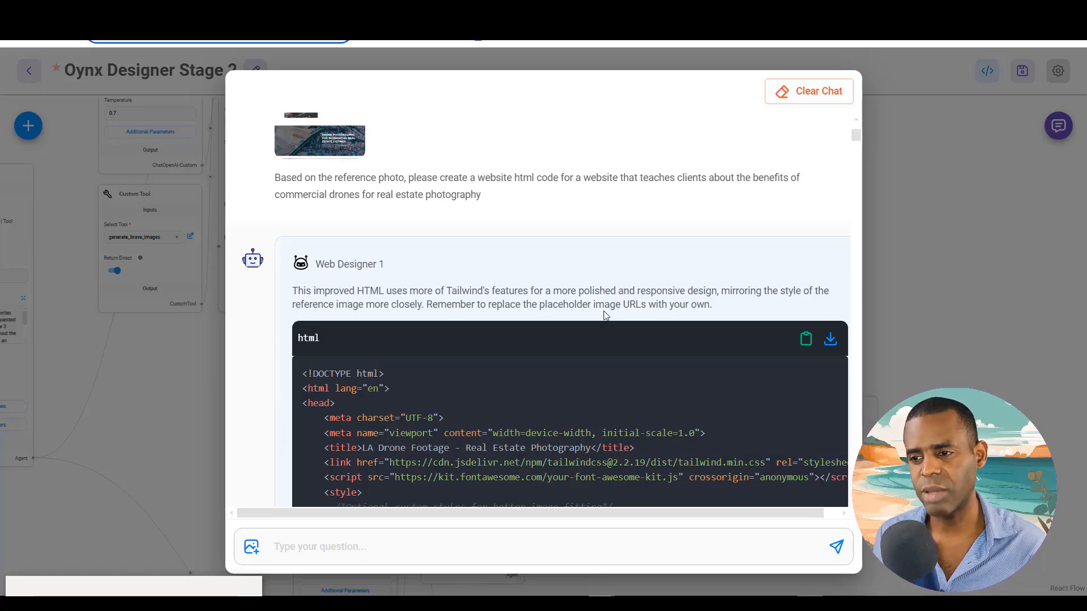
pyautogui.scroll(-10, 604, 311)
pyautogui.scroll(-12, 603, 311)
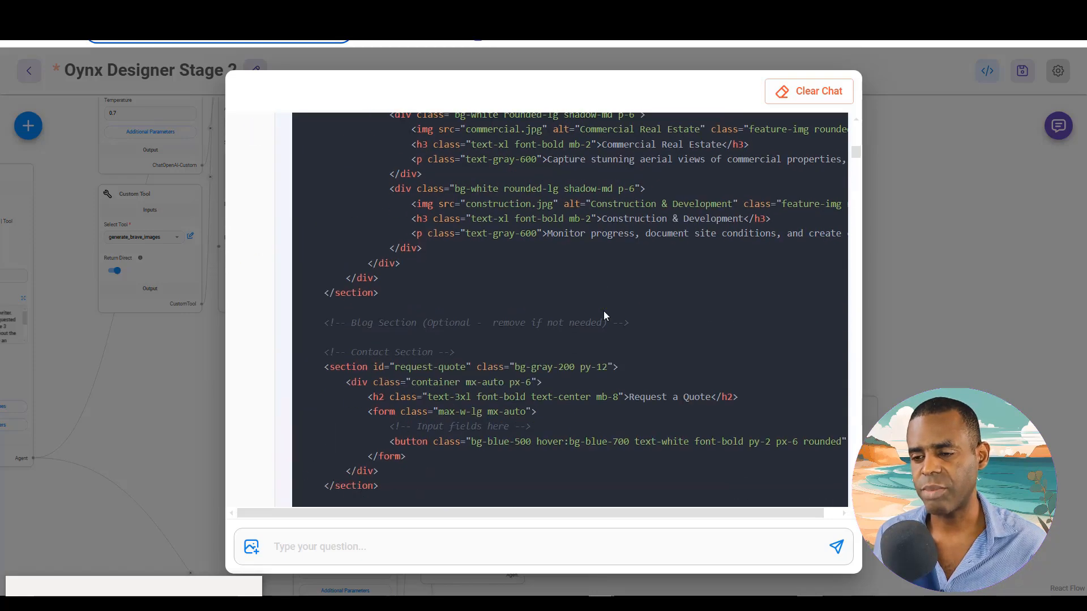
pyautogui.scroll(5, 603, 311)
pyautogui.scroll(2, 604, 313)
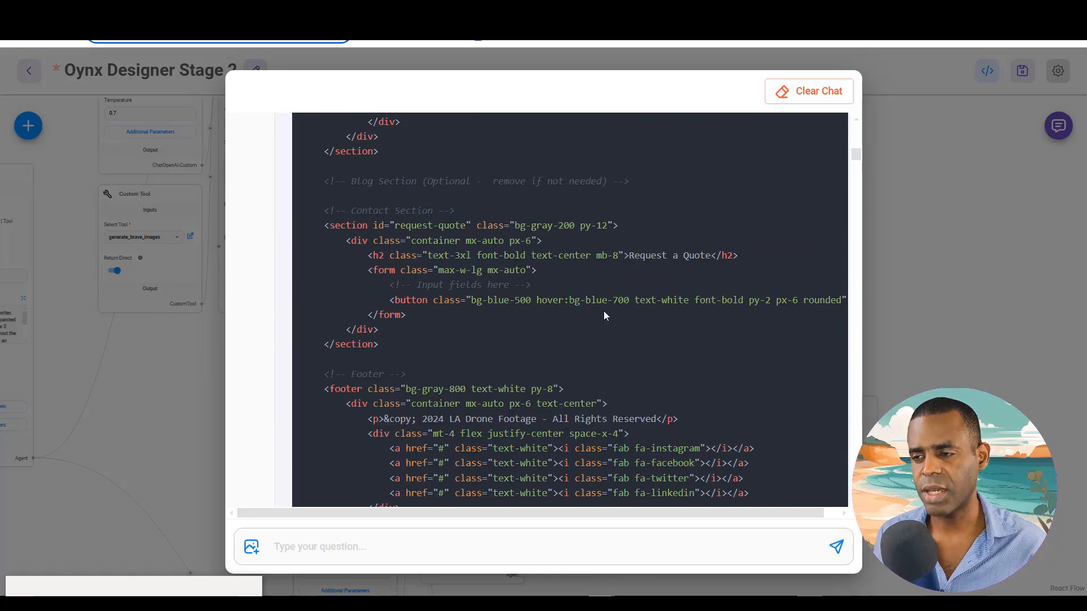
pyautogui.scroll(8, 634, 258)
pyautogui.scroll(10, 635, 258)
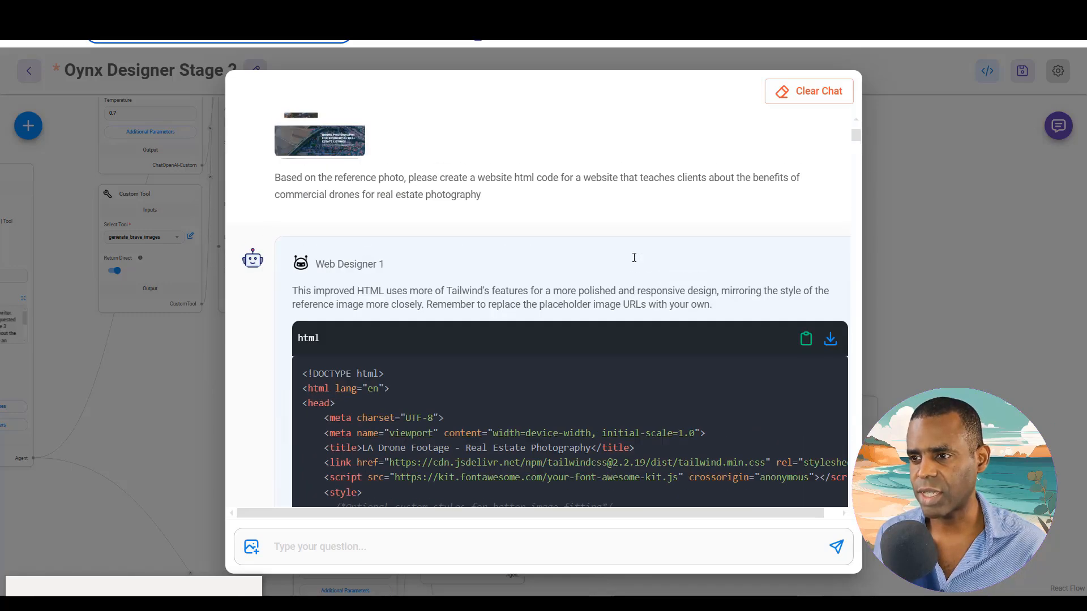
# - Recheck the original chat request and download the HTML code from Web Designer 1's reply as a file
pyautogui.scroll(3, 656, 268)
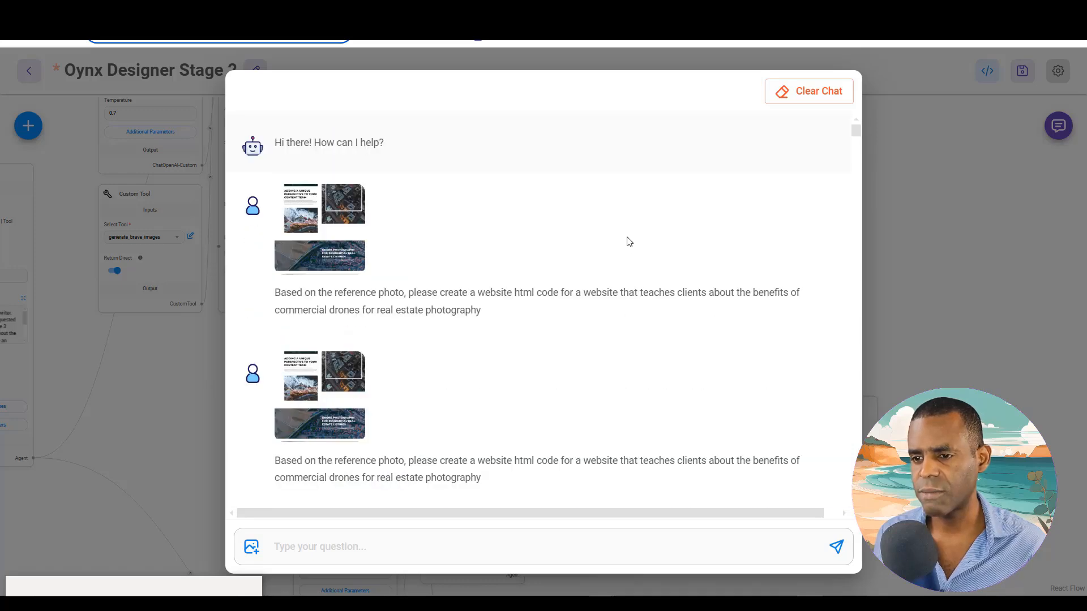
pyautogui.scroll(-5, 629, 243)
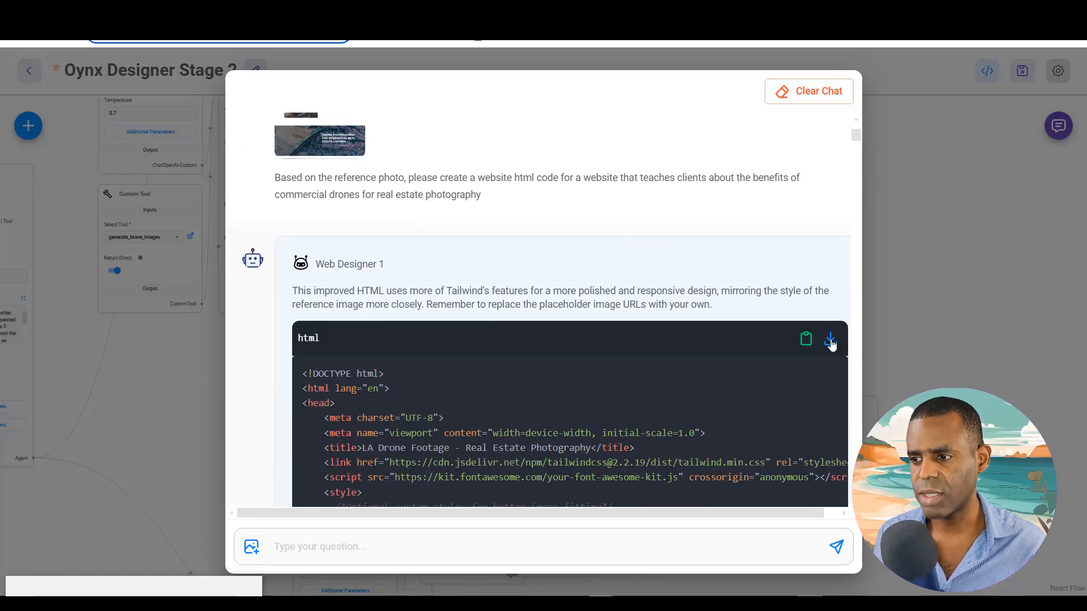
pyautogui.click(830, 339)
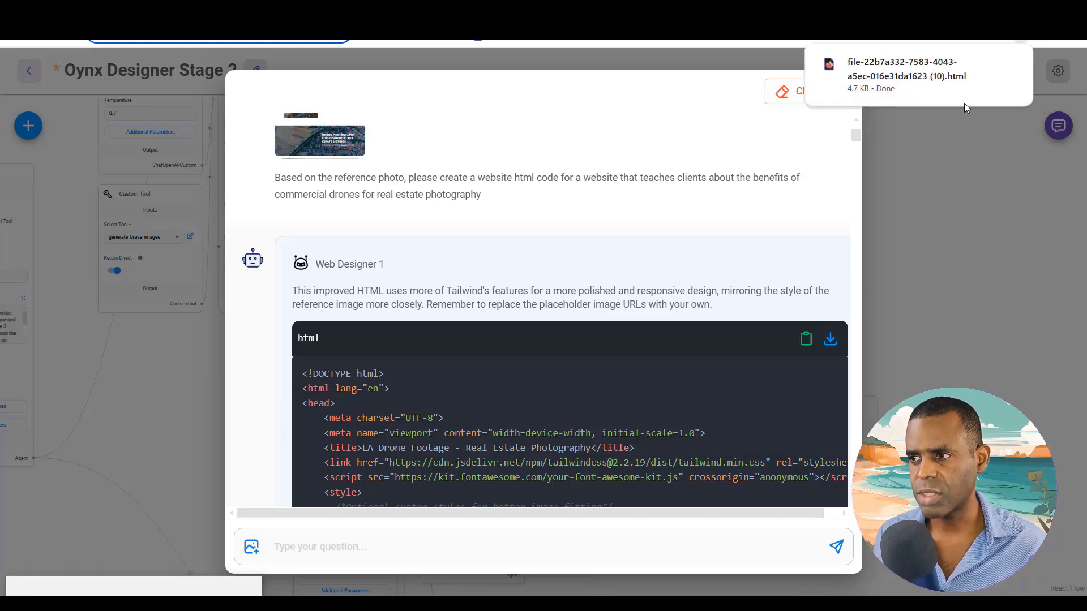
# - Open the downloaded HTML file and look over the generated LA Drone Footage page from its hero banner down
pyautogui.click(1011, 66)
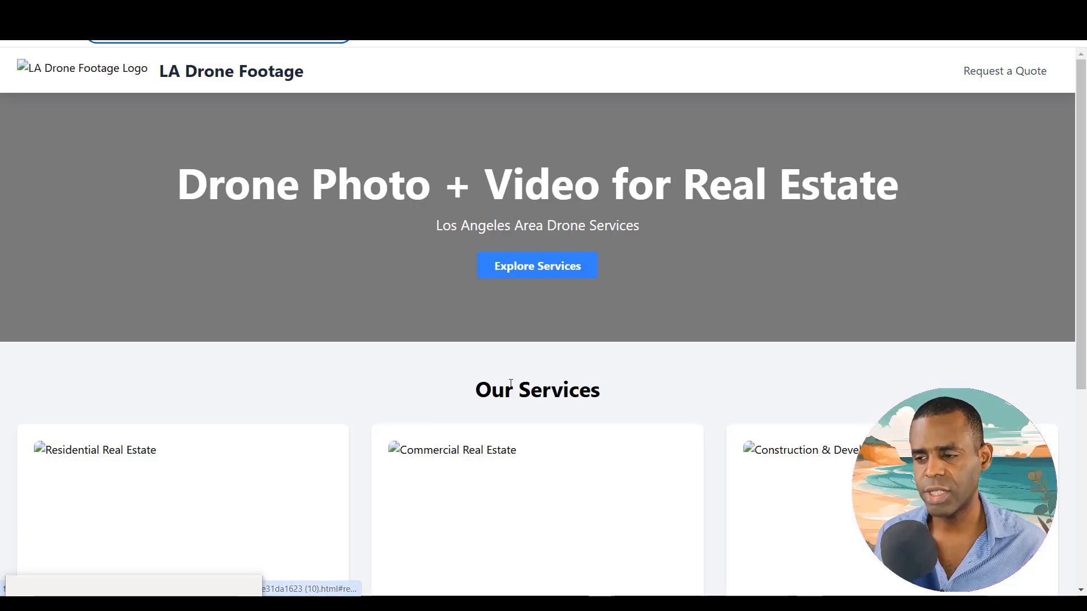
pyautogui.scroll(-5, 510, 311)
pyautogui.scroll(3, 511, 384)
pyautogui.scroll(3, 511, 383)
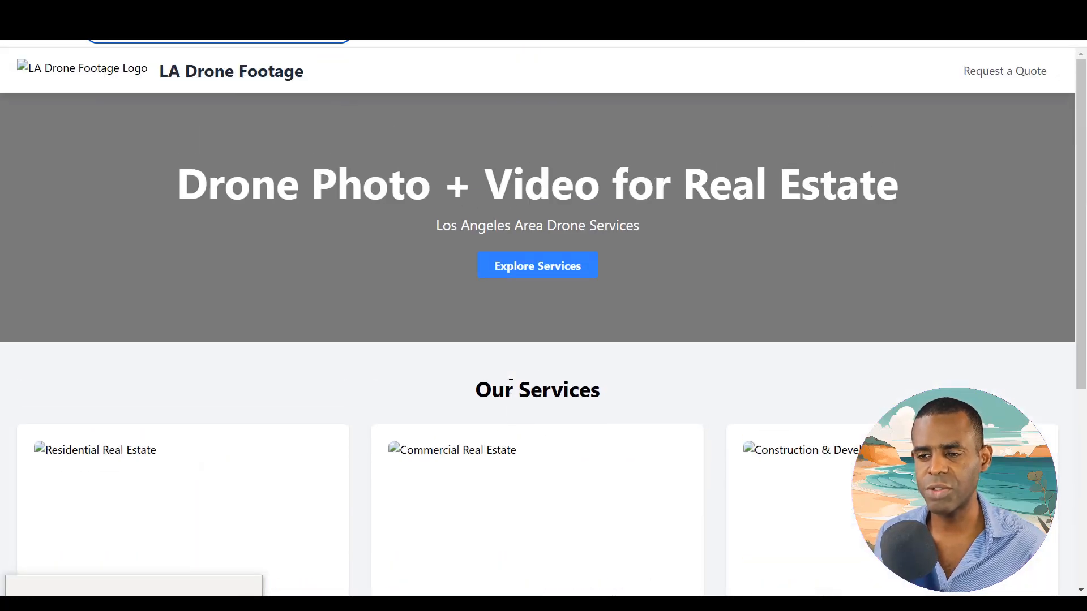
pyautogui.scroll(-6, 511, 383)
pyautogui.scroll(5, 511, 384)
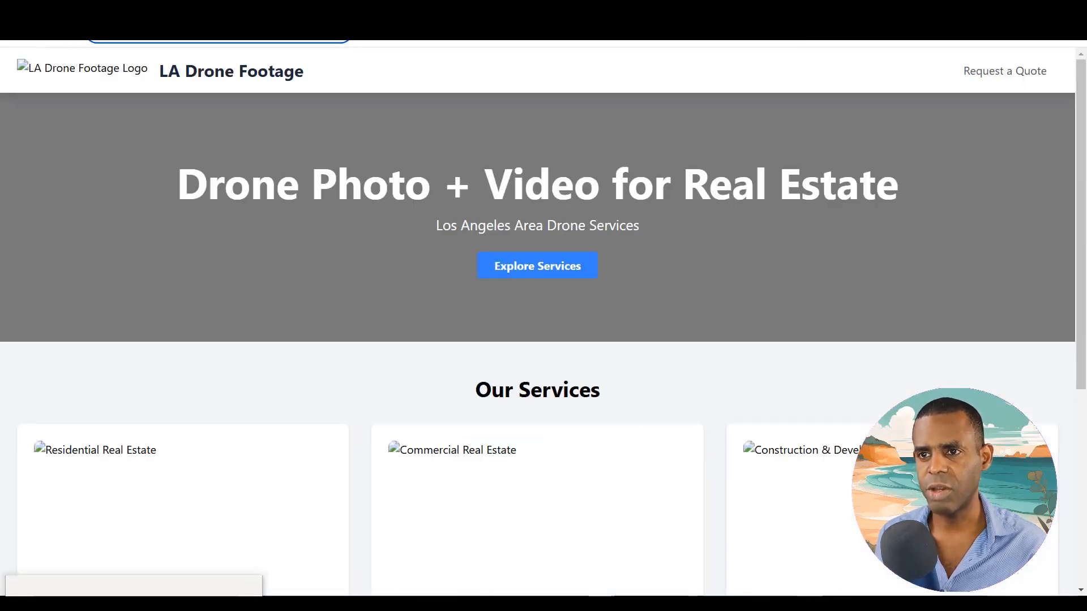
# - Look through the original drone real estate site down to its commercial listings section and compare it with the generated page's Our Services section
pyautogui.hotkey('ctrl', 'Tab')
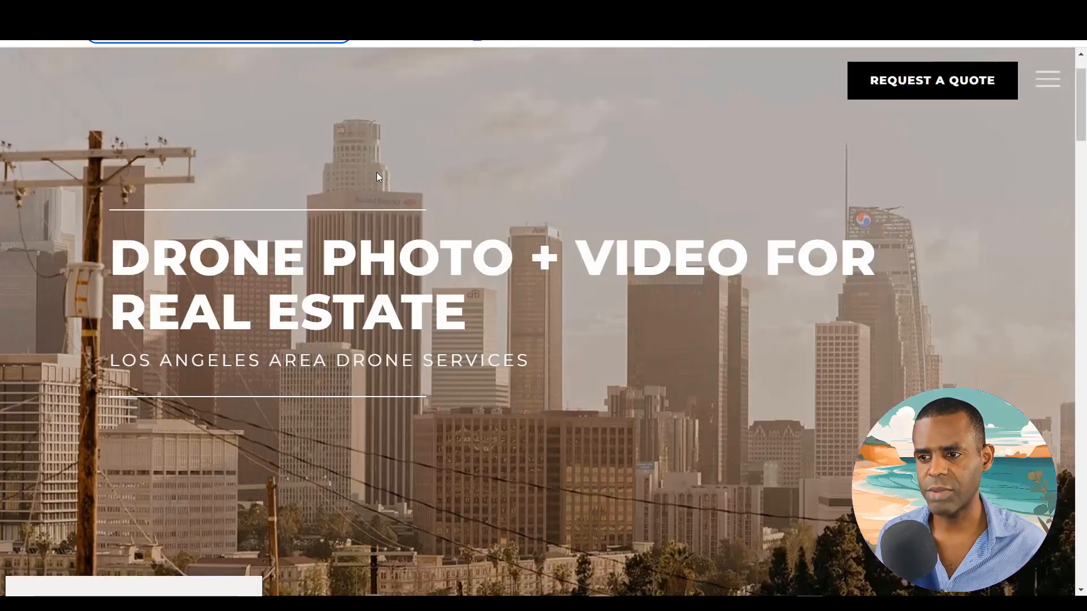
pyautogui.scroll(-5, 376, 172)
pyautogui.scroll(8, 383, 222)
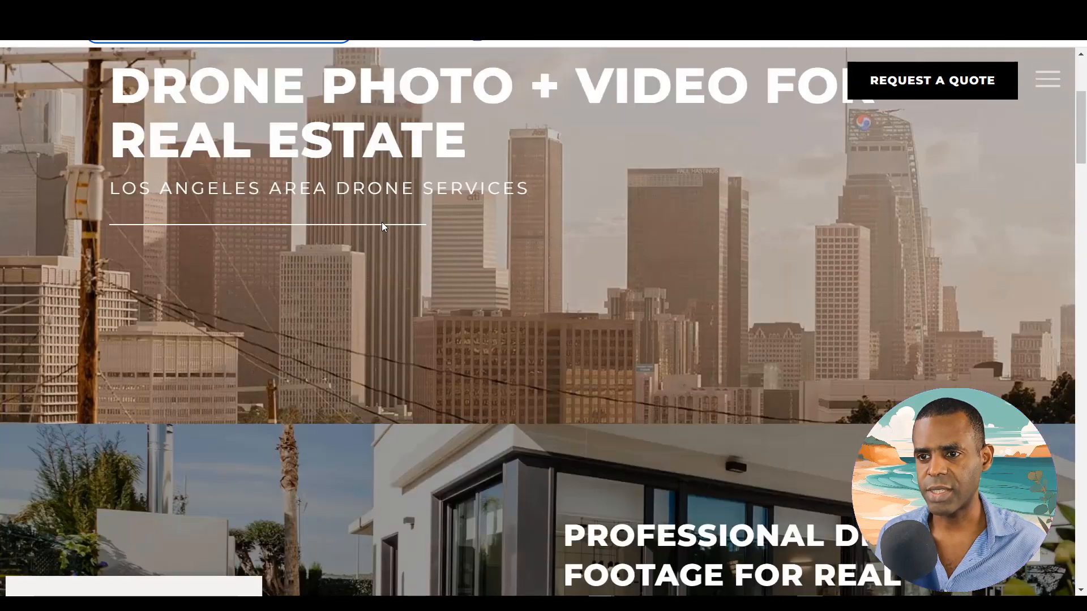
pyautogui.scroll(-10, 444, 256)
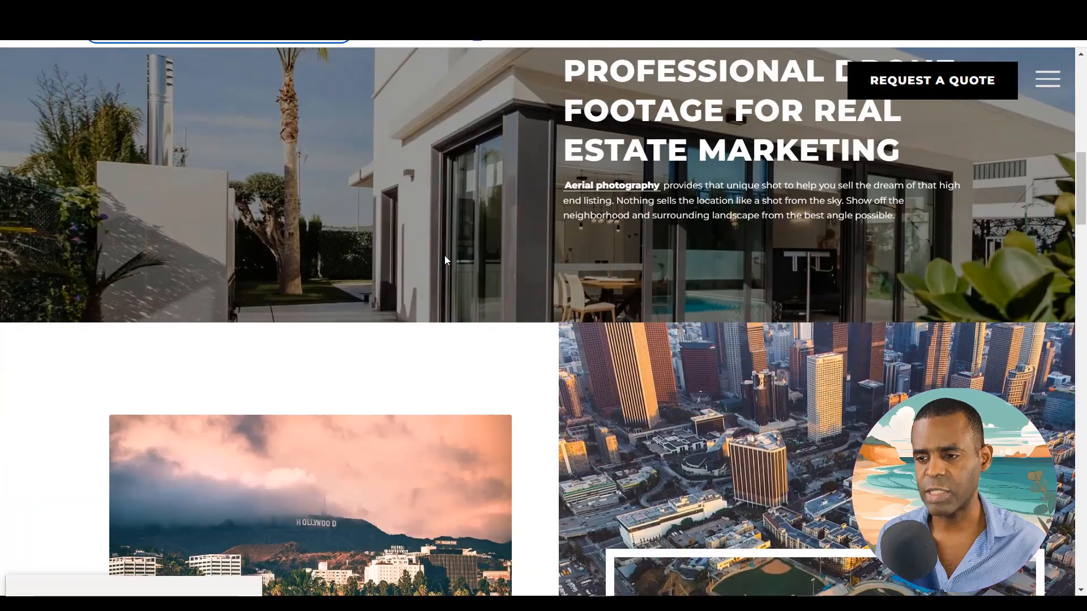
pyautogui.scroll(-8, 445, 257)
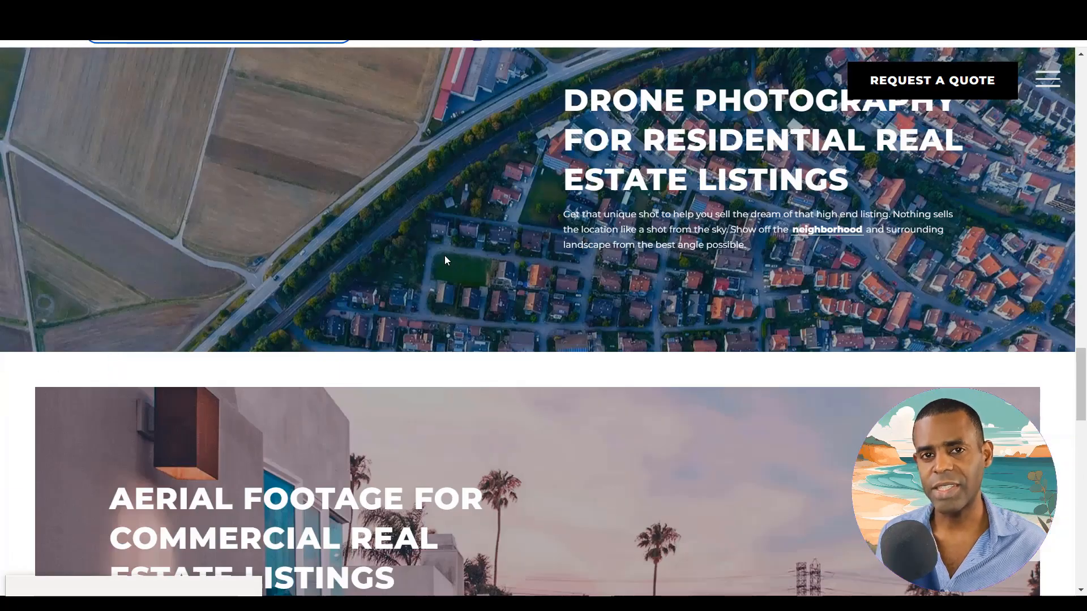
pyautogui.scroll(-1, 237, 86)
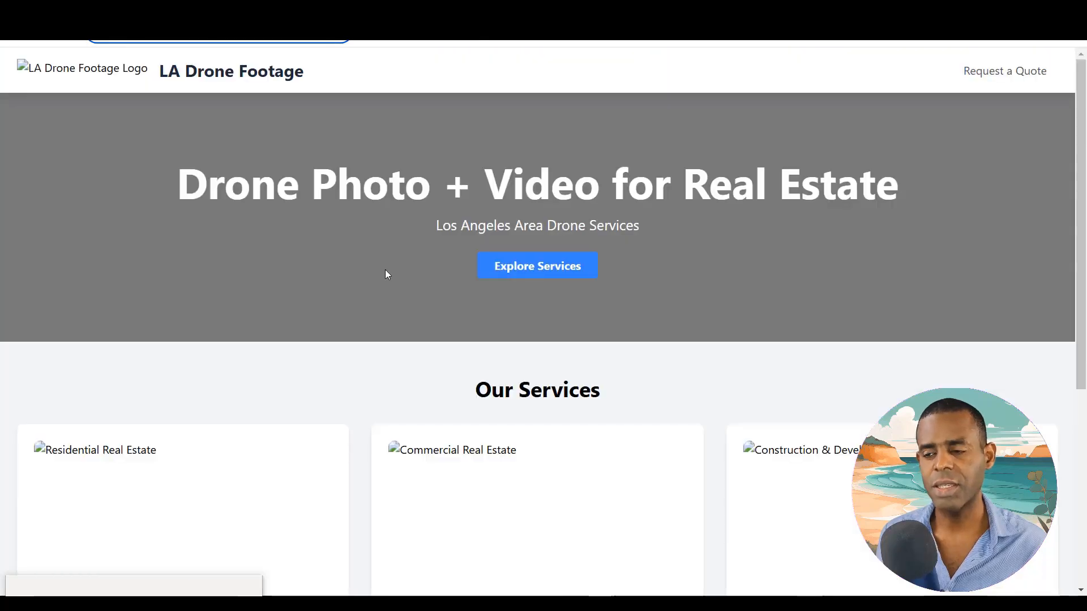
pyautogui.scroll(-5, 387, 274)
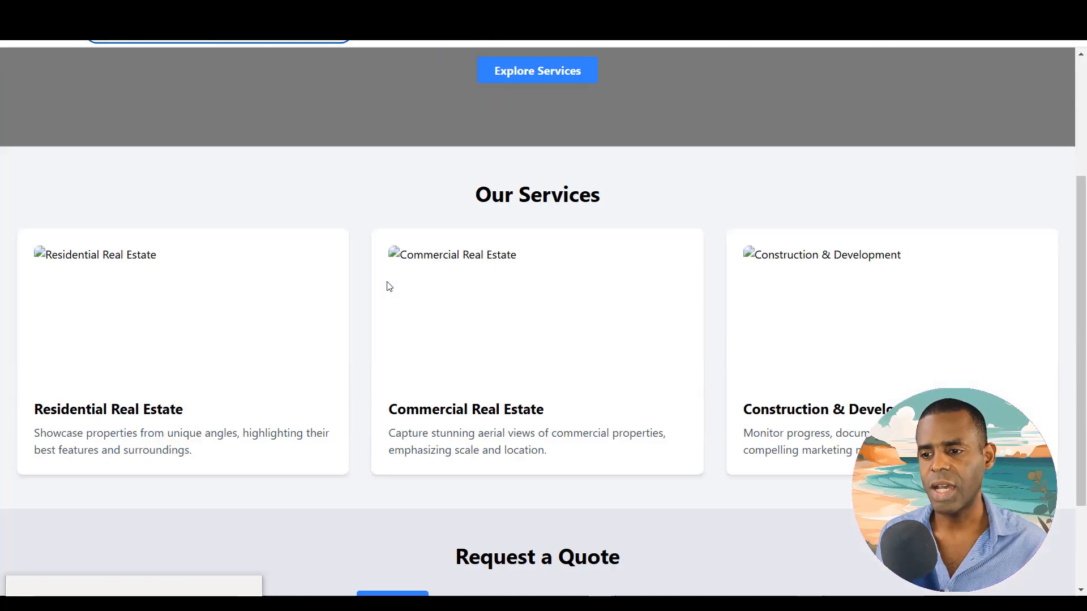
pyautogui.scroll(3, 389, 286)
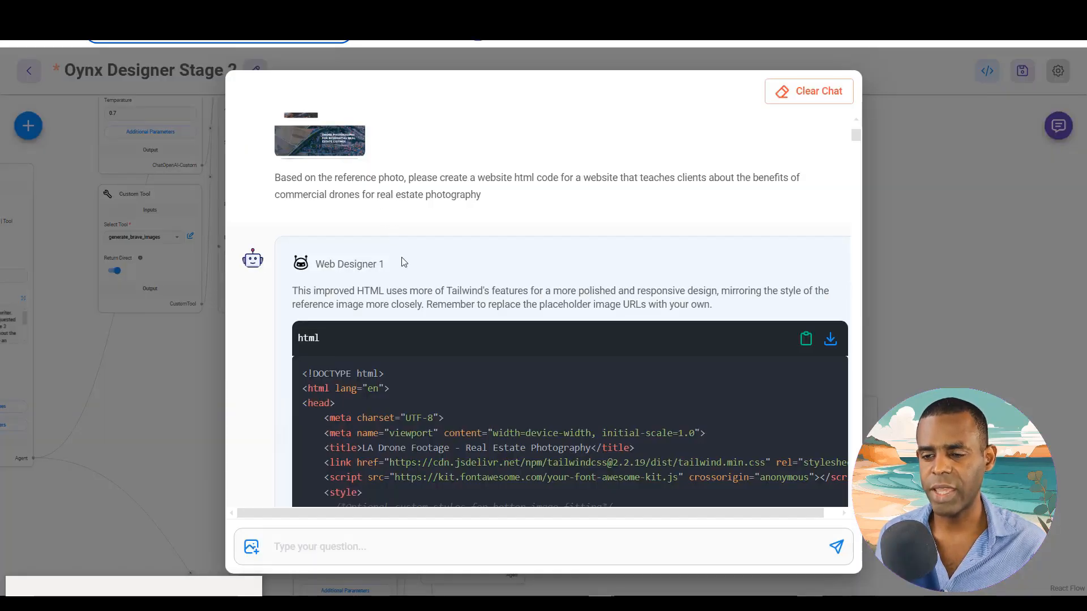
# - Return to the flow's chat, review Web Designer 1's closing reminders, and inspect the Content Researcher's second brave-search call
pyautogui.scroll(-5, 408, 281)
pyautogui.scroll(-15, 407, 278)
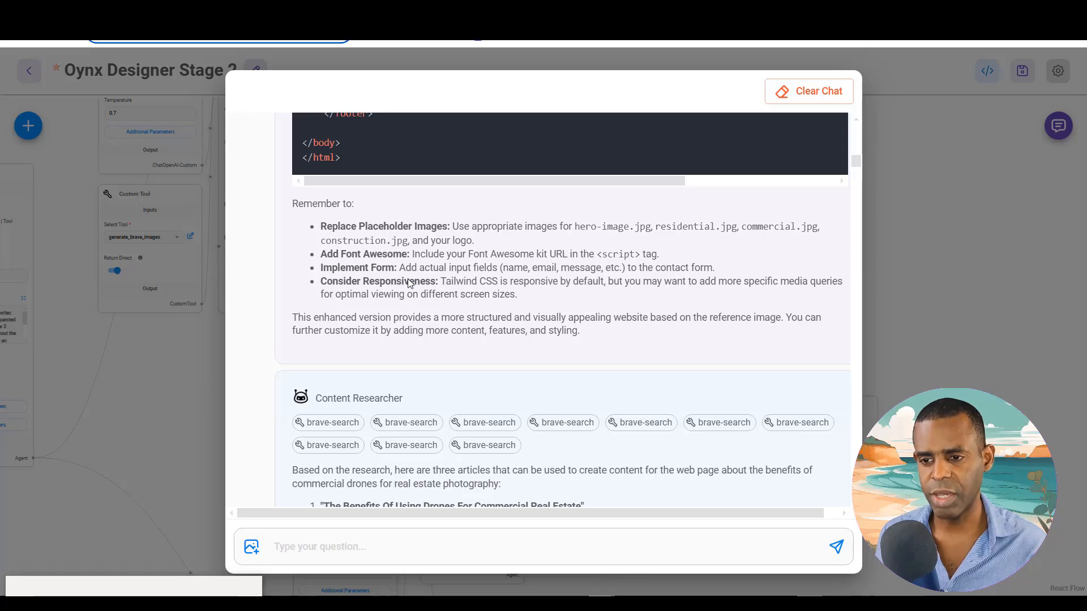
pyautogui.scroll(-3, 409, 280)
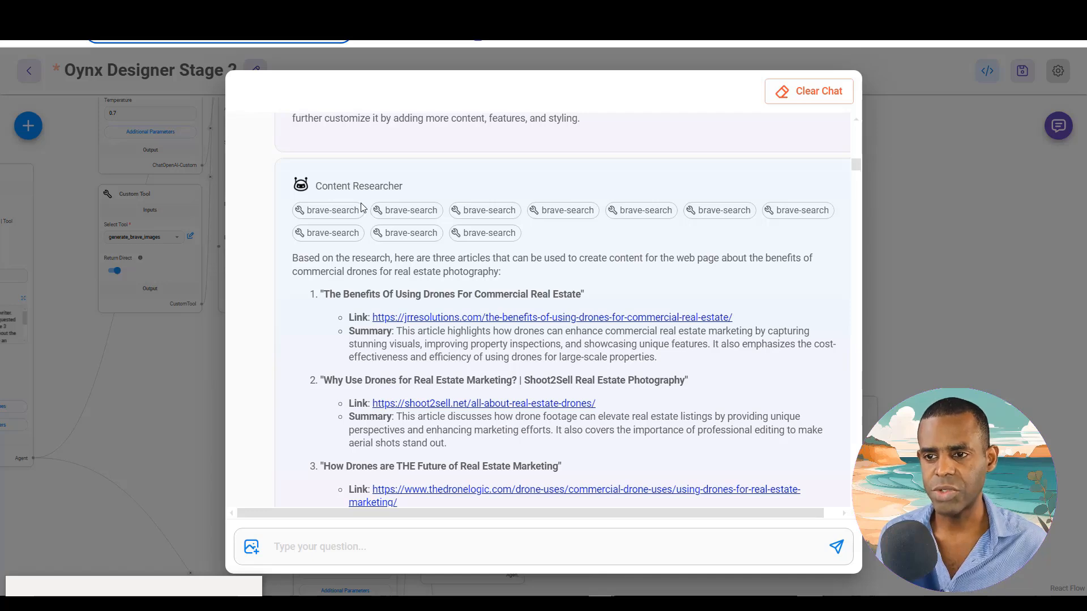
pyautogui.click(410, 215)
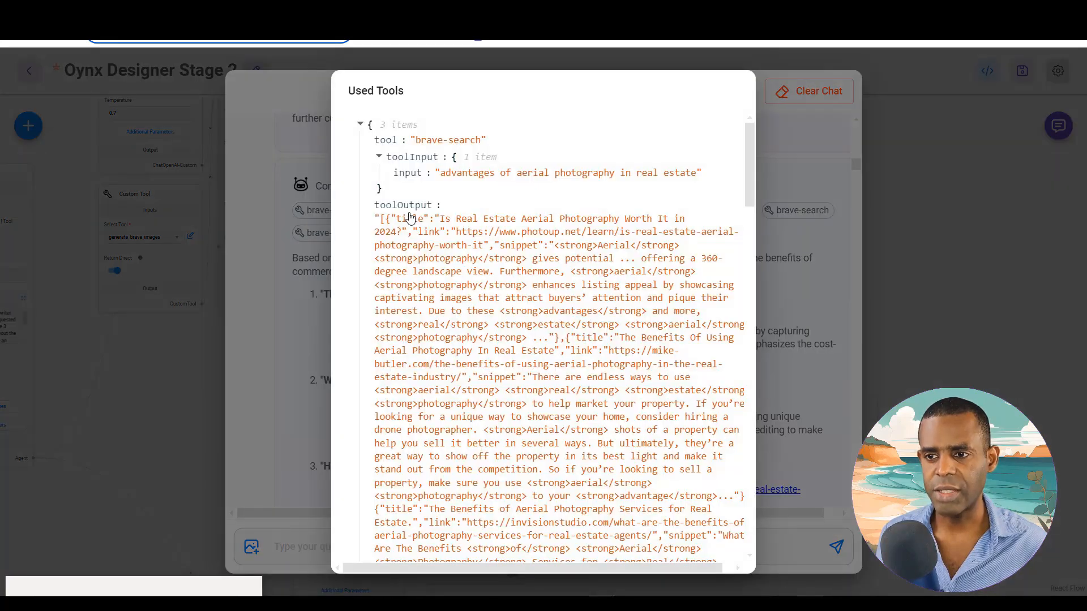
pyautogui.click(267, 397)
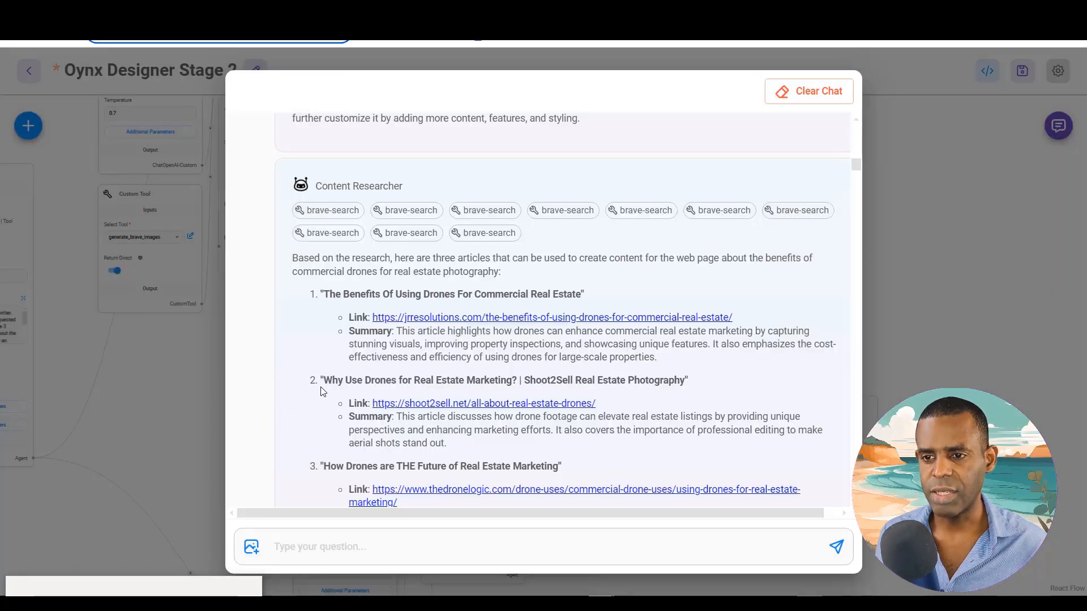
# - Read through the Content Researcher's article summaries and the Content Writer's three articles and About Us section
pyautogui.scroll(-6, 321, 387)
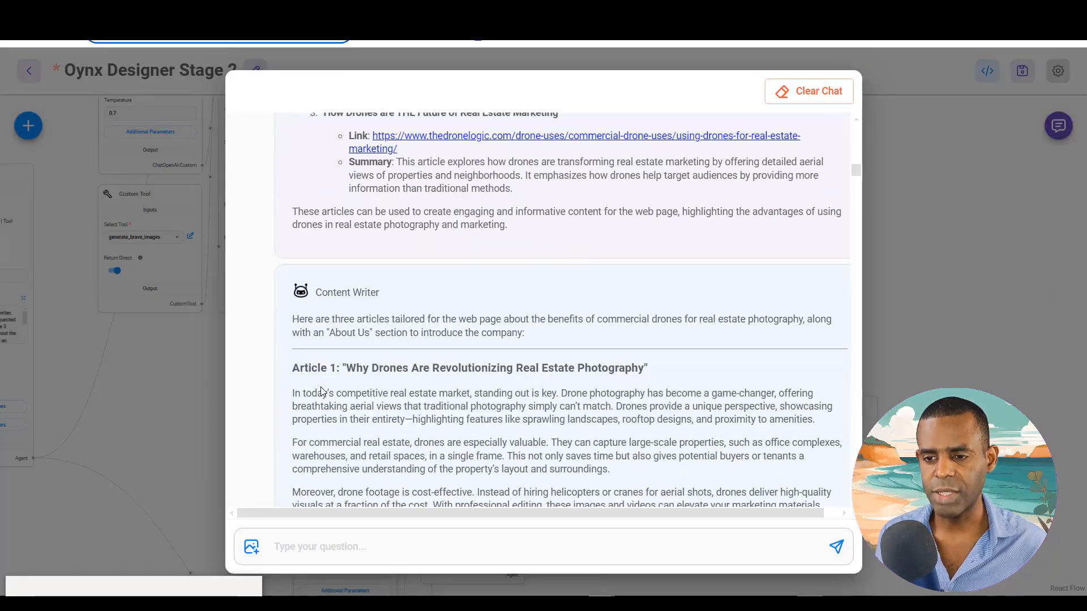
pyautogui.scroll(-8, 321, 390)
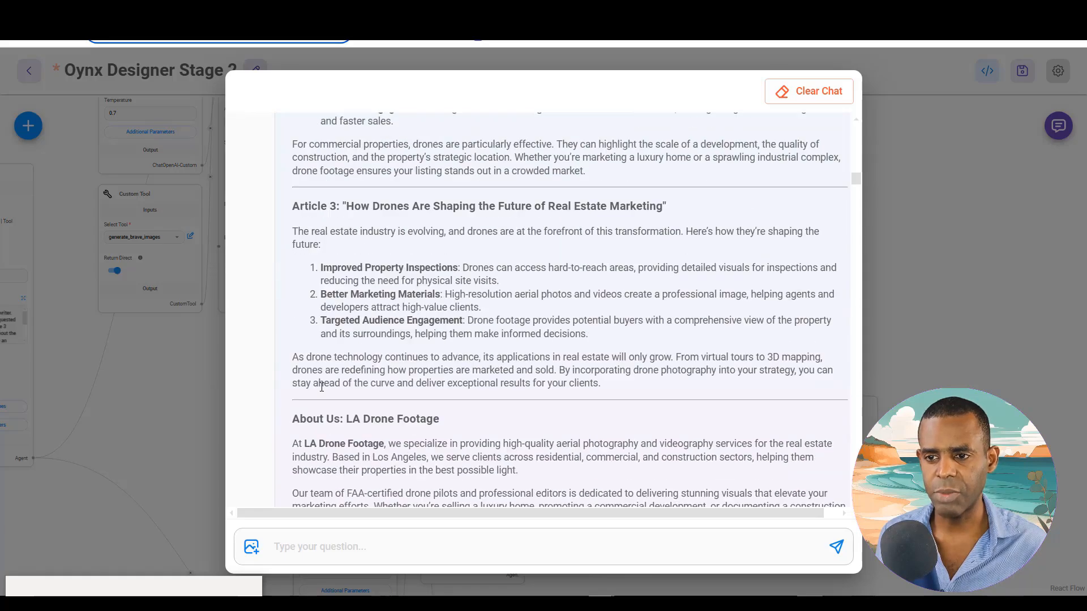
pyautogui.scroll(-5, 321, 388)
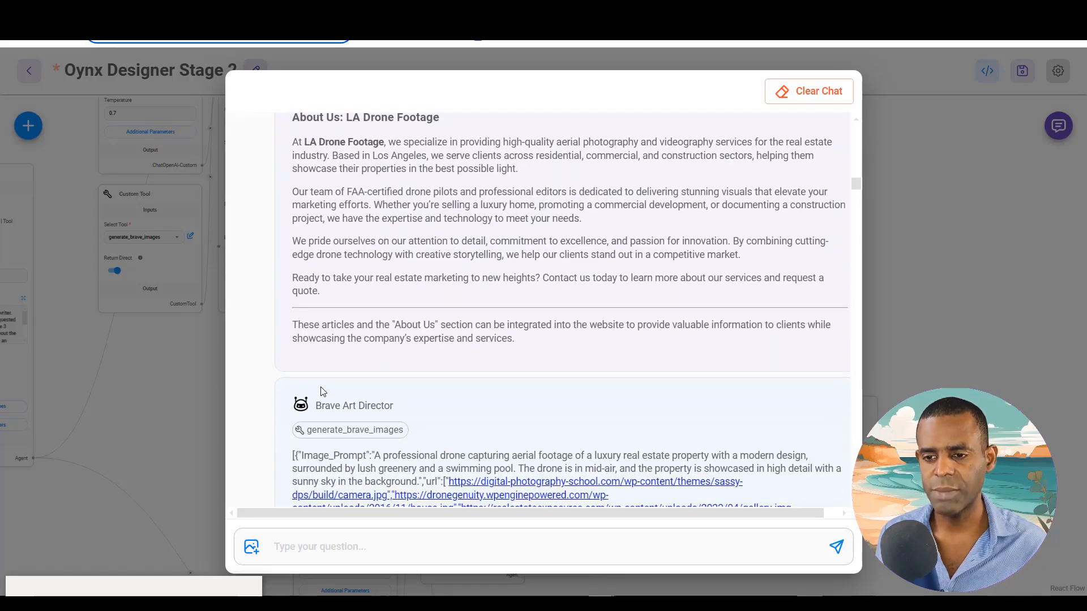
# - Examine the image URLs and prompts returned by the Brave Art Director and the Flux Art Director
pyautogui.scroll(-4, 322, 392)
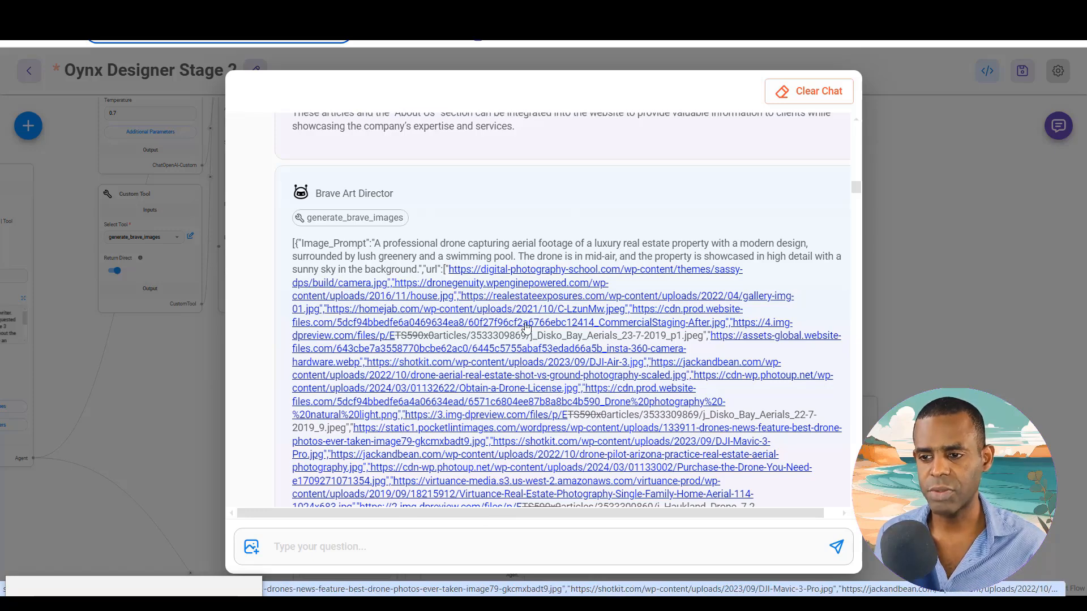
pyautogui.scroll(-3, 481, 386)
pyautogui.scroll(-3, 481, 387)
pyautogui.scroll(2, 479, 384)
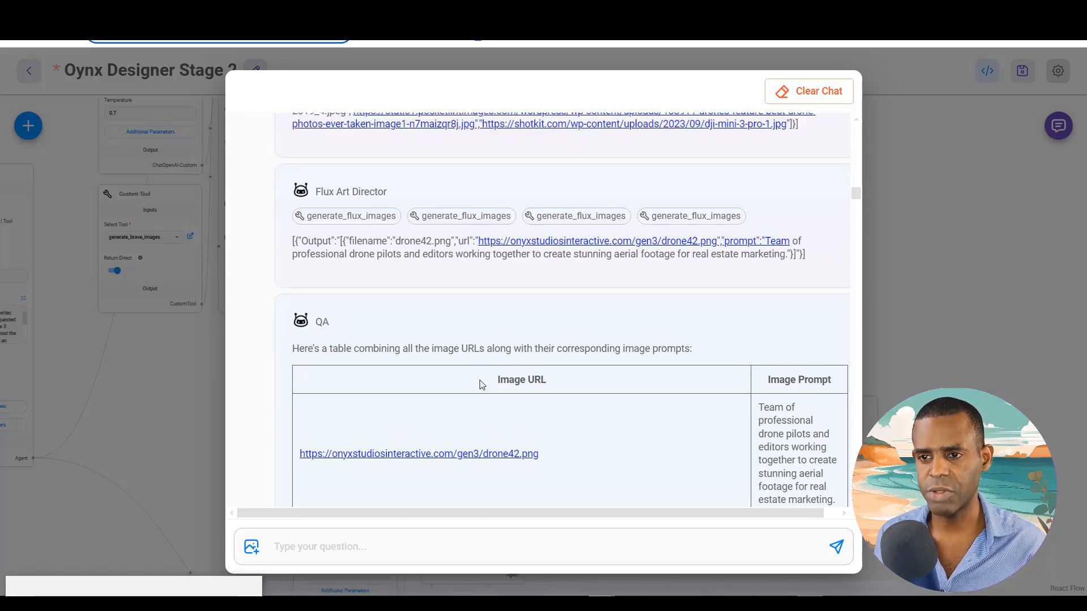
pyautogui.scroll(3, 481, 380)
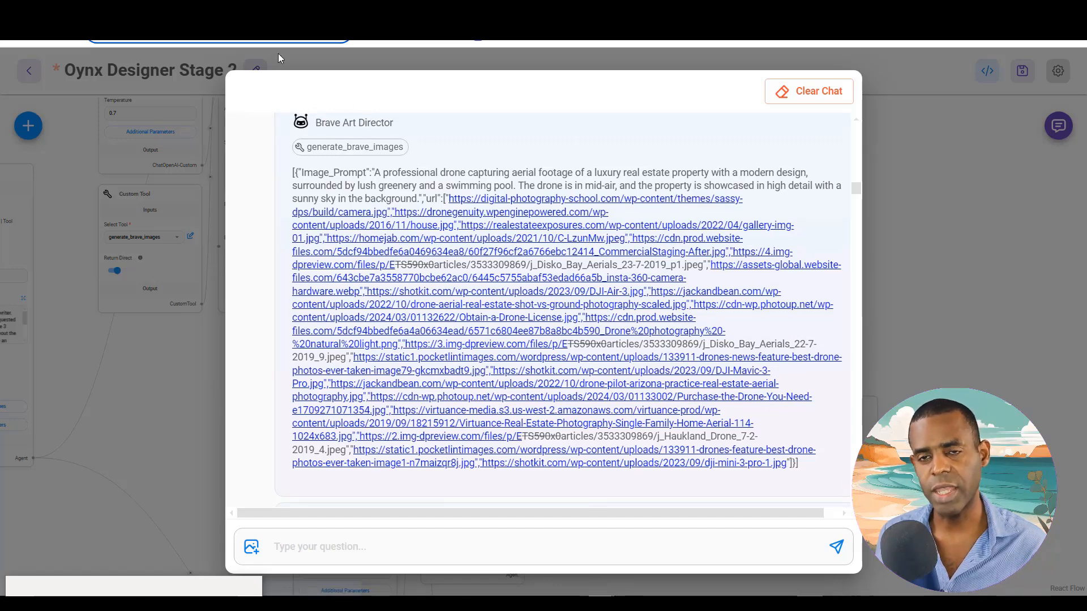
pyautogui.scroll(-4, 397, 262)
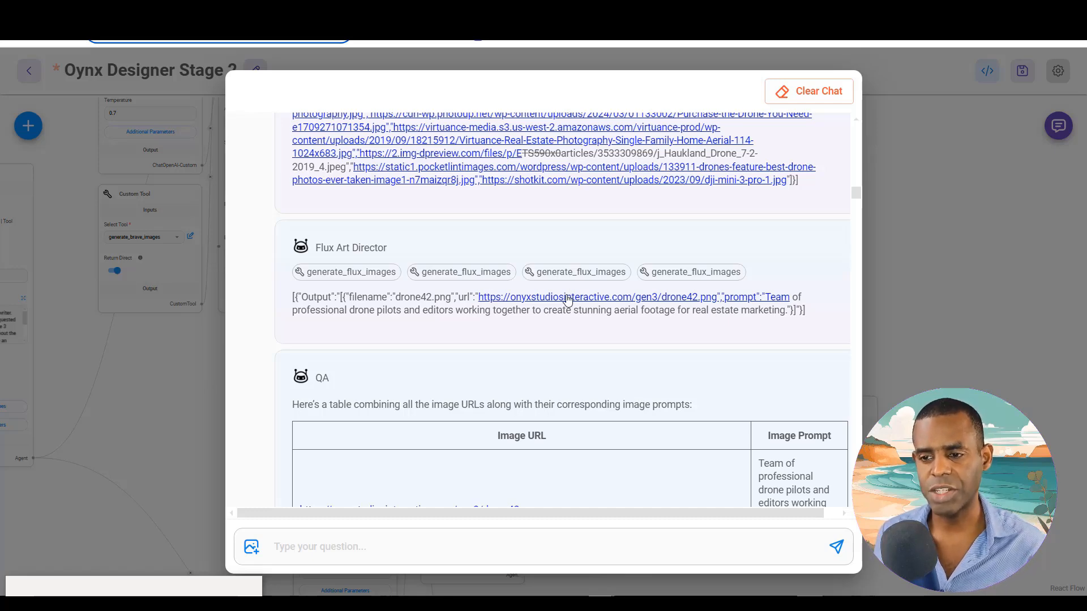
# - Review the QA agent's table pairing image URLs with image prompts, continuing down to the final HTML reply
pyautogui.scroll(-5, 535, 343)
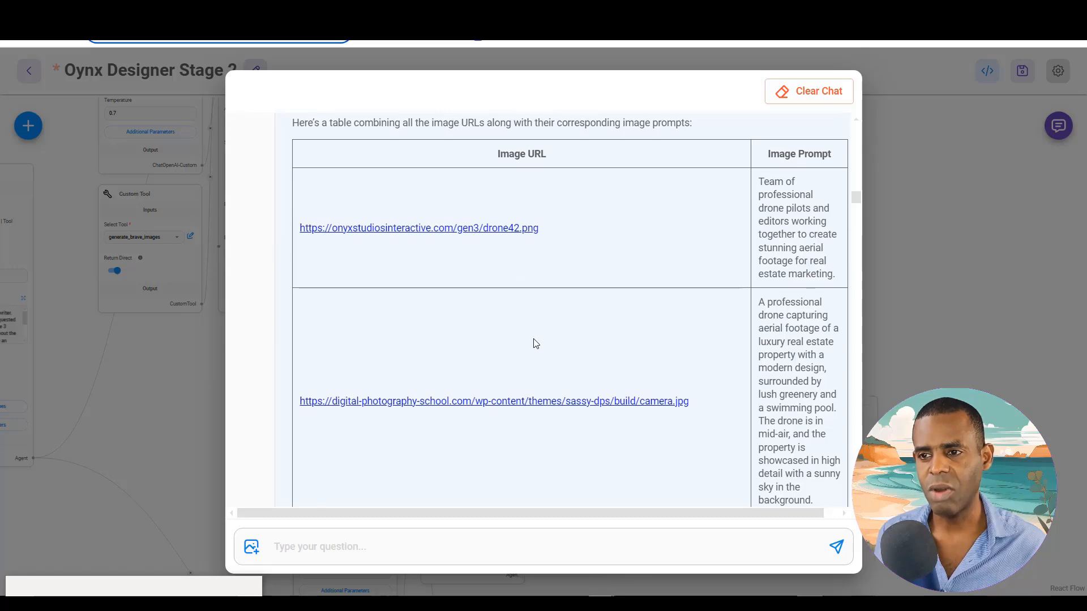
pyautogui.scroll(4, 535, 343)
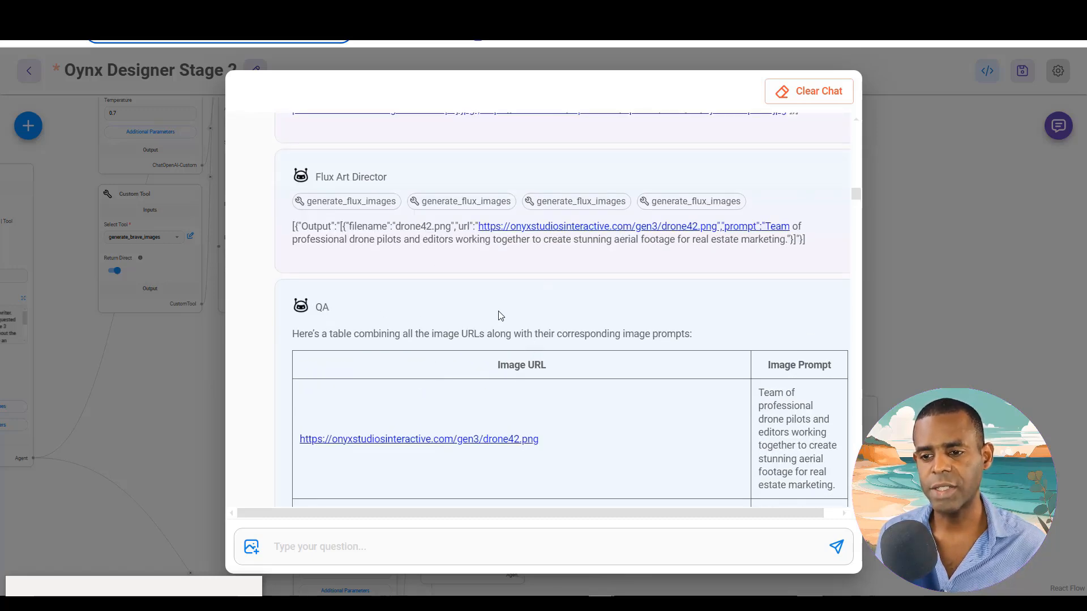
pyautogui.scroll(-5, 449, 400)
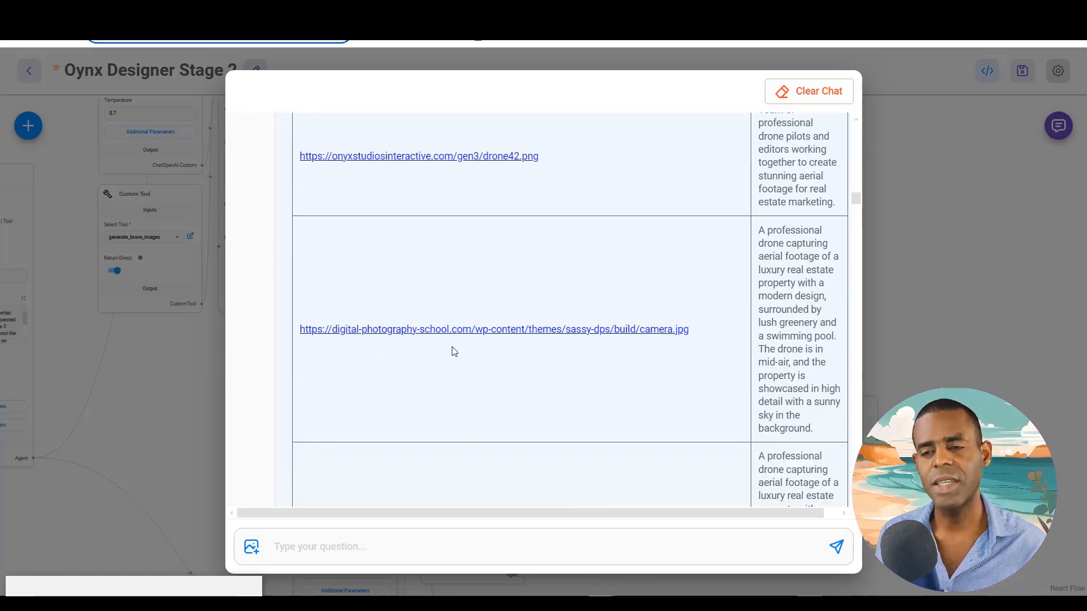
pyautogui.scroll(-10, 453, 351)
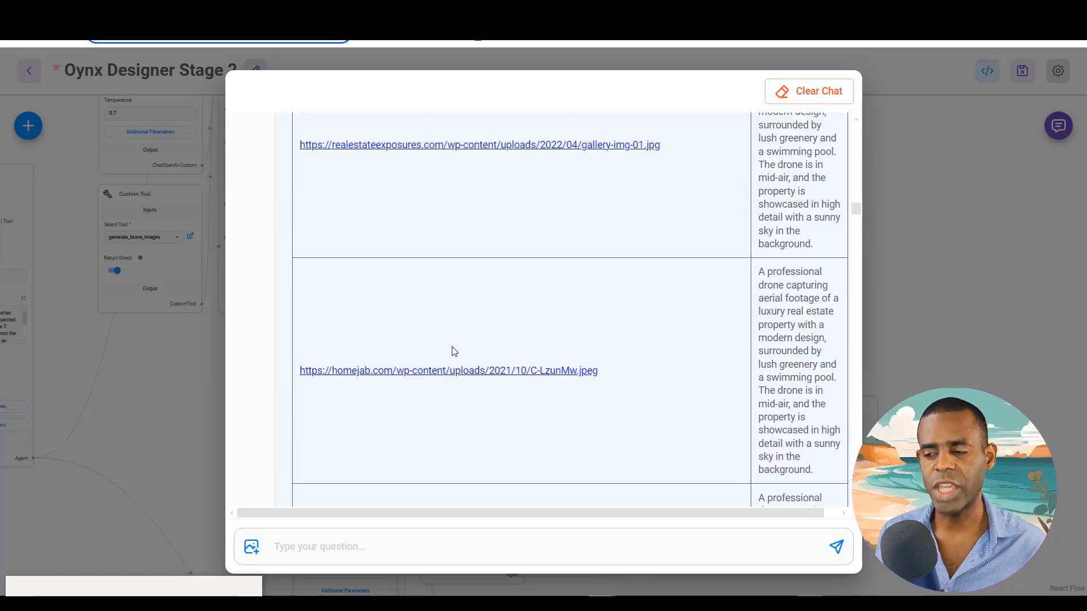
pyautogui.scroll(-15, 453, 351)
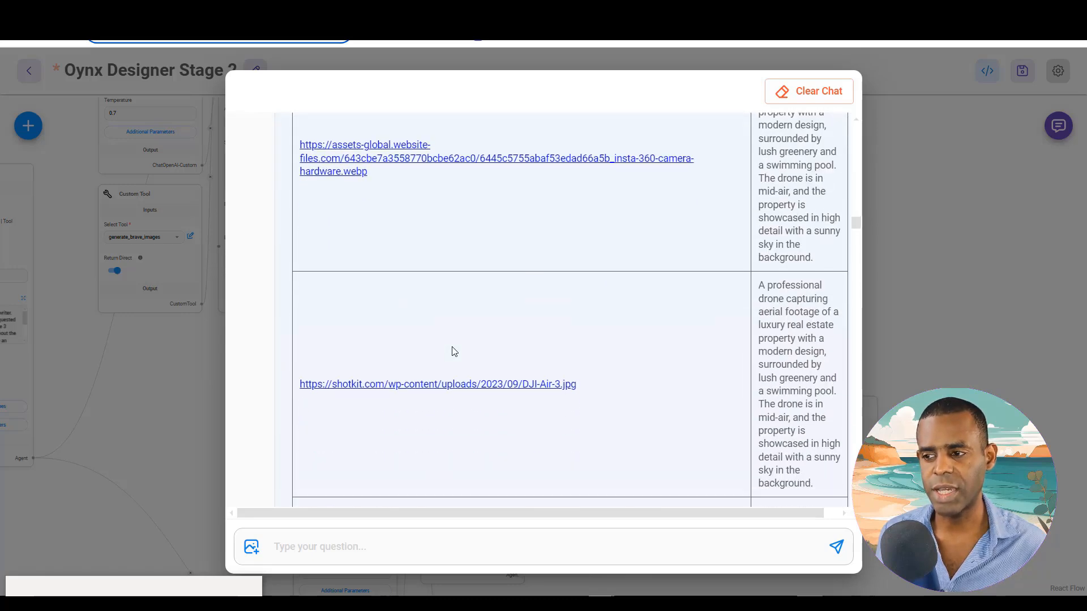
pyautogui.scroll(-8, 454, 352)
pyautogui.scroll(-12, 454, 351)
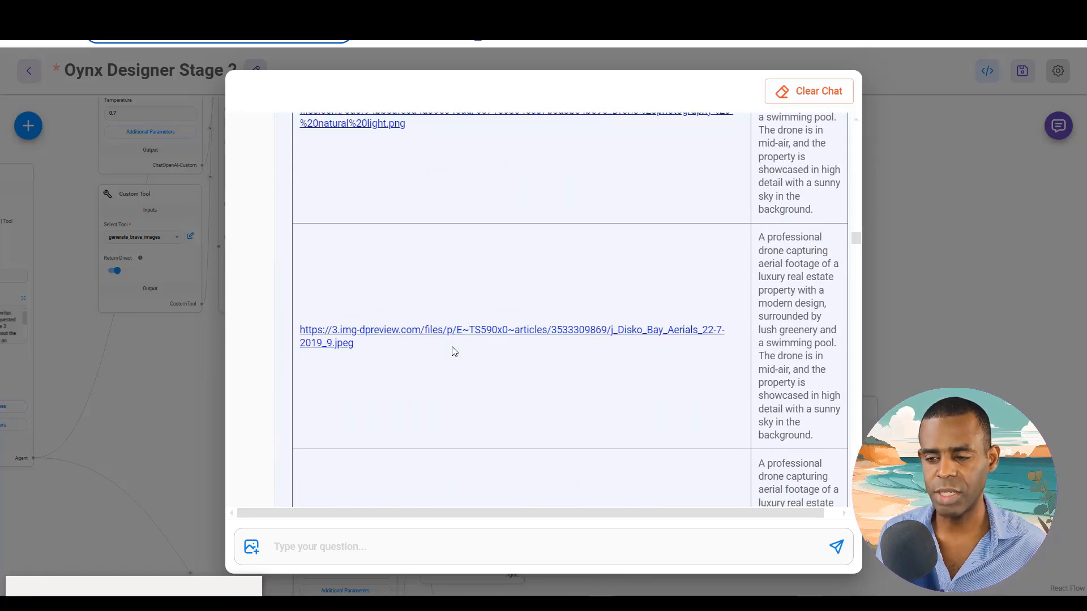
pyautogui.scroll(-15, 453, 351)
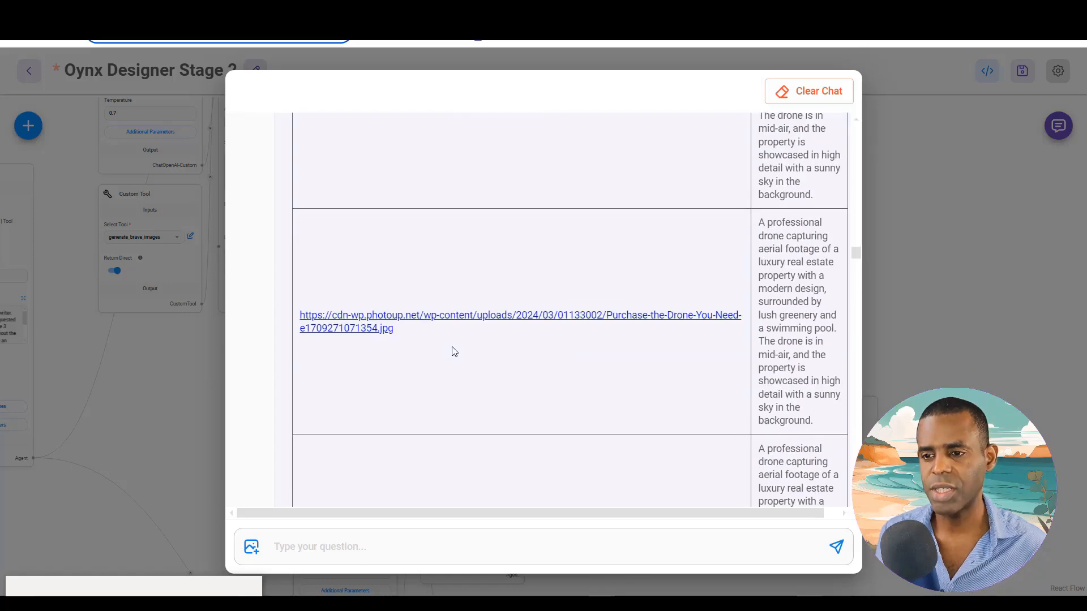
pyautogui.scroll(1, 453, 351)
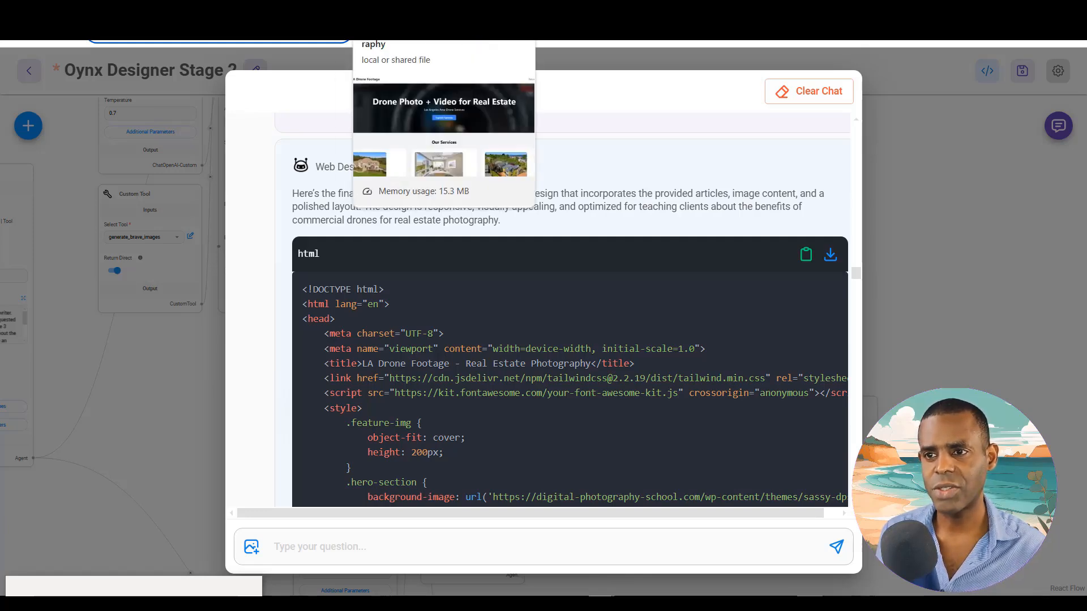
# - Open the final LA Drone Footage page with images and look through it down to the Request a Quote form and footer
pyautogui.click(430, 23)
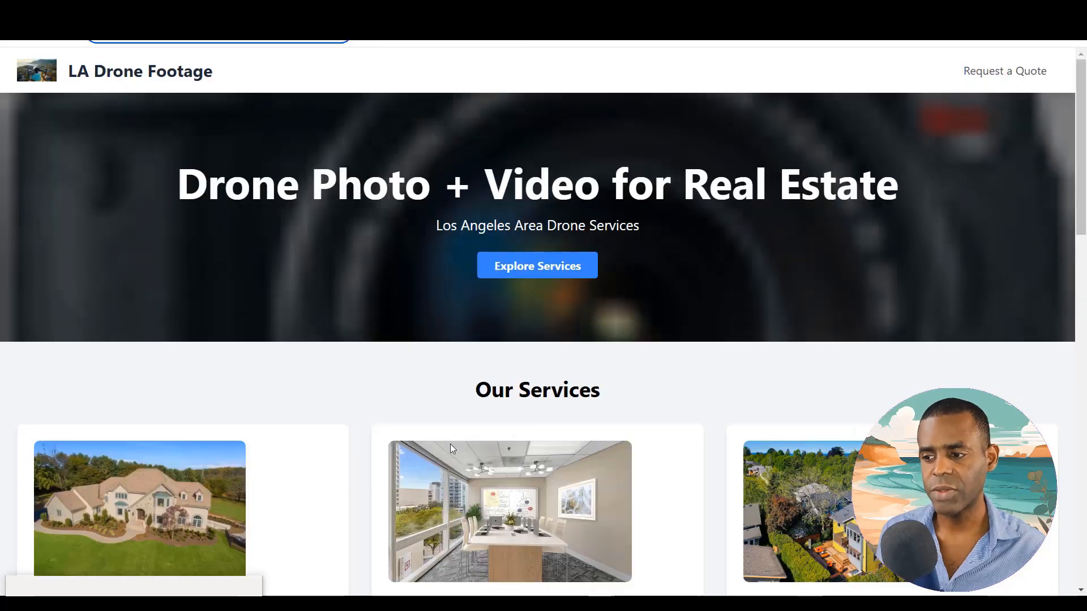
pyautogui.scroll(-15, 450, 444)
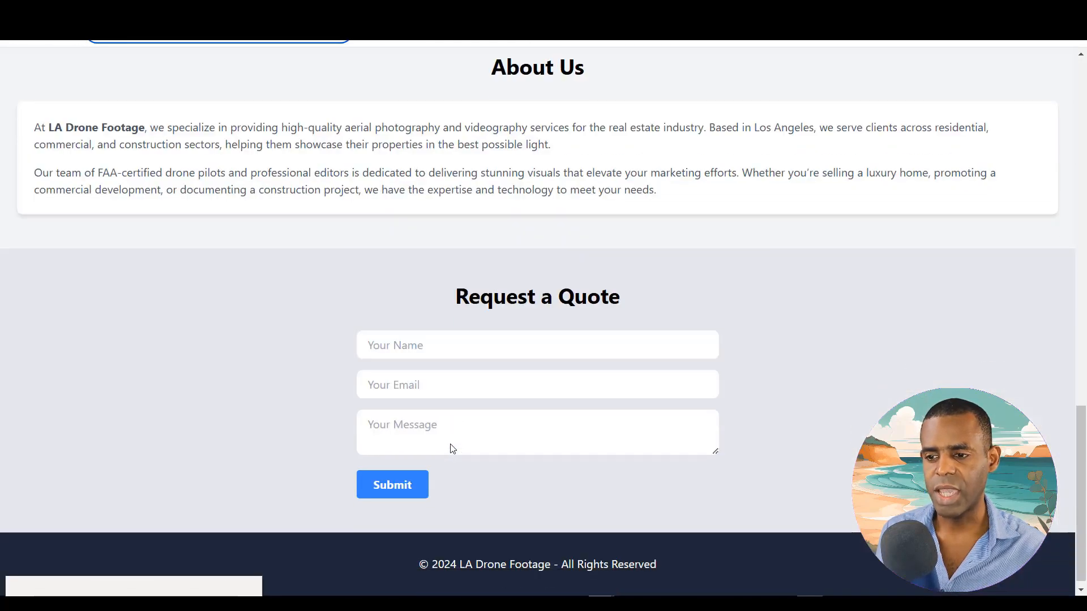
pyautogui.scroll(15, 452, 449)
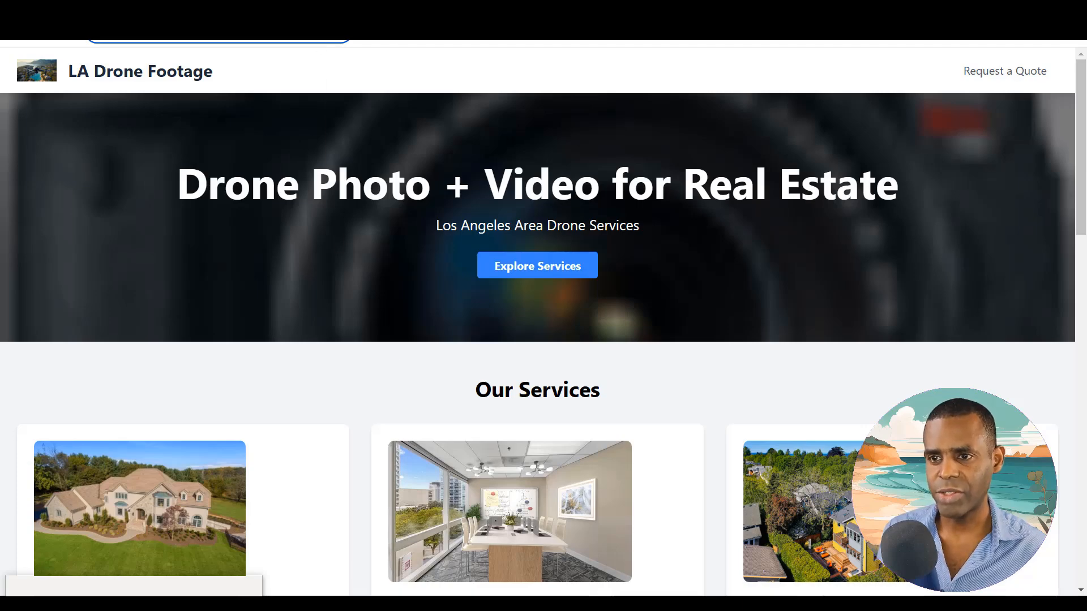
# - Compare the original site's commercial listings section with the final page's service cards and Latest Articles section
pyautogui.hotkey('ctrl', 'Tab')
pyautogui.scroll(-5, 553, 345)
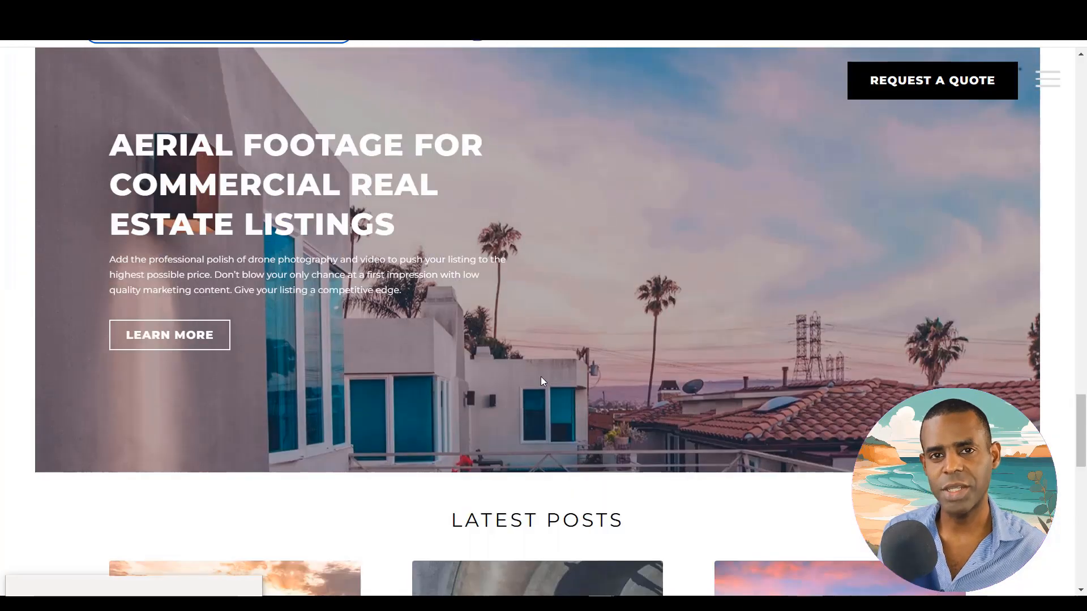
pyautogui.hotkey('ctrl', 'shift', 'Tab')
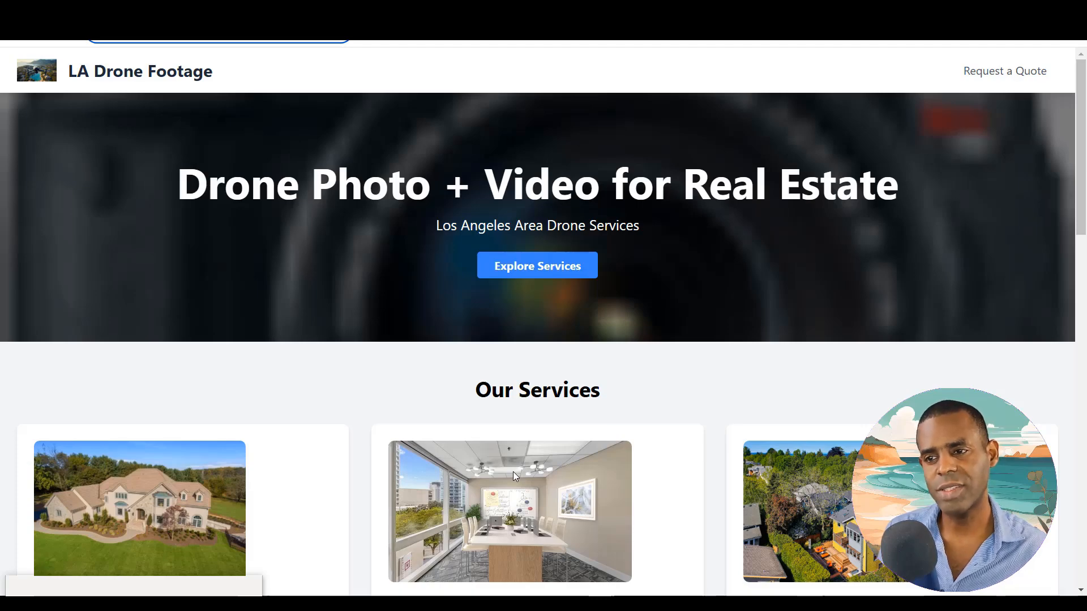
pyautogui.scroll(-6, 513, 472)
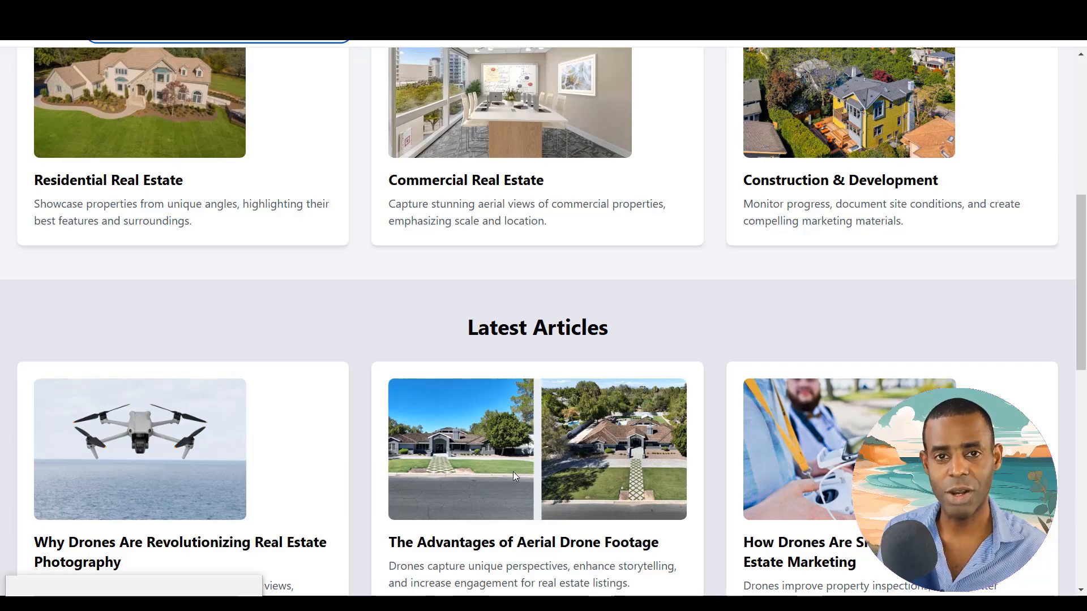
# - Review the final LA Drone Footage page's Latest Articles, About Us and Request a Quote sections, and return to its header
pyautogui.scroll(-5, 513, 471)
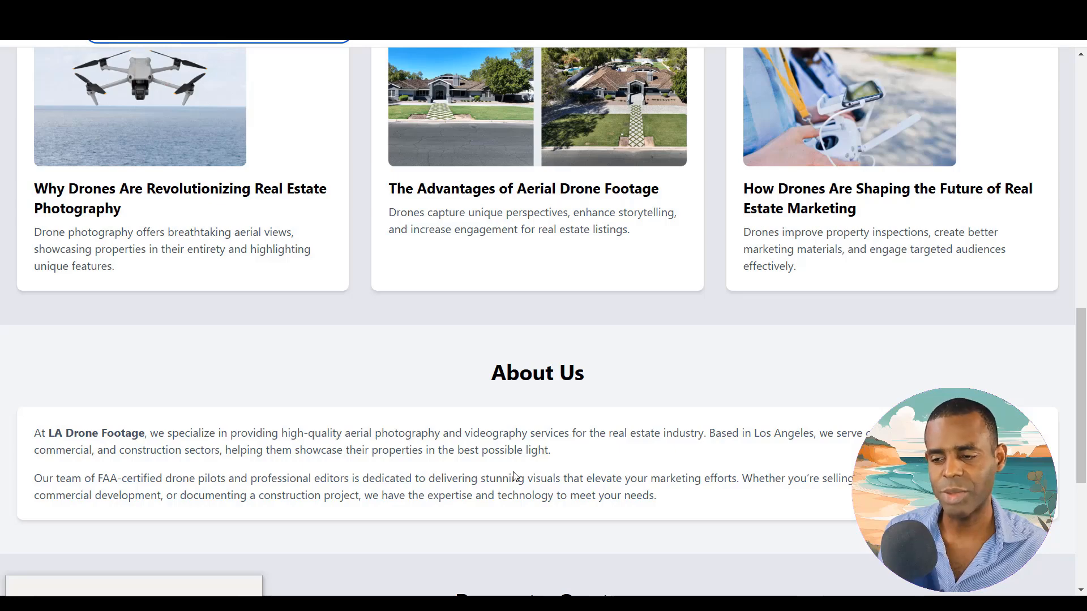
pyautogui.scroll(-1, 514, 477)
pyautogui.scroll(-5, 514, 472)
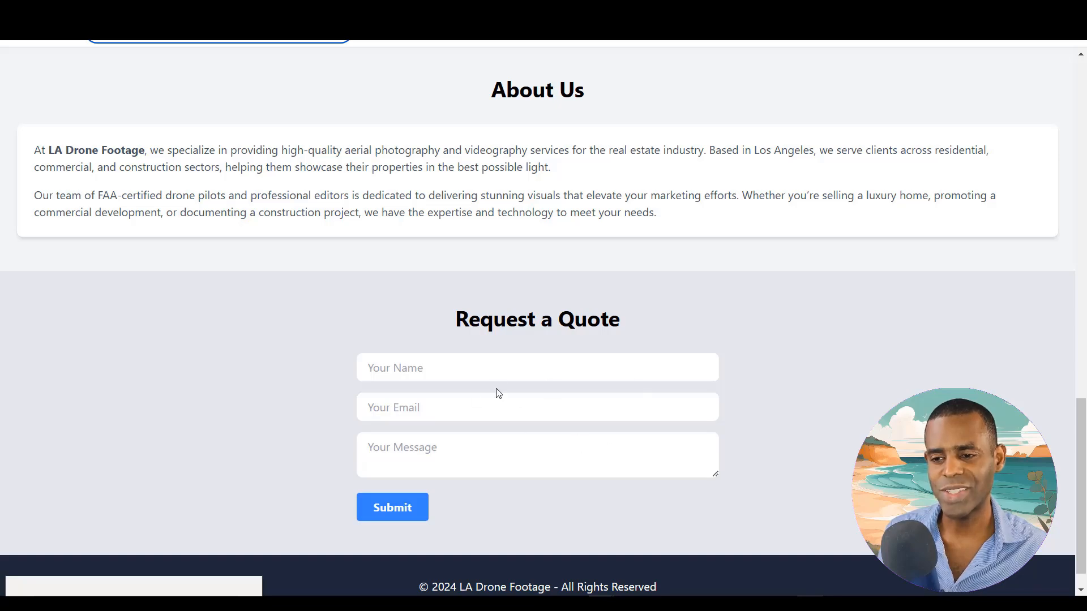
pyautogui.press('Home')
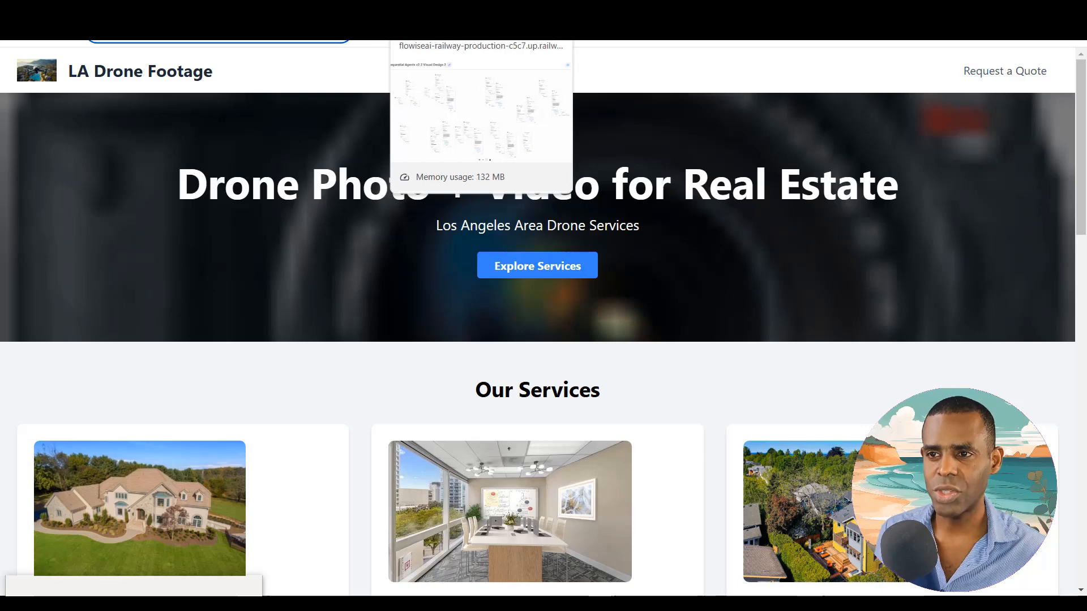
# - Switch to the Sequential Agents v2.2 Visual Design 2 flow and survey the layout of its connected agent nodes
pyautogui.click(481, 35)
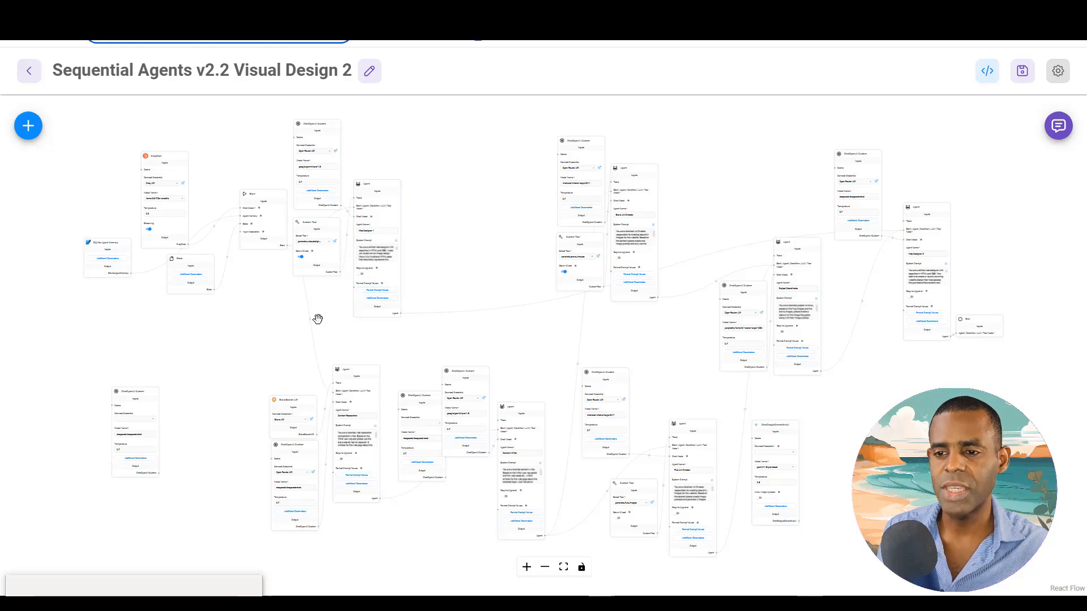
pyautogui.moveTo(333, 347); pyautogui.dragTo(367, 366)
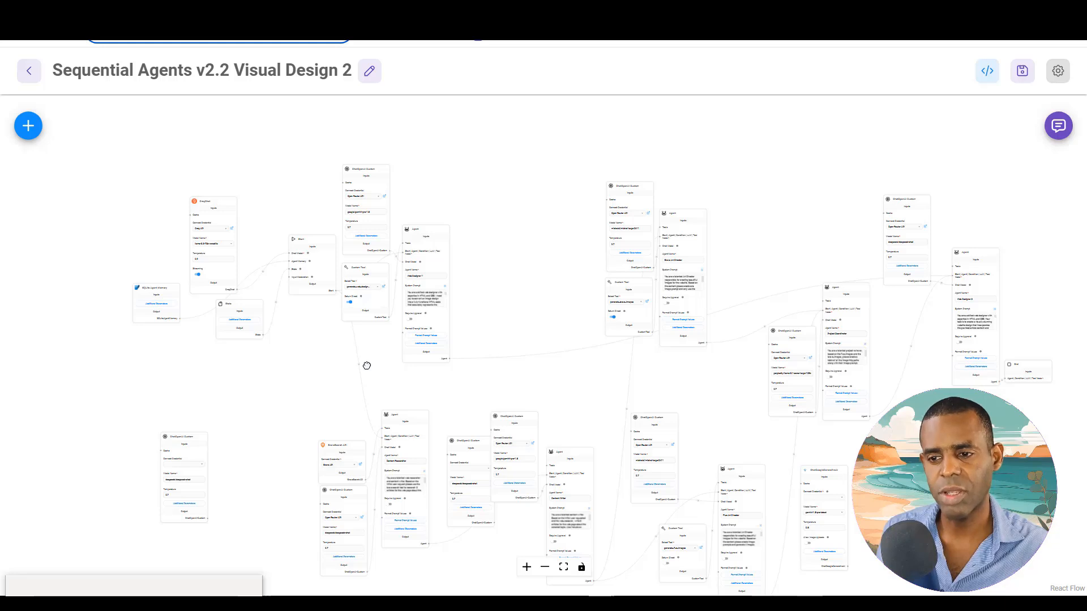
pyautogui.moveTo(325, 389); pyautogui.dragTo(317, 382)
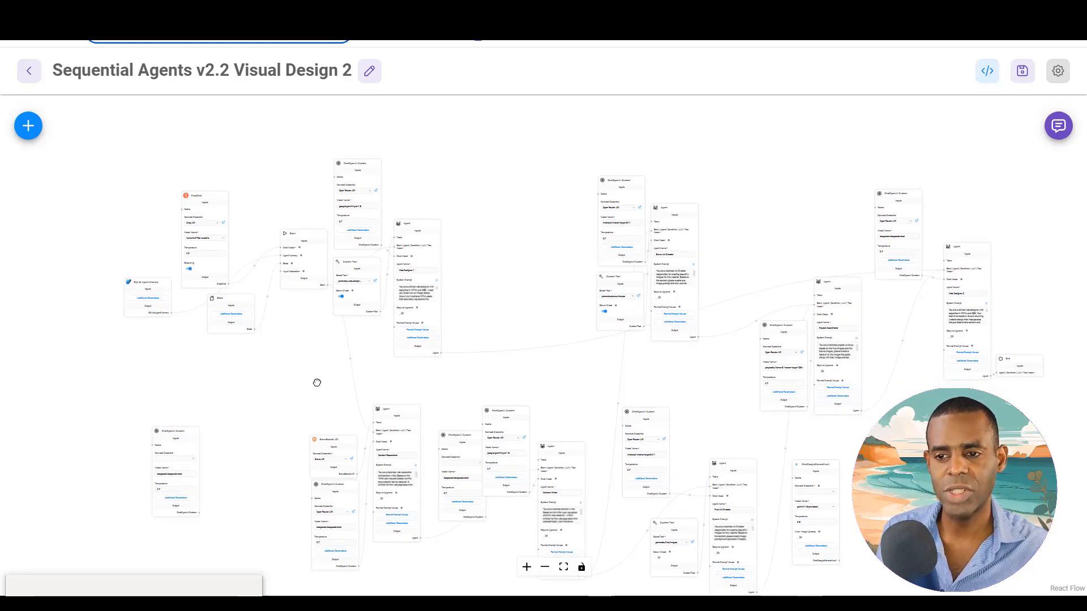
pyautogui.scroll(-3, 277, 333)
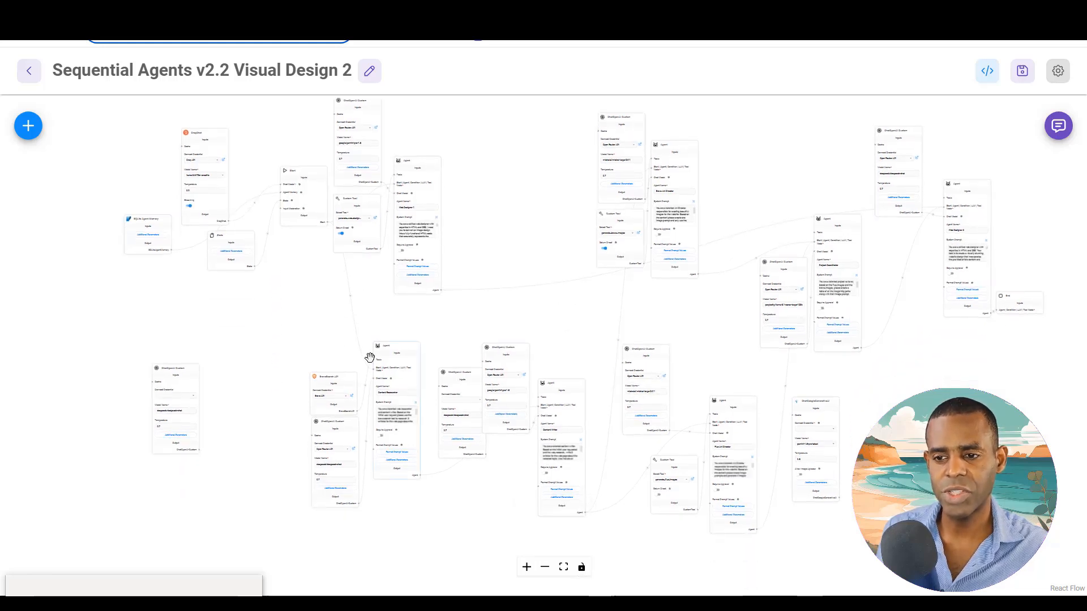
pyautogui.moveTo(382, 397)
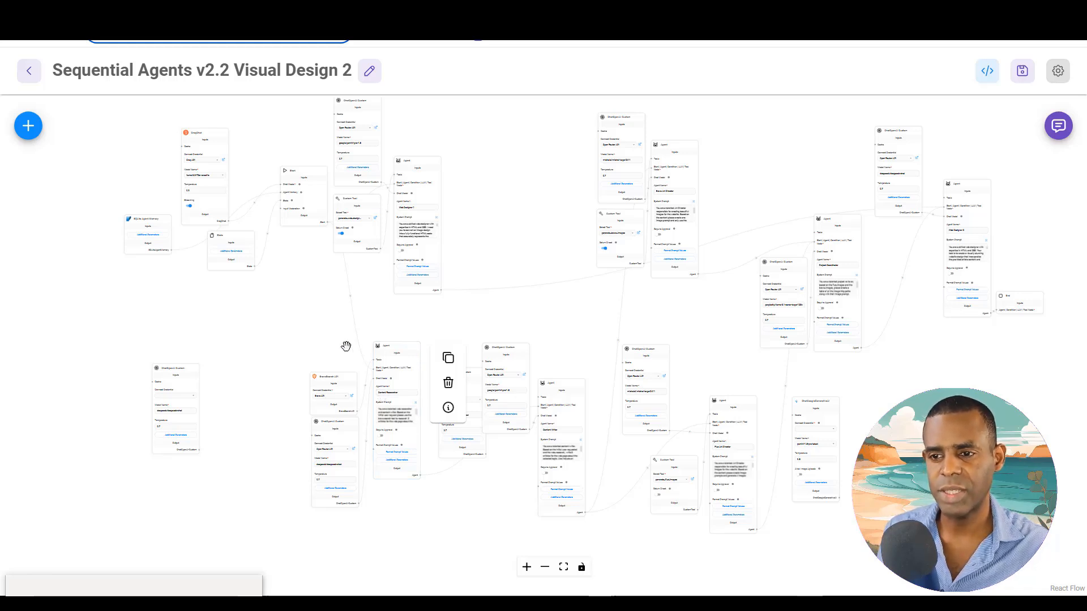
pyautogui.moveTo(309, 351); pyautogui.dragTo(307, 370)
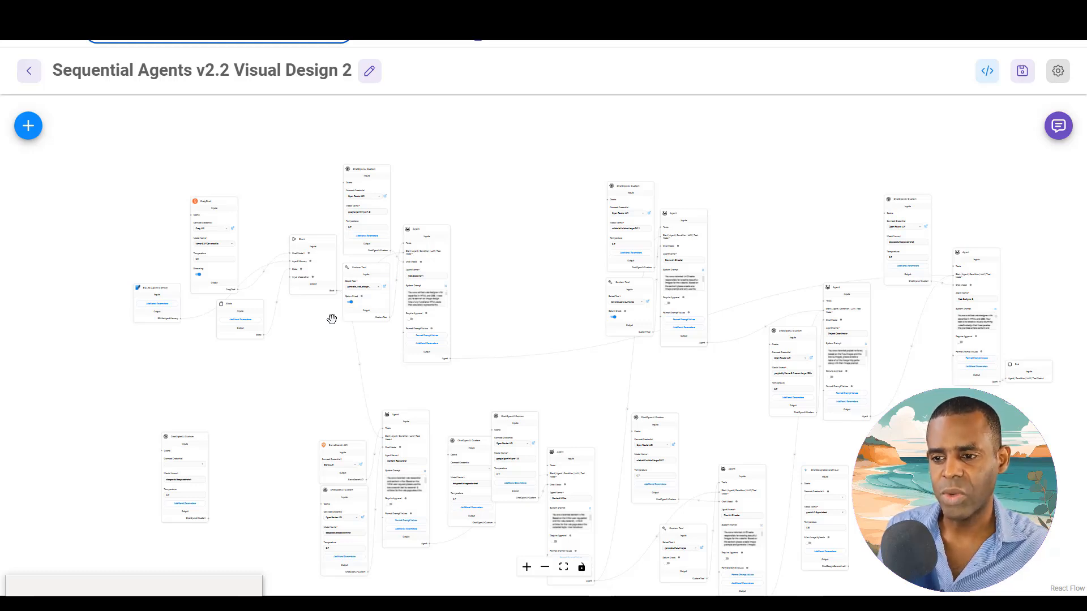
# - Open the flow's chat in its expanded window and bring the sticky note with the formlabs.com prompt beside it
pyautogui.click(1058, 129)
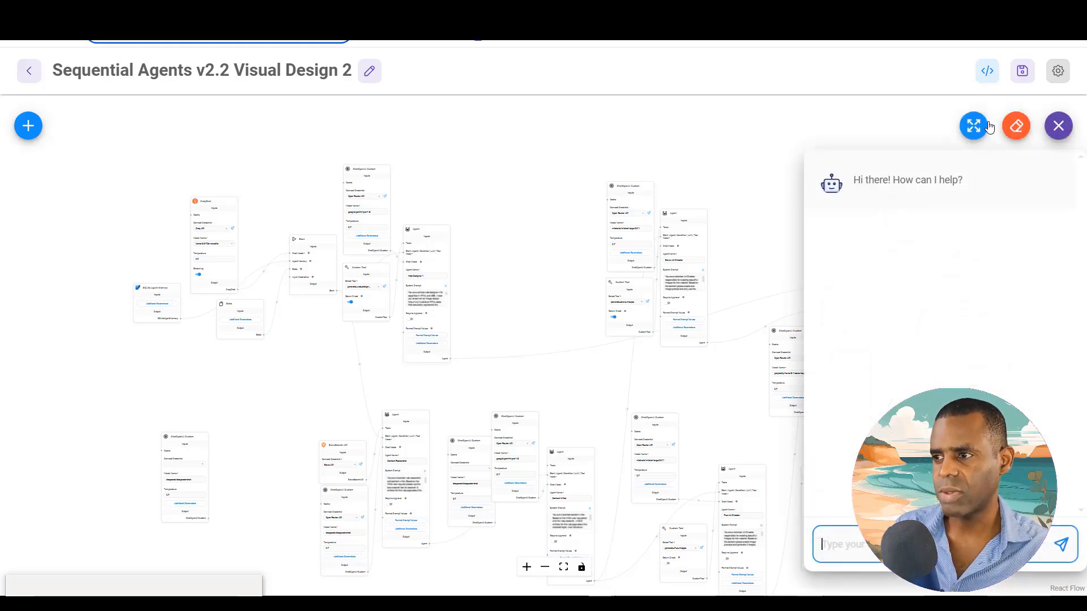
pyautogui.click(974, 128)
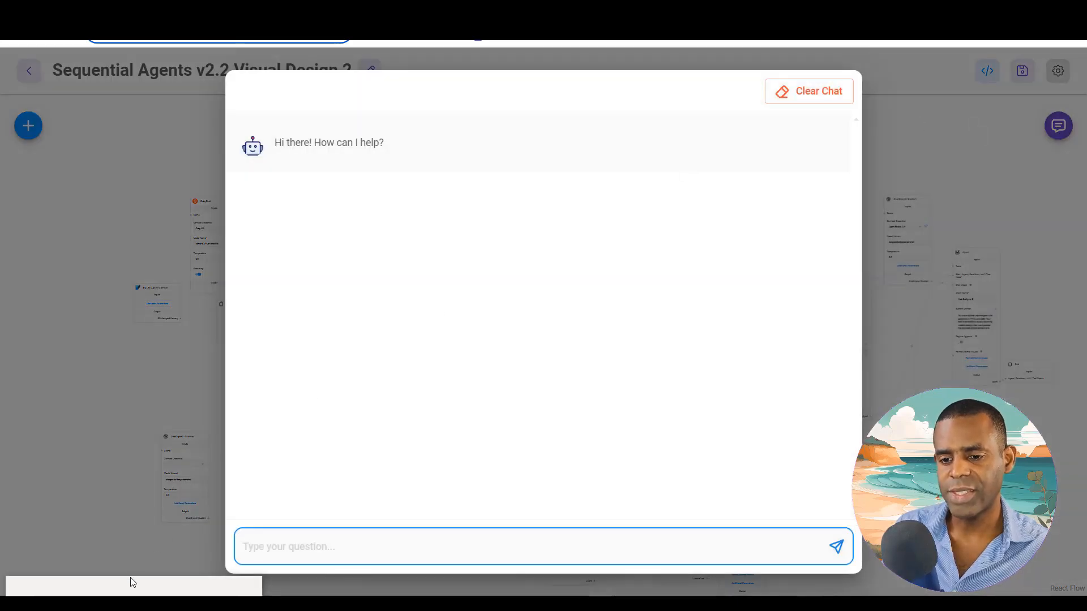
pyautogui.click(132, 586)
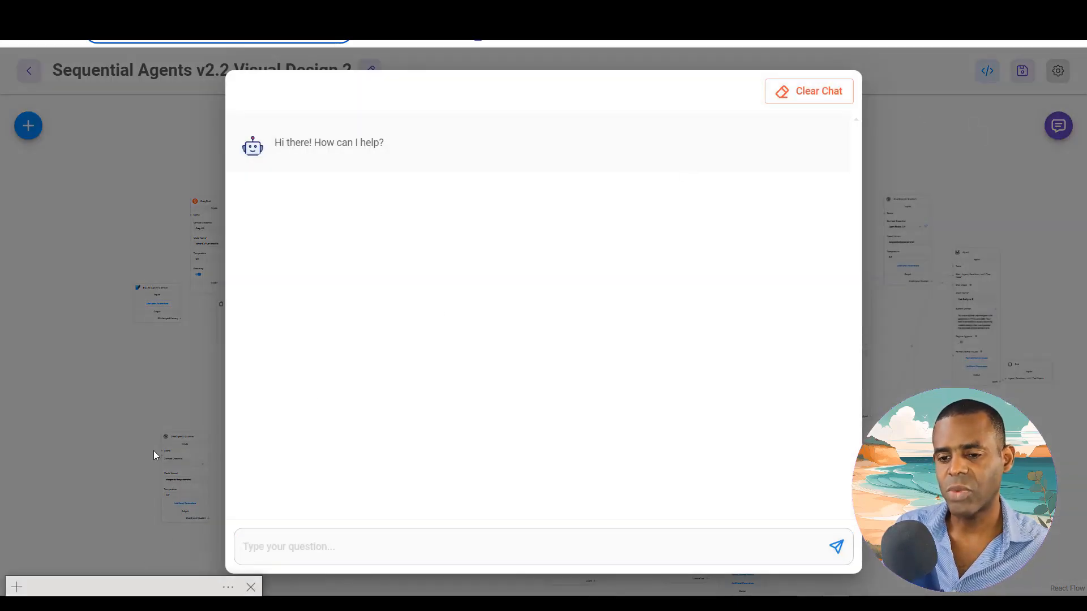
pyautogui.moveTo(148, 591); pyautogui.dragTo(875, 356)
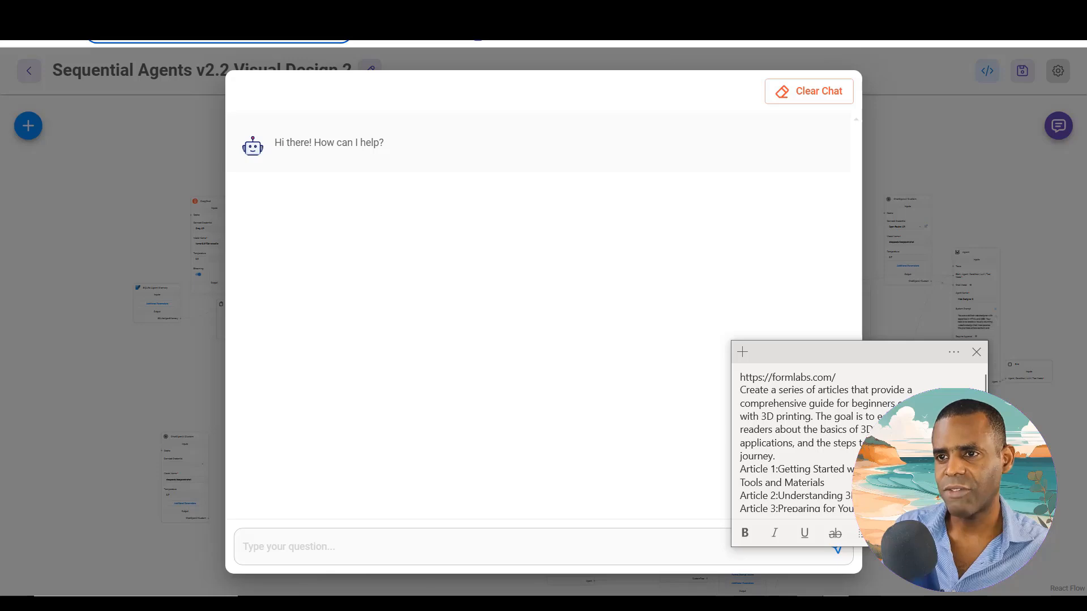
# - Look through the Formlabs home page, from the Form 4L banner down to the Get in Touch section and back up
pyautogui.click(391, 26)
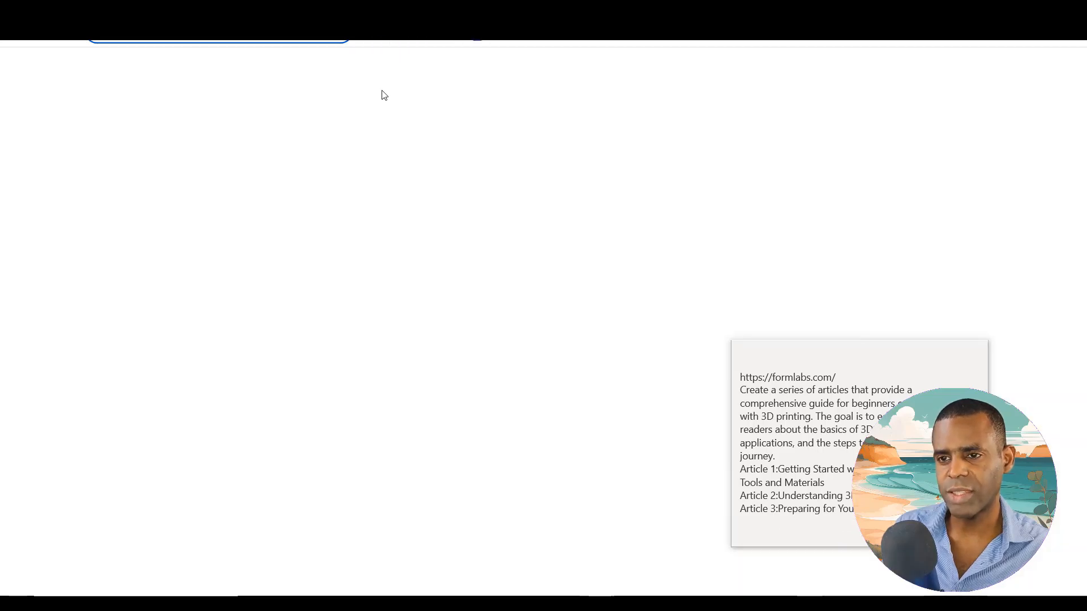
pyautogui.scroll(5, 361, 229)
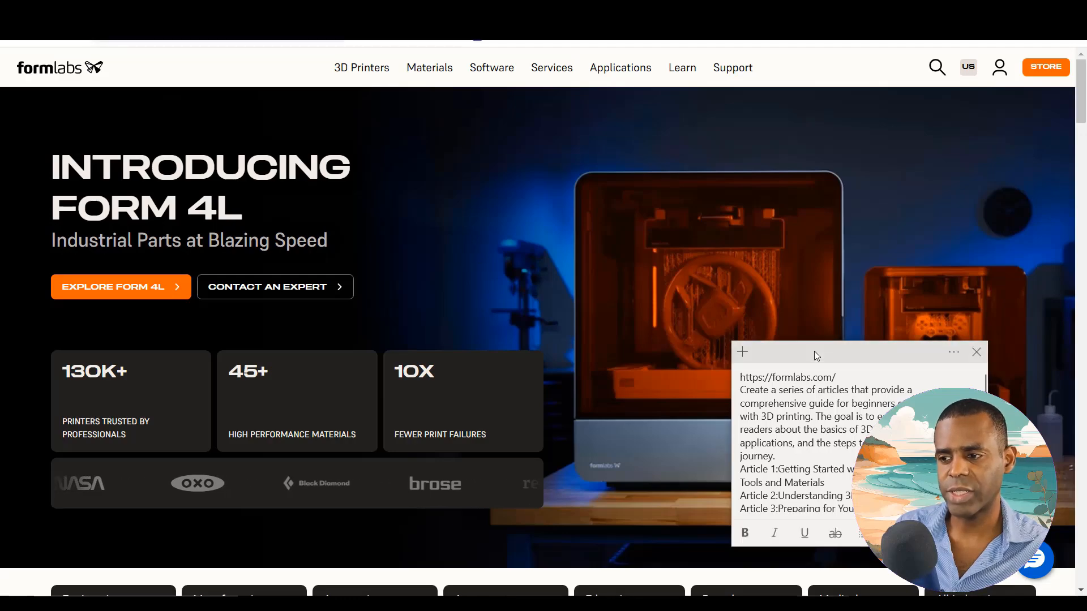
pyautogui.moveTo(814, 351); pyautogui.dragTo(833, 514)
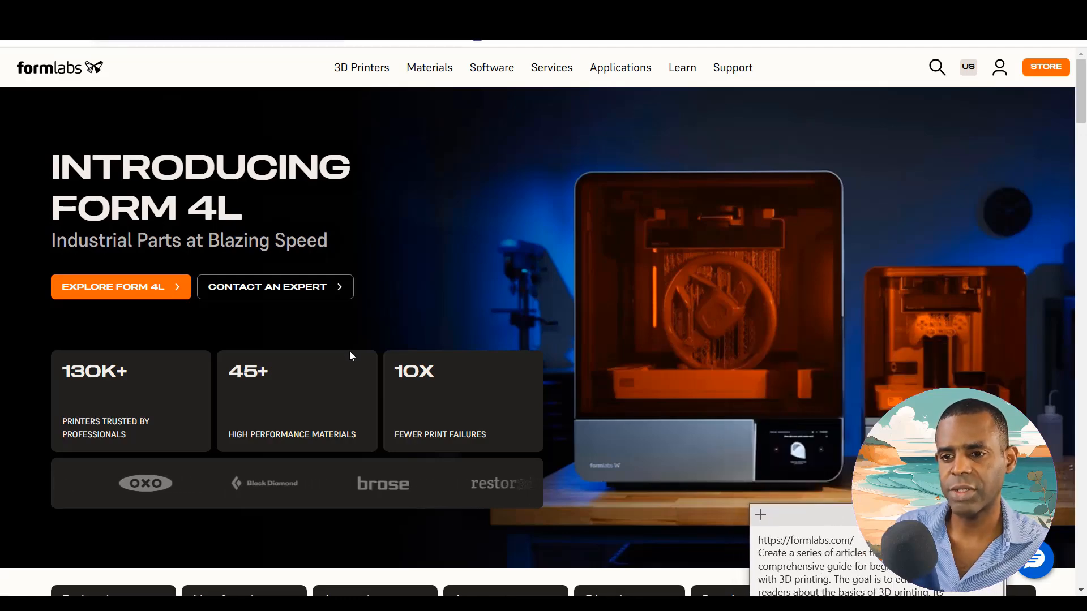
pyautogui.scroll(-5, 349, 348)
pyautogui.scroll(-10, 348, 348)
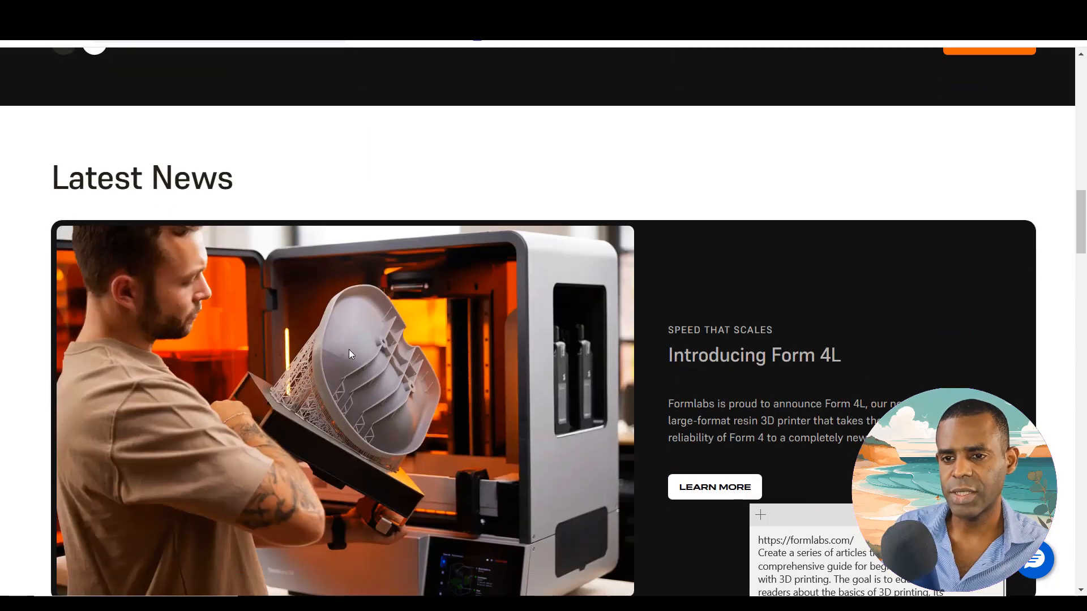
pyautogui.scroll(-10, 349, 350)
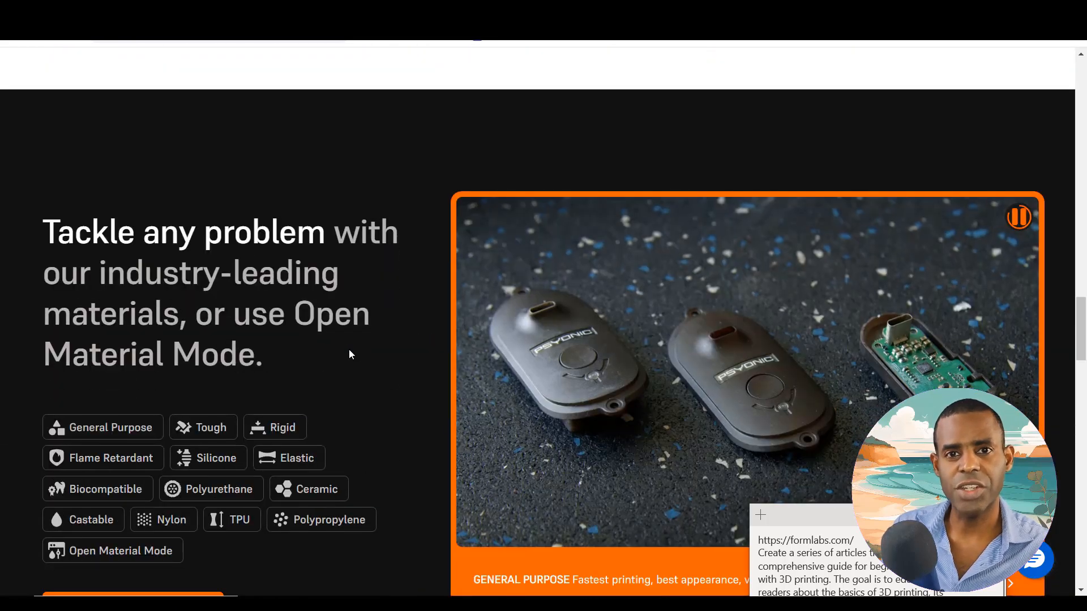
pyautogui.scroll(-7, 350, 349)
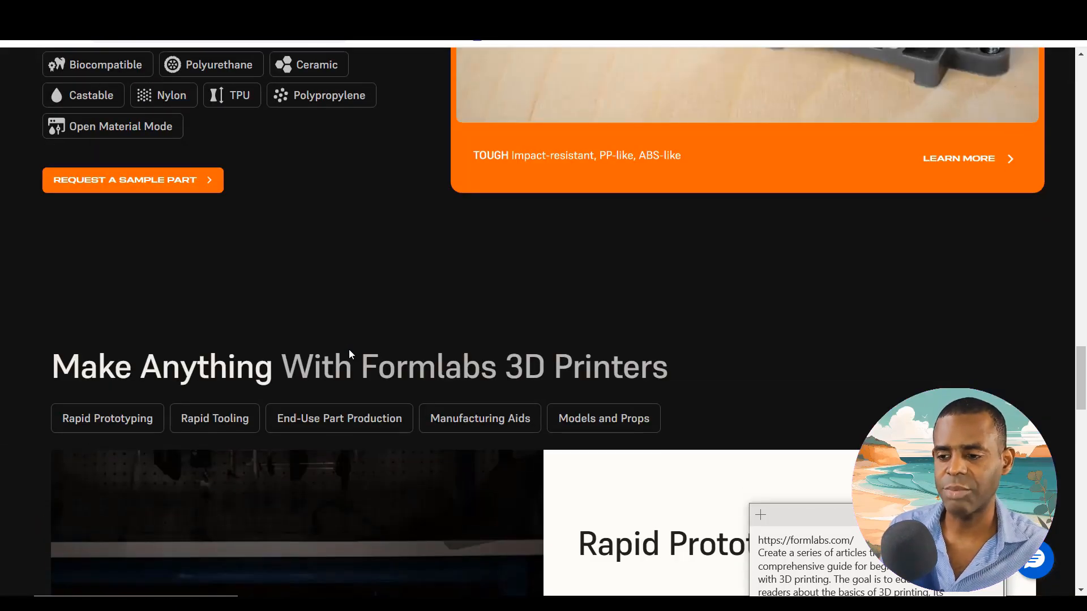
pyautogui.scroll(-5, 349, 350)
pyautogui.scroll(-2, 349, 354)
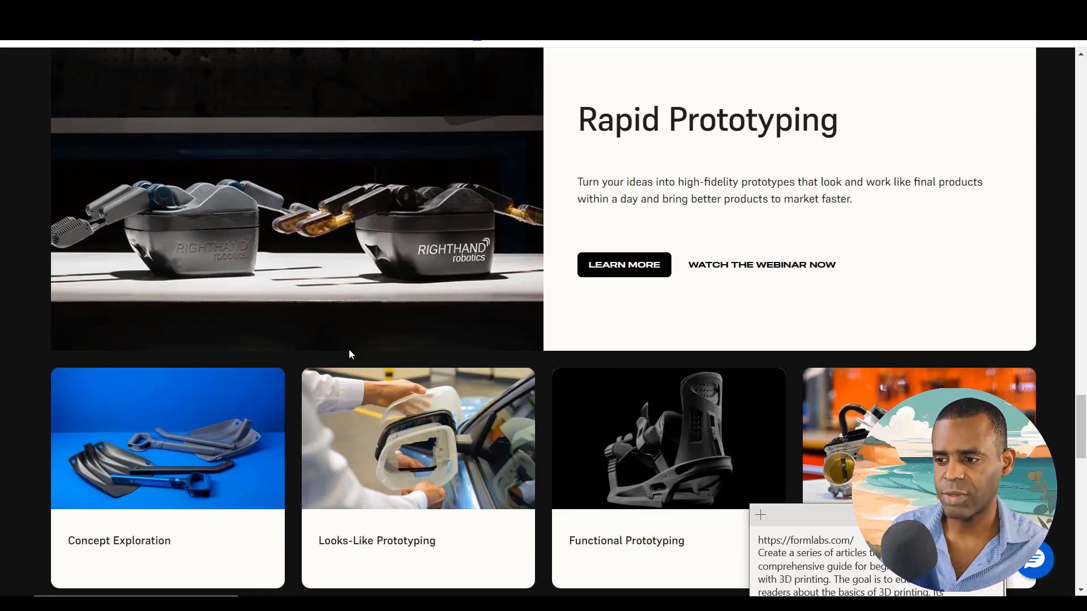
pyautogui.scroll(-9, 349, 354)
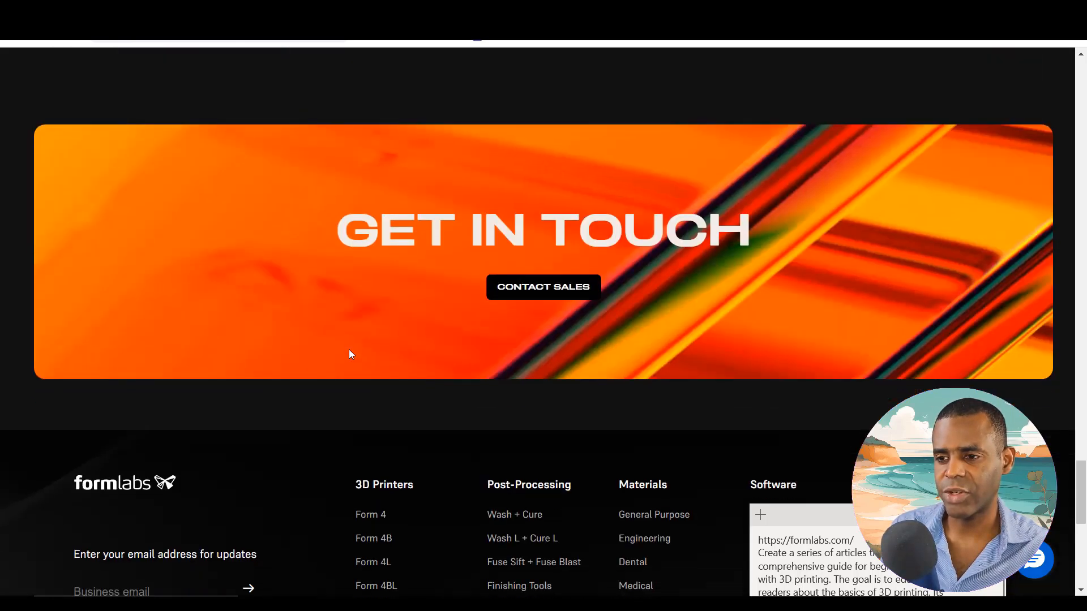
pyautogui.scroll(20, 349, 354)
pyautogui.scroll(15, 349, 355)
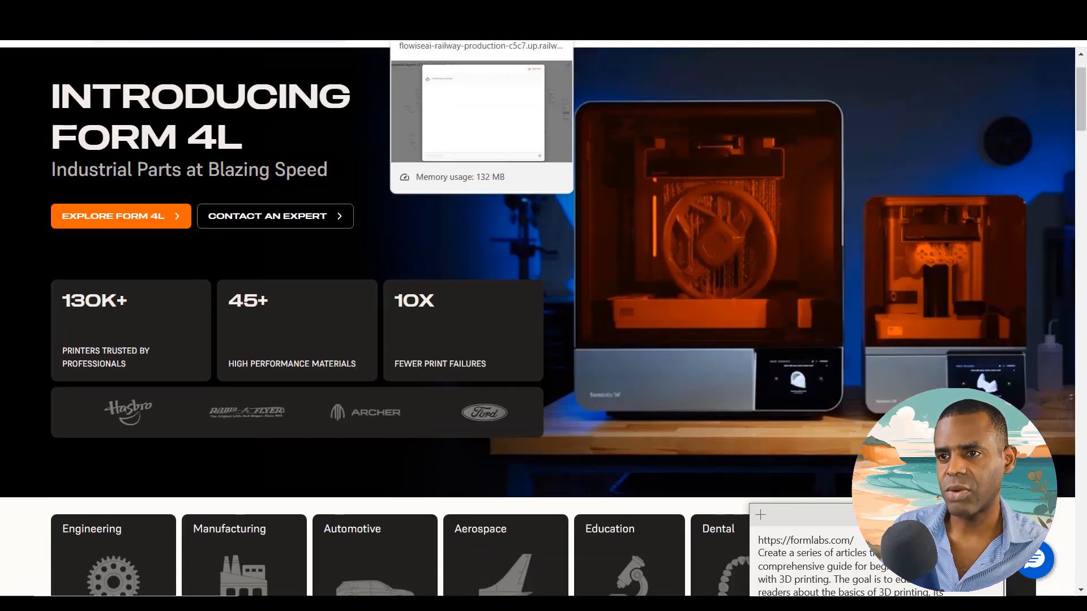
# - Return to the flow's chat and copy the sticky note's full formlabs.com prompt, with its three 3D printing article titles, into the message
pyautogui.click(430, 22)
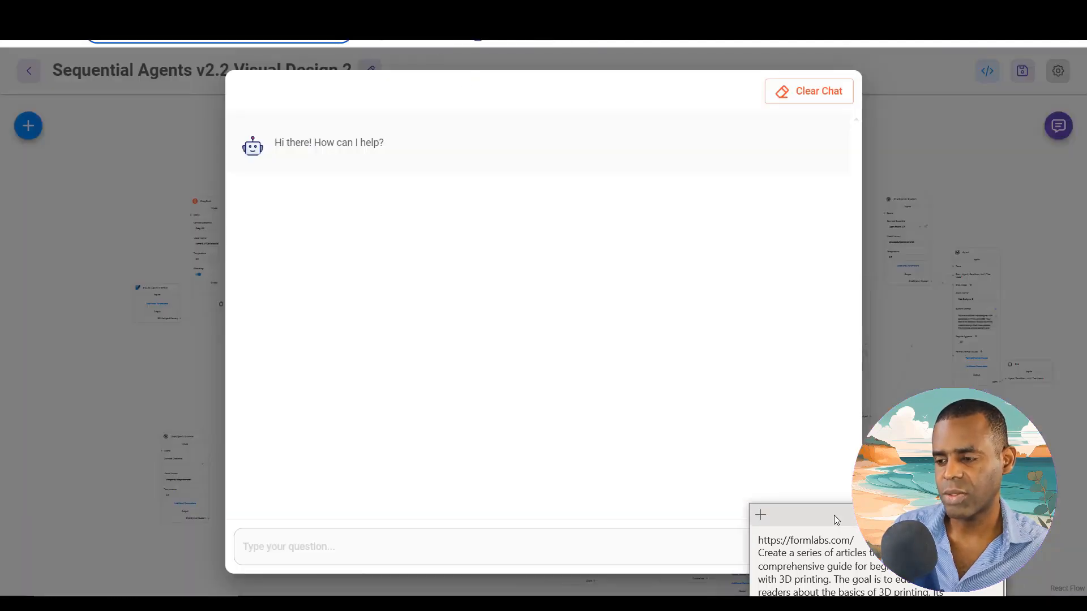
pyautogui.moveTo(835, 517); pyautogui.dragTo(853, 241)
pyautogui.hotkey('ctrl', 'a')
pyautogui.hotkey('ctrl', 'c')
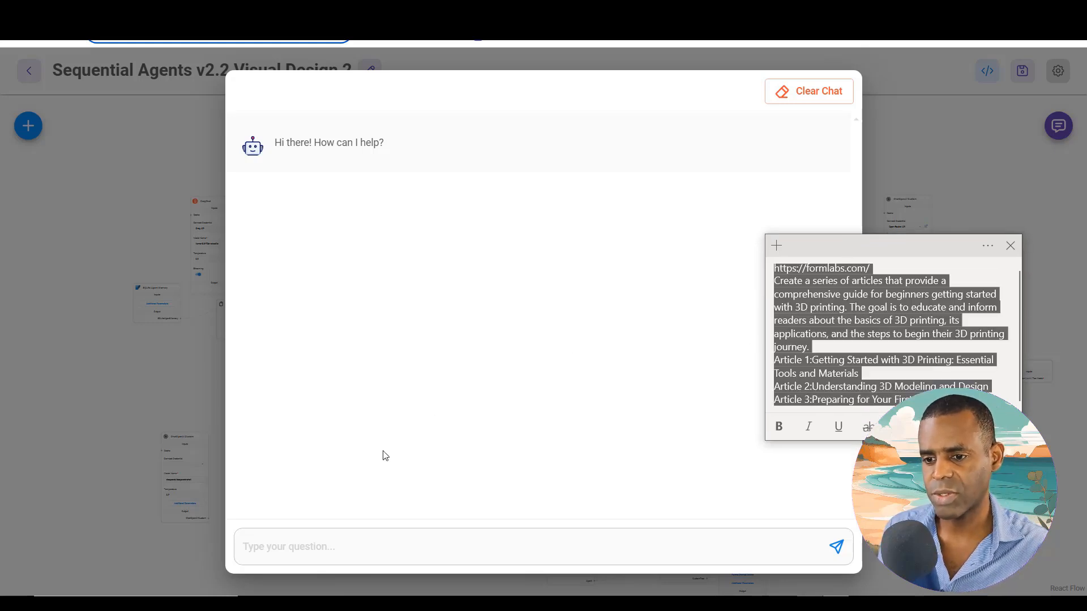
pyautogui.click(340, 524)
pyautogui.hotkey('ctrl', 'v')
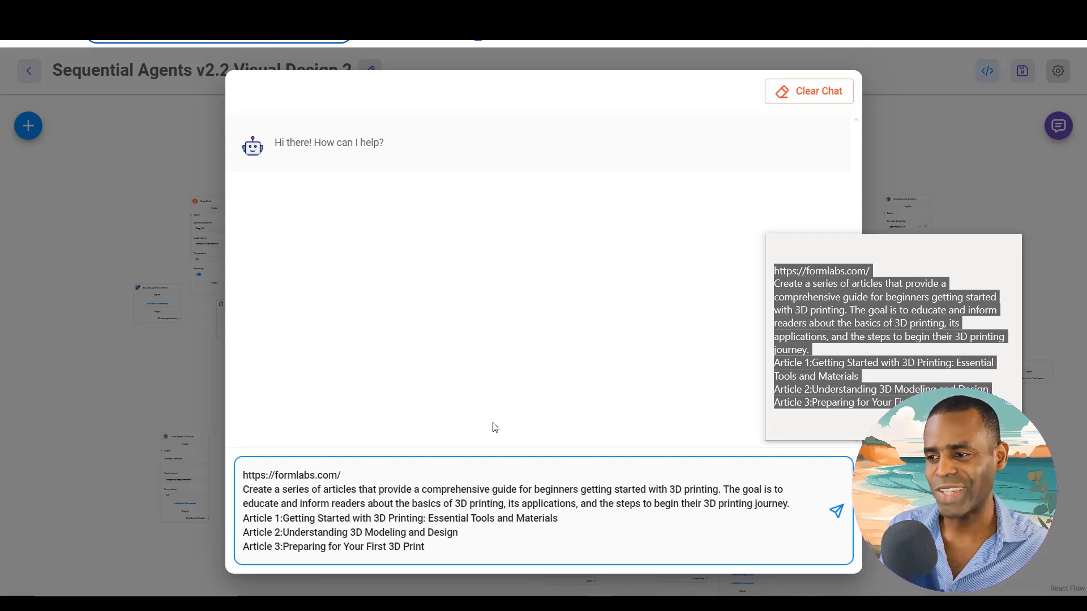
# - Move the sticky note out of the way and submit the 3D printing articles prompt to the agents
pyautogui.click(935, 246)
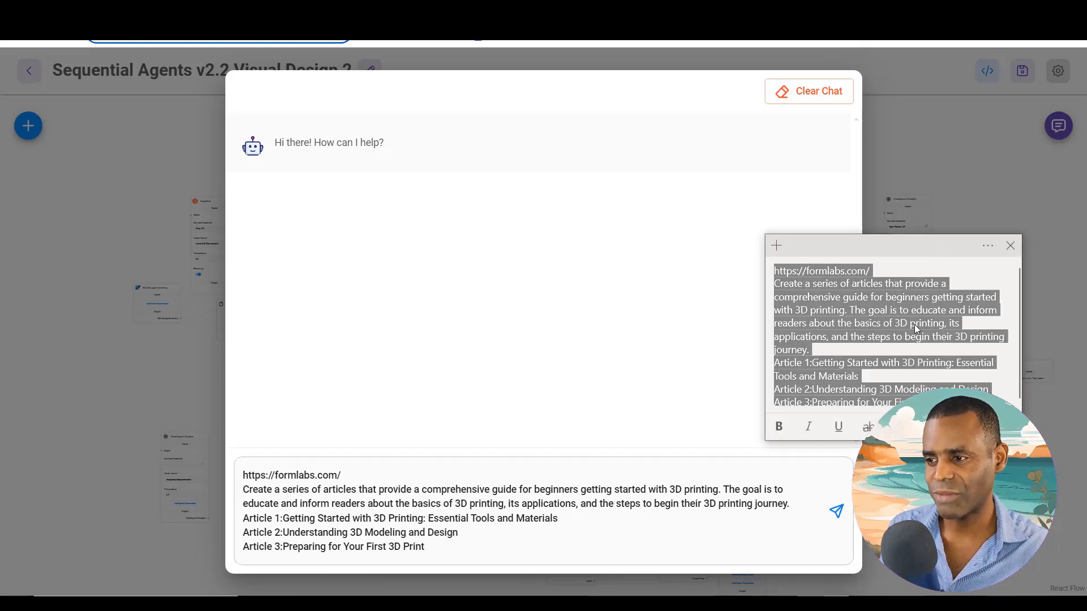
pyautogui.moveTo(937, 246); pyautogui.dragTo(154, 587)
pyautogui.click(847, 494)
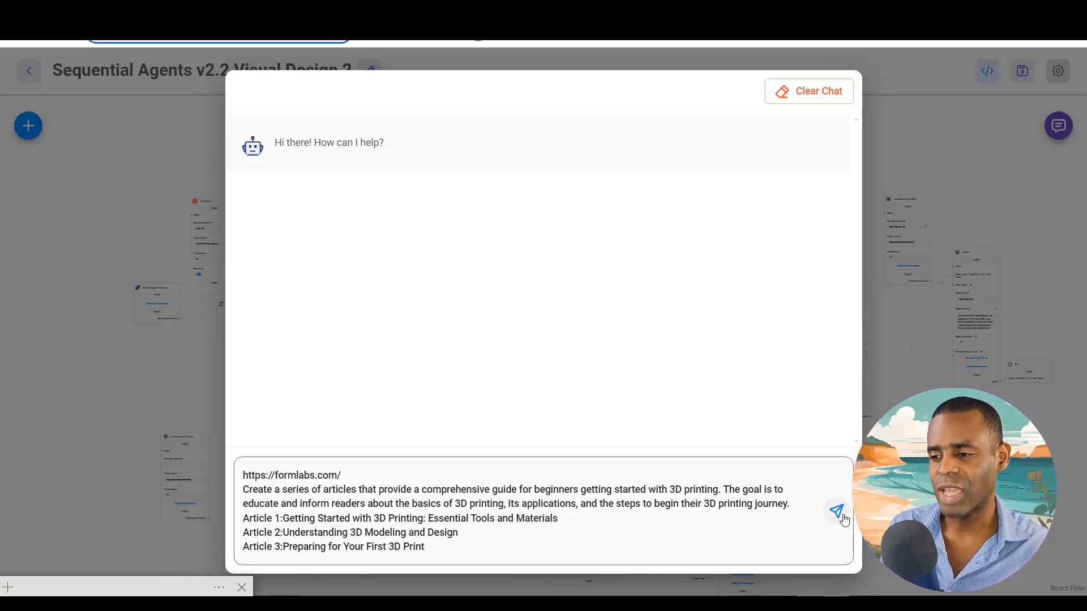
pyautogui.click(842, 516)
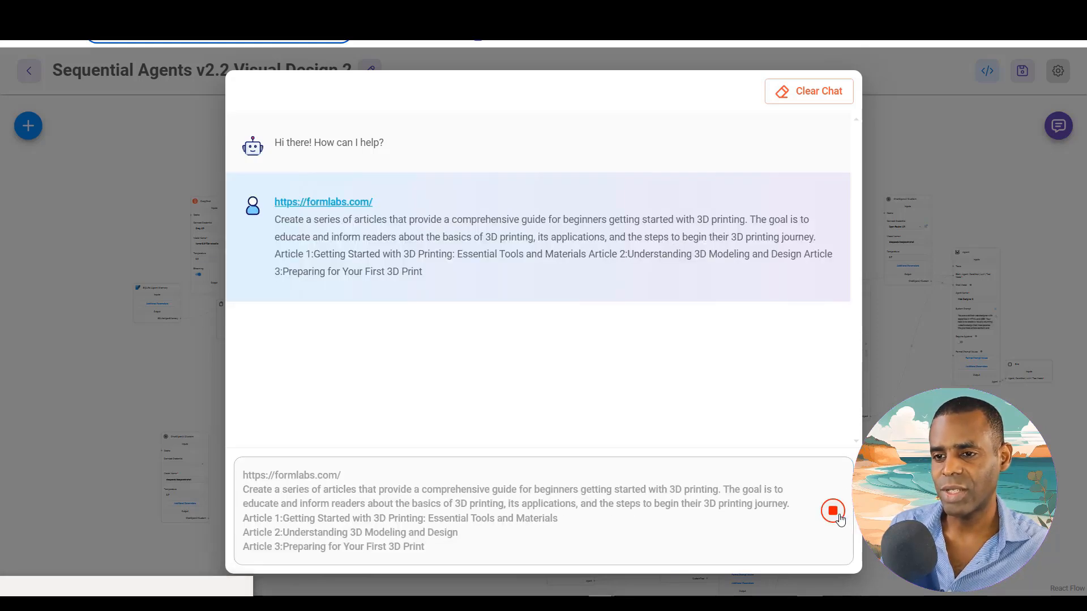
# - Close the expanded chat and examine the flow's path from the Web Designer 1 agent's tool to the Content Researcher and Content Writer agents
pyautogui.press('Escape')
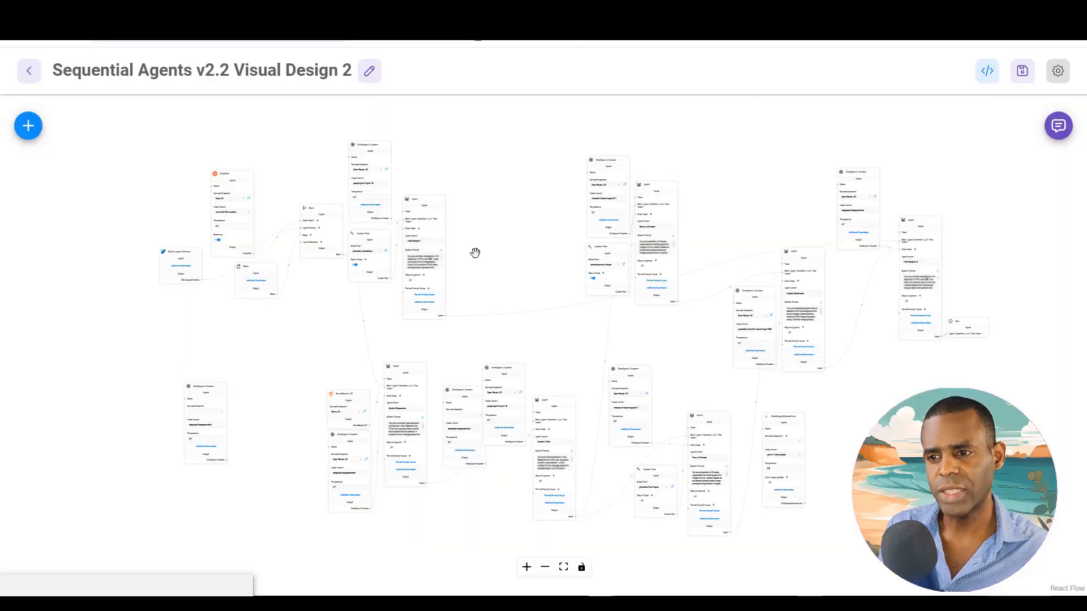
pyautogui.scroll(5, 475, 252)
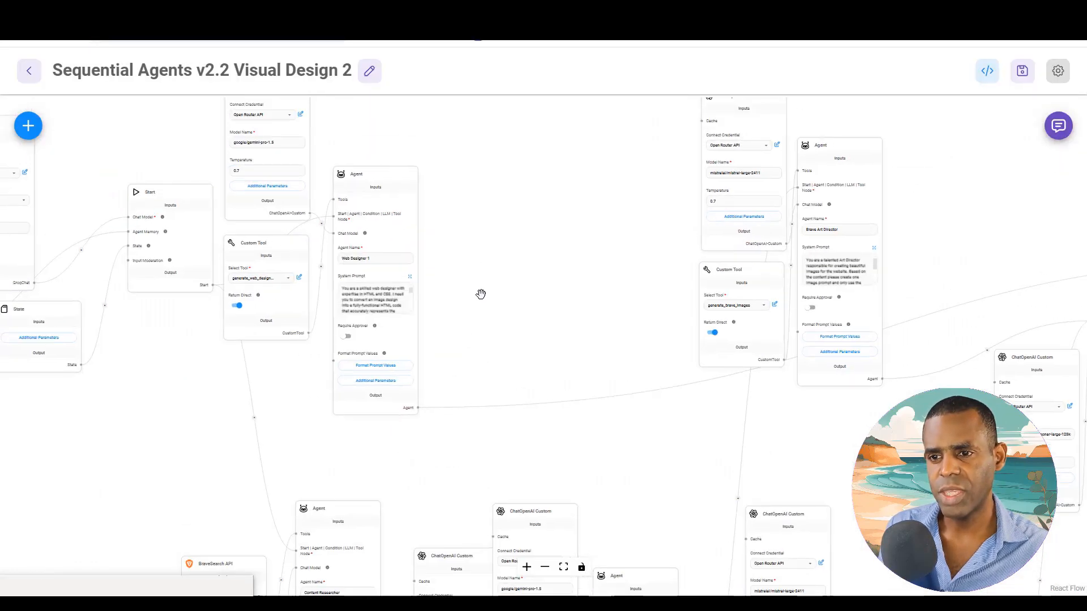
pyautogui.moveTo(481, 293); pyautogui.dragTo(491, 322)
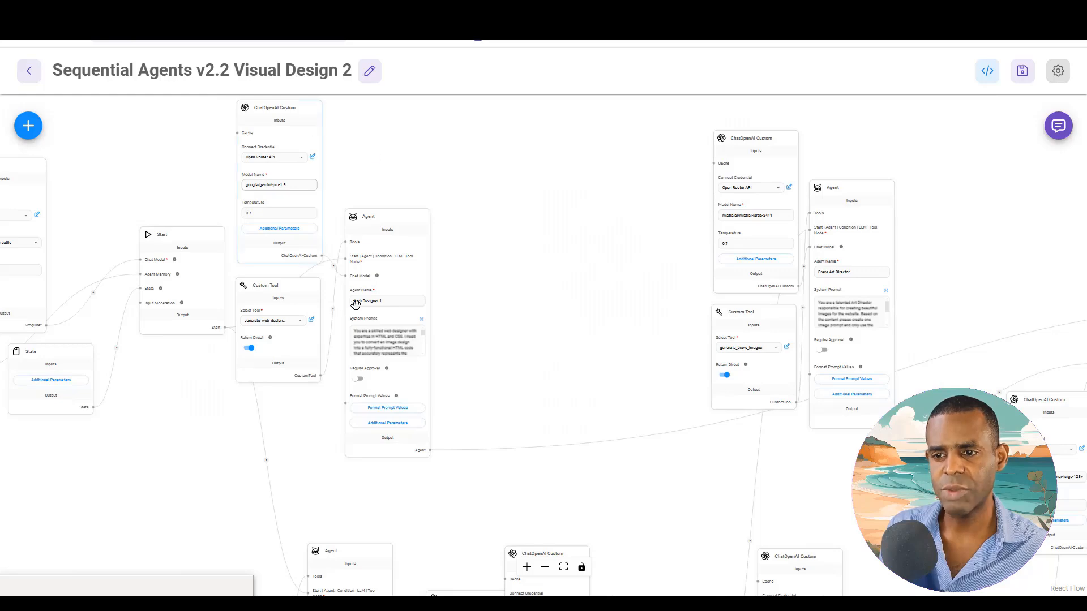
pyautogui.moveTo(407, 262)
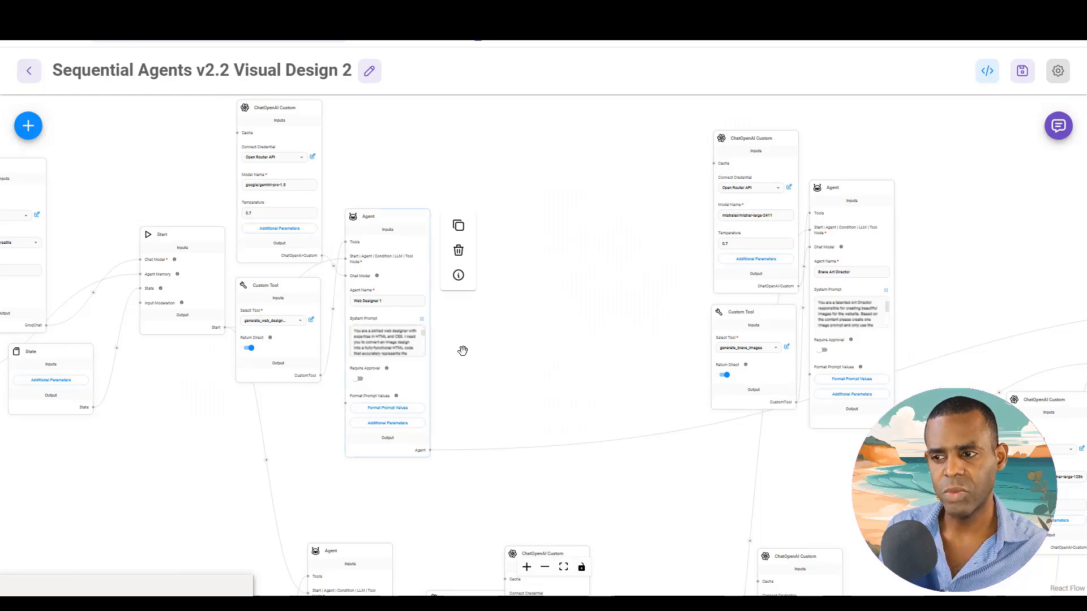
pyautogui.moveTo(536, 291); pyautogui.dragTo(545, 195)
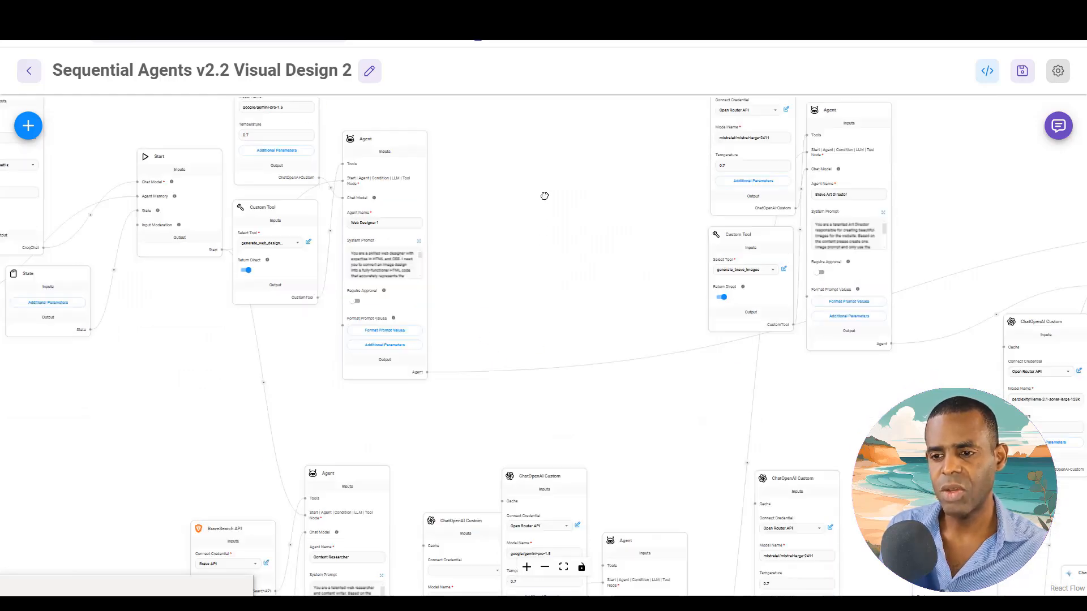
pyautogui.moveTo(529, 243); pyautogui.dragTo(535, 145)
pyautogui.moveTo(344, 401)
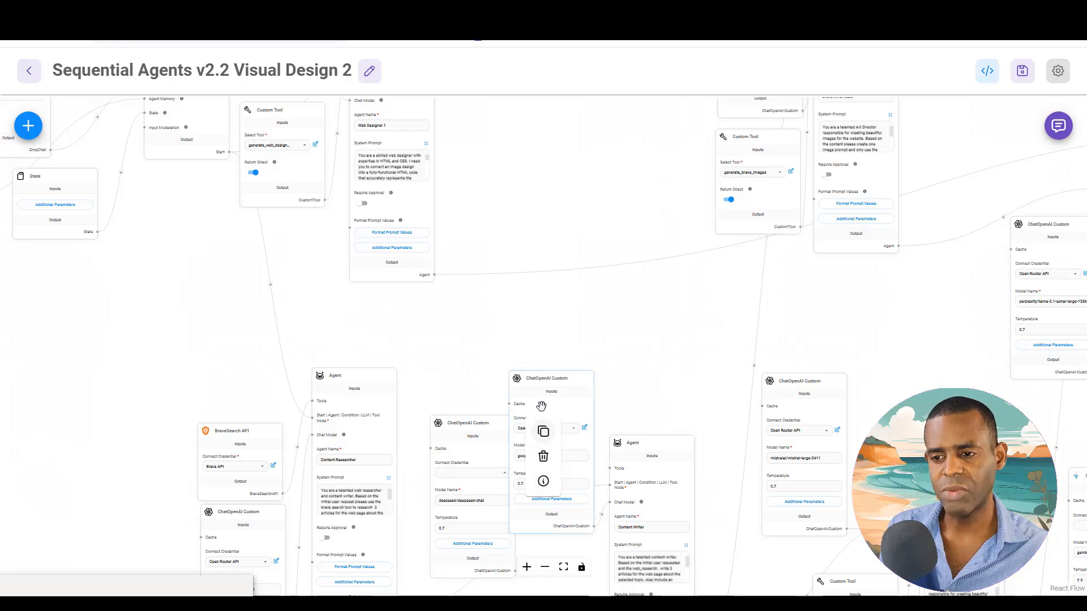
pyautogui.moveTo(219, 111)
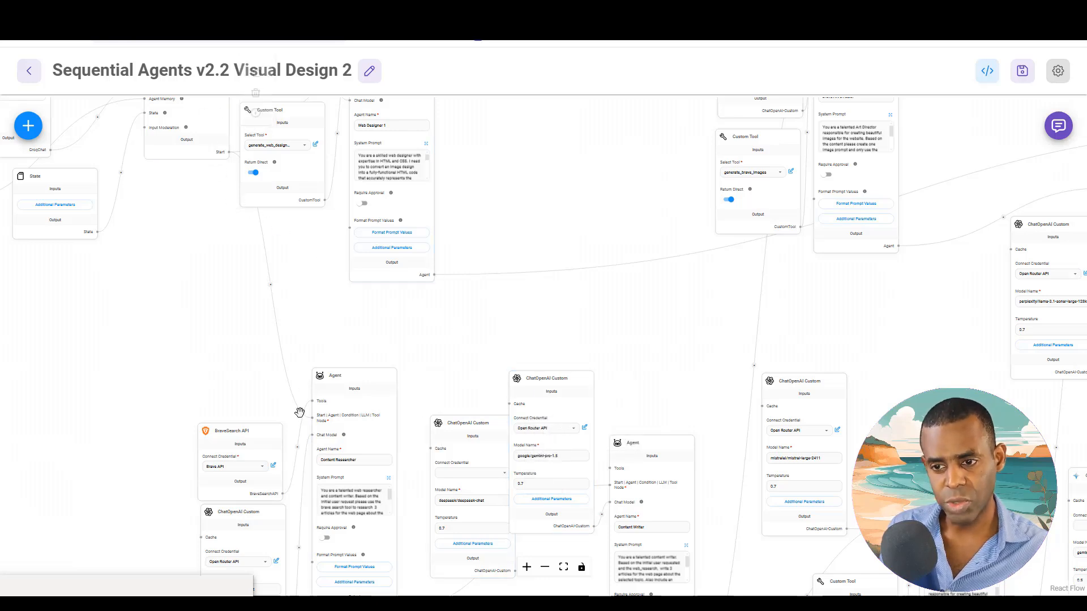
# - Examine the flow's path from the Web Designer 1 agent through Brave Art Director and Project Coordinator to Web Designer 2
pyautogui.moveTo(348, 474)
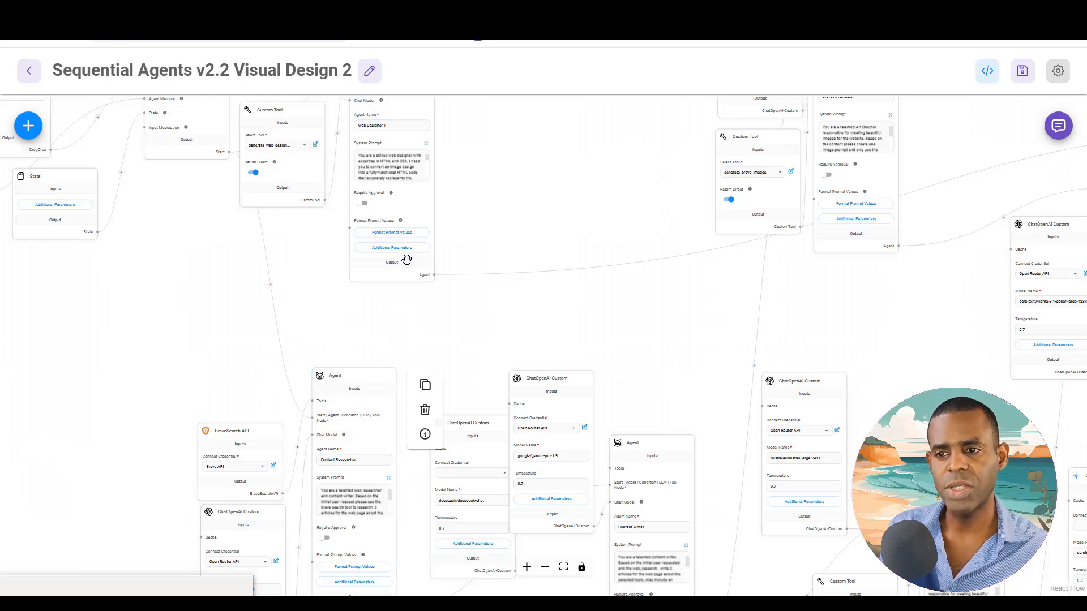
pyautogui.moveTo(503, 175); pyautogui.dragTo(509, 309)
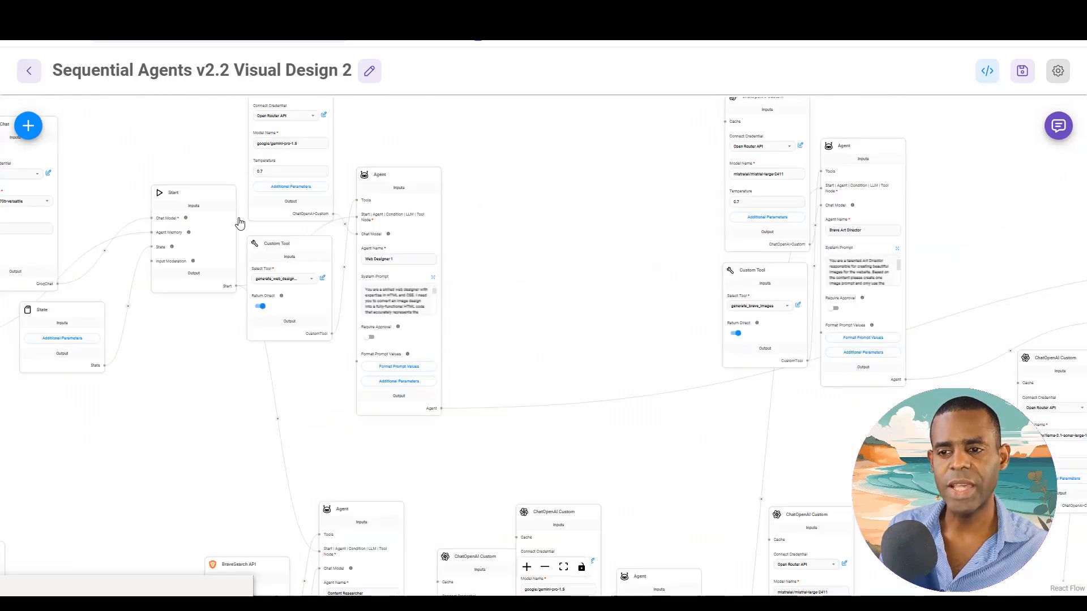
pyautogui.moveTo(401, 280)
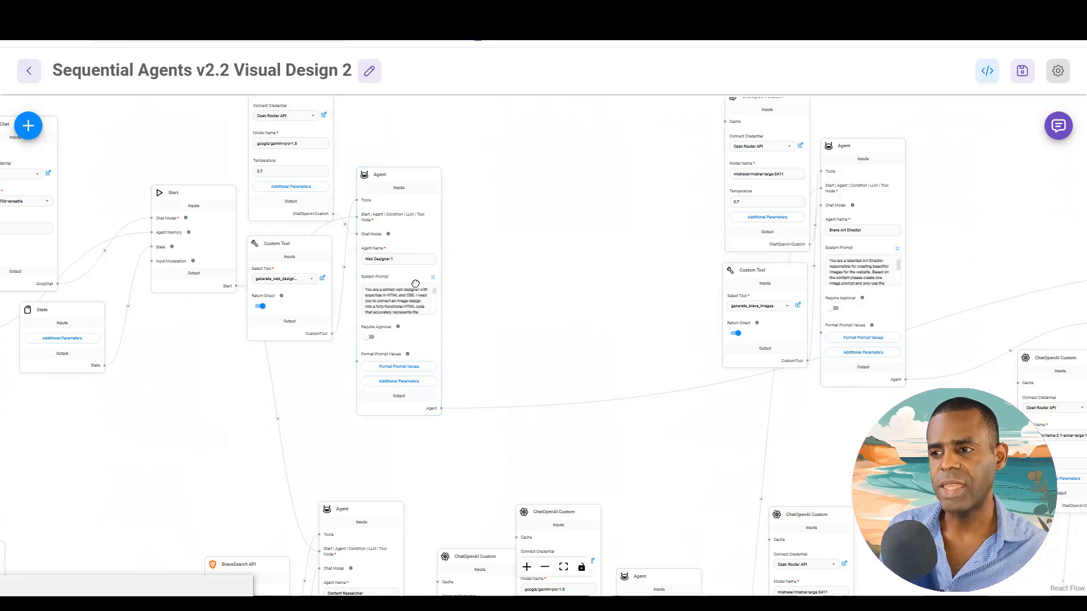
pyautogui.moveTo(499, 308); pyautogui.dragTo(257, 272)
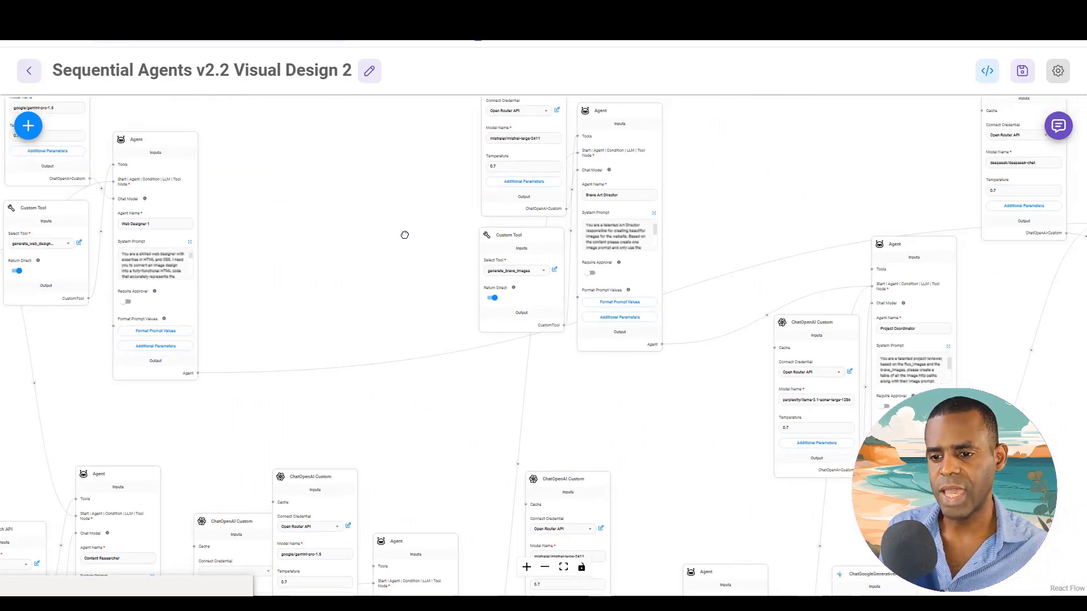
pyautogui.scroll(2, 405, 235)
pyautogui.scroll(-5, 388, 121)
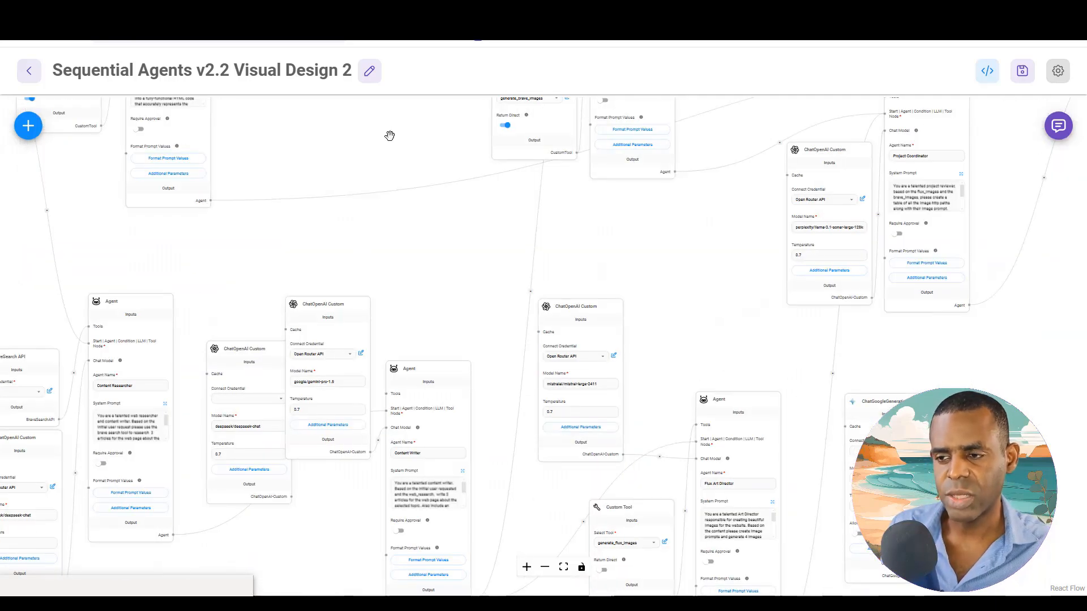
pyautogui.scroll(3, 379, 333)
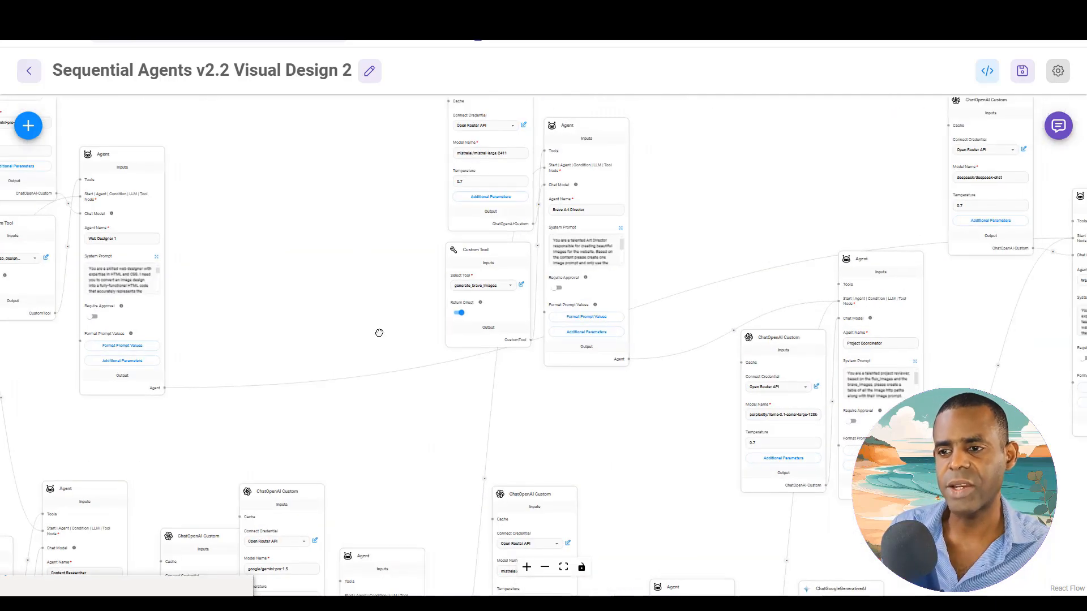
pyautogui.click(563, 211)
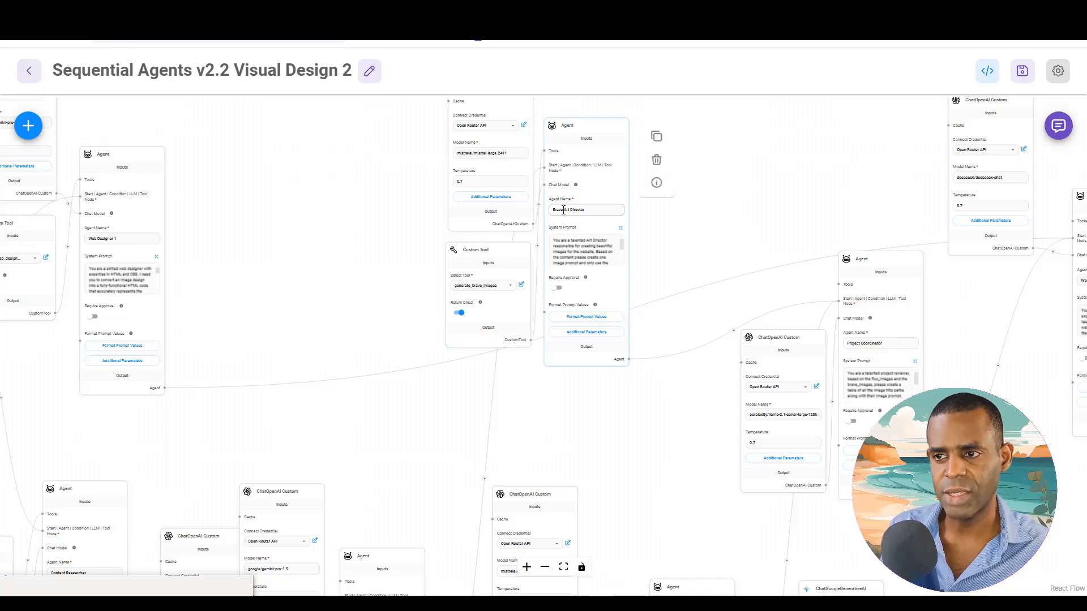
pyautogui.click(690, 403)
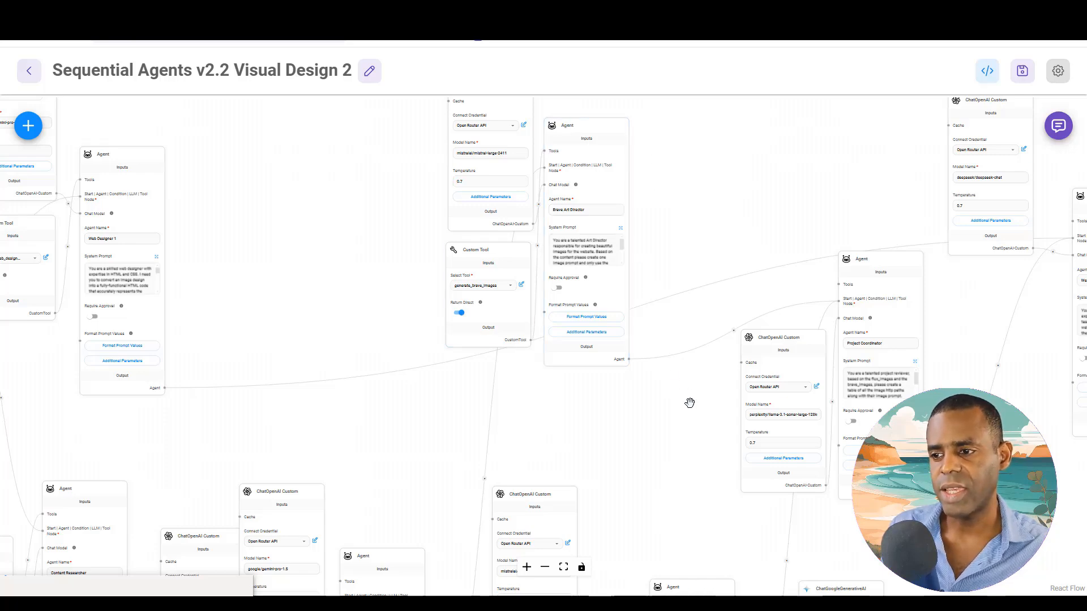
pyautogui.moveTo(664, 385); pyautogui.dragTo(493, 402)
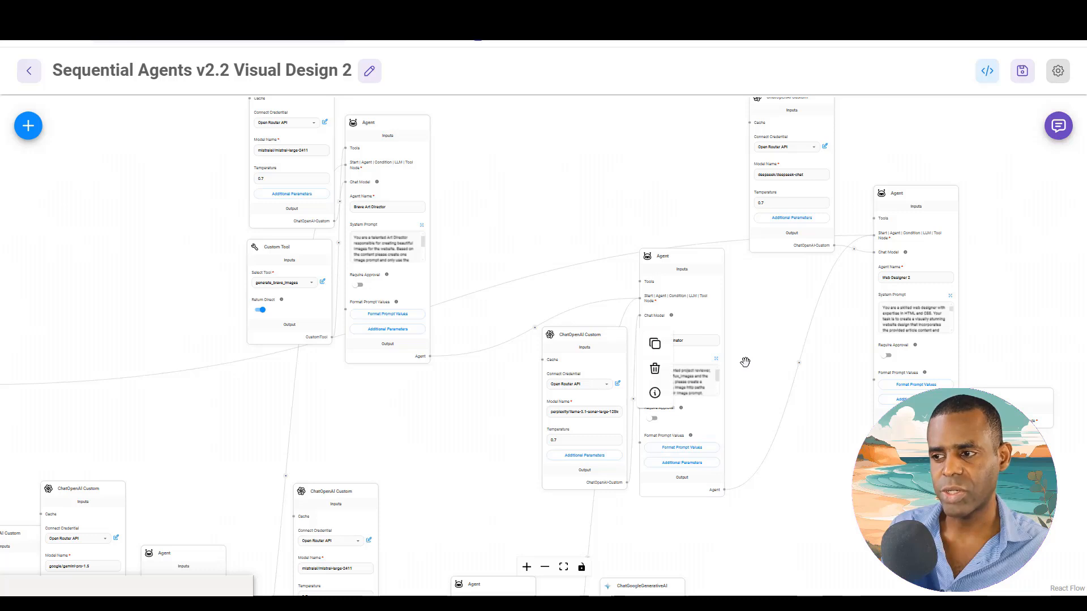
pyautogui.moveTo(923, 287)
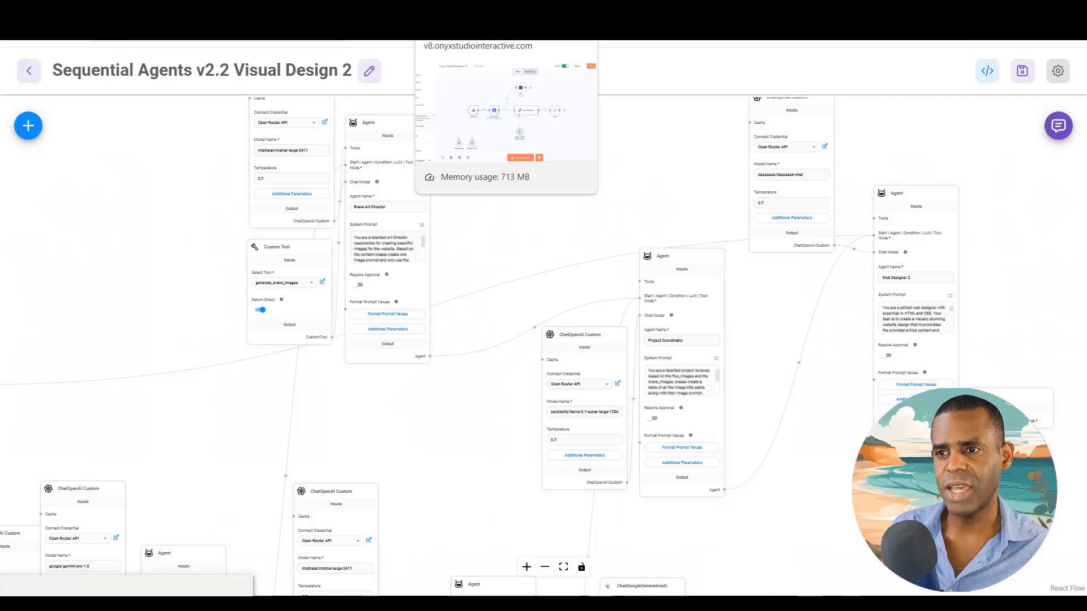
# - Switch to n8n's Onyx Visual Designer v2 workflow, review the Basic LLM Chain node's prompt and text output, and open the Code1 node
pyautogui.hotkey('ctrl', 't')
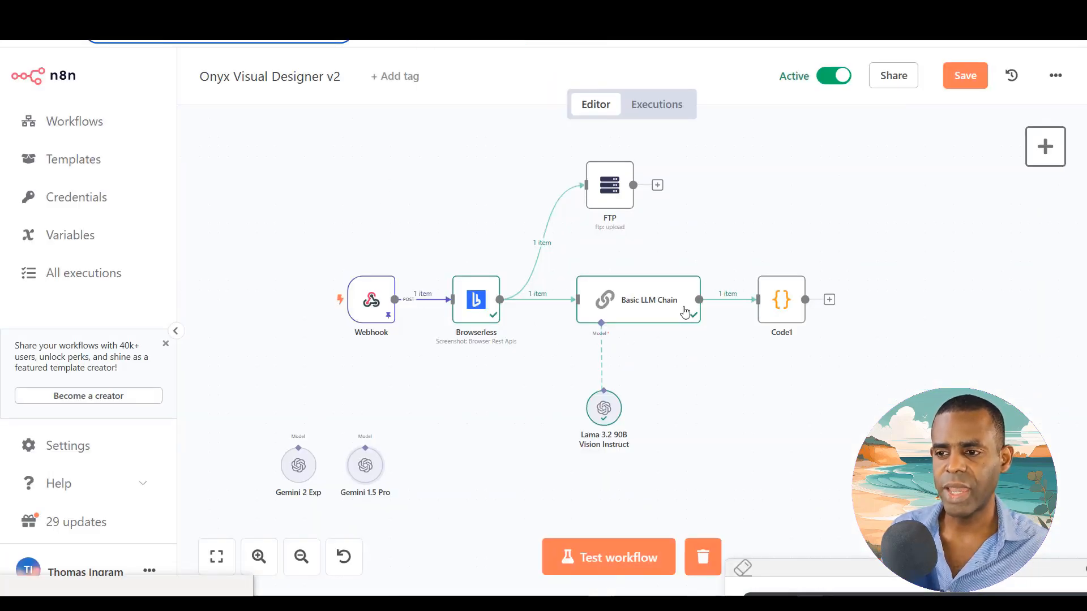
pyautogui.moveTo(556, 213)
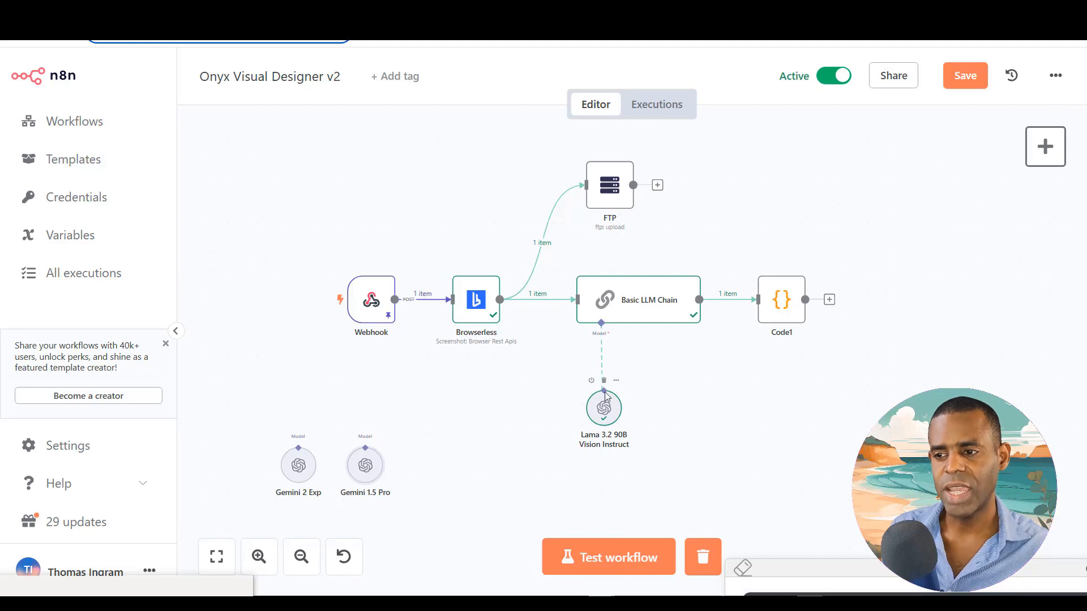
pyautogui.doubleClick(652, 306)
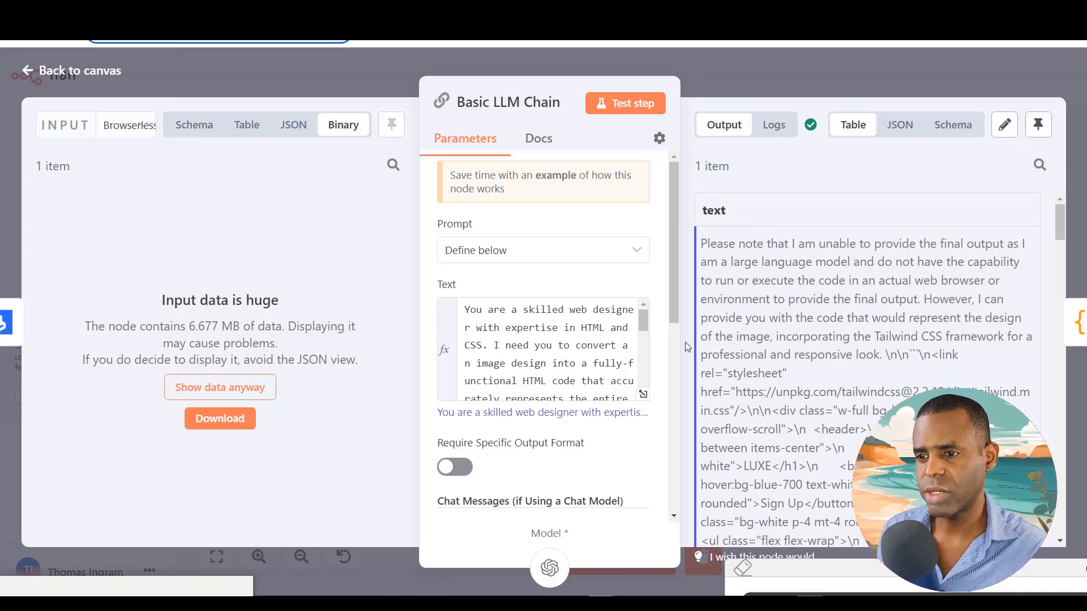
pyautogui.moveTo(645, 325); pyautogui.dragTo(652, 386)
pyautogui.scroll(10, 567, 351)
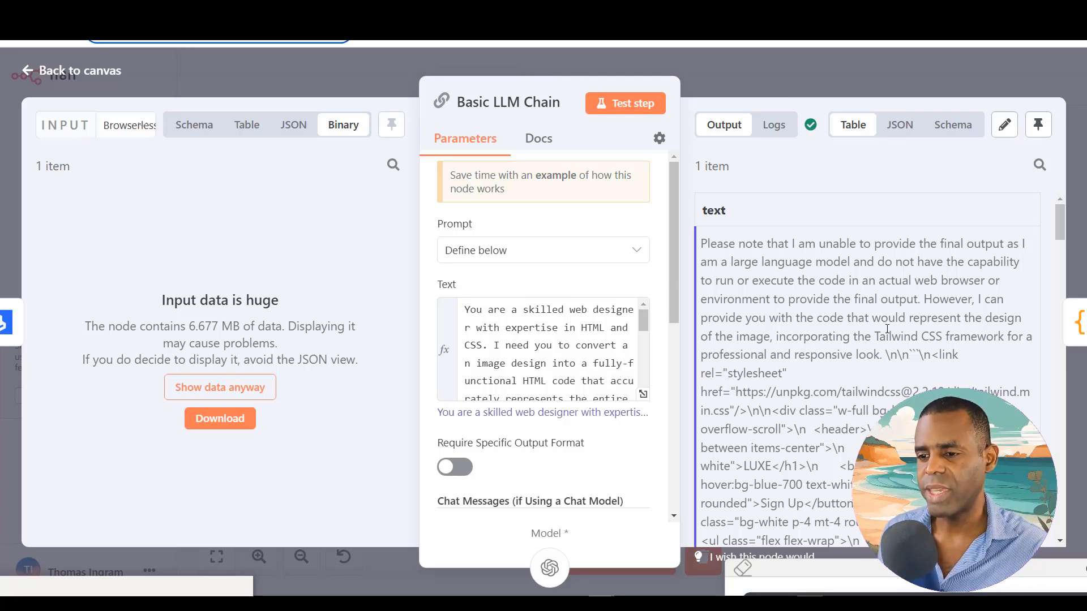
pyautogui.moveTo(1063, 221); pyautogui.dragTo(1082, 256)
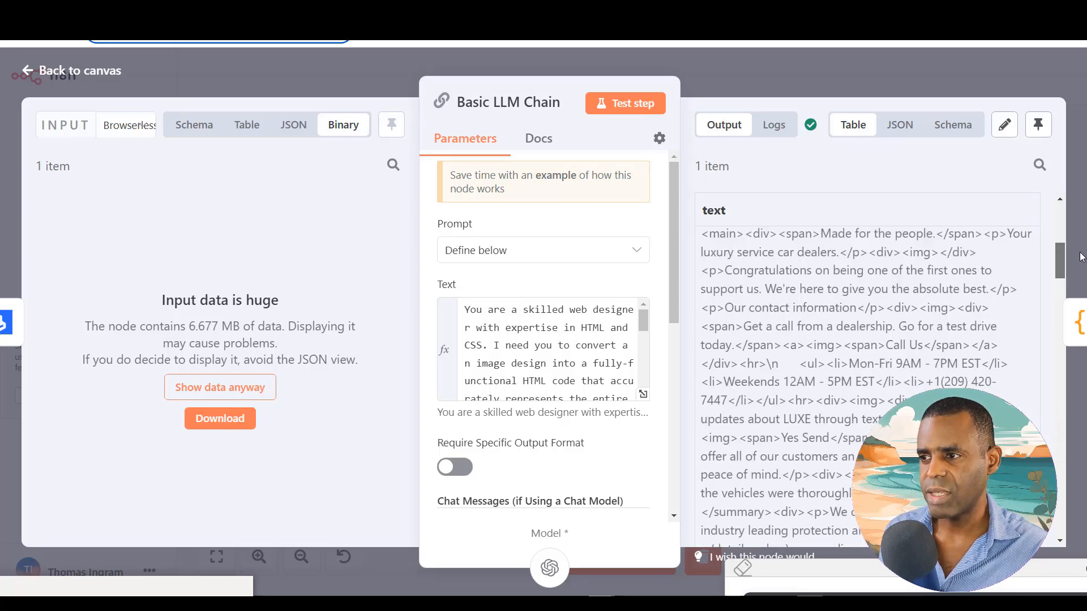
pyautogui.click(864, 75)
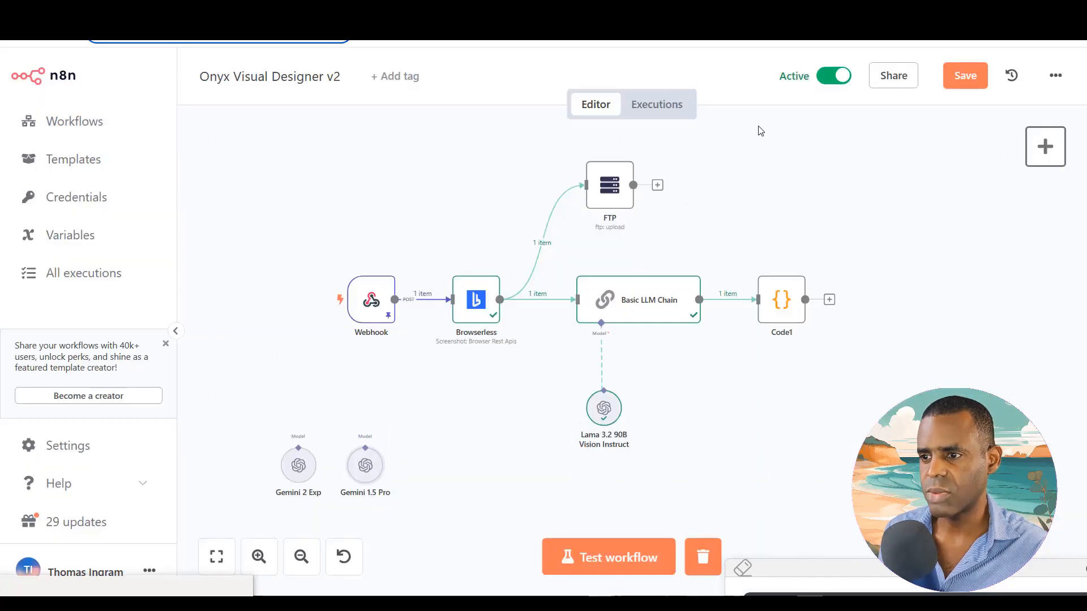
pyautogui.doubleClick(779, 305)
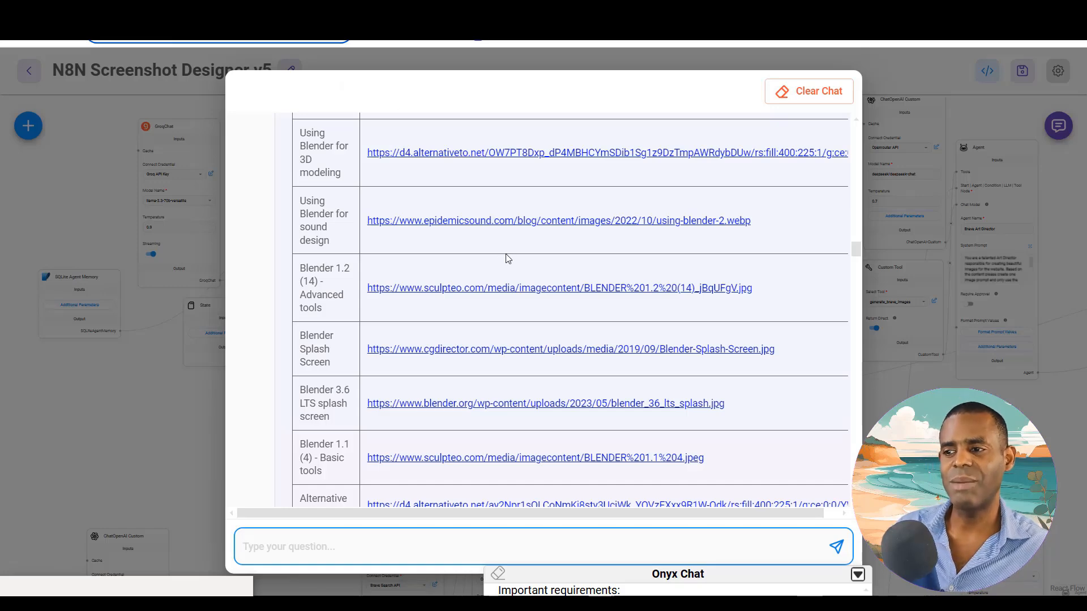
# - Review the N8N Screenshot Designer v5 chat, from the blender.org request through the Content Writer's articles and back to the start
pyautogui.scroll(15, 507, 258)
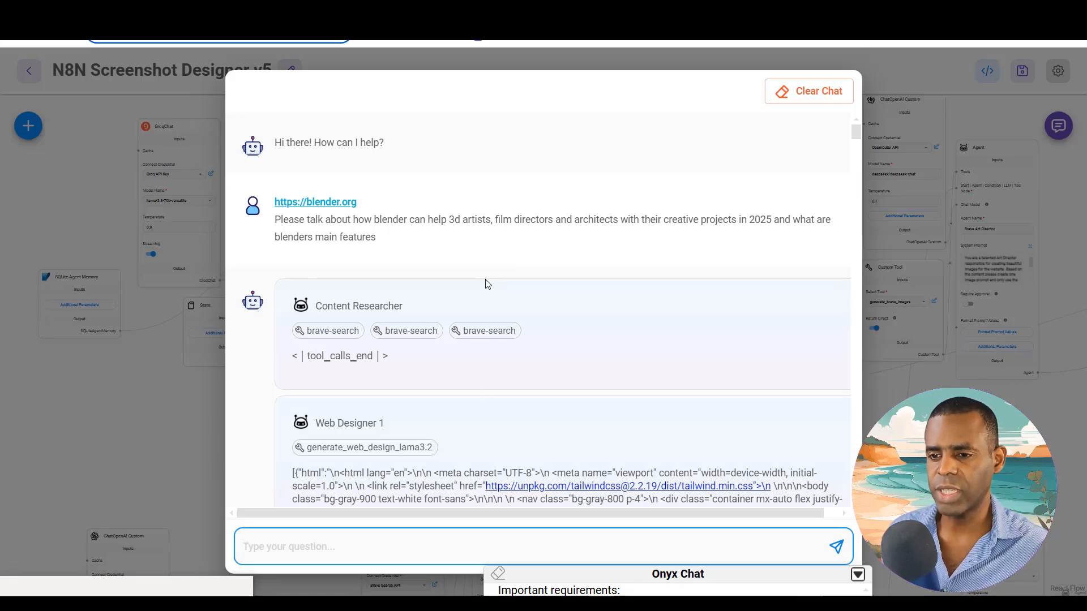
pyautogui.scroll(-10, 488, 285)
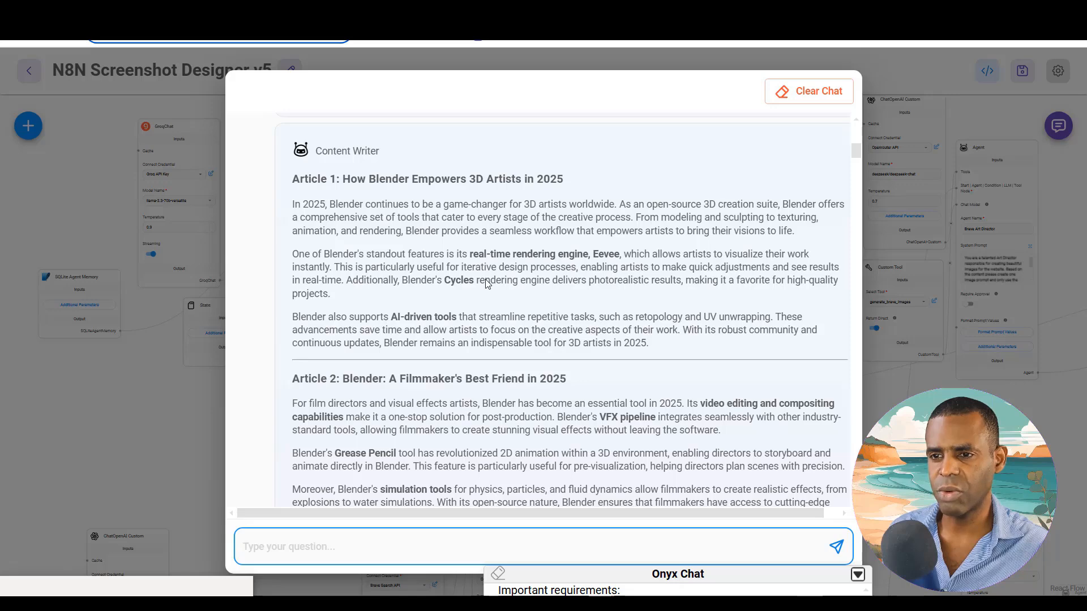
pyautogui.scroll(15, 486, 282)
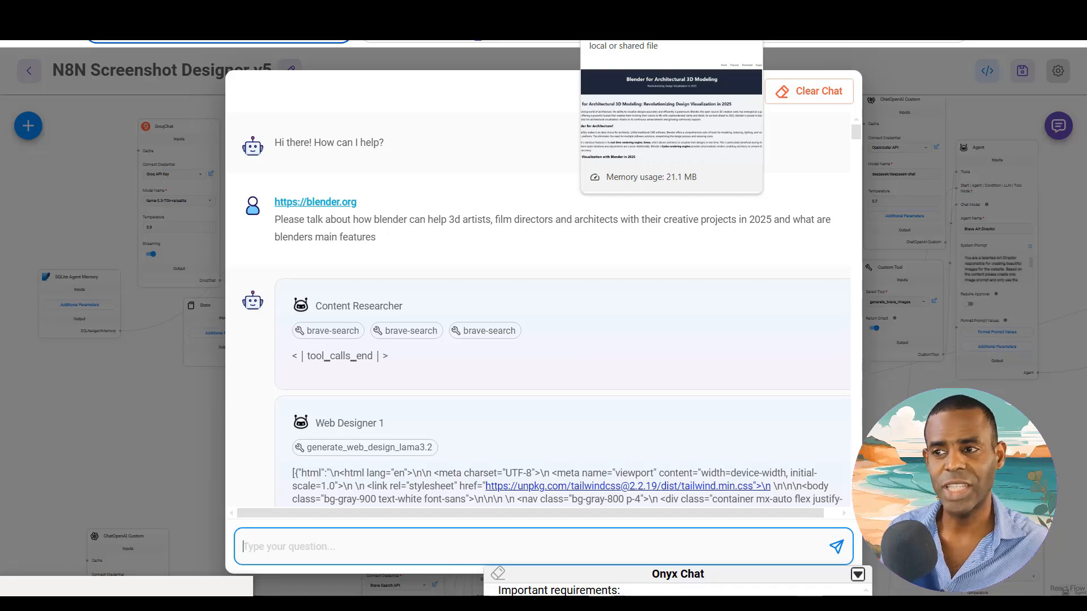
# - Switch to the generated Blender for Architectural 3D Modeling page and look through its articles and images
pyautogui.hotkey('ctrl', 'Tab')
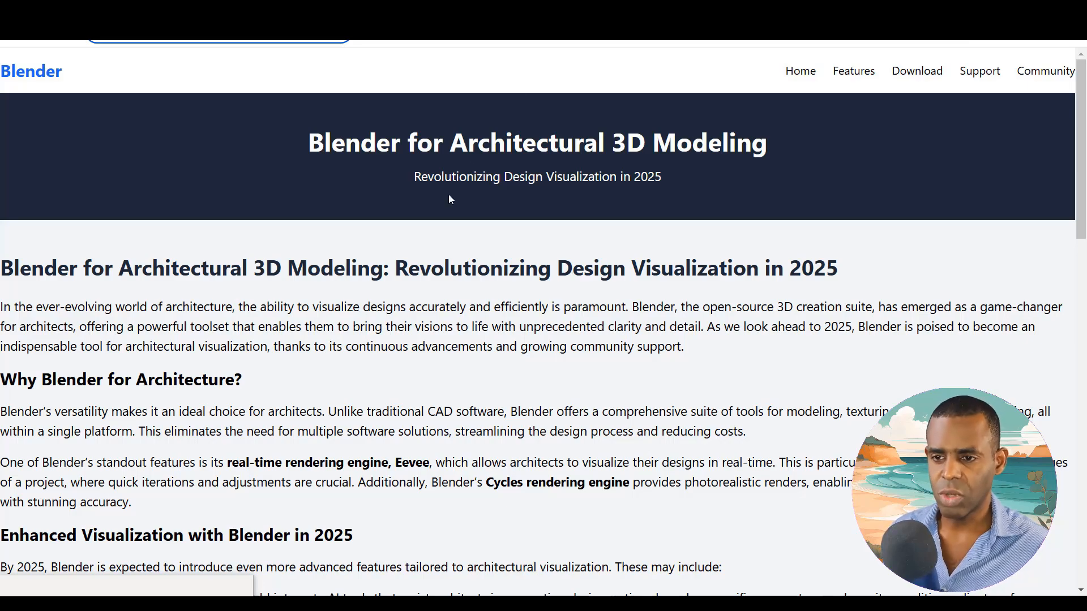
pyautogui.scroll(-5, 449, 197)
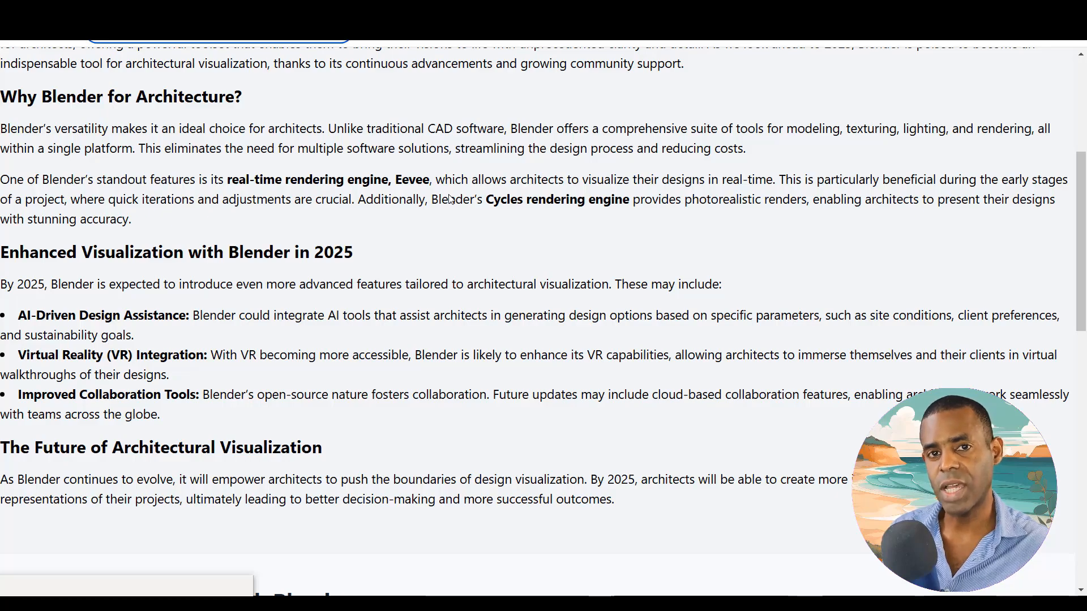
pyautogui.scroll(-10, 450, 199)
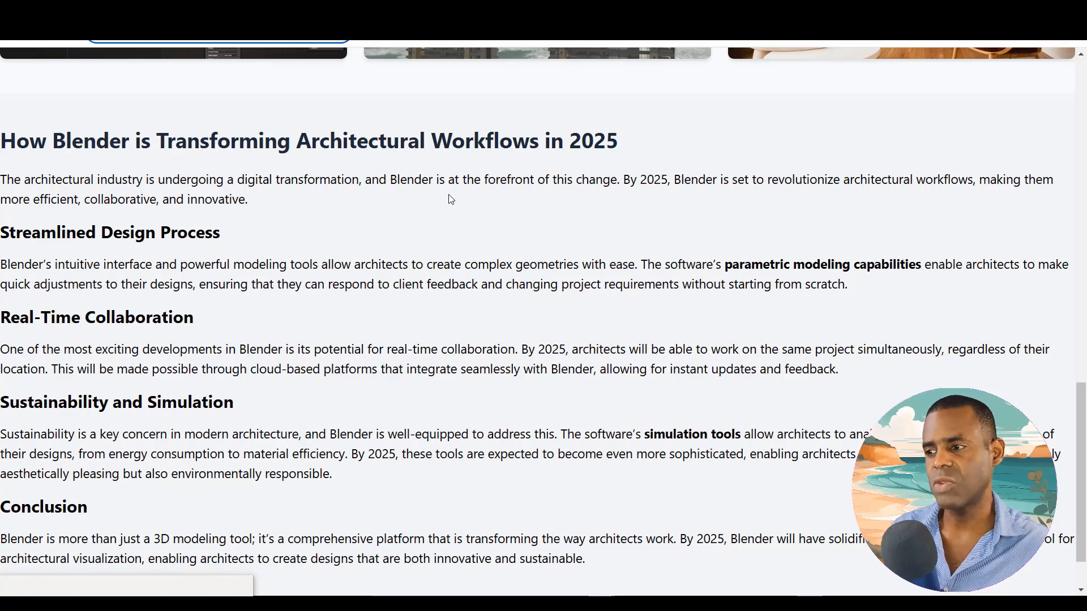
pyautogui.scroll(15, 451, 198)
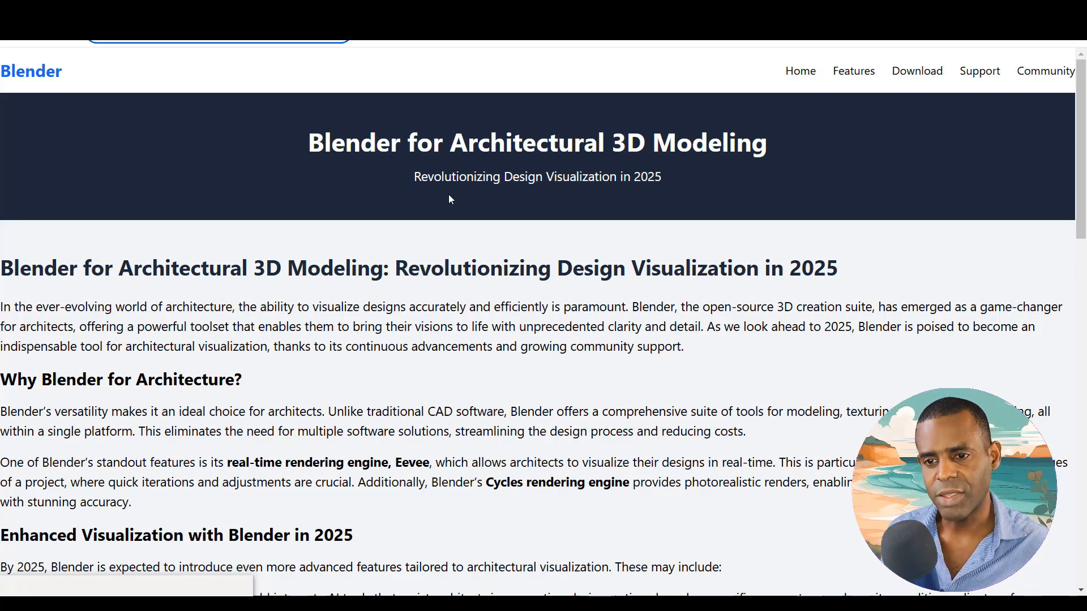
pyautogui.scroll(-14, 451, 199)
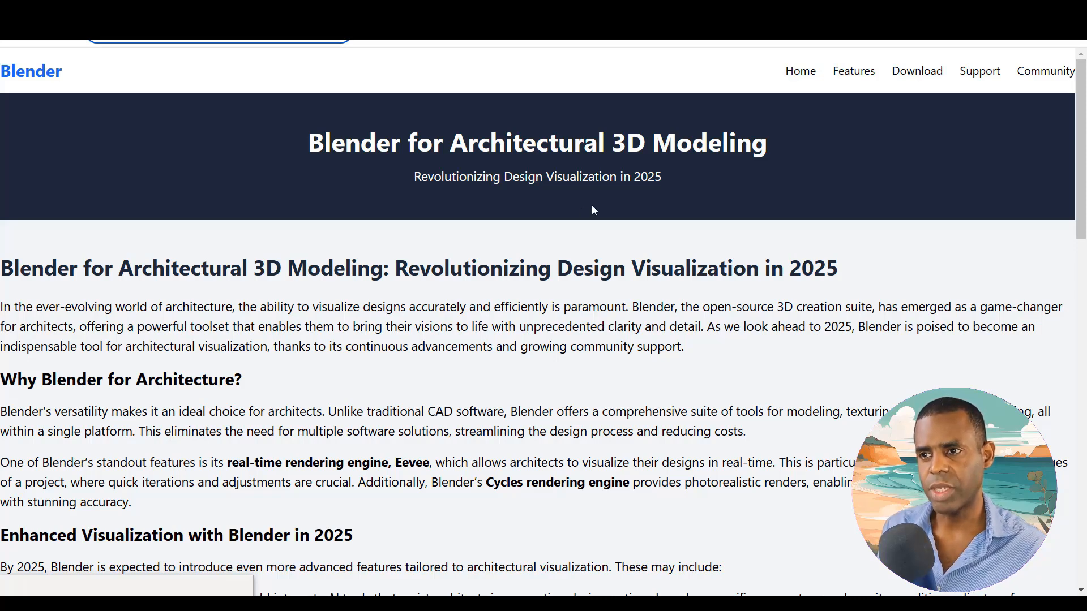
# - Switch to the dark generated Blender page and look through its hero image, 2025 articles and Blender in Action gallery
pyautogui.hotkey('ctrl', 'Tab')
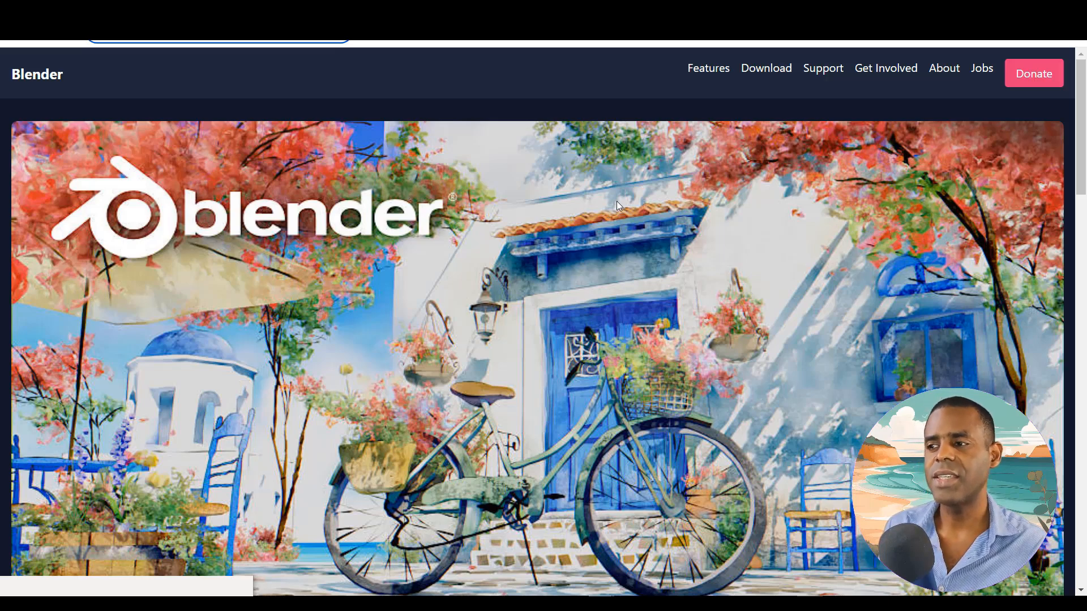
pyautogui.scroll(-10, 616, 202)
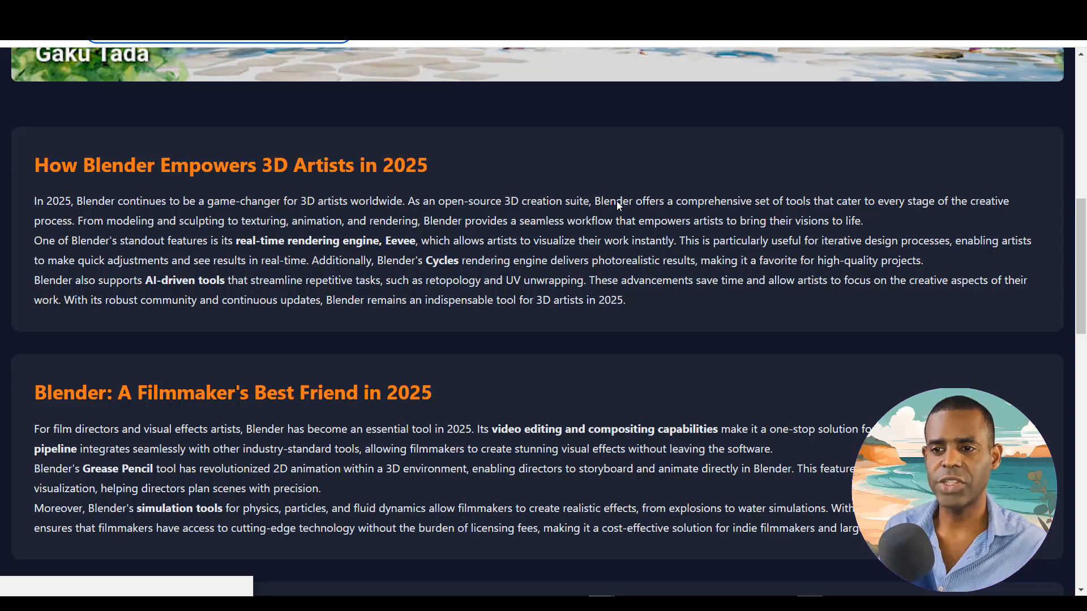
pyautogui.scroll(10, 617, 201)
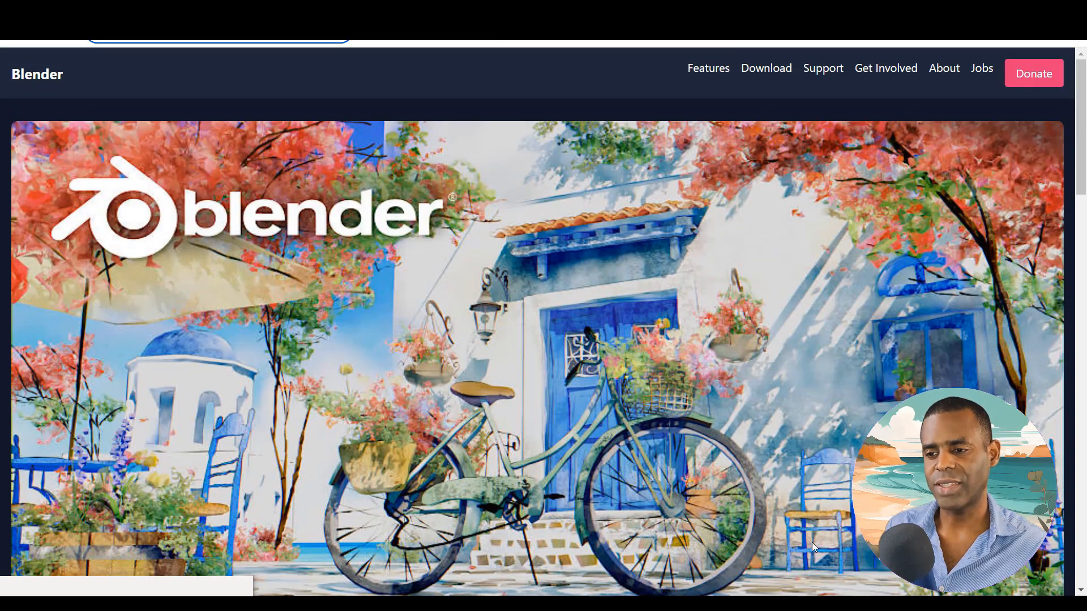
pyautogui.scroll(-5, 528, 390)
pyautogui.scroll(-15, 528, 391)
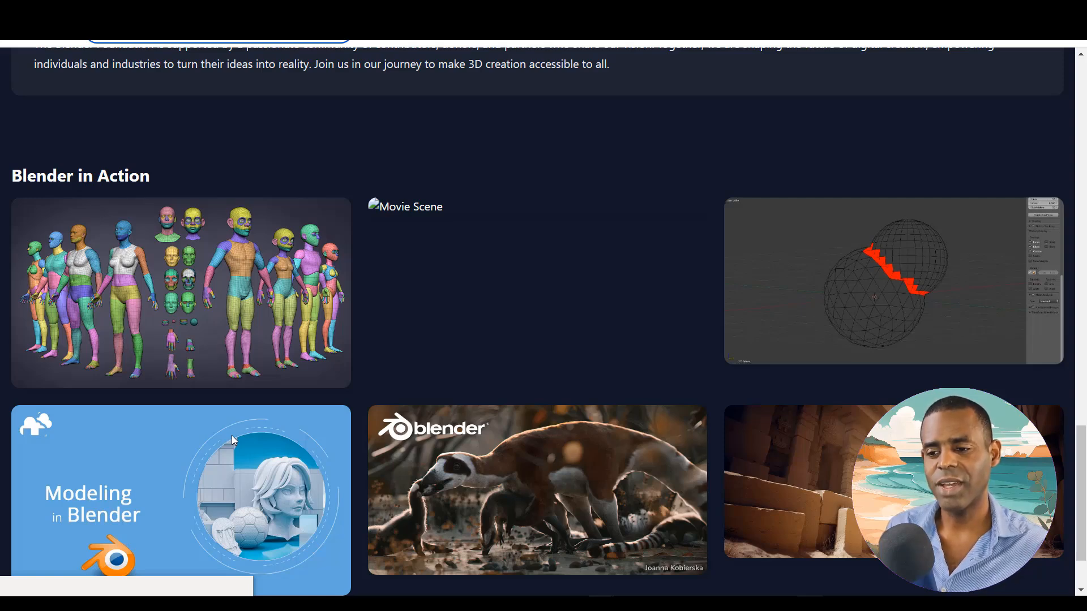
pyautogui.scroll(7, 262, 462)
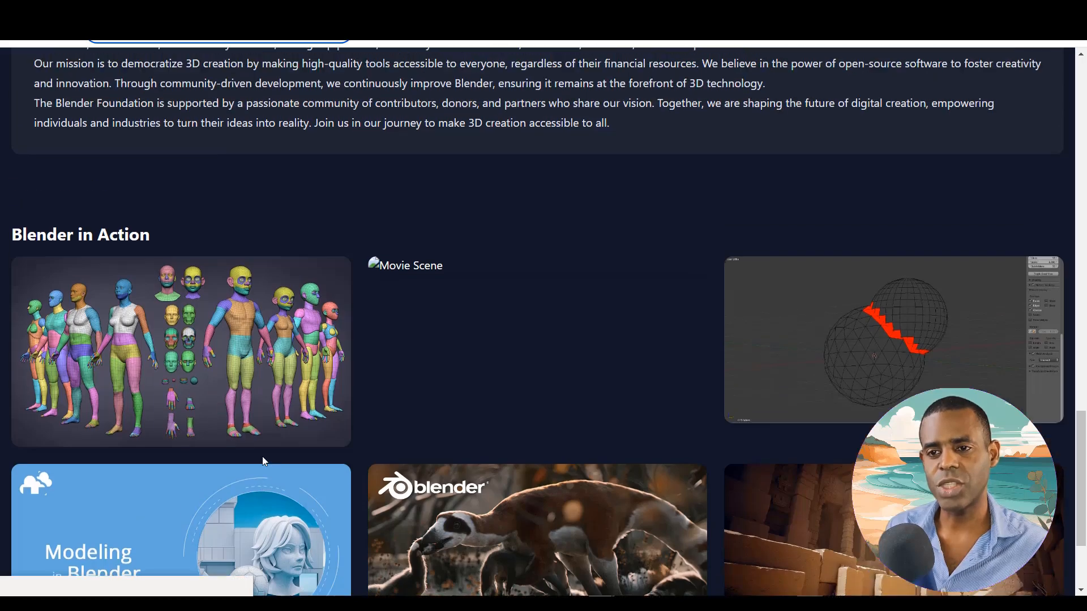
pyautogui.scroll(10, 263, 461)
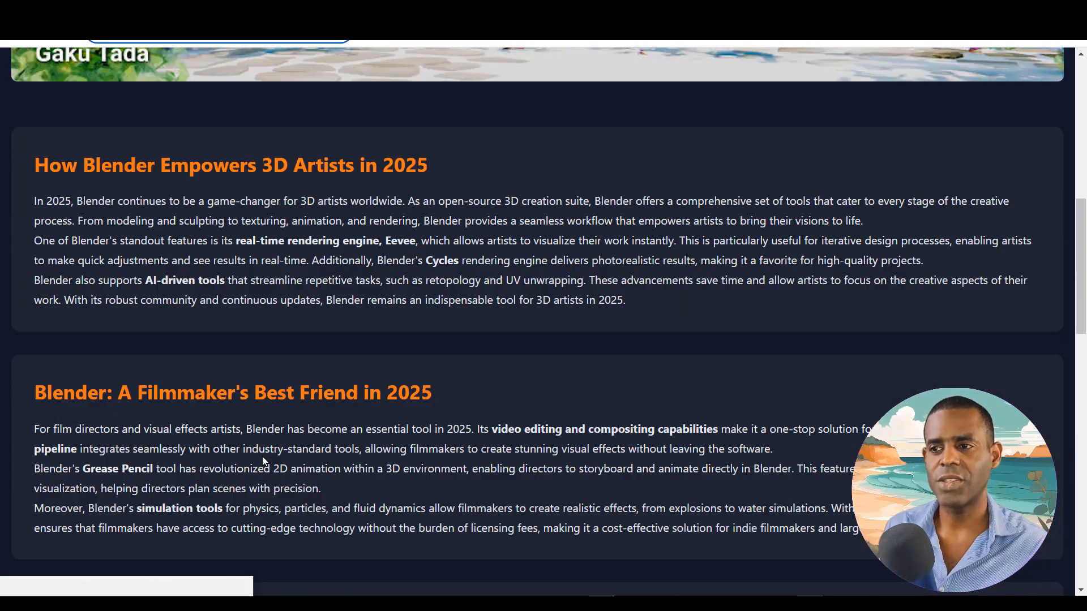
pyautogui.scroll(8, 262, 462)
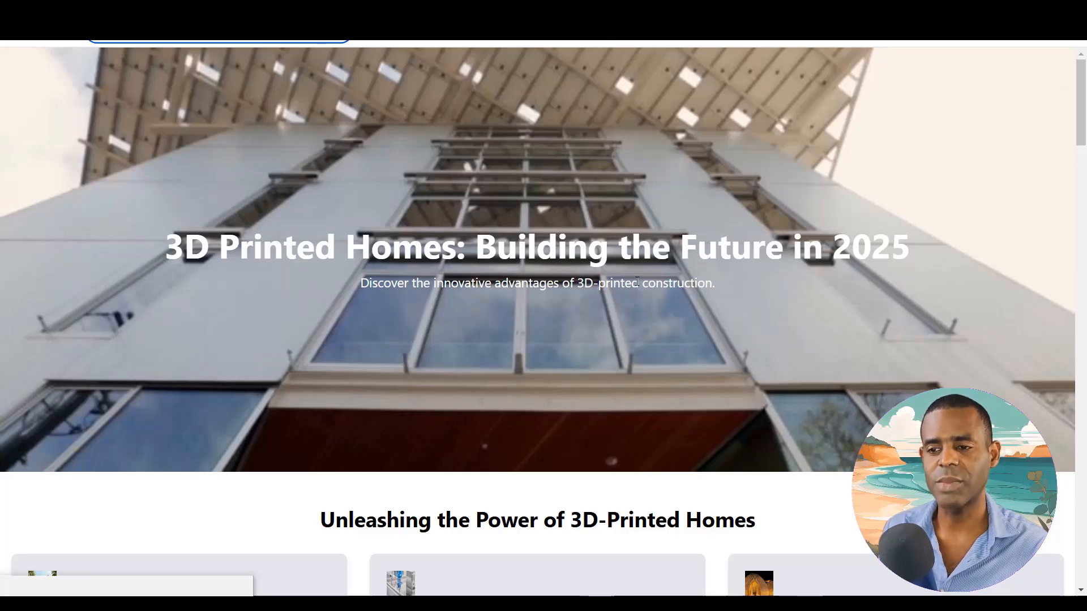
# - Look through the 3D Printed Homes page from its hero image and benefit cards to the speed, cost and sustainability articles
pyautogui.scroll(-3, 637, 281)
pyautogui.scroll(3, 575, 272)
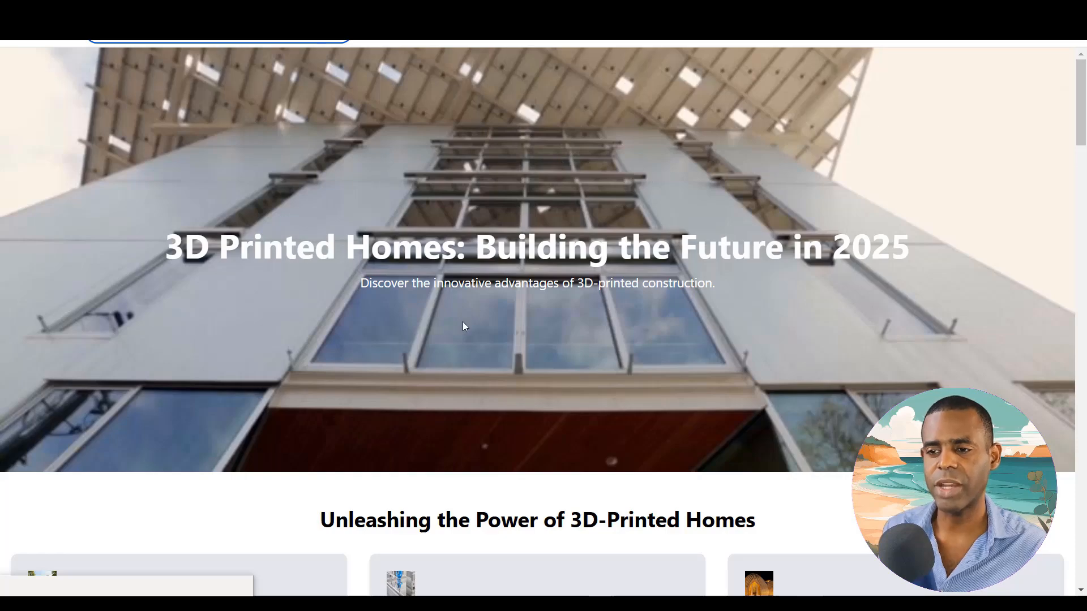
pyautogui.scroll(-6, 461, 321)
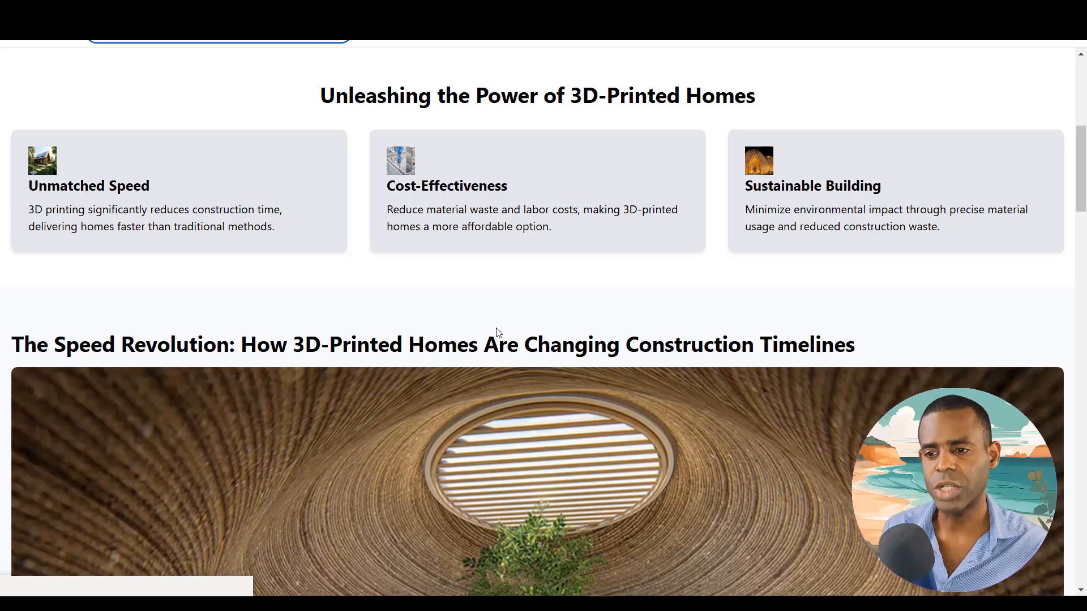
pyautogui.scroll(-8, 498, 333)
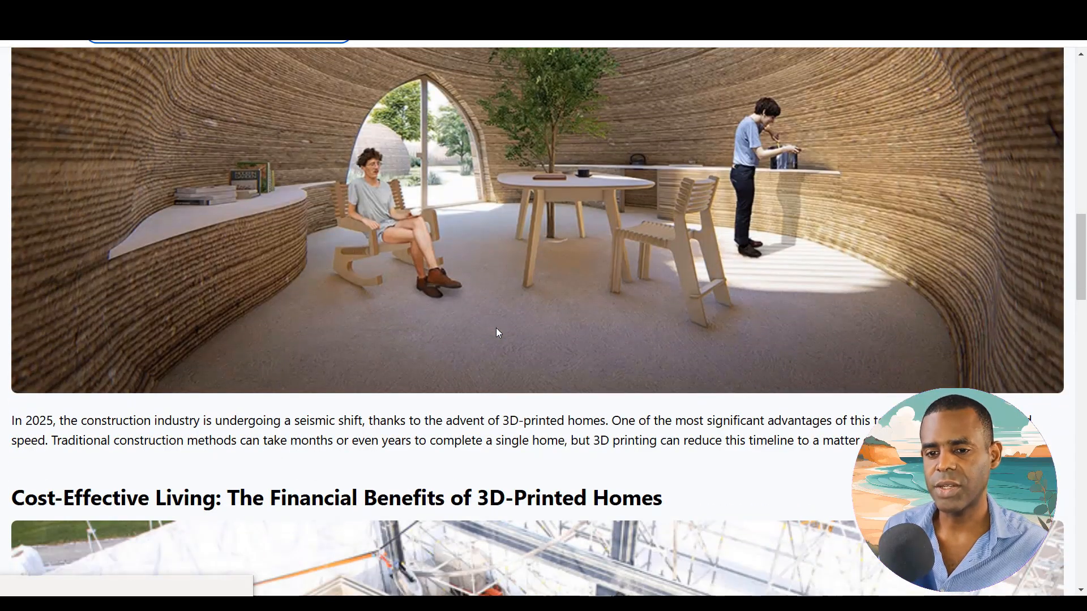
pyautogui.scroll(-8, 497, 333)
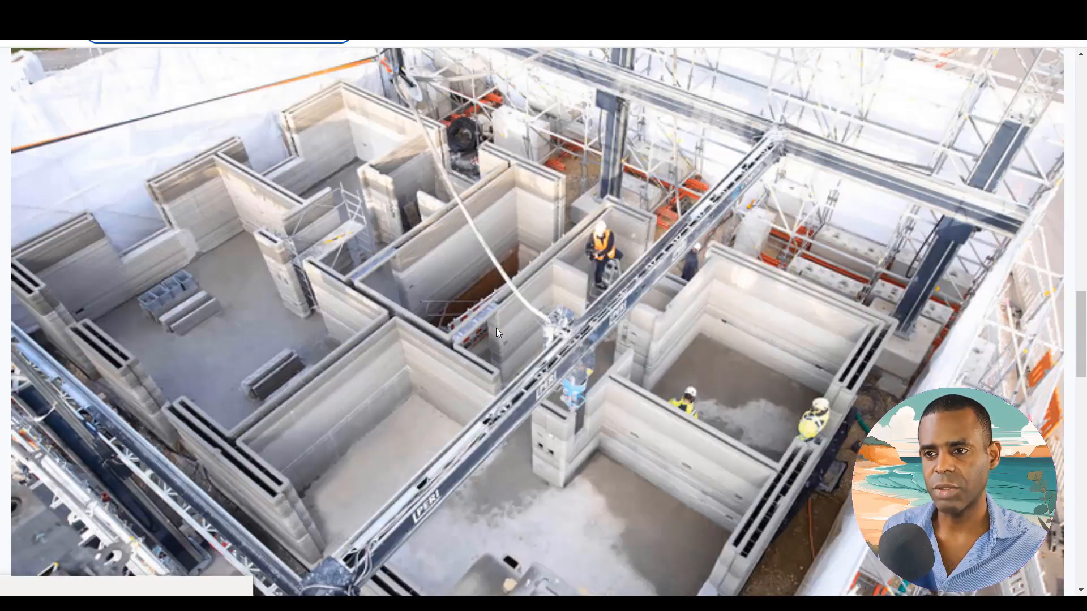
pyautogui.scroll(-6, 496, 328)
pyautogui.scroll(-2, 496, 328)
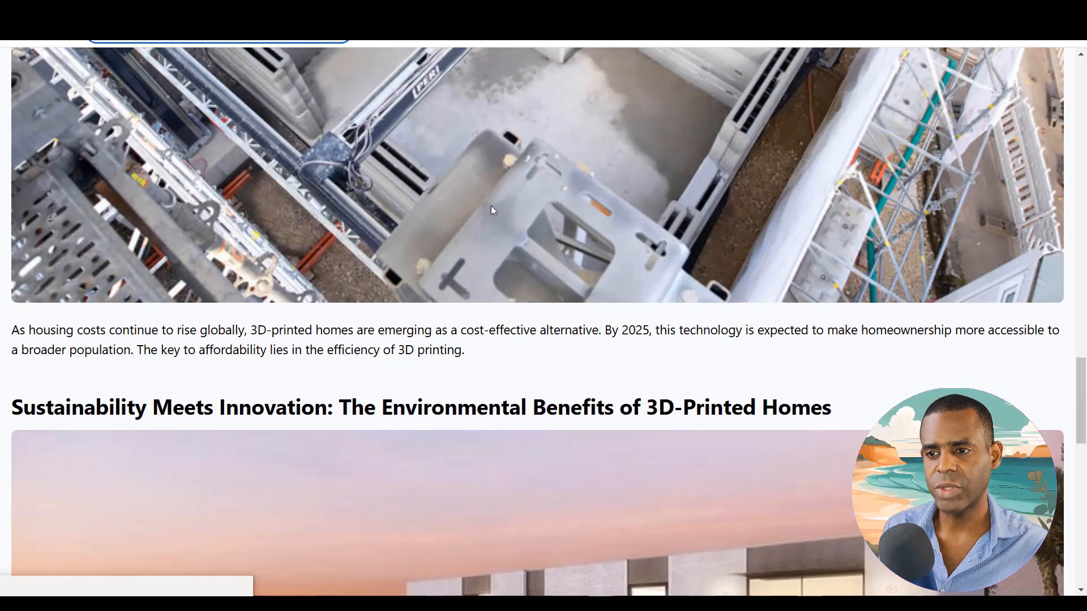
pyautogui.scroll(-5, 526, 242)
# - Re-examine the construction image in Cost-Effective Living and the Sustainability Meets Innovation article on the 3D Printed Homes page
pyautogui.scroll(7, 526, 237)
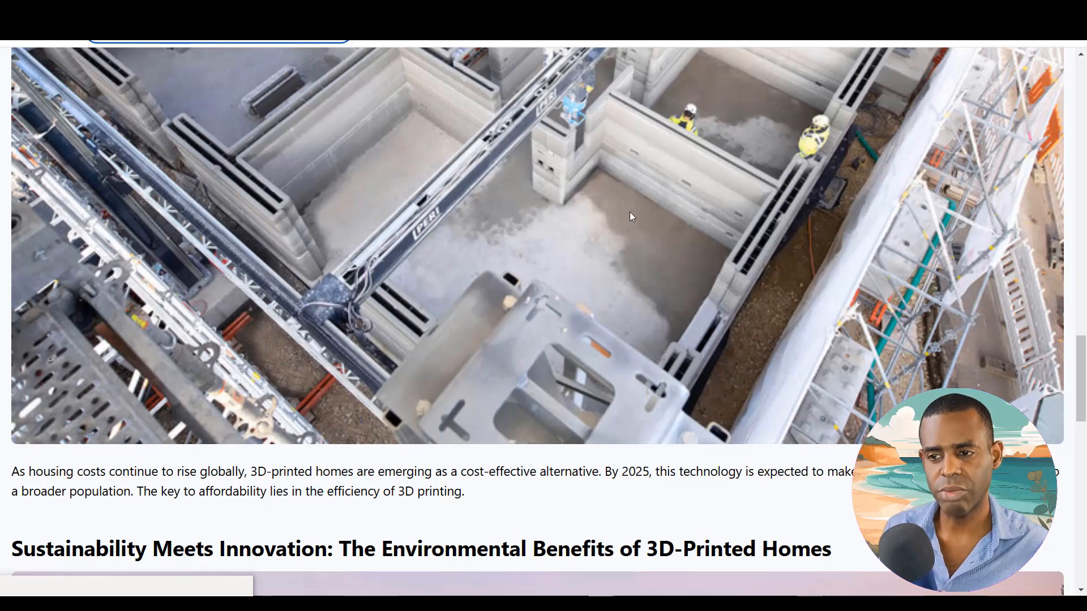
pyautogui.scroll(5, 631, 215)
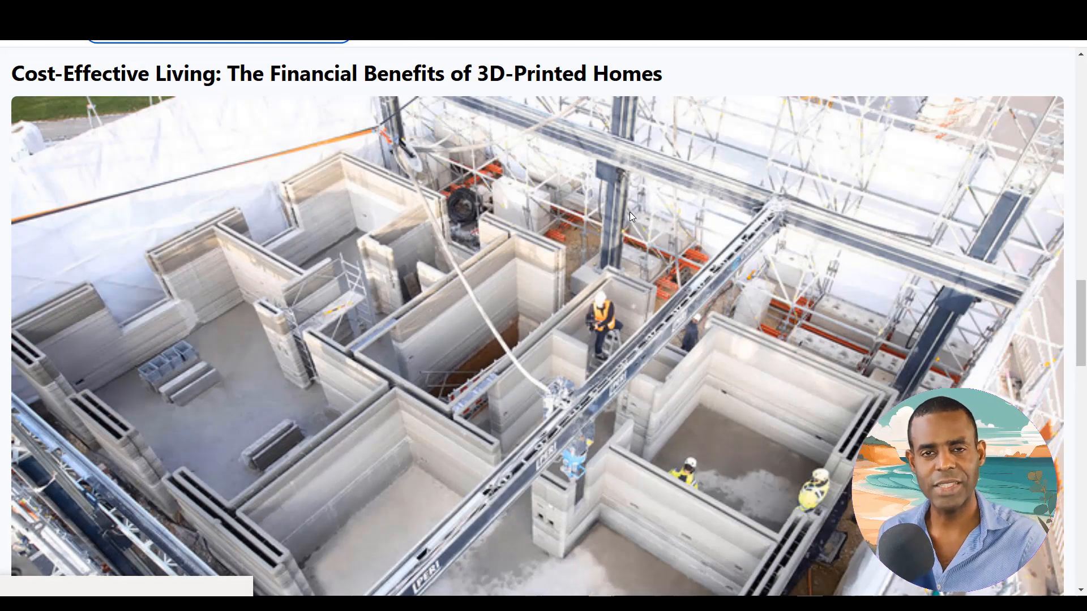
pyautogui.scroll(-4, 632, 215)
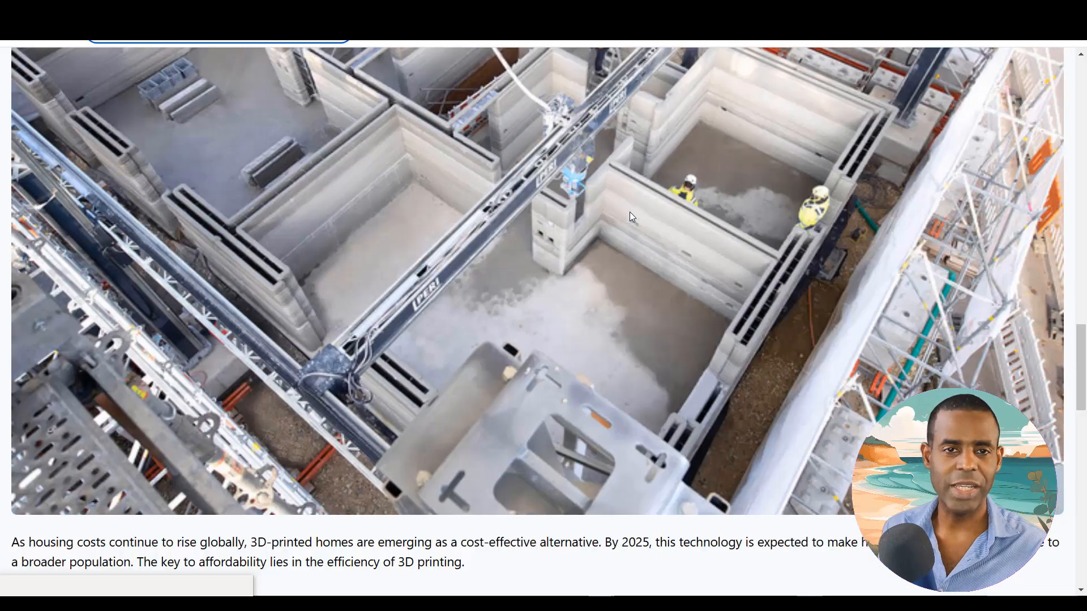
pyautogui.scroll(-10, 632, 216)
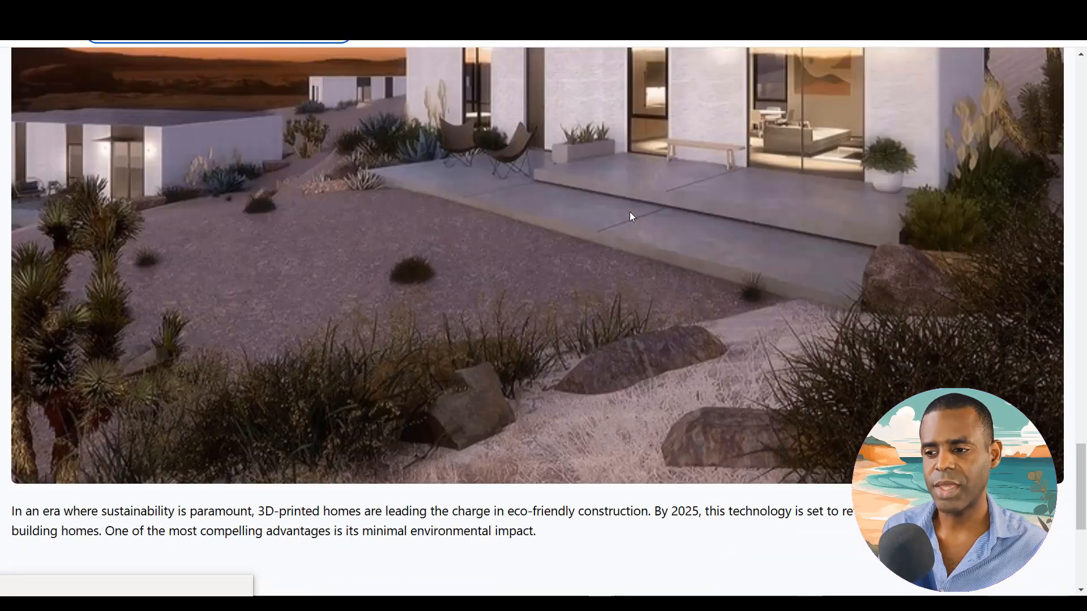
pyautogui.scroll(-5, 632, 216)
pyautogui.scroll(12, 630, 217)
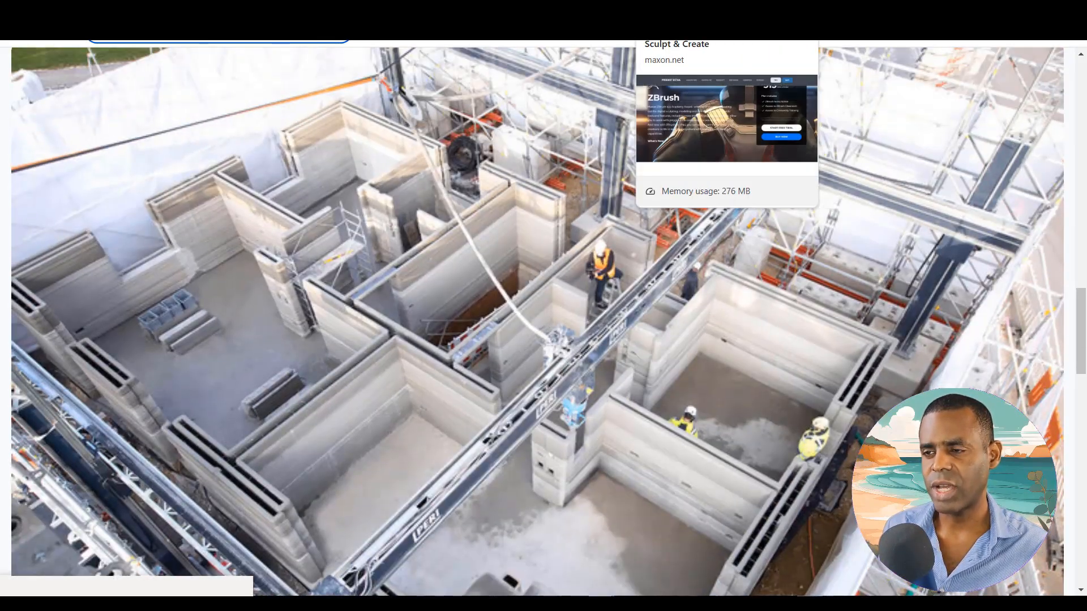
# - Switch to Maxon's original ZBrush product page and review its introduction, What's New and Created by artists for artists sections
pyautogui.click(680, 23)
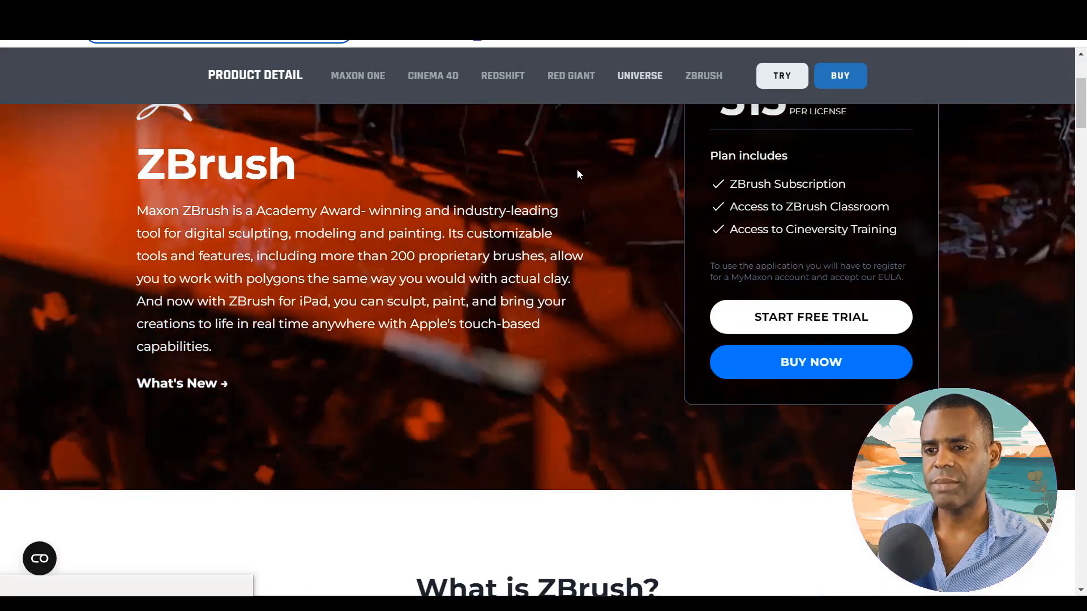
pyautogui.scroll(-12, 468, 288)
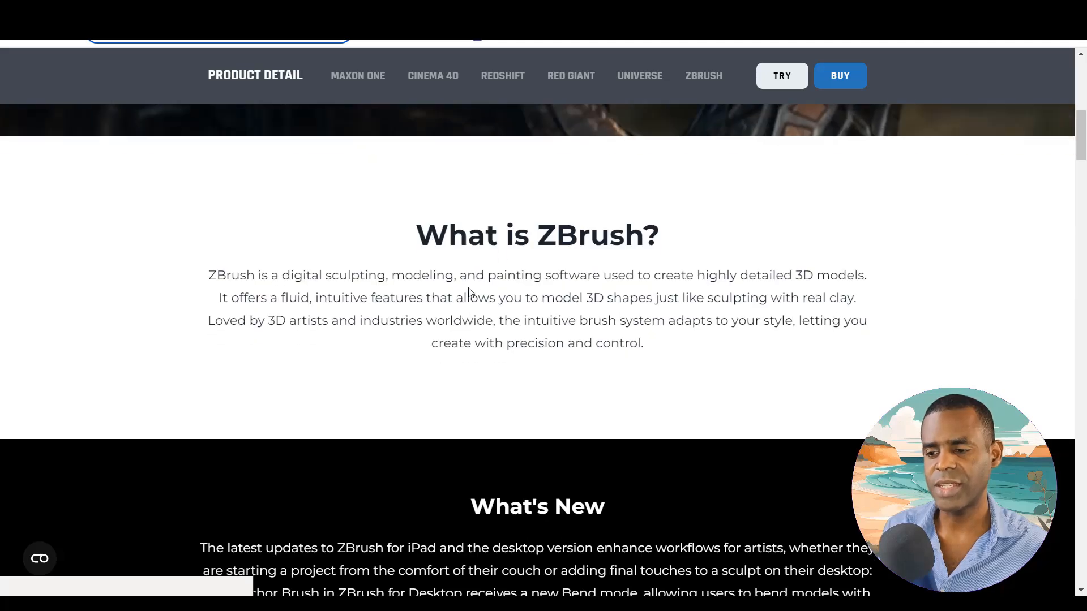
pyautogui.scroll(-14, 467, 292)
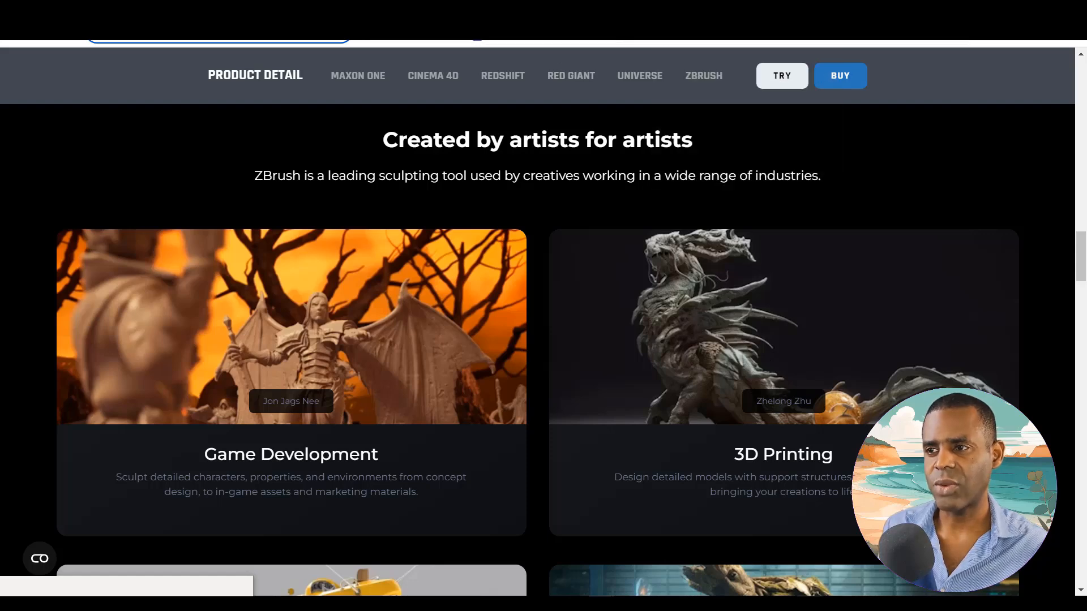
# - Switch to the generated ZBrush & Substance 3D Painter page and review its hero, What's New, artist cards and Key Features
pyautogui.click(680, 32)
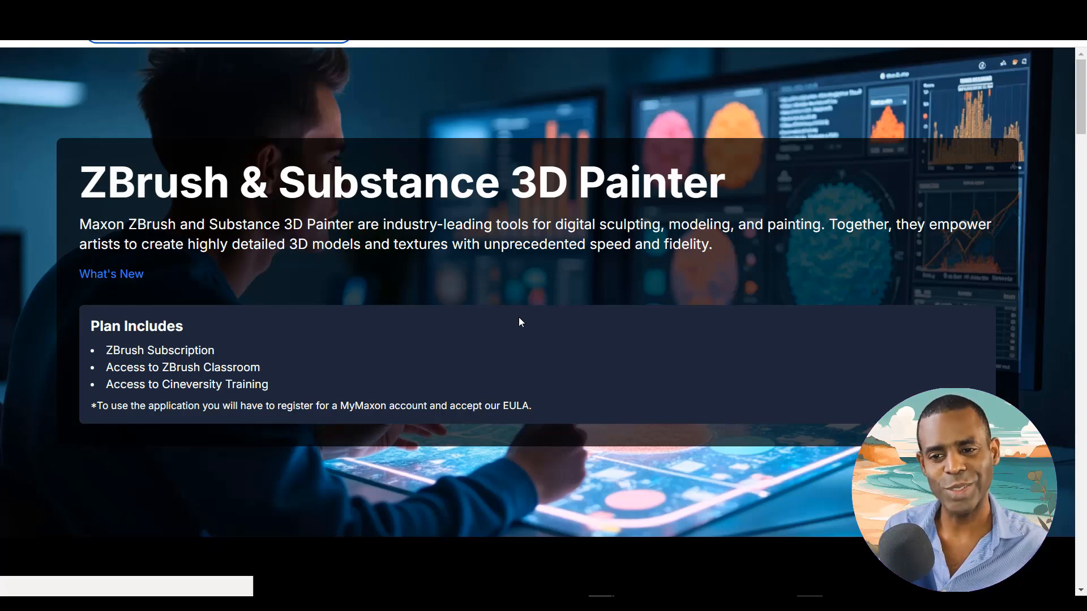
pyautogui.scroll(-6, 519, 321)
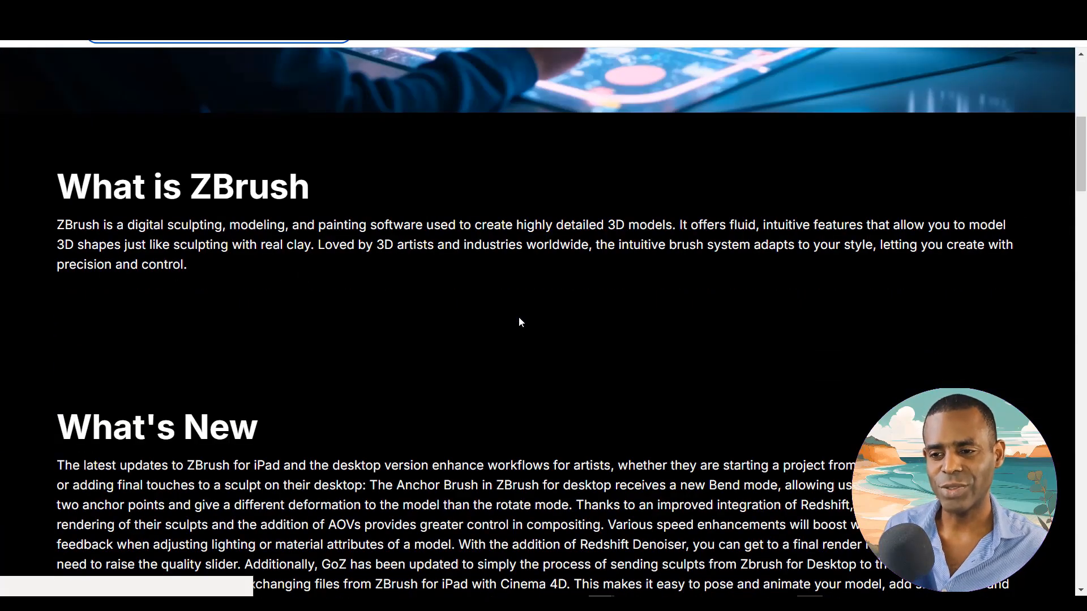
pyautogui.scroll(-5, 520, 321)
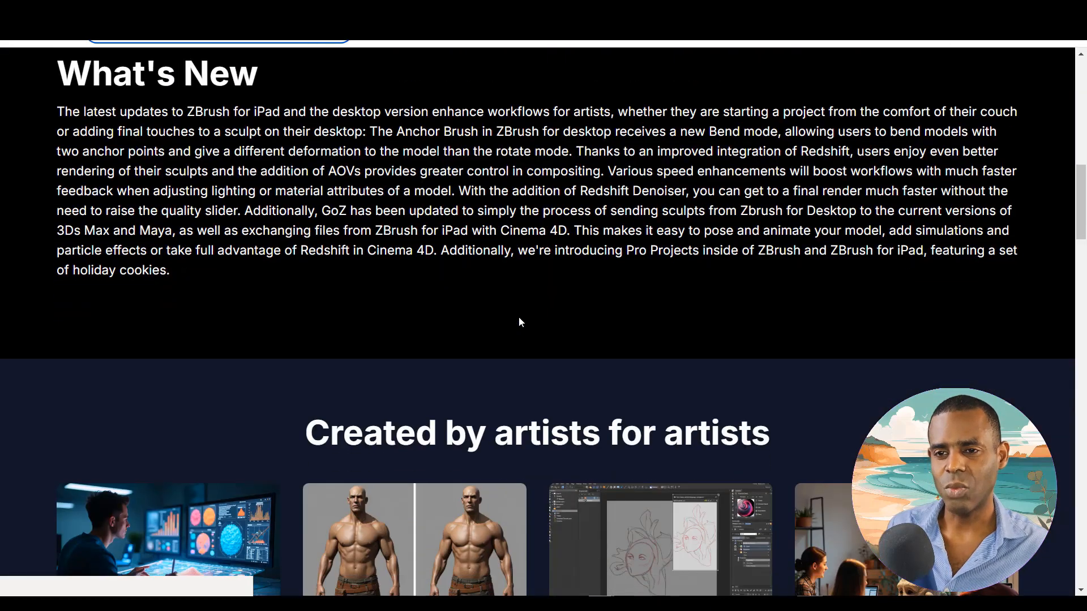
pyautogui.scroll(5, 520, 322)
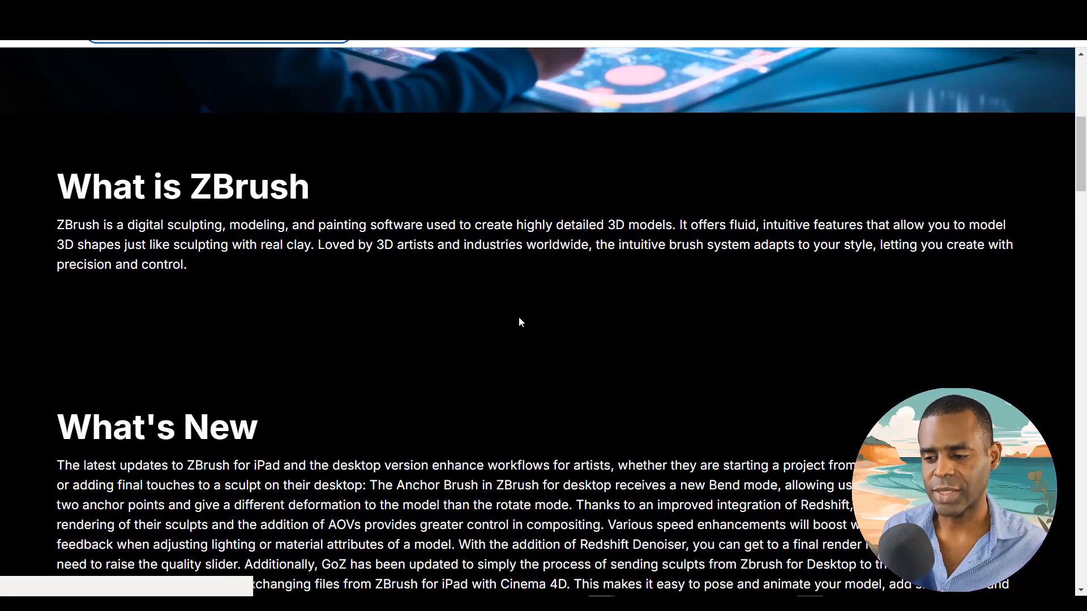
pyautogui.scroll(-13, 520, 322)
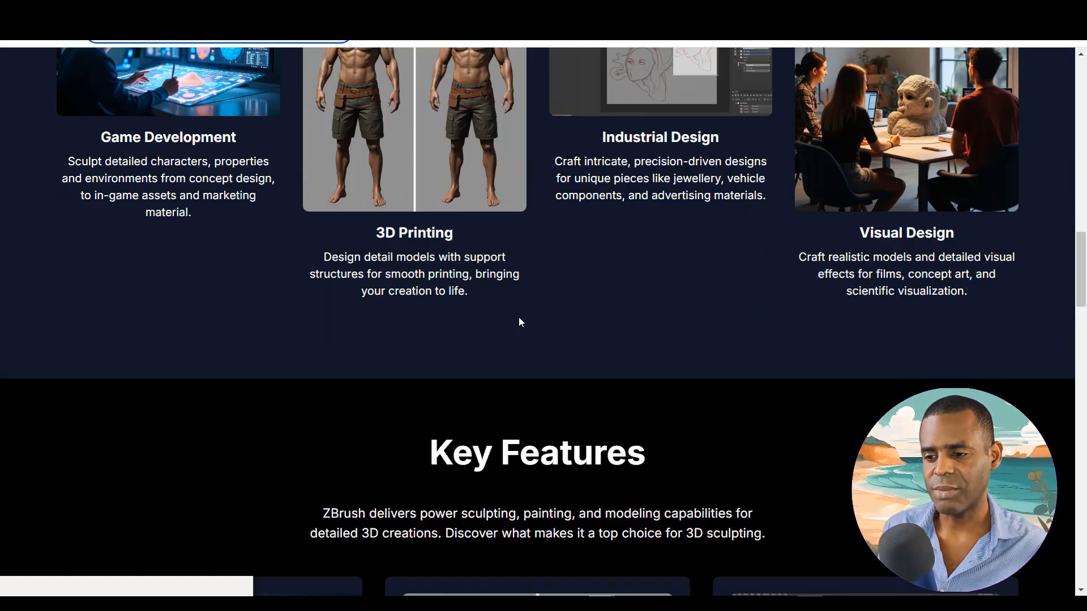
pyautogui.scroll(-5, 520, 322)
pyautogui.scroll(-12, 520, 321)
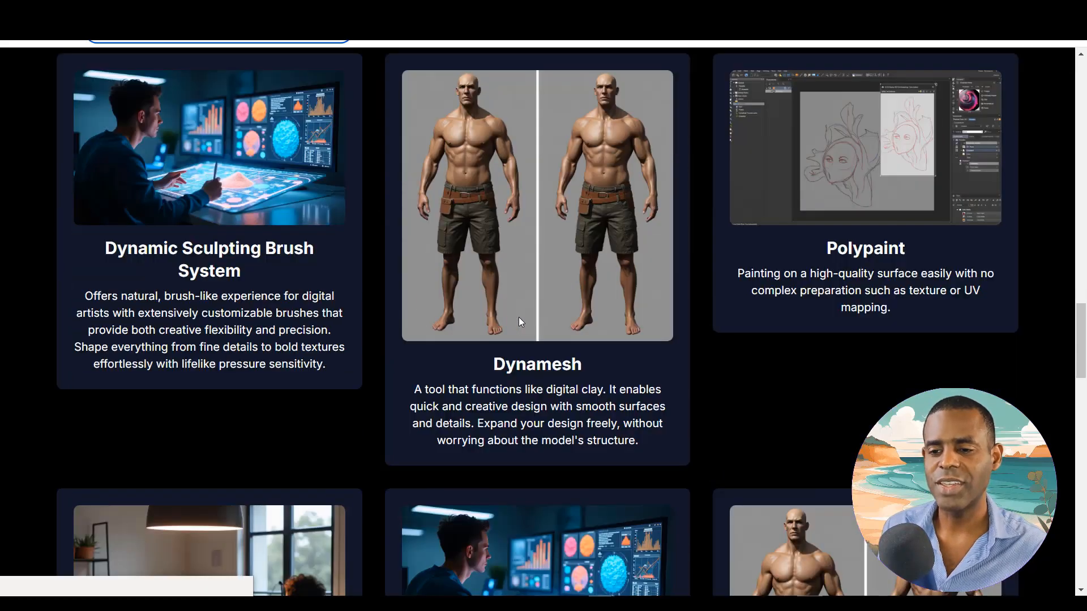
# - Examine the remaining feature cards, sales team banner and FAQs of the generated ZBrush page, and return to its artist cards
pyautogui.scroll(14, 520, 322)
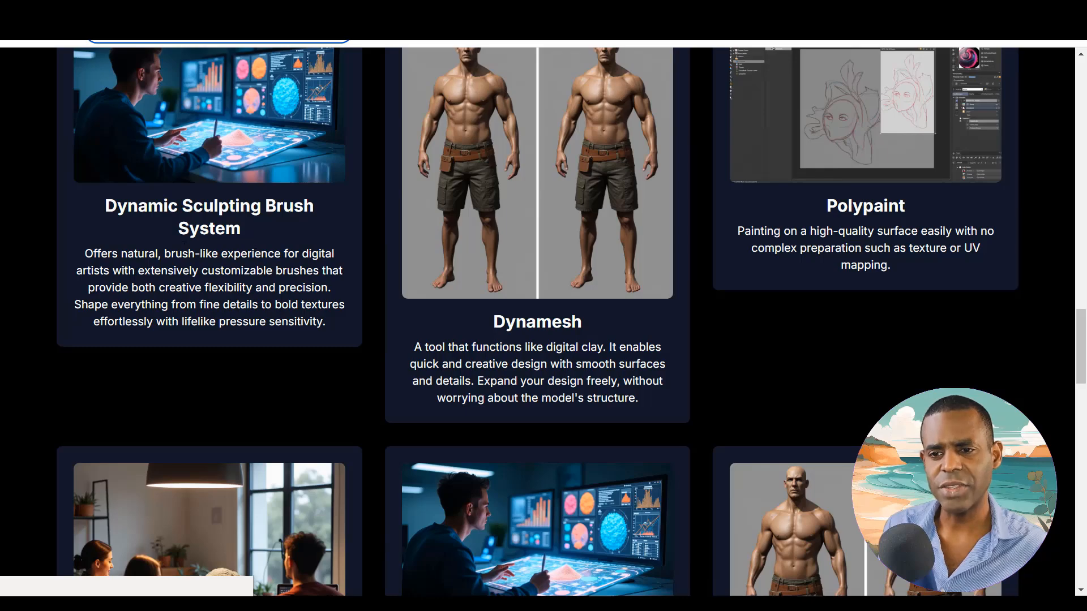
pyautogui.scroll(-5, 371, 311)
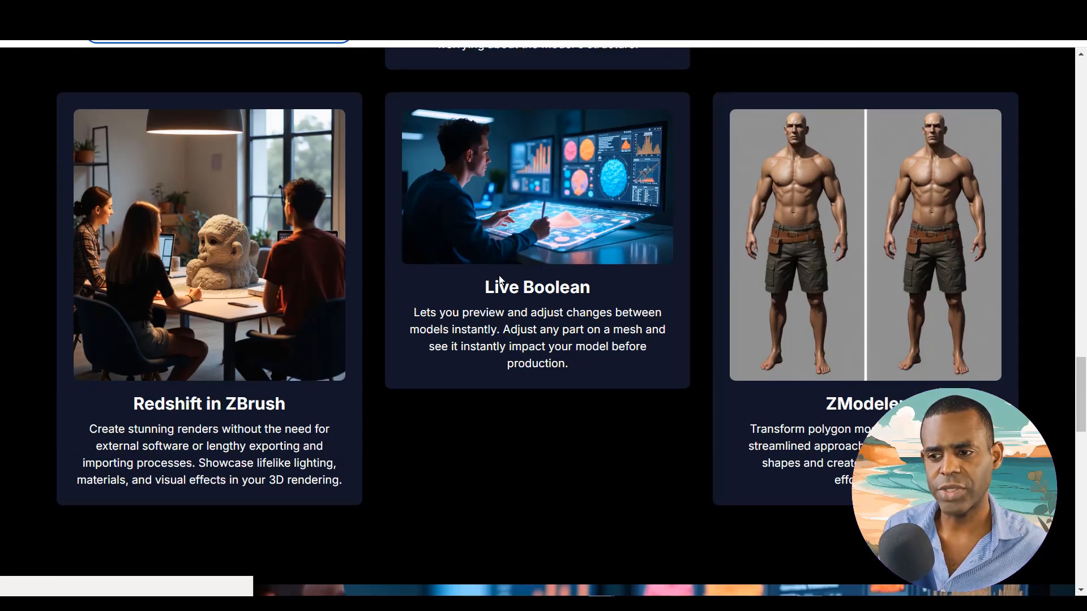
pyautogui.scroll(-6, 747, 383)
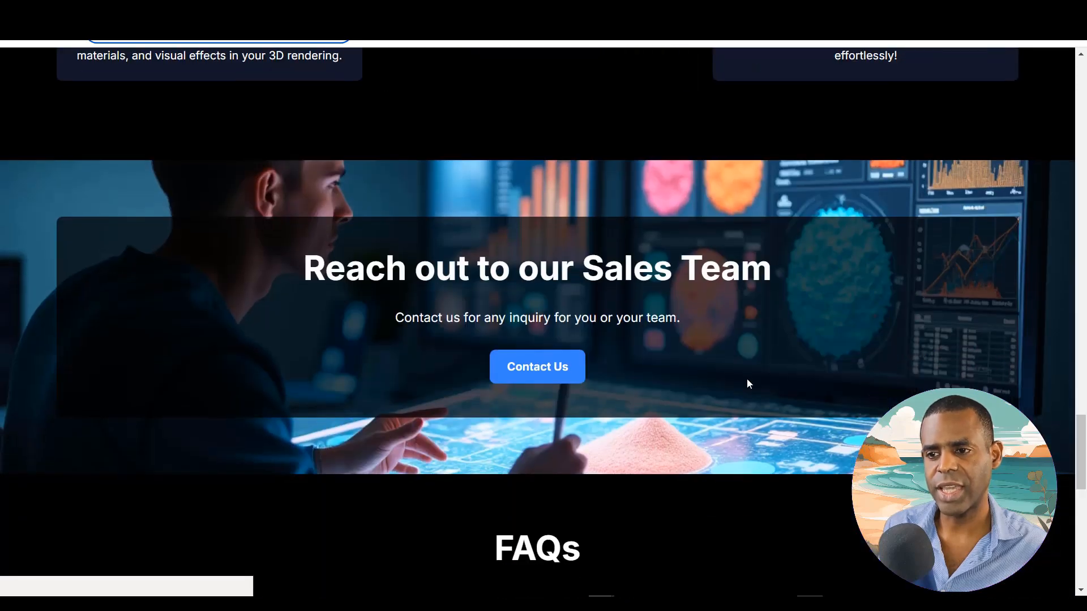
pyautogui.scroll(6, 746, 384)
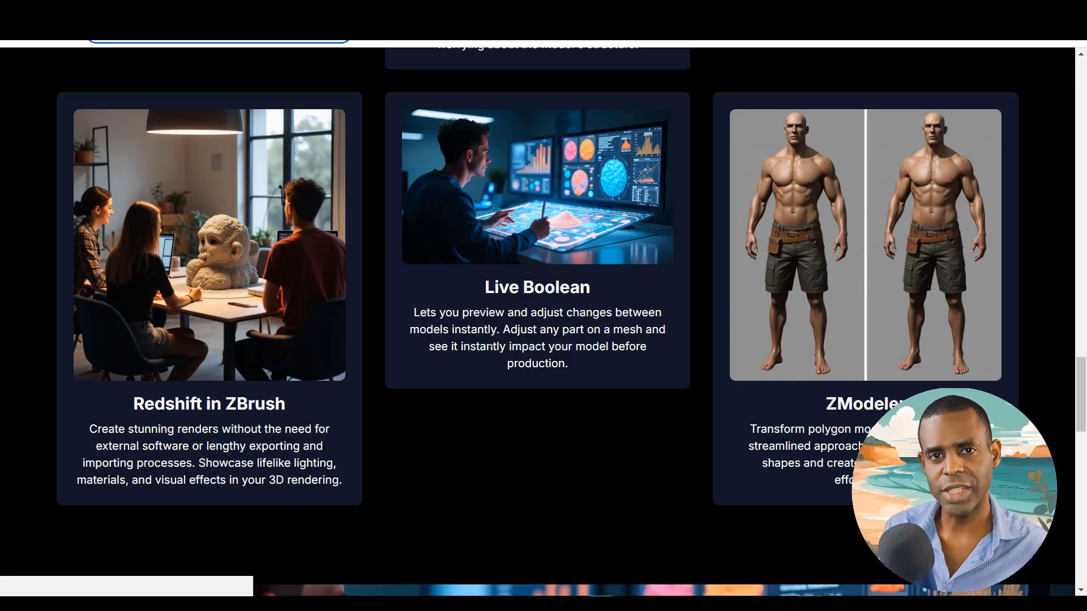
pyautogui.scroll(-6, 490, 346)
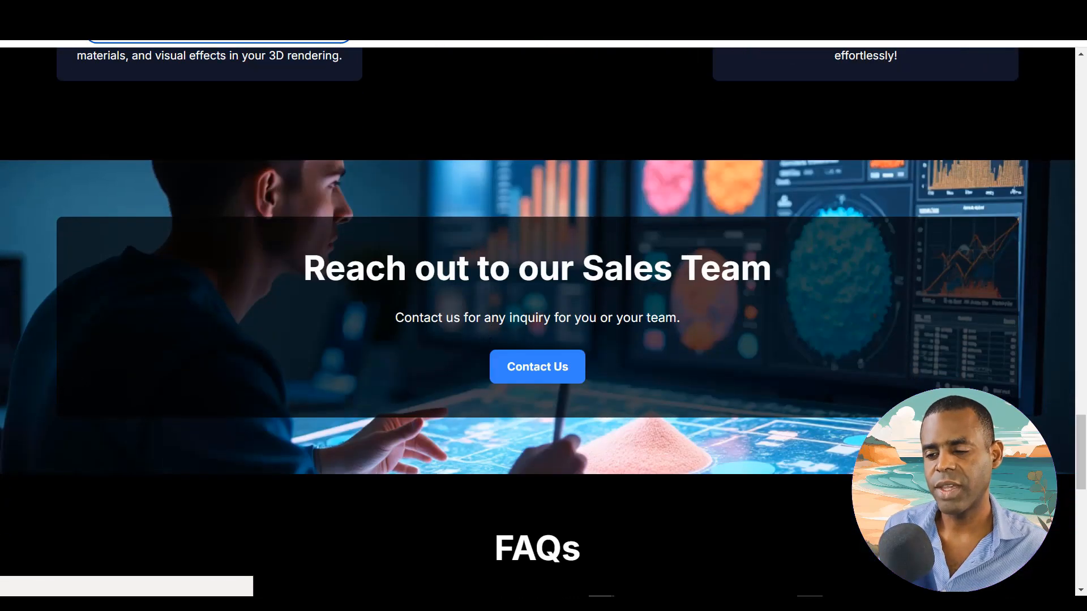
pyautogui.scroll(-5, 489, 346)
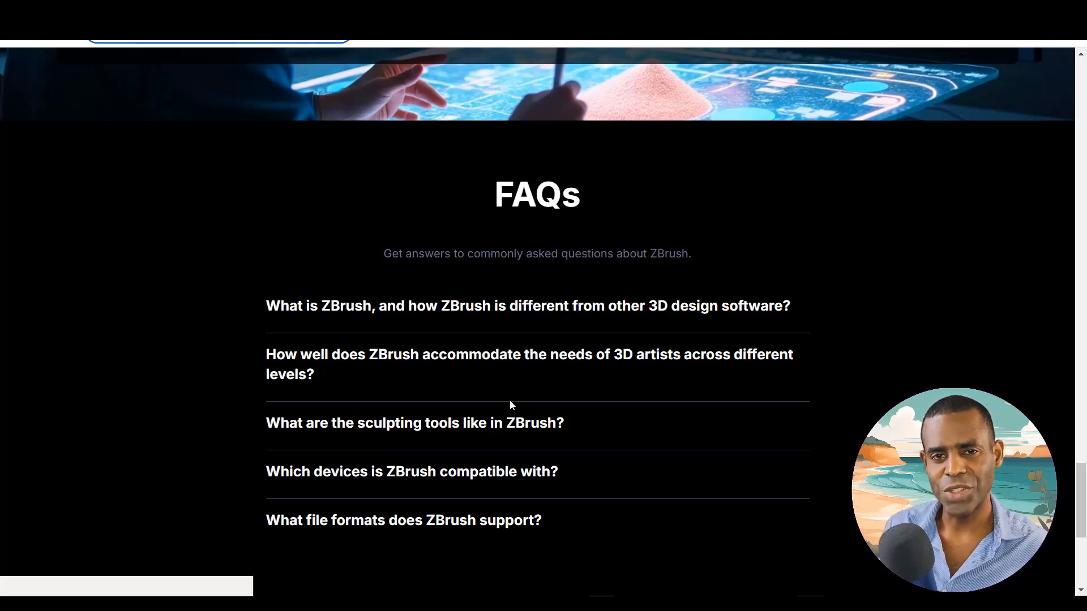
pyautogui.scroll(20, 509, 399)
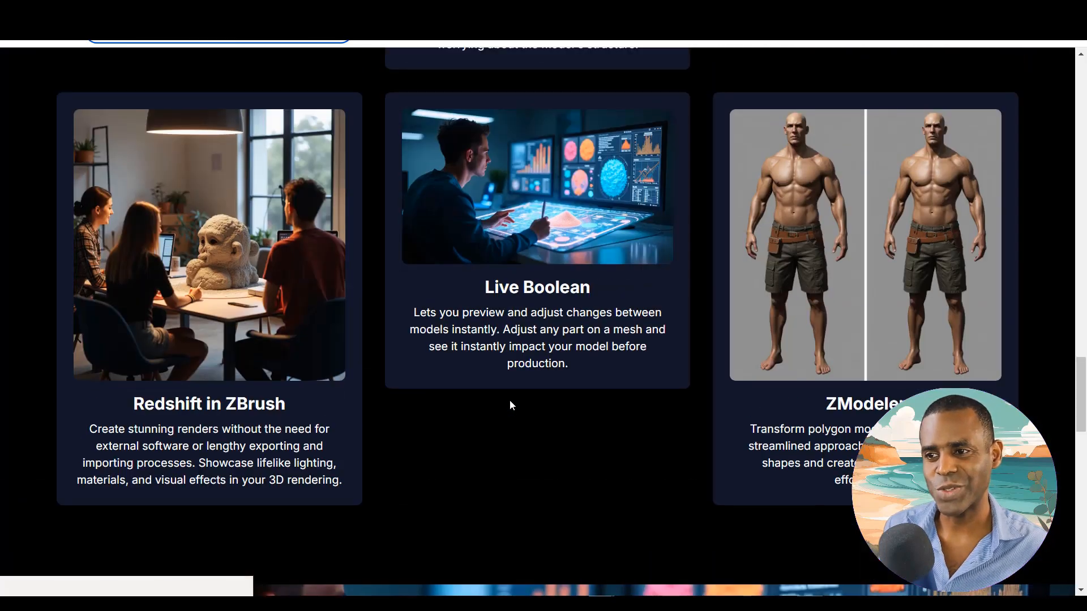
pyautogui.scroll(1, 570, 61)
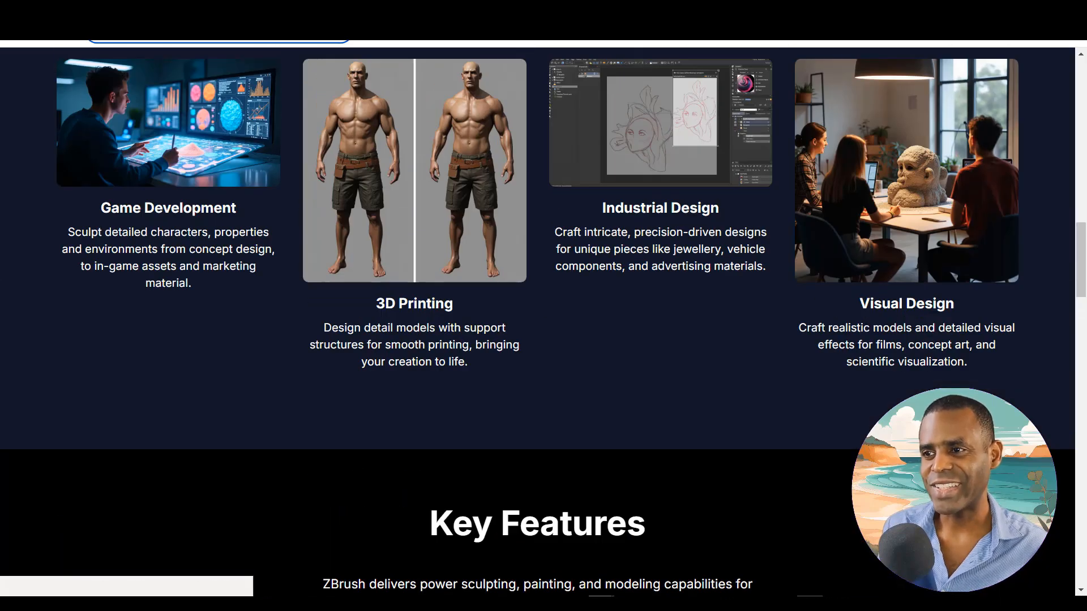
# - Switch to the generated Substance Painter: A 2025 Vision page and look through its character image, key features and next-gen games section
pyautogui.click(708, 20)
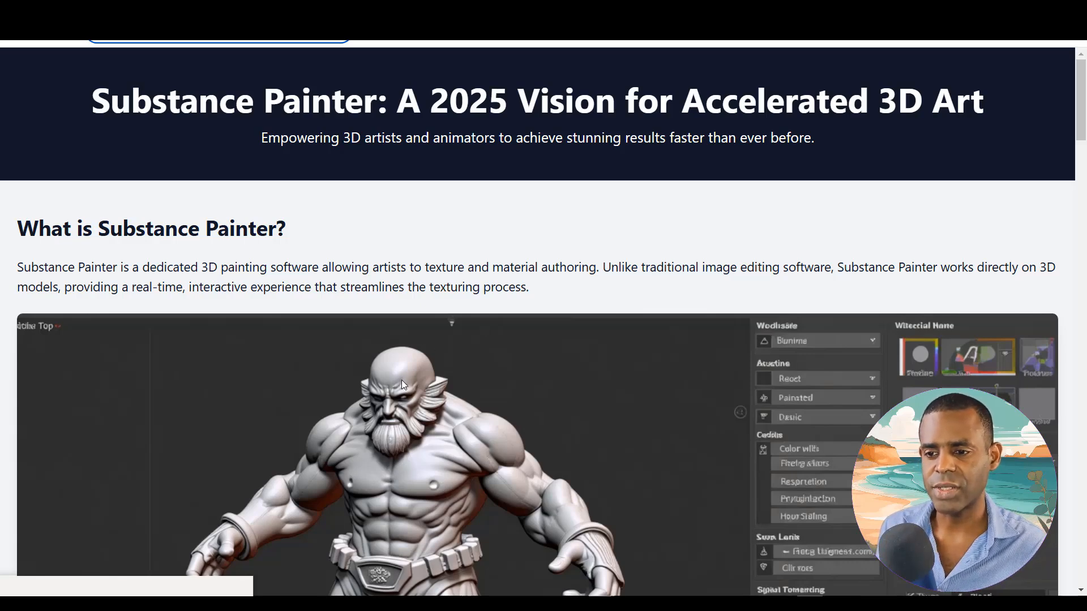
pyautogui.scroll(-5, 402, 382)
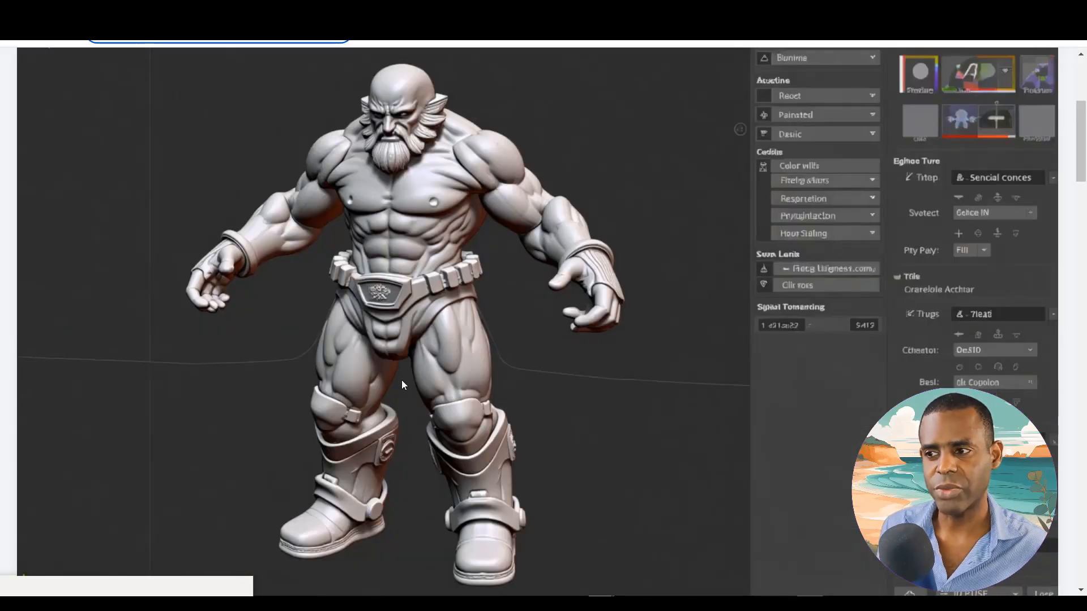
pyautogui.scroll(5, 402, 385)
pyautogui.scroll(-6, 402, 385)
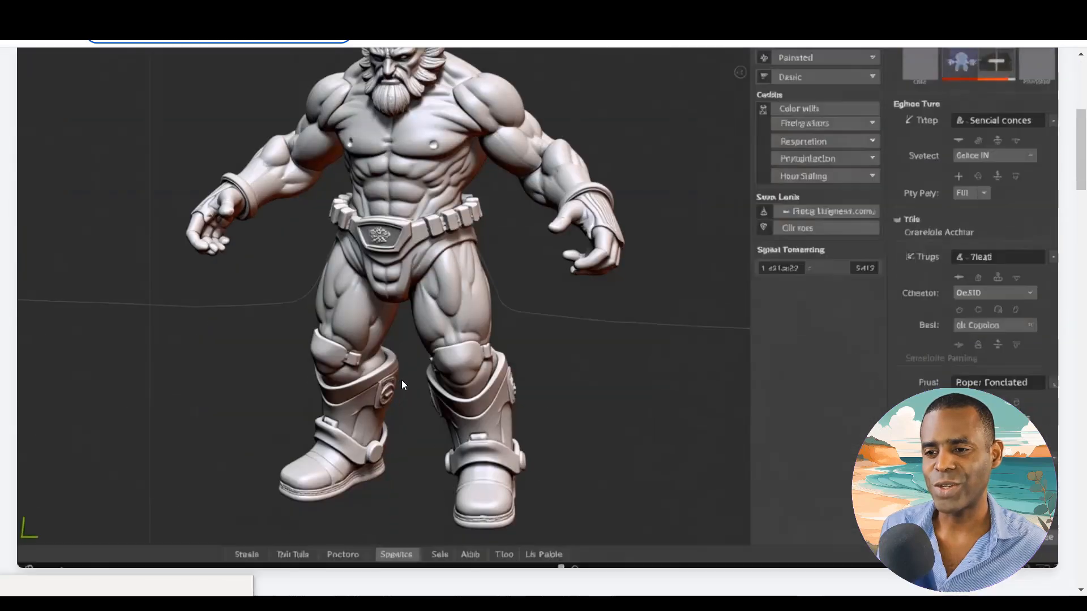
pyautogui.scroll(4, 465, 283)
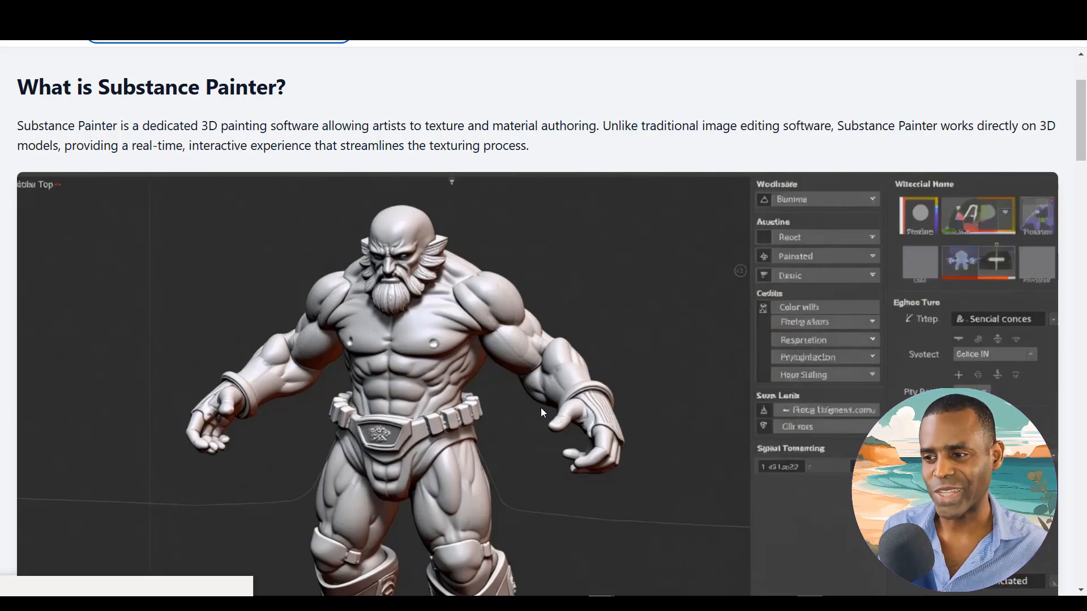
pyautogui.scroll(-2, 679, 379)
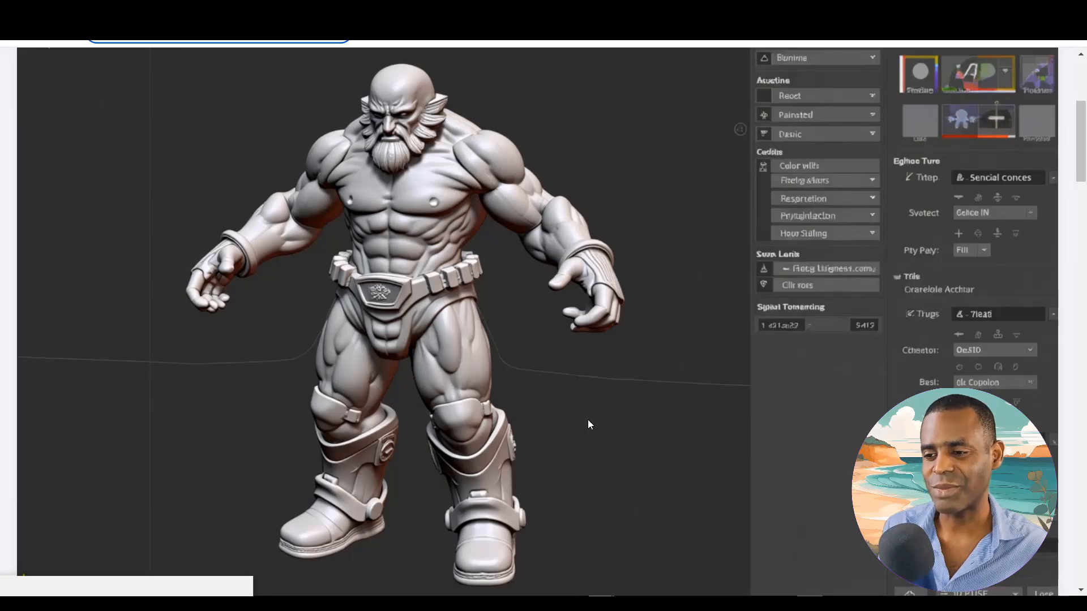
pyautogui.scroll(-5, 588, 425)
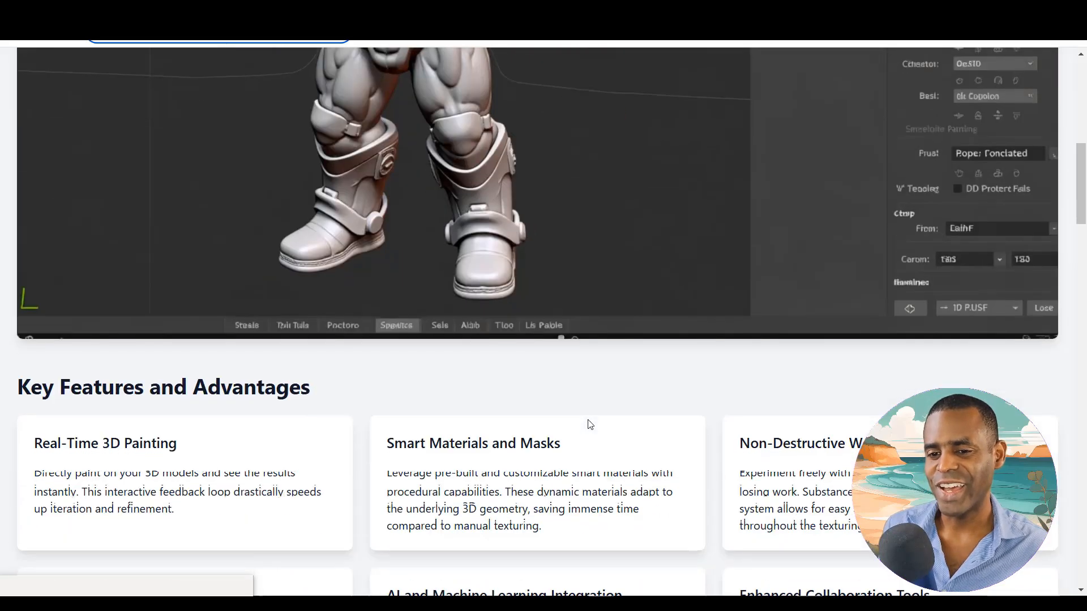
pyautogui.scroll(-15, 589, 424)
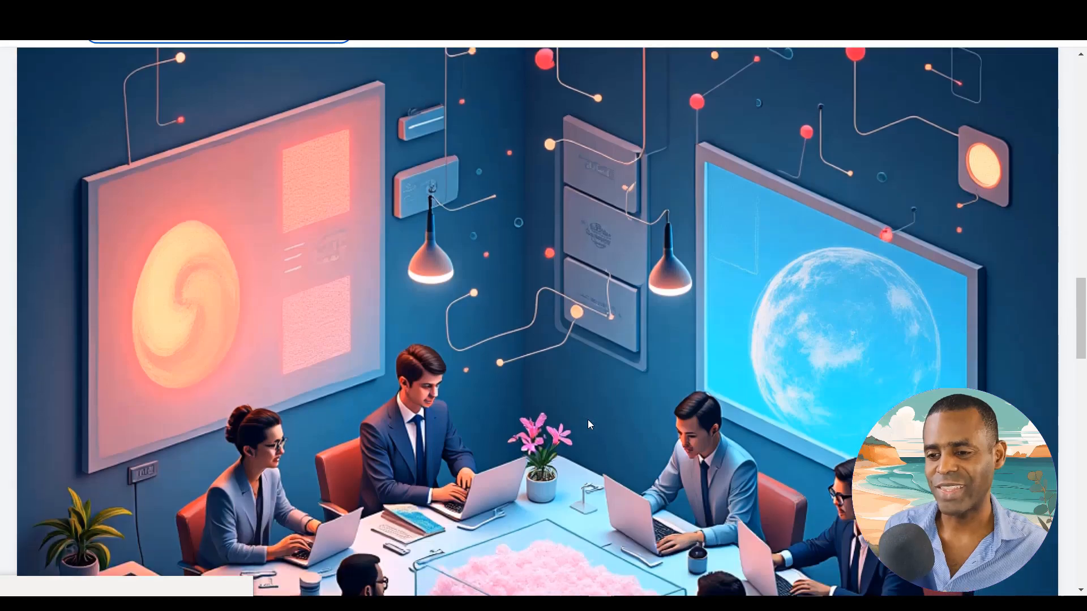
pyautogui.scroll(-14, 588, 420)
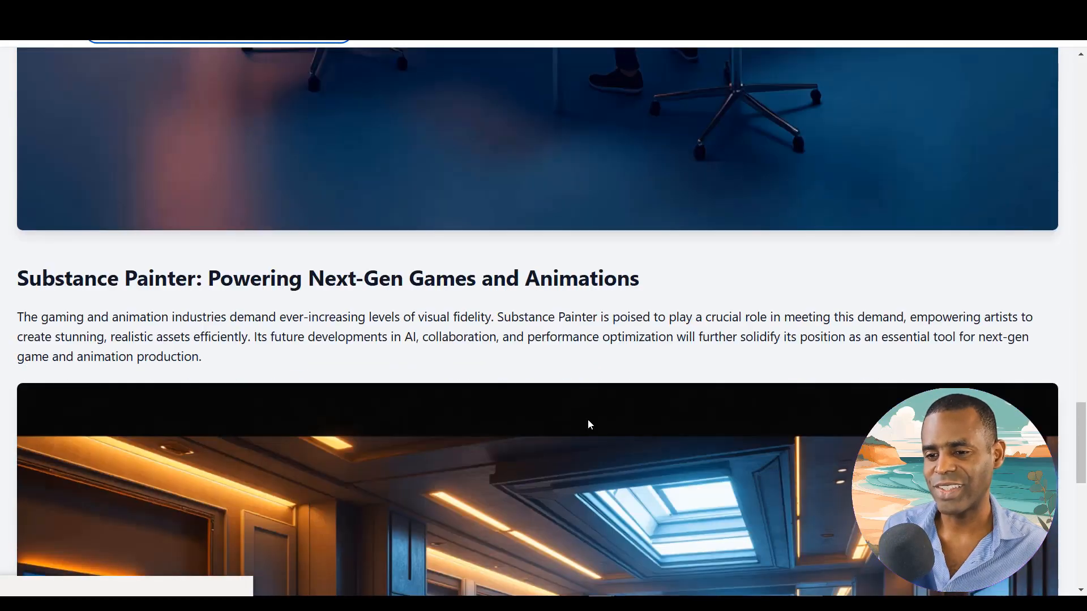
# - Finish viewing the generated Substance Painter page, and switch to Chaos's original V-Ray page to review its hero, renderer introduction and pricing plans
pyautogui.scroll(-7, 589, 424)
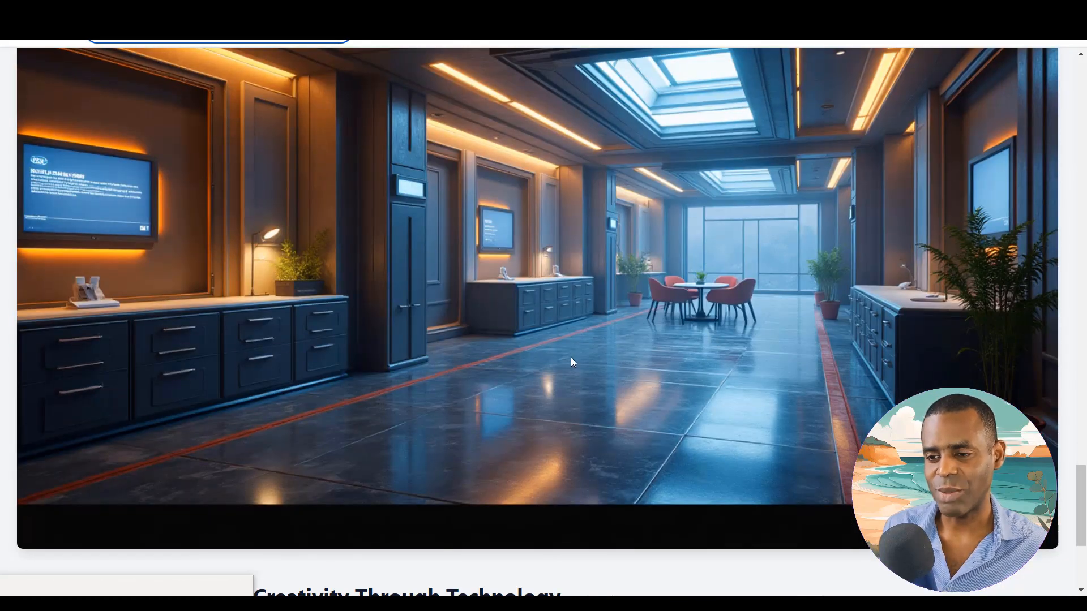
pyautogui.scroll(-4, 572, 362)
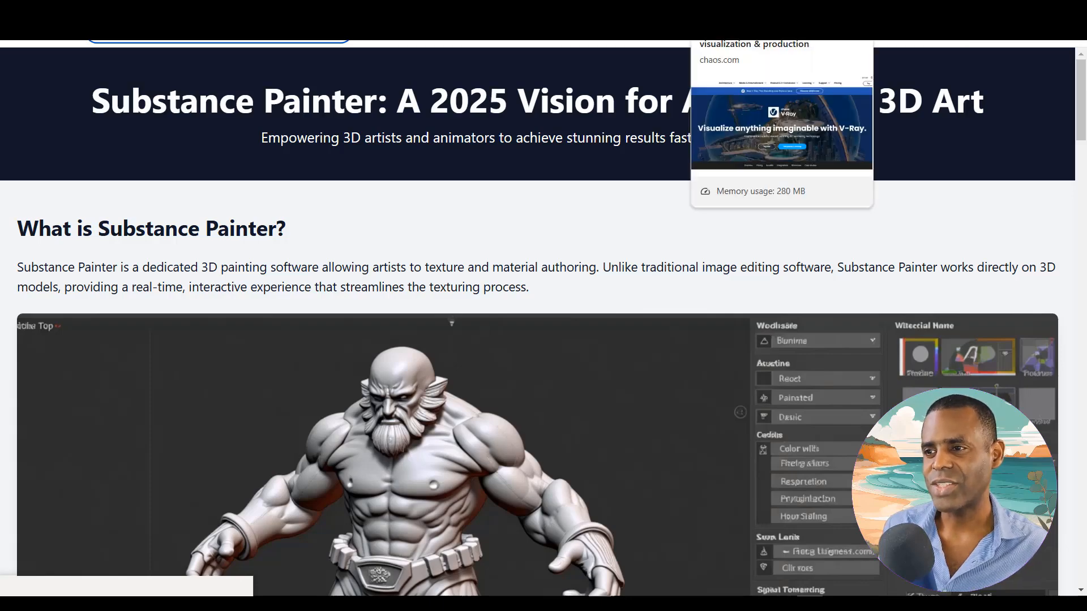
pyautogui.click(754, 29)
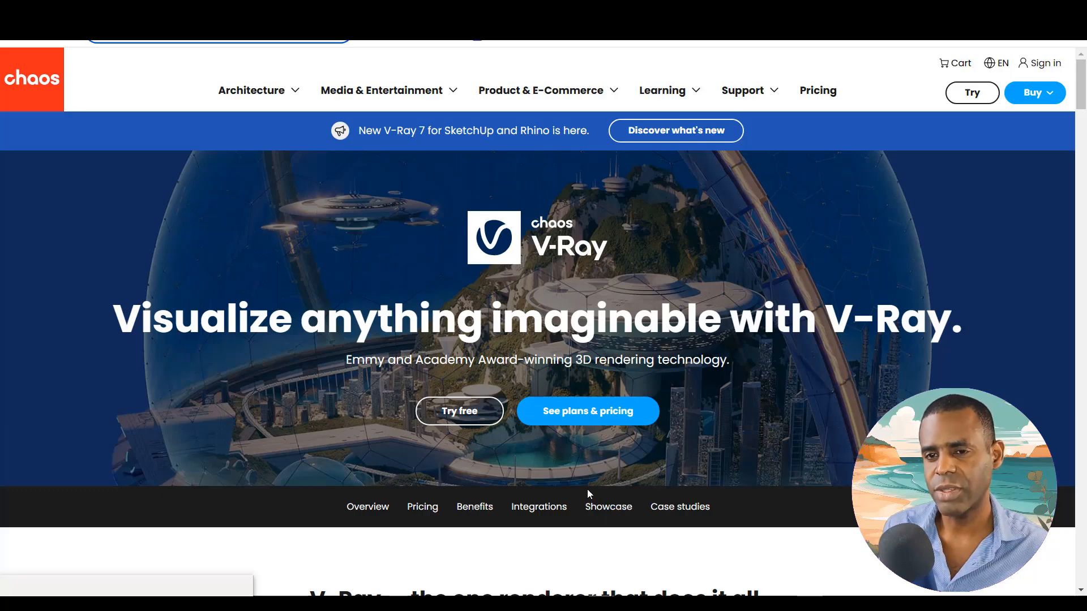
pyautogui.scroll(-6, 586, 489)
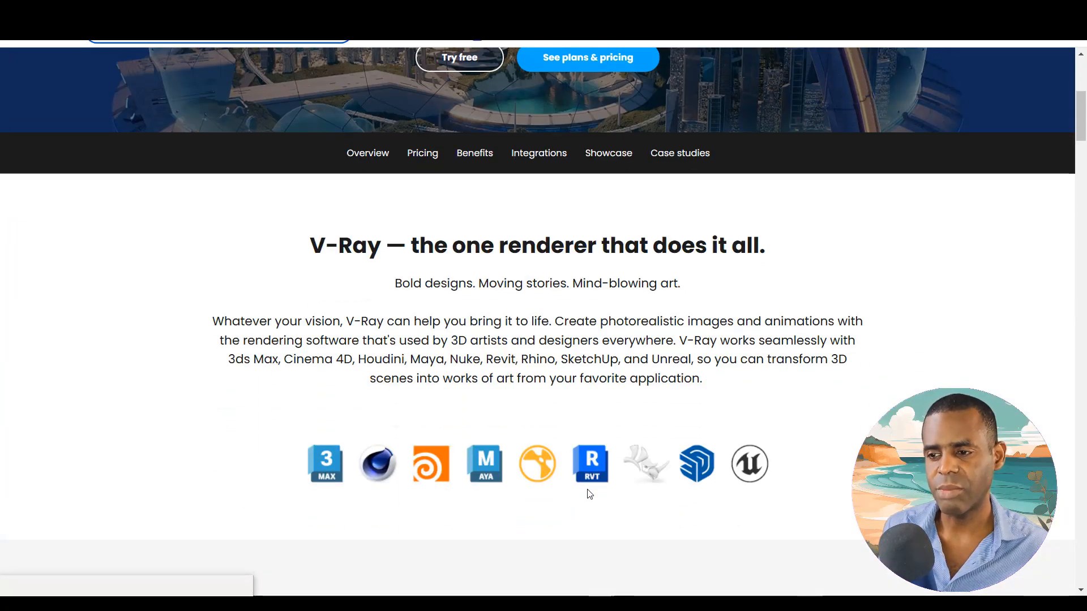
pyautogui.scroll(-10, 589, 494)
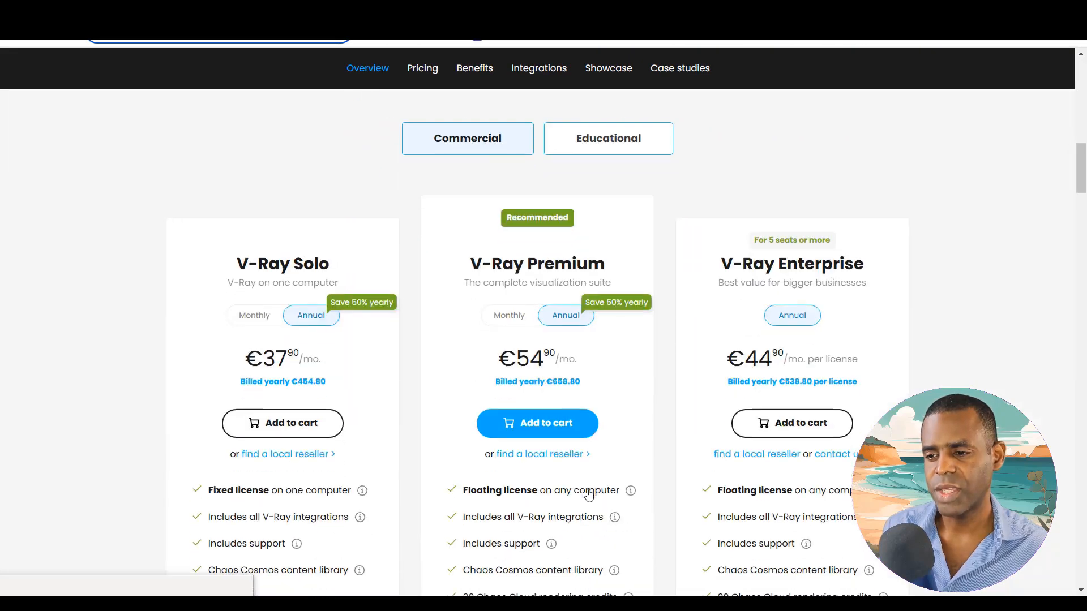
pyautogui.scroll(16, 588, 494)
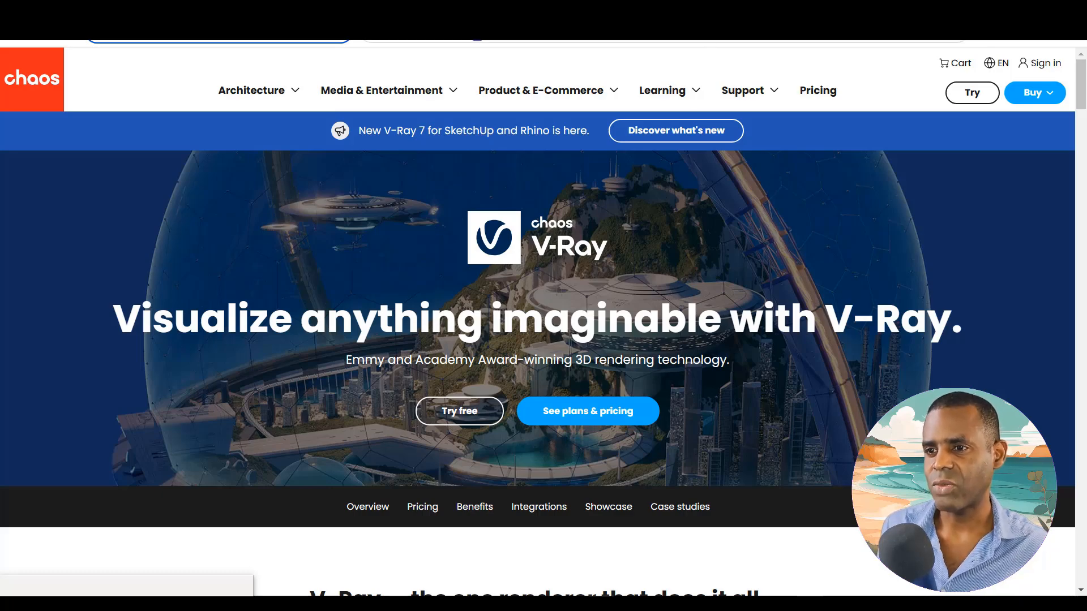
# - Switch to the generated V-Ray: The Future of 3D Rendering page and review its hero, overview, top features and About Us sections
pyautogui.hotkey('ctrl', 'Tab')
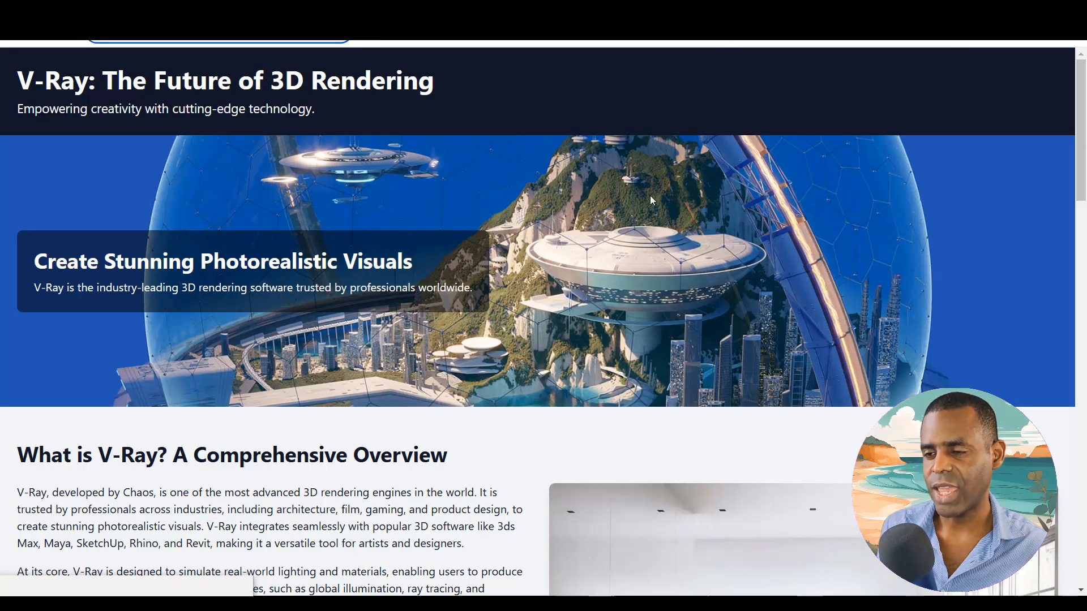
pyautogui.scroll(-8, 597, 305)
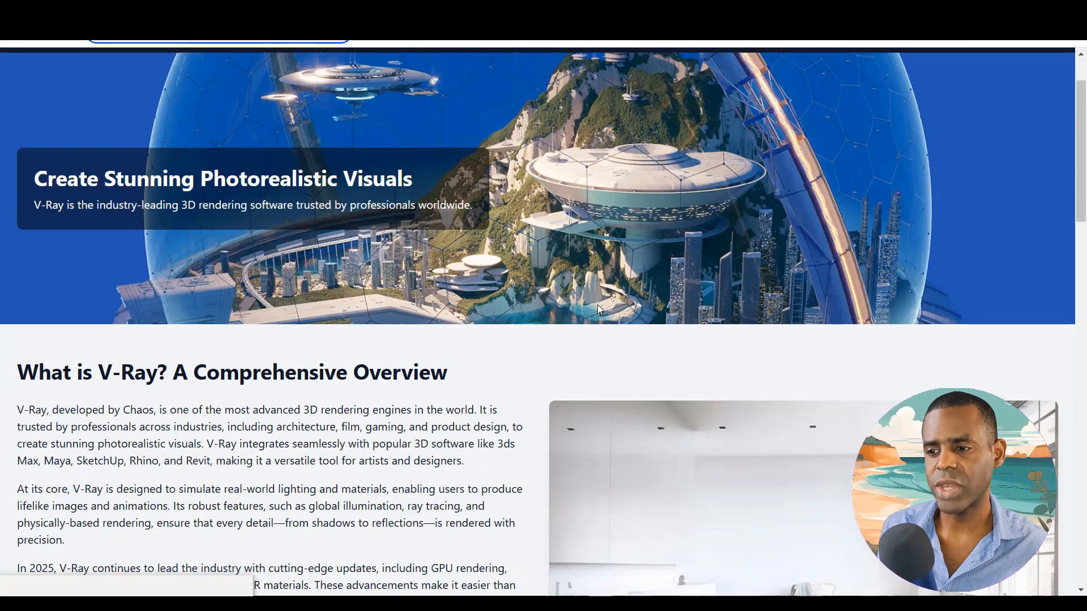
pyautogui.scroll(-6, 597, 305)
pyautogui.scroll(-1, 598, 309)
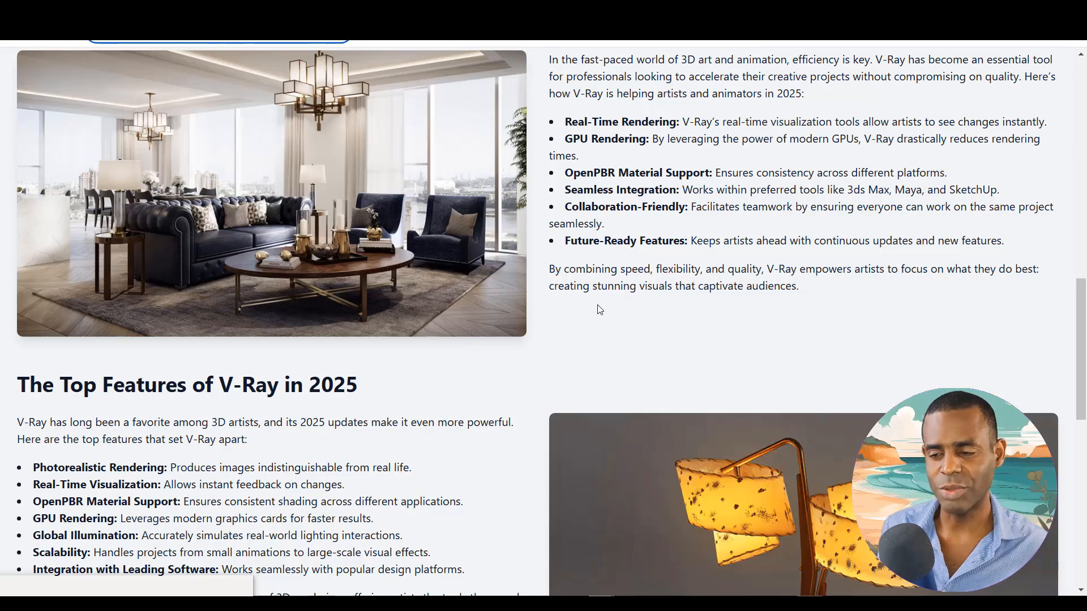
pyautogui.scroll(-8, 600, 309)
pyautogui.scroll(-3, 599, 310)
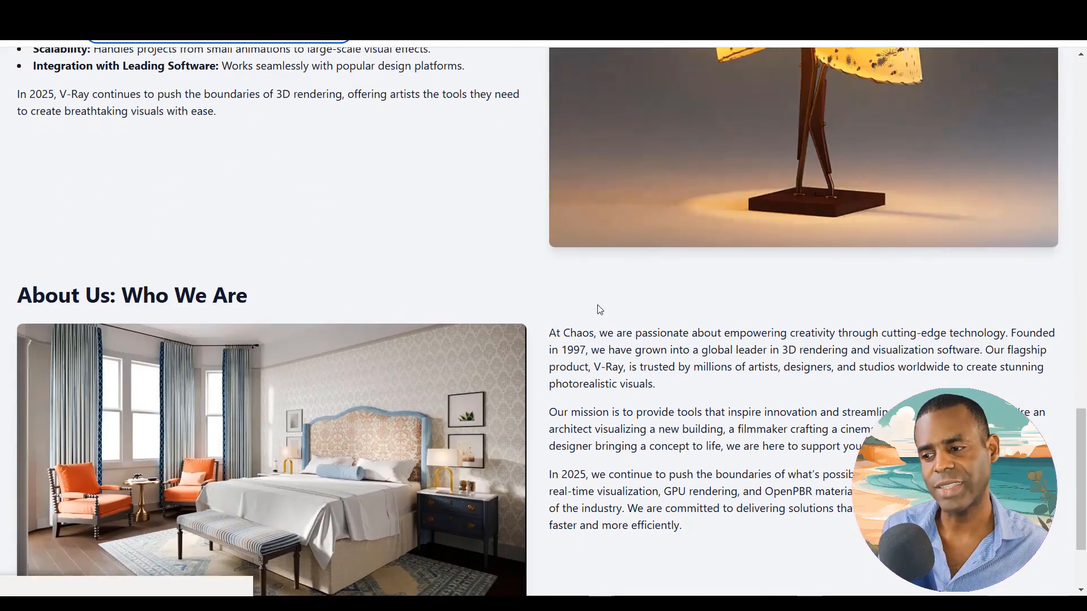
# - Return to the hero of the generated V-Ray page and go over its comprehensive overview and section images again
pyautogui.scroll(20, 600, 310)
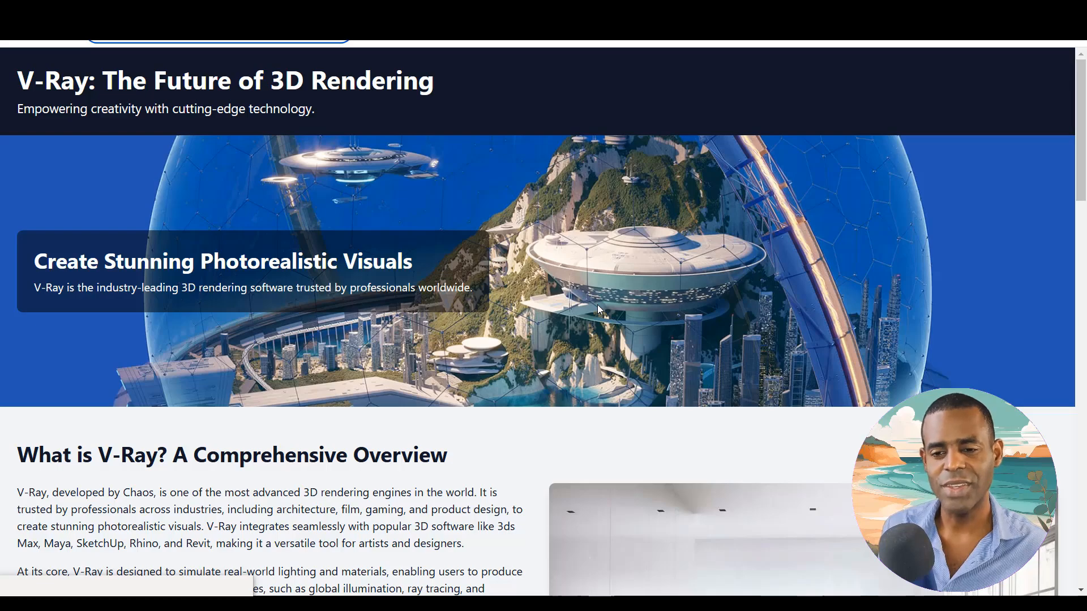
pyautogui.scroll(-6, 598, 306)
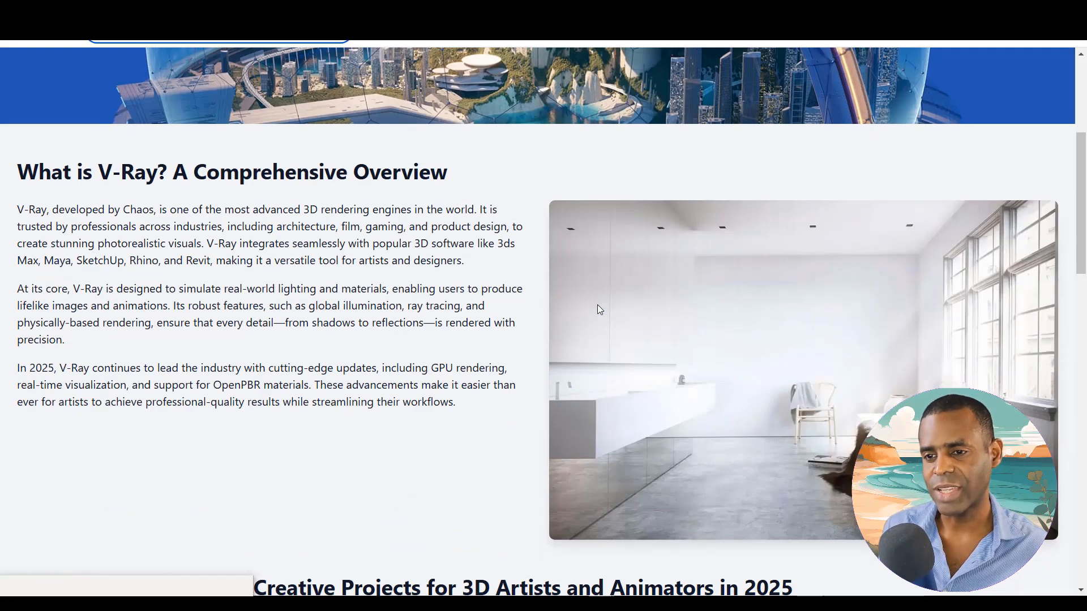
pyautogui.scroll(-15, 597, 304)
pyautogui.scroll(18, 597, 305)
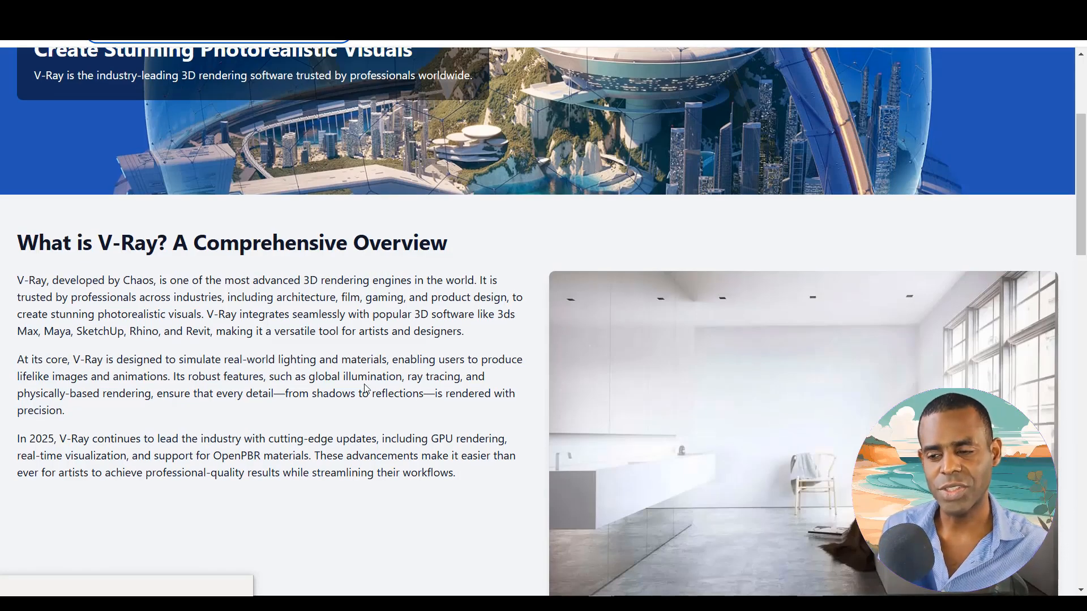
pyautogui.scroll(3, 365, 389)
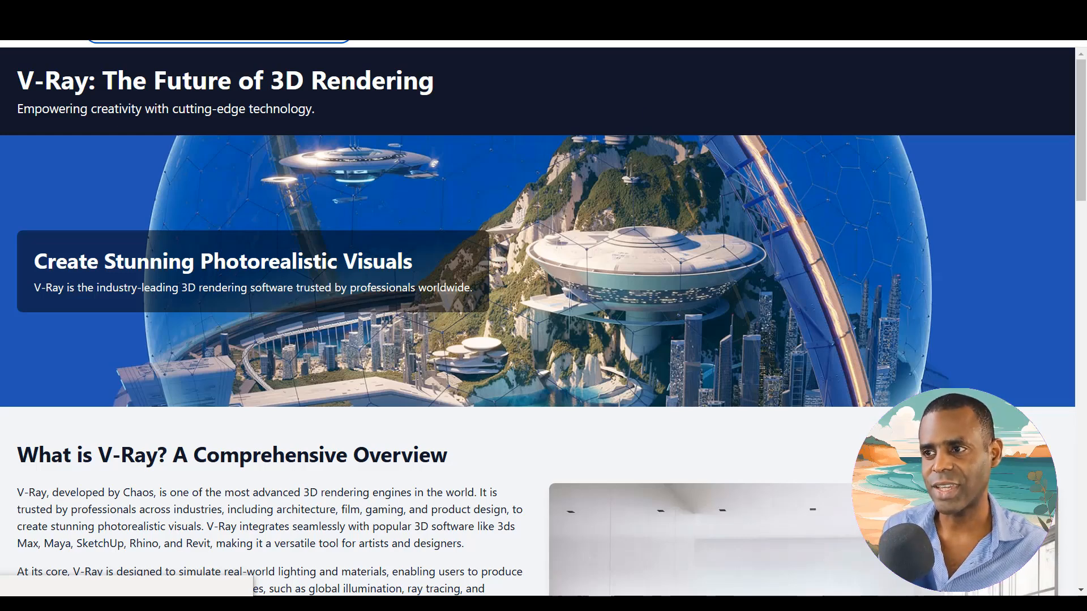
# - Switch to the generated Vray - Revolutionizing 3D Rendering in 2025 page and look through its sections down to About Us
pyautogui.click(715, 39)
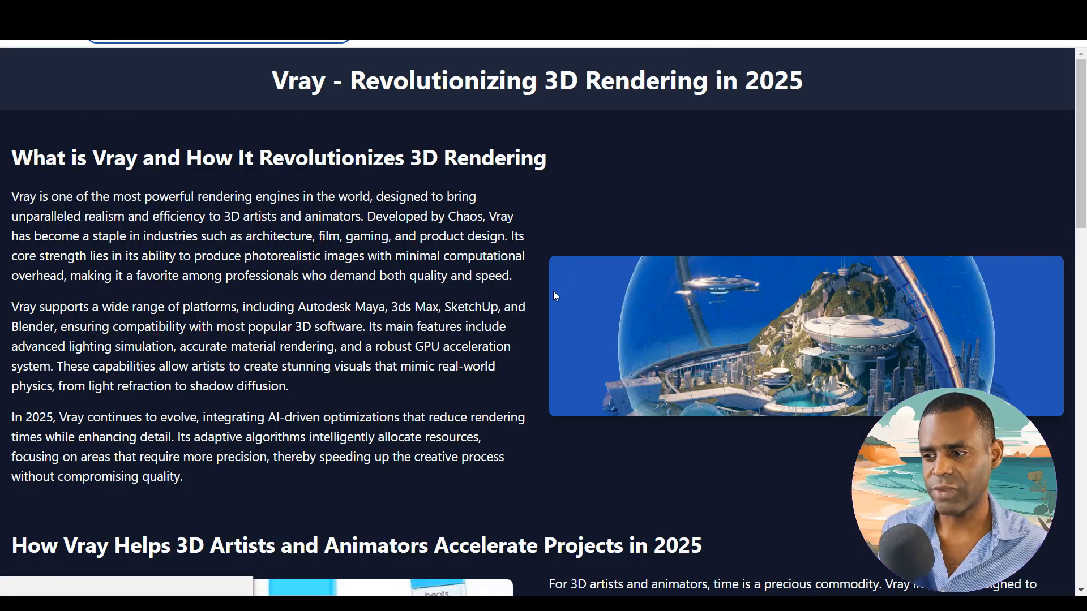
pyautogui.scroll(-10, 552, 291)
pyautogui.scroll(-10, 555, 295)
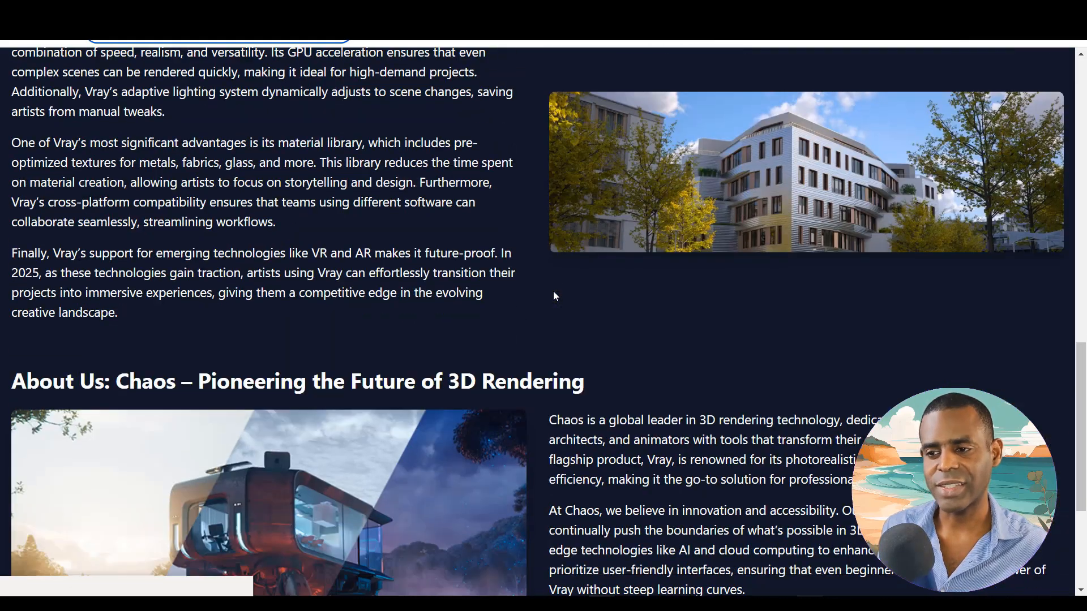
pyautogui.scroll(20, 555, 292)
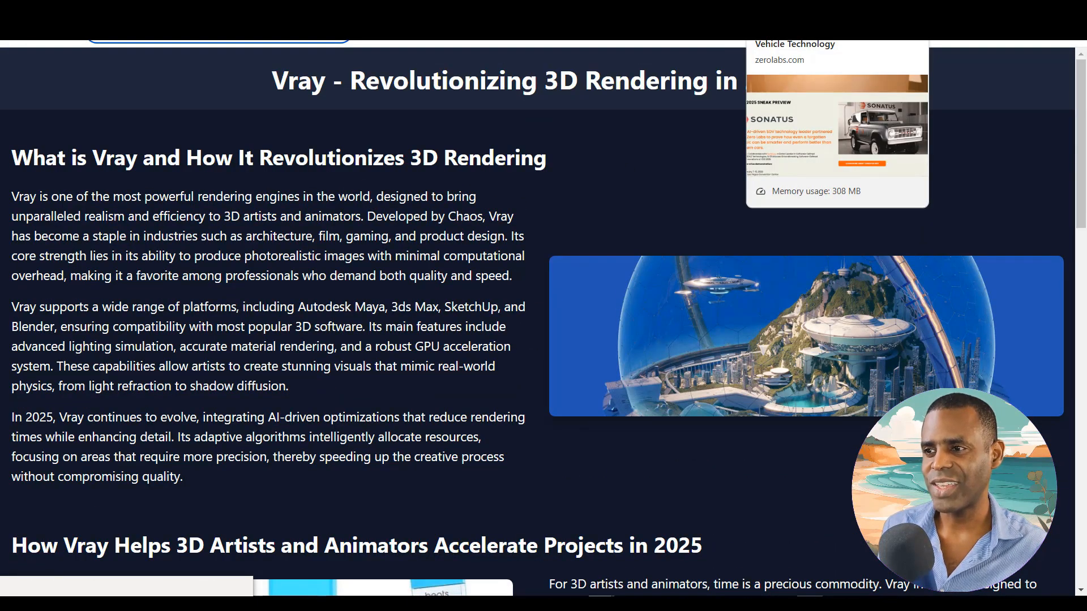
# - Switch to the original Zero Labs website and review its hero, Sonatus CES 2025 preview, New year's savings banner and services section
pyautogui.click(804, 23)
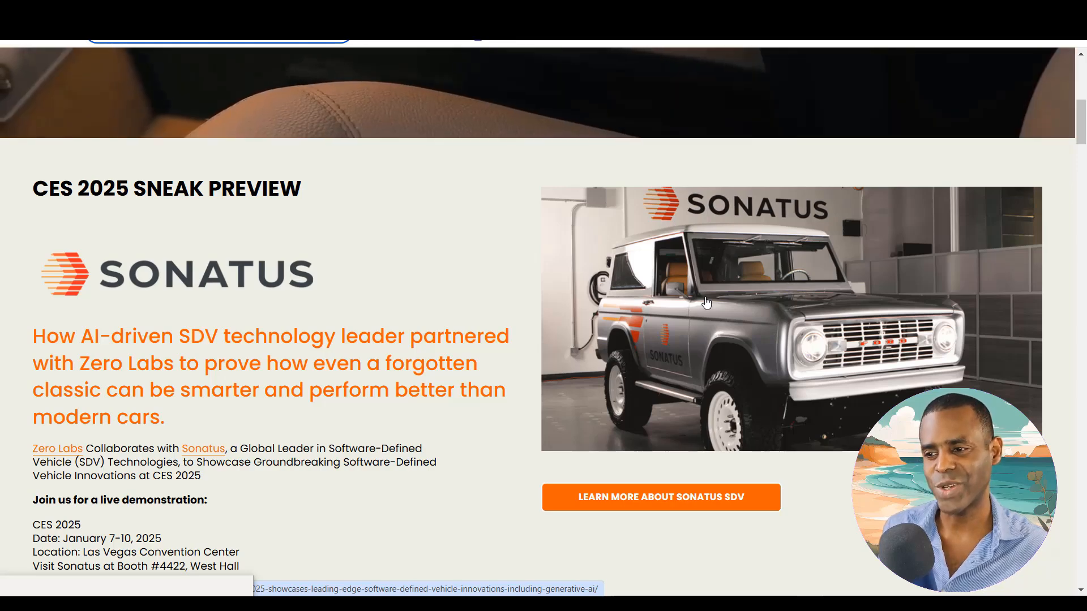
pyautogui.scroll(8, 706, 302)
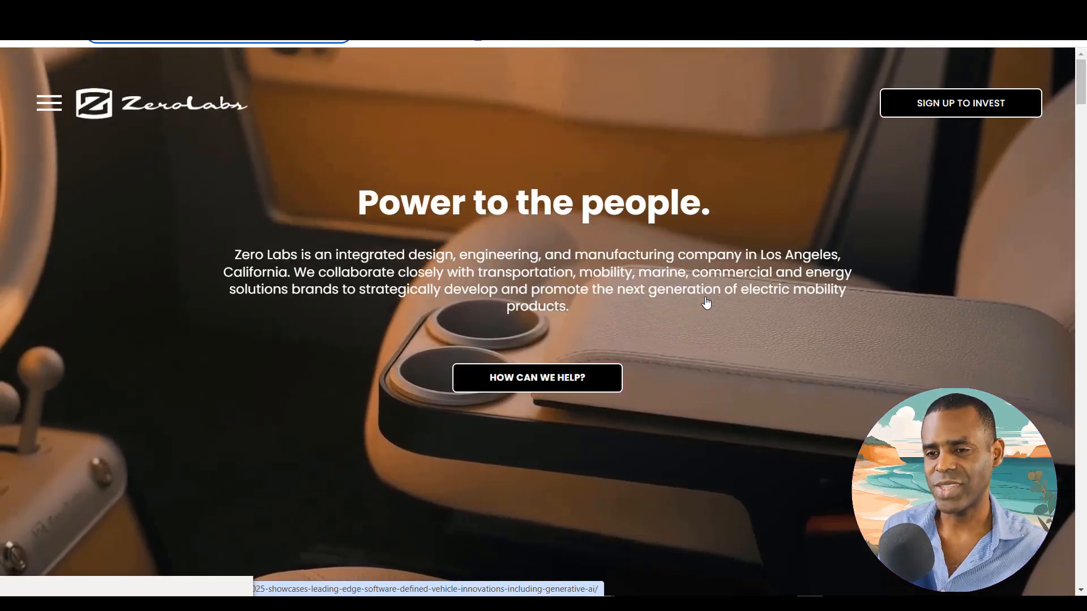
pyautogui.scroll(-15, 707, 303)
pyautogui.scroll(4, 706, 303)
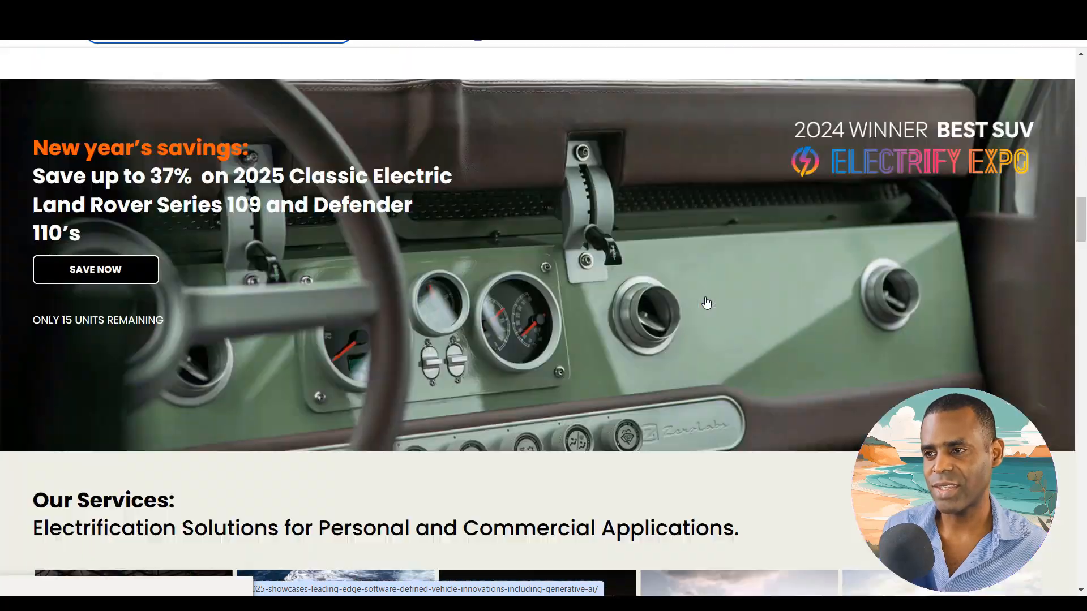
pyautogui.scroll(4, 706, 303)
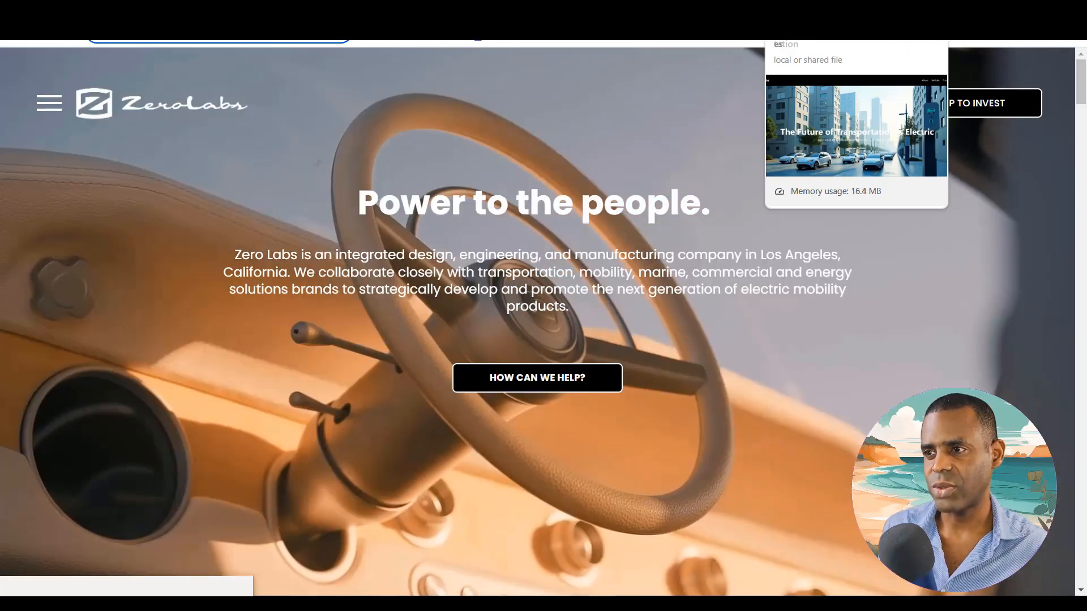
# - Switch to the generated Zero Labs page and review its hero, About Zero Labs images and Top Electric Vehicles of 2025 section
pyautogui.click(821, 22)
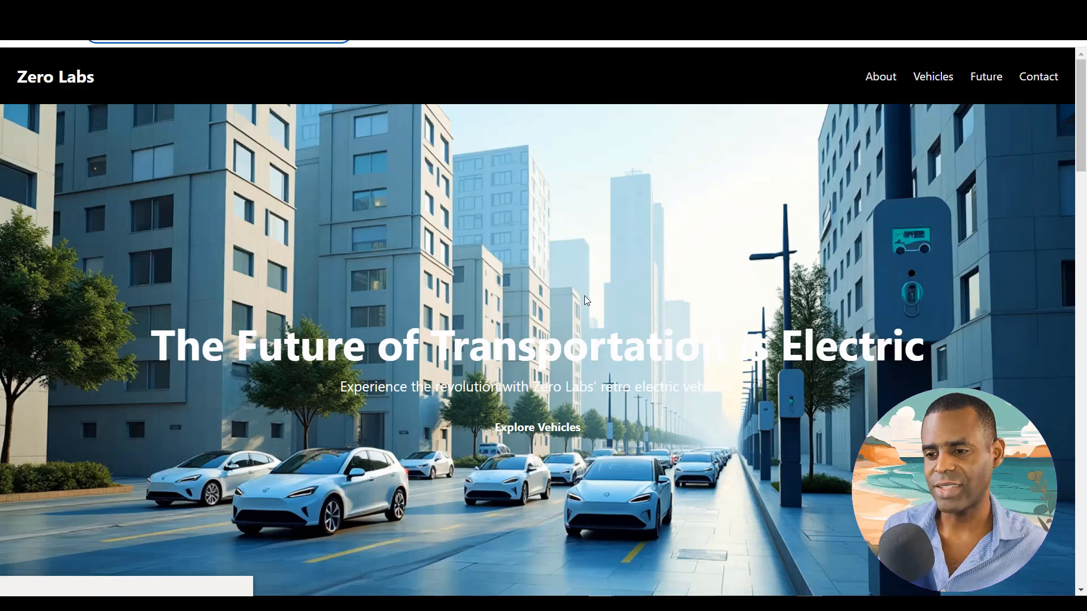
pyautogui.scroll(-7, 585, 298)
pyautogui.scroll(-10, 585, 299)
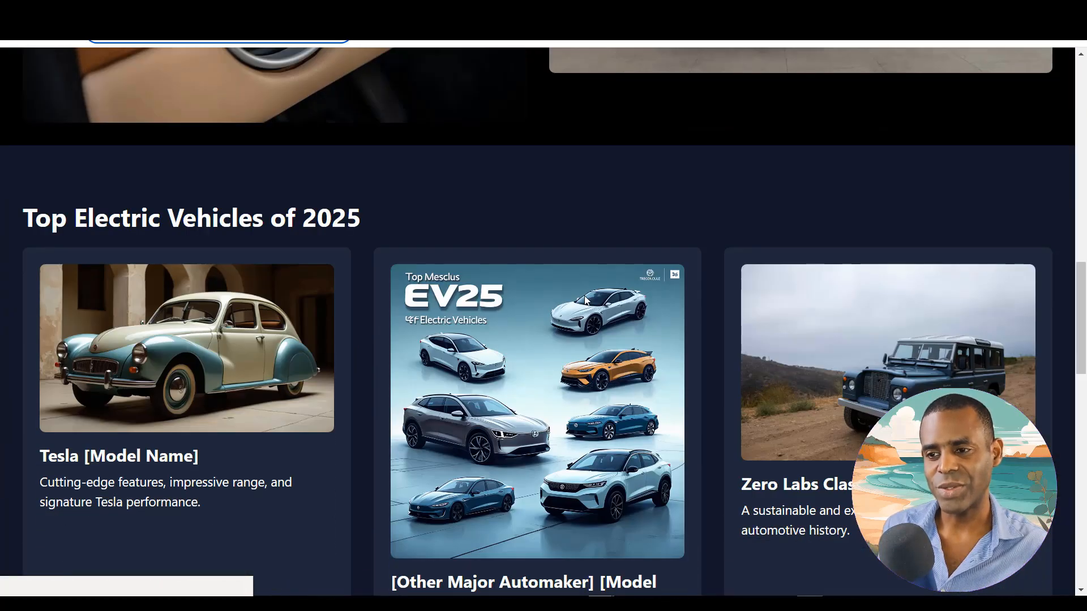
pyautogui.scroll(-3, 586, 300)
pyautogui.scroll(11, 585, 300)
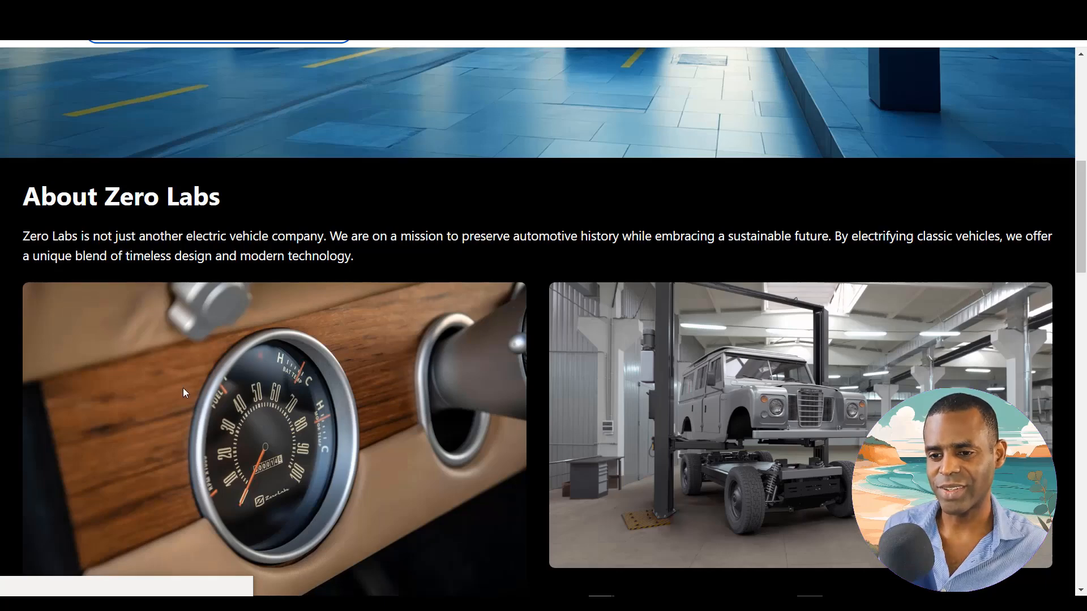
pyautogui.scroll(-7, 591, 389)
pyautogui.scroll(5, 620, 370)
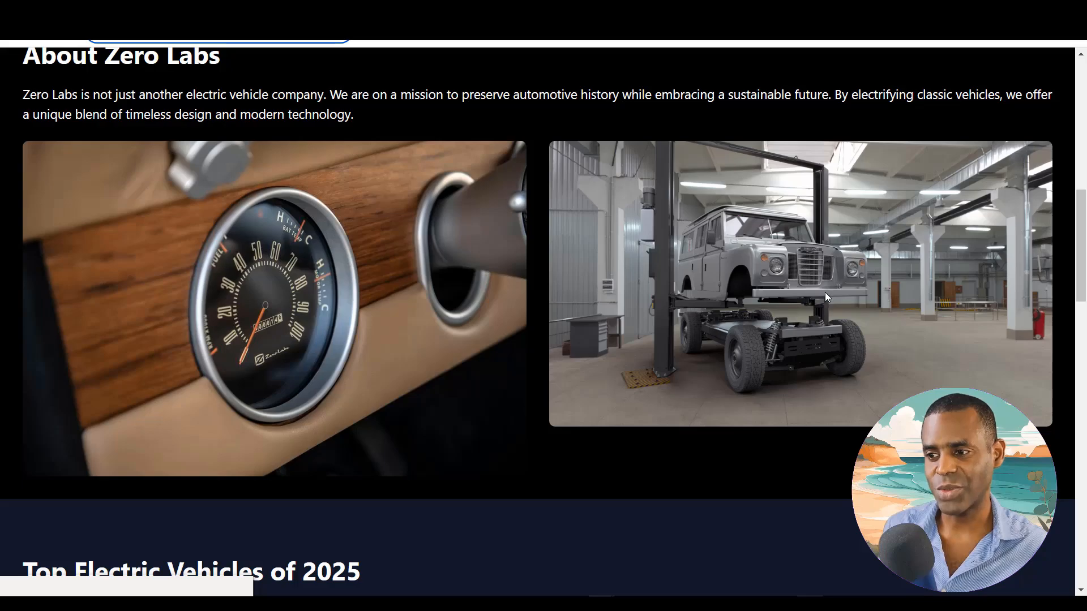
# - Examine the generated Zero Labs page's vehicle cards, sustainable future images and Contact Us section, and return to the hero
pyautogui.scroll(-8, 825, 296)
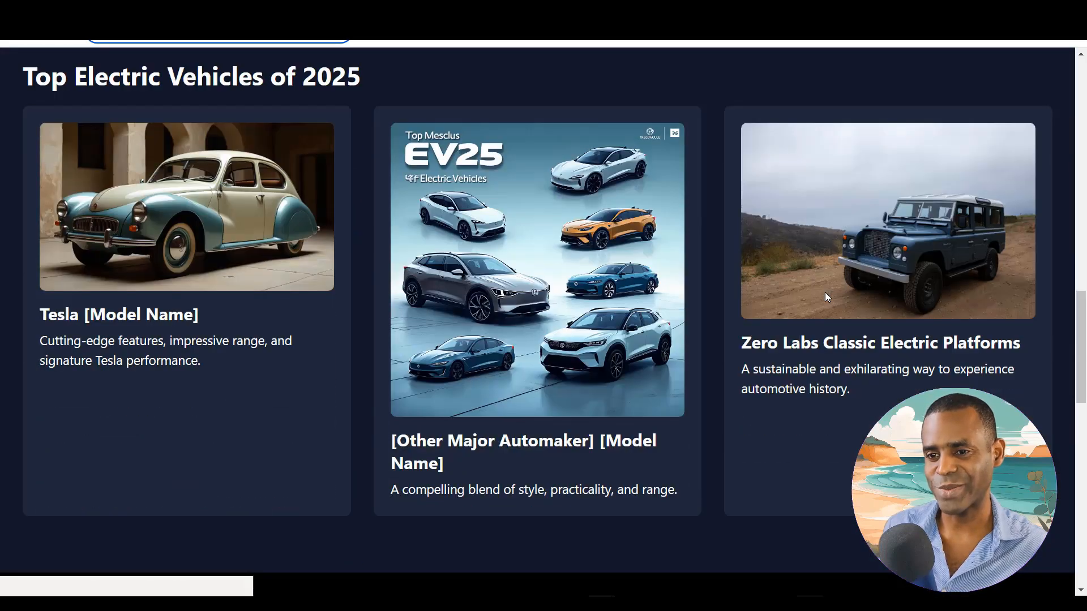
pyautogui.scroll(-4, 826, 295)
pyautogui.scroll(4, 826, 296)
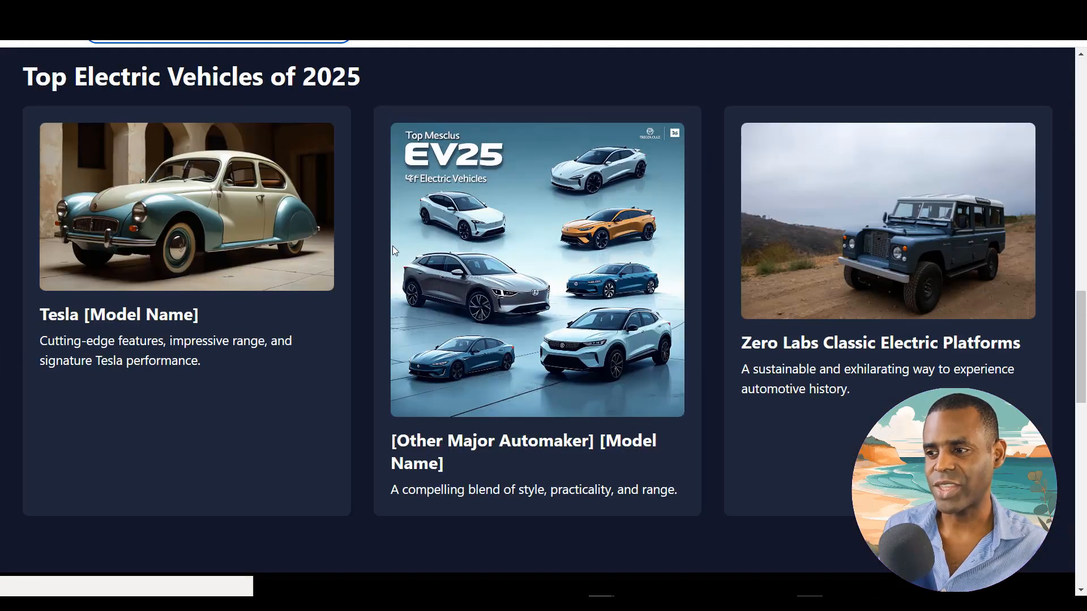
pyautogui.scroll(-10, 469, 320)
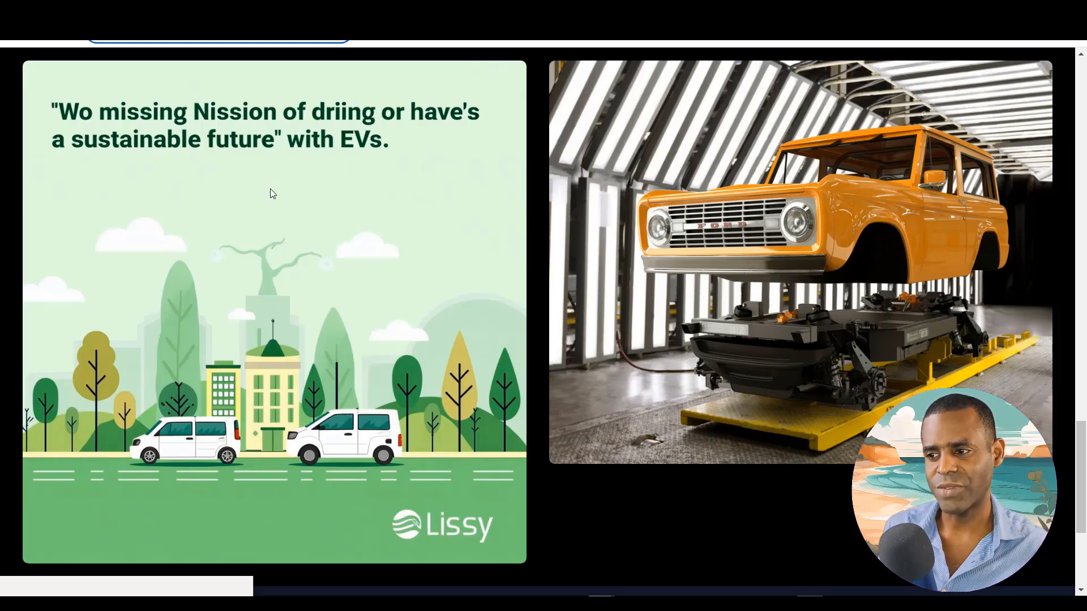
pyautogui.scroll(-4, 831, 279)
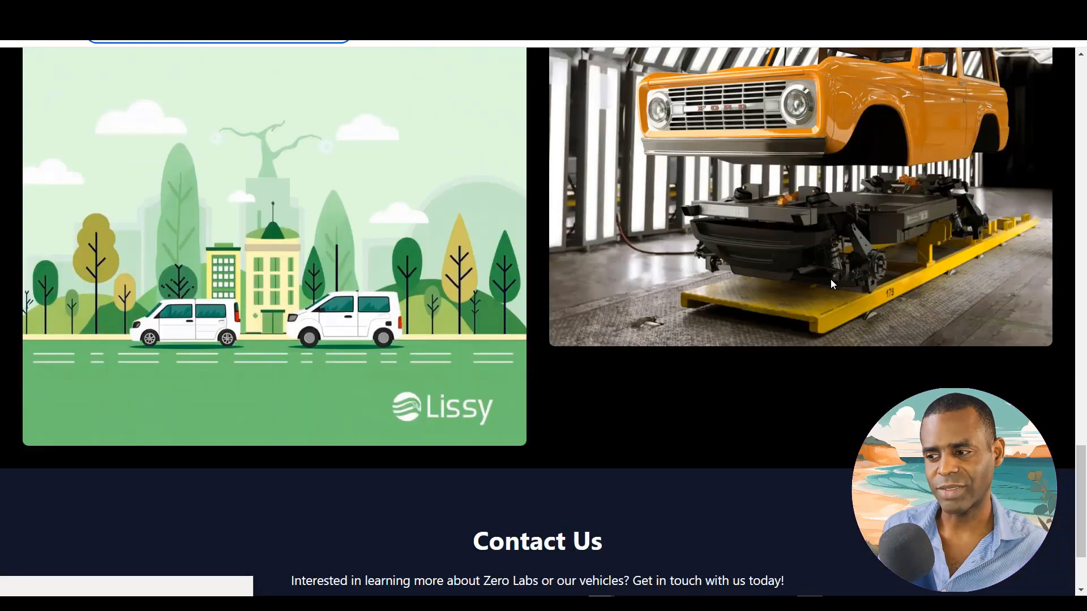
pyautogui.scroll(10, 831, 280)
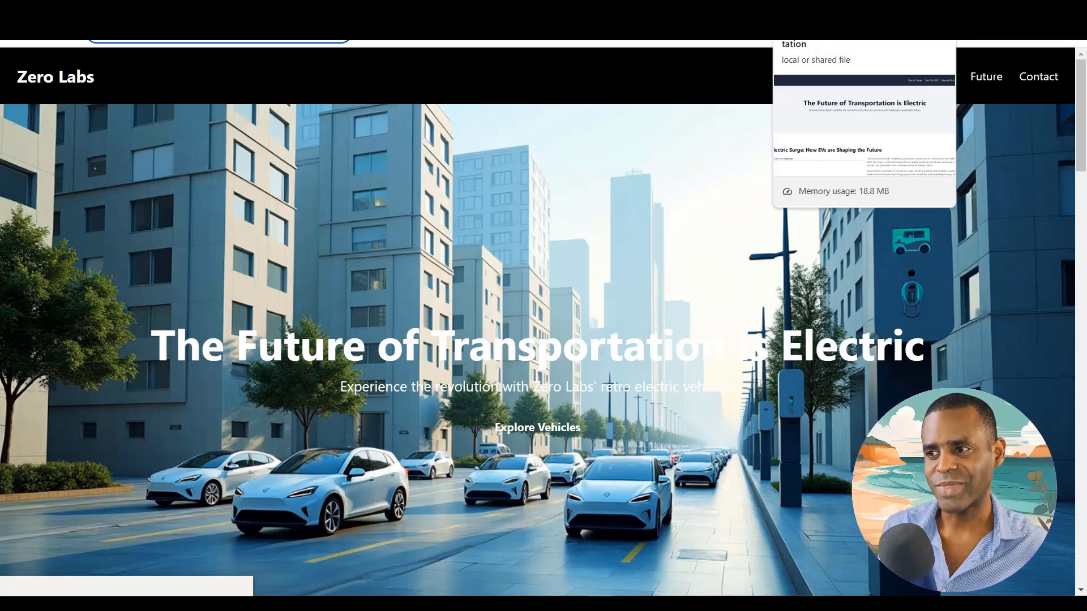
# - Switch to the second generated The Future of Transportation is Electric page and review its top EVs, Beyond Electric and About Us sections
pyautogui.click(821, 23)
pyautogui.scroll(-15, 659, 320)
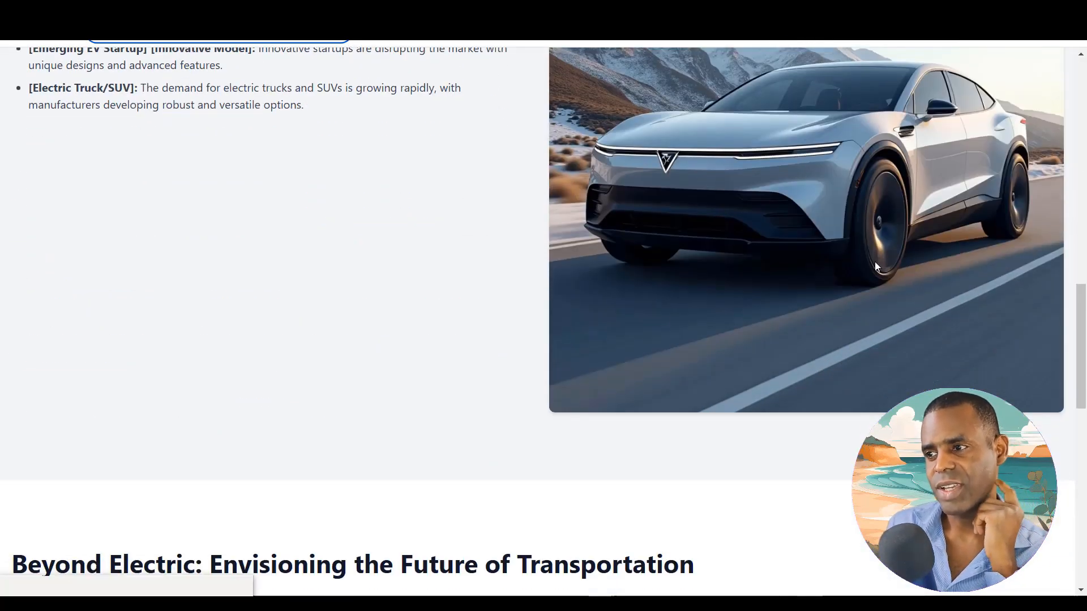
pyautogui.scroll(-10, 841, 182)
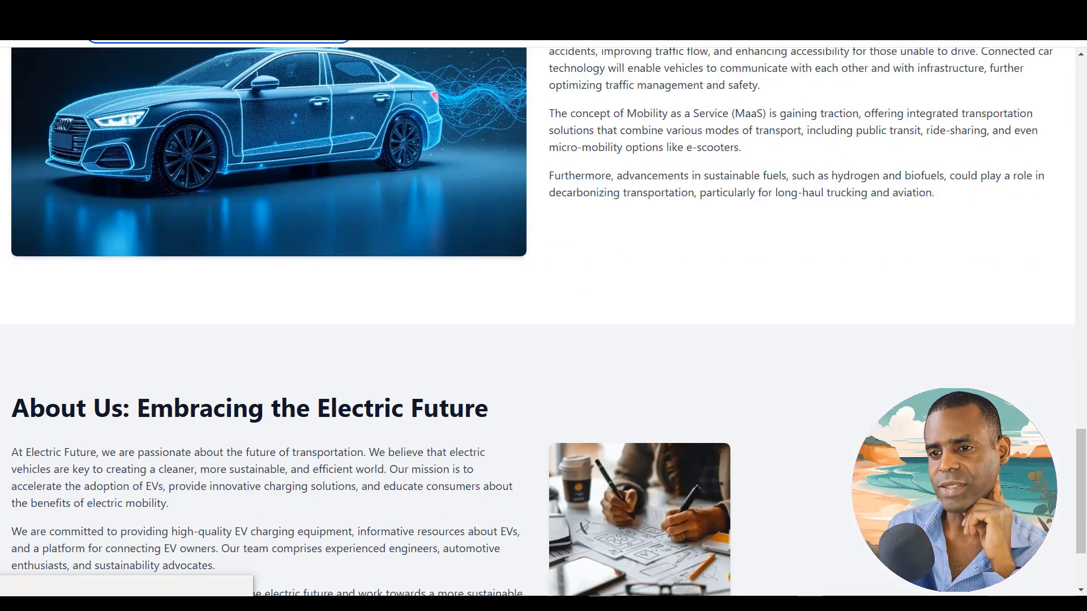
pyautogui.scroll(-3, 381, 330)
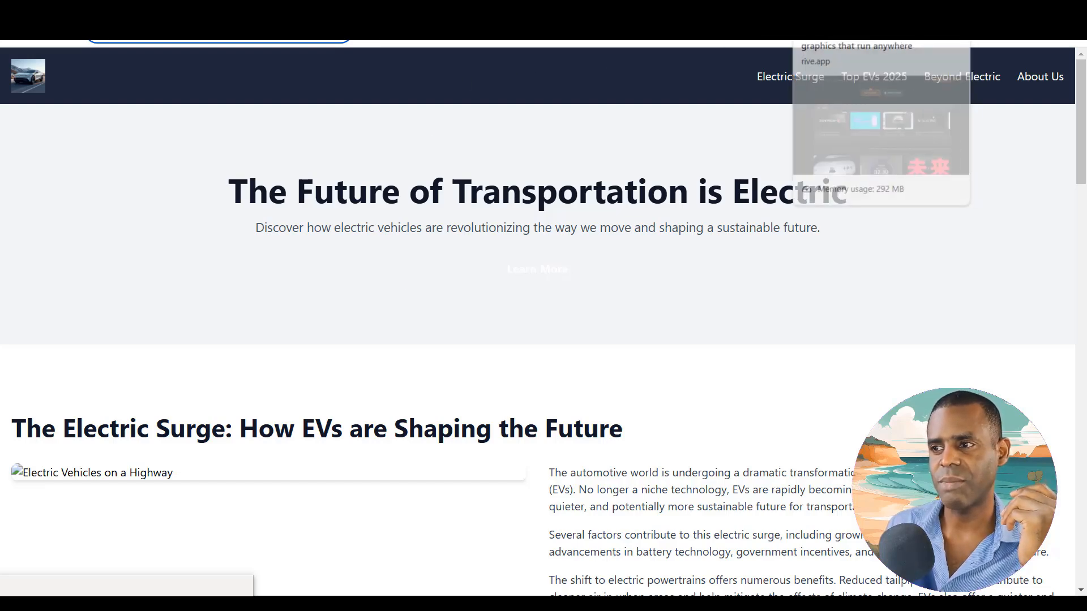
# - Switch to the original Bear Maple Farms website and review its hero, Ginger Citrus flavor, product cans and clean ingredients sections
pyautogui.click(827, 21)
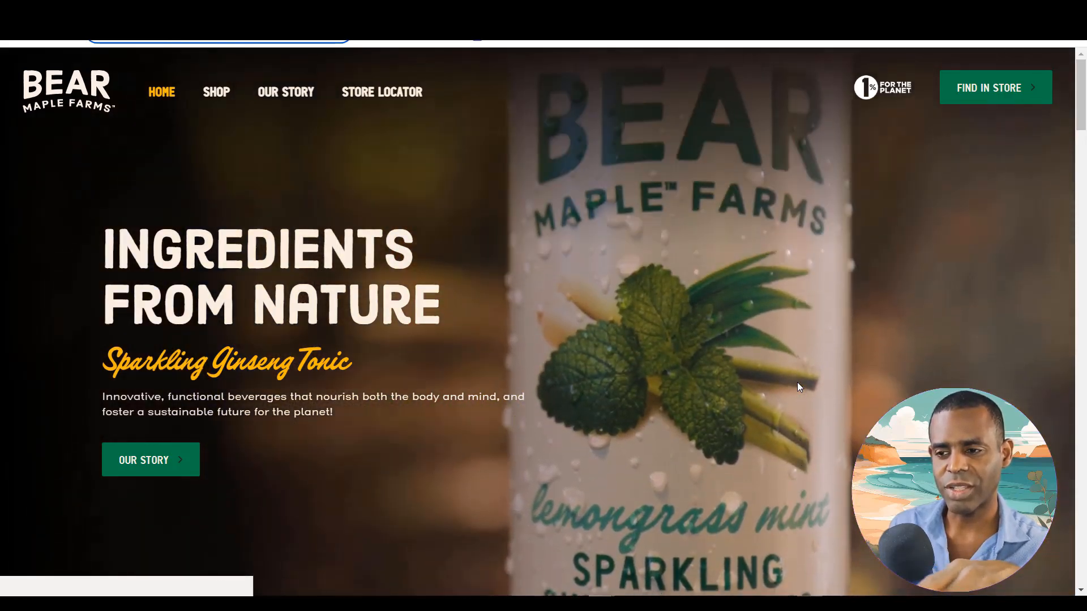
pyautogui.scroll(-4, 803, 470)
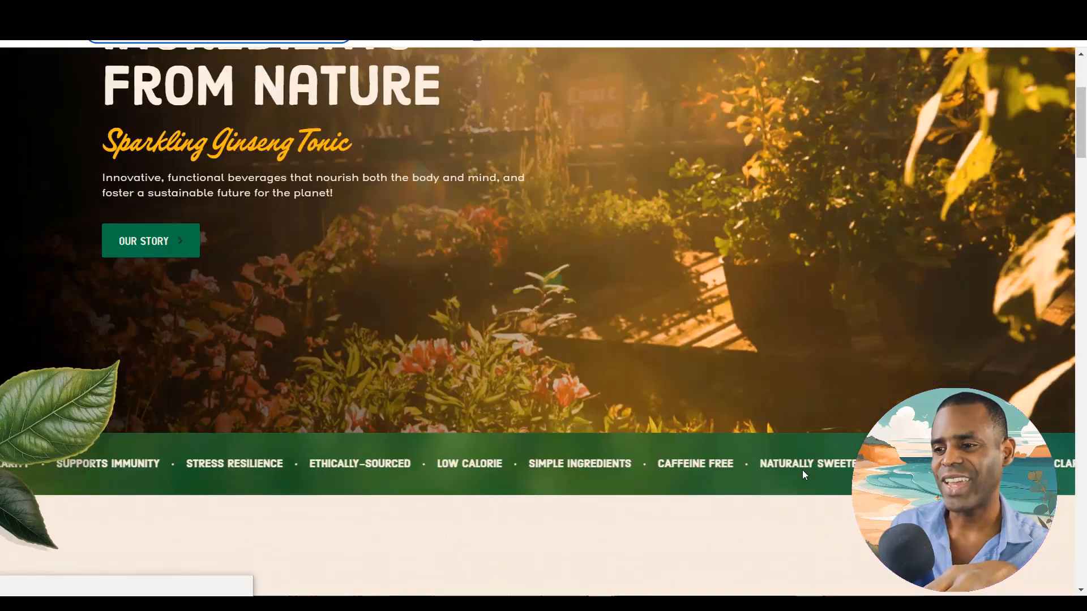
pyautogui.scroll(-15, 803, 471)
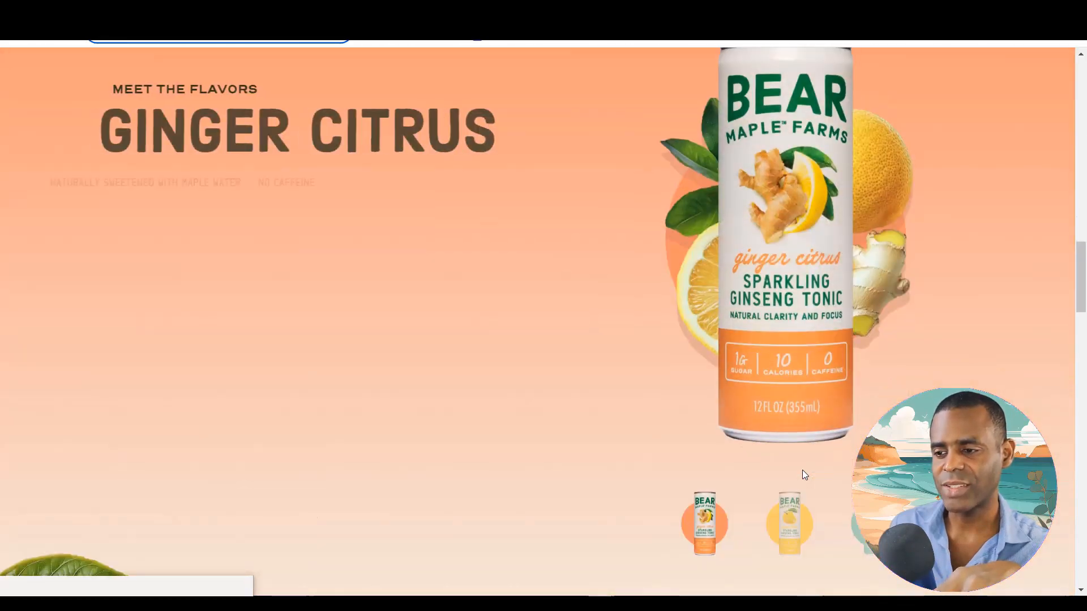
pyautogui.scroll(-7, 803, 474)
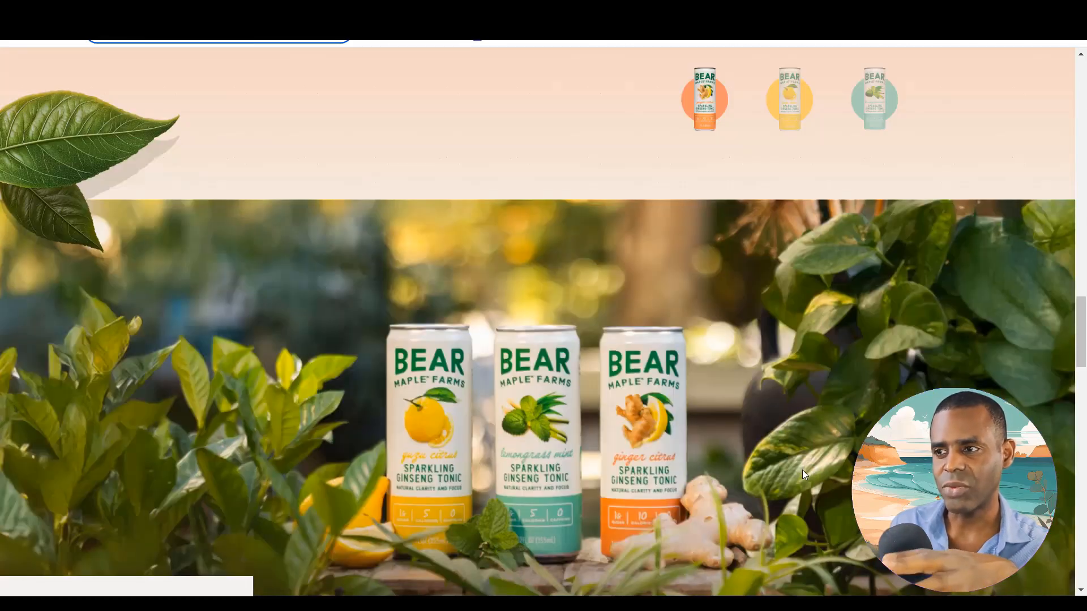
pyautogui.scroll(-9, 803, 475)
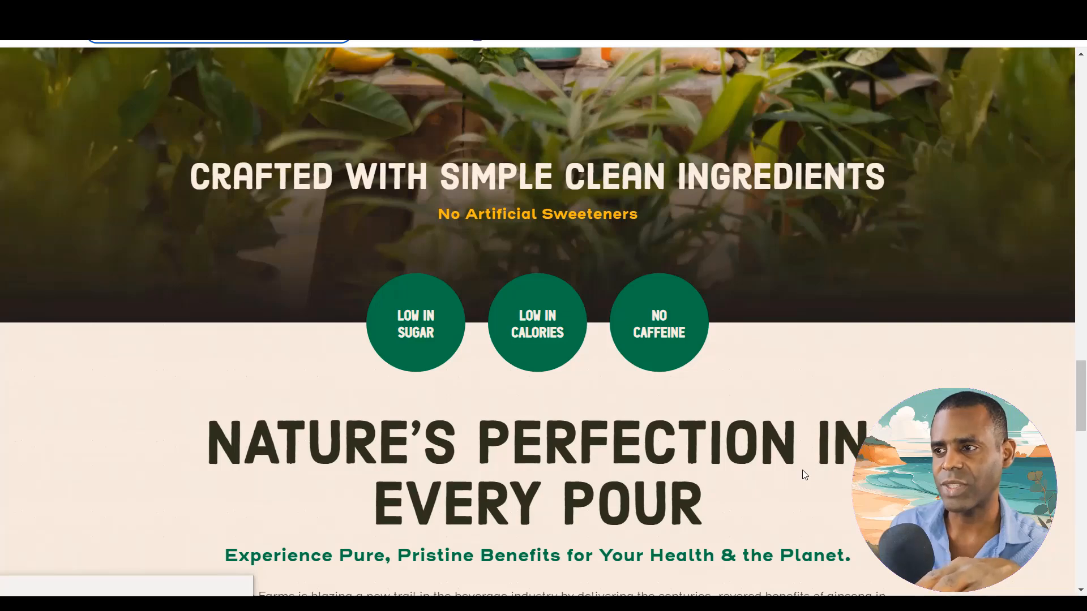
# - Check the drinkbearmaple.com prompt in the Onyx Designer 3 chat and review the generated Ingredients from Nature page's beverage cards and About Us section
pyautogui.click(917, 23)
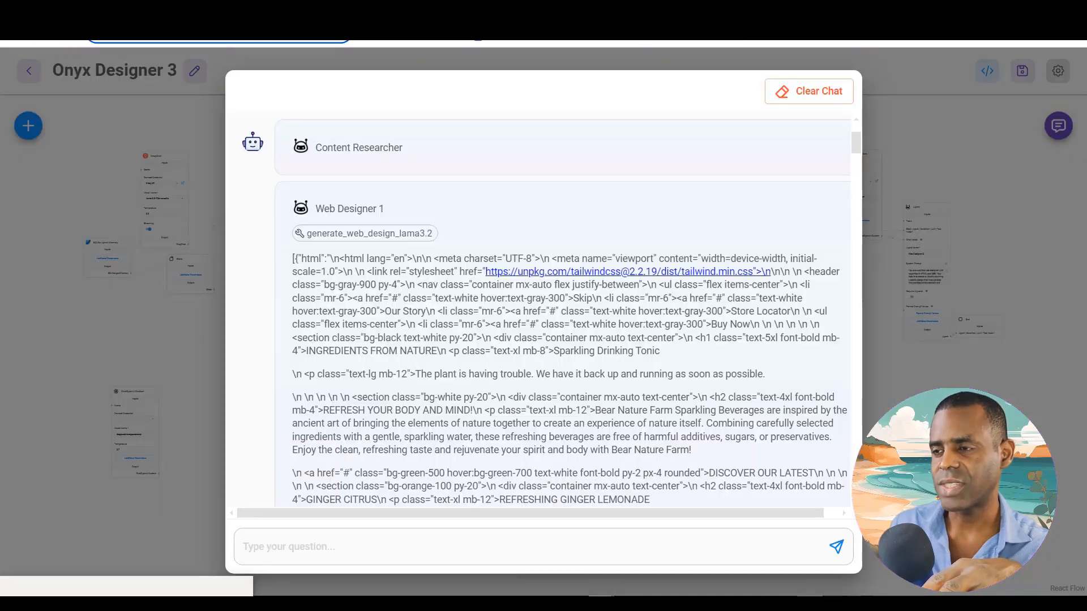
pyautogui.scroll(3, 677, 281)
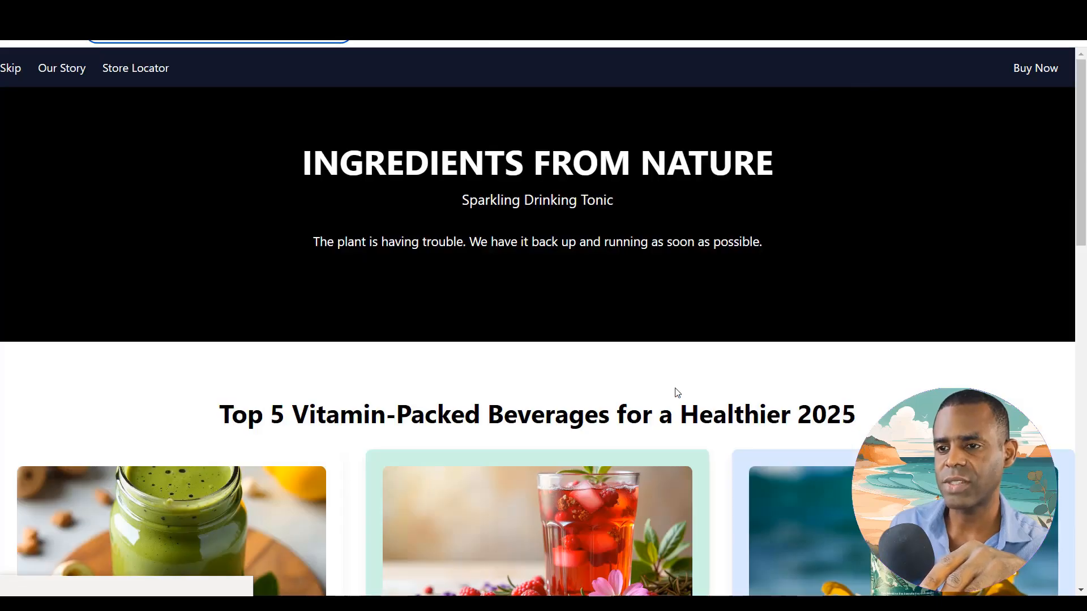
pyautogui.scroll(-3, 675, 389)
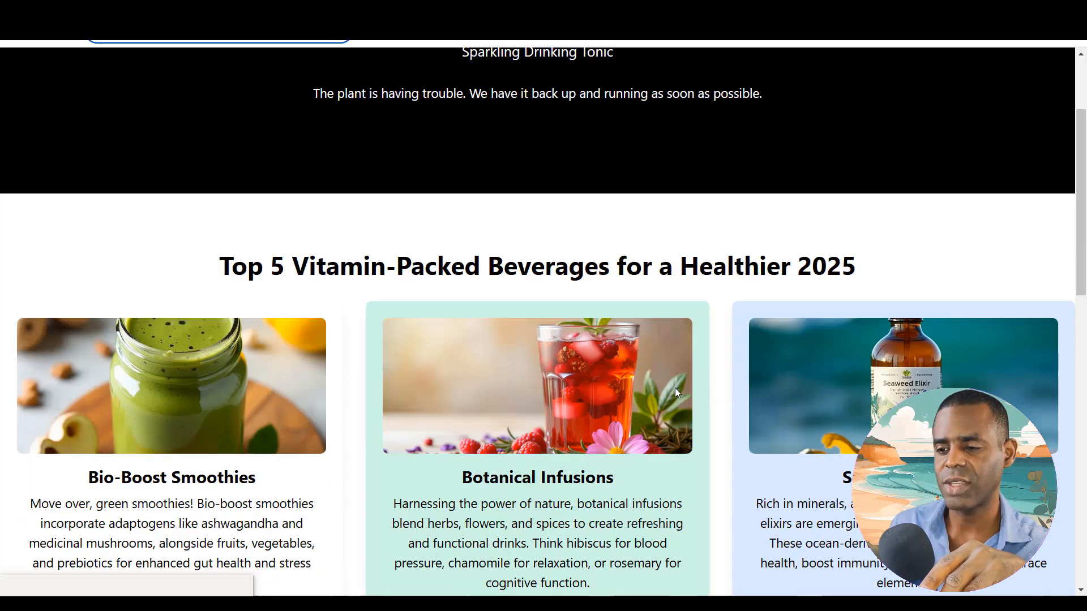
pyautogui.scroll(-10, 676, 392)
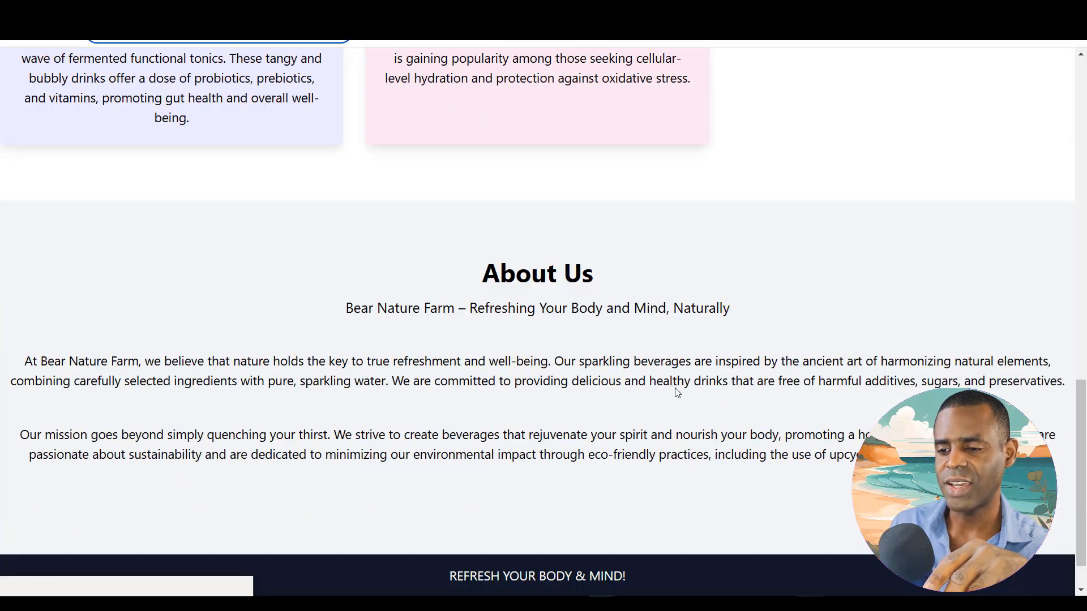
pyautogui.scroll(-1, 678, 392)
pyautogui.scroll(10, 677, 392)
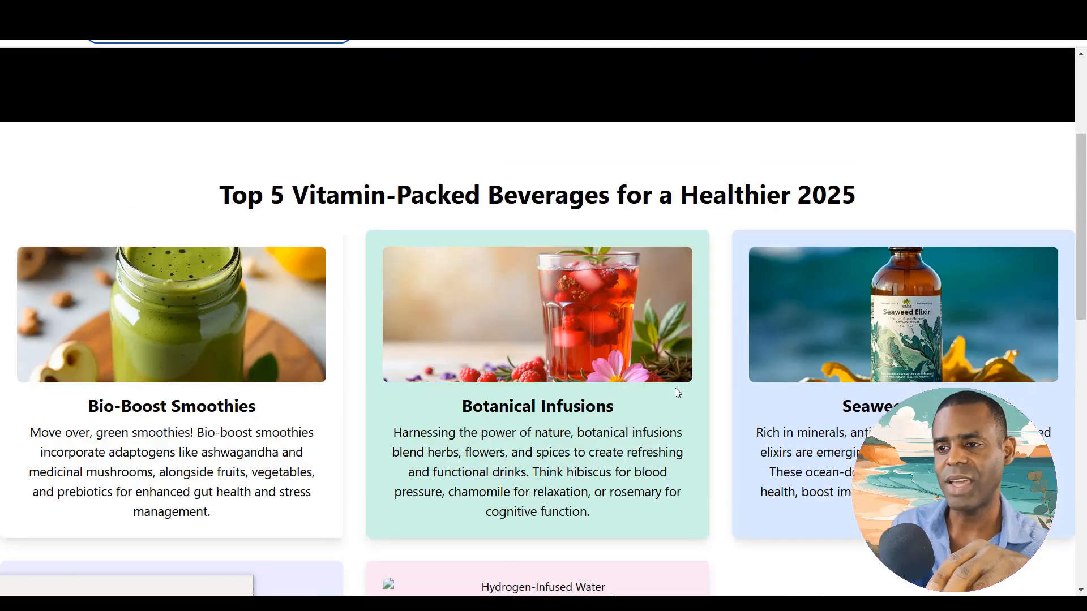
pyautogui.scroll(-4, 675, 389)
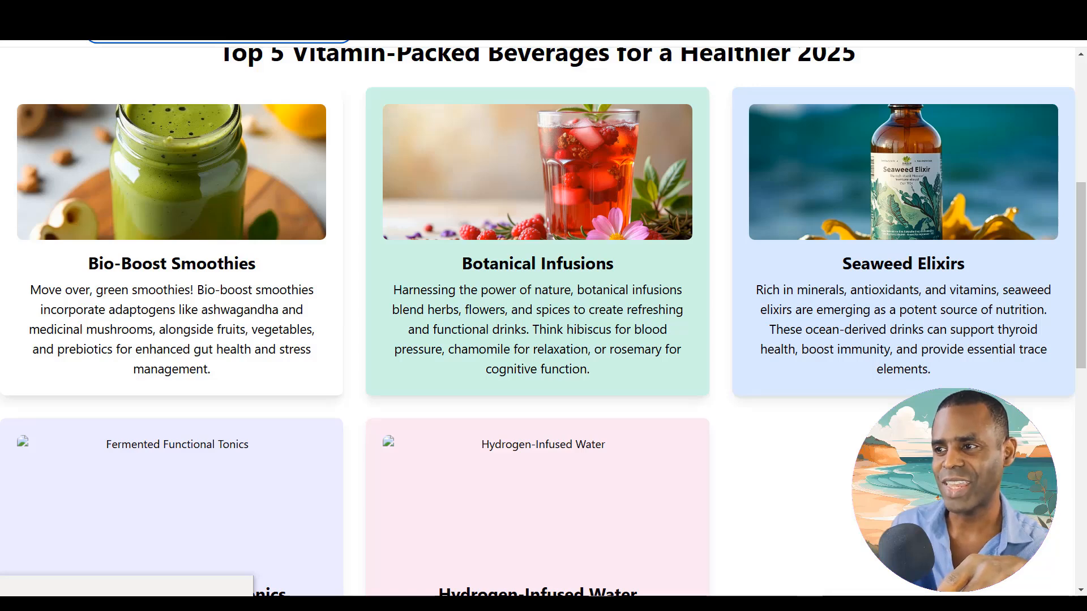
# - Revisit the Onyx Designer 3 prompt and the original Bear Maple Farms site, looking through its lower sections and returning to the hero
pyautogui.click(906, 6)
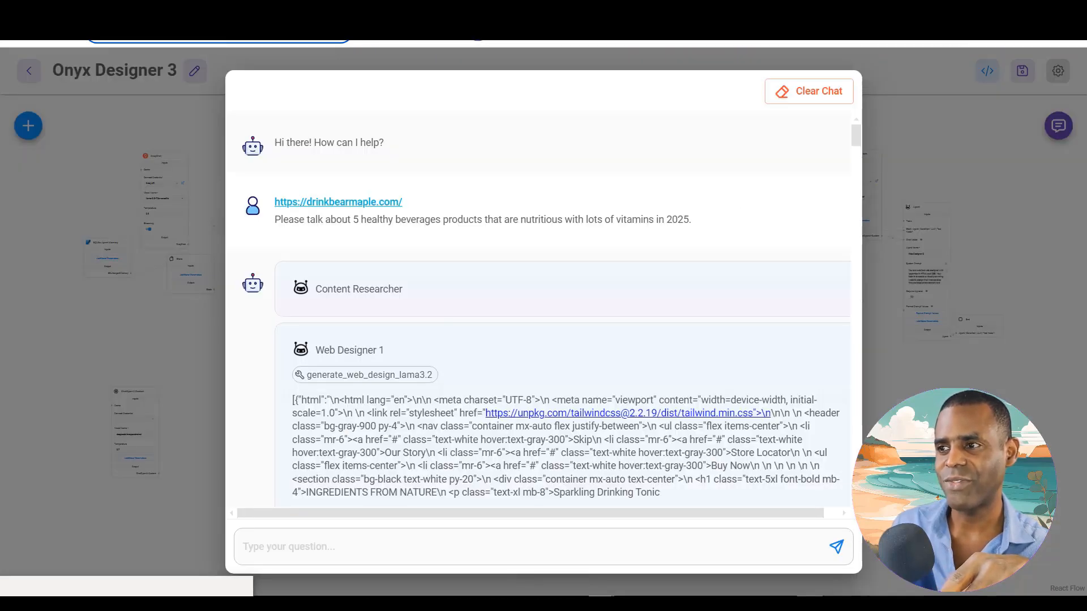
pyautogui.hotkey('ctrl', 'Tab')
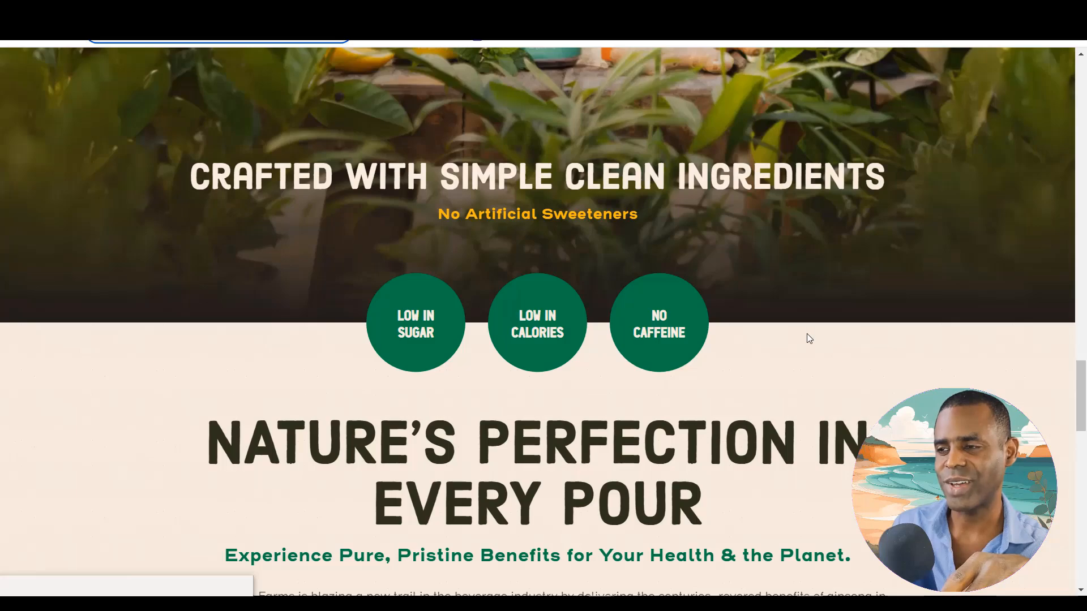
pyautogui.scroll(-15, 808, 347)
pyautogui.scroll(20, 808, 348)
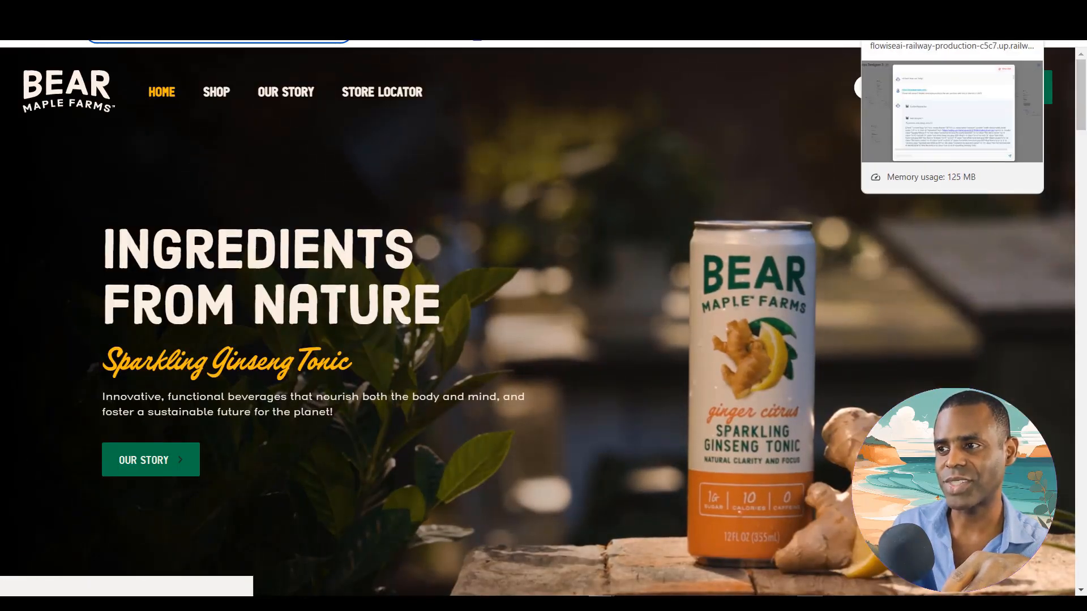
# - Return to the generated Ingredients from Nature page and view its vitamin-packed beverage cards and hero
pyautogui.hotkey('ctrl', 'Tab')
pyautogui.hotkey('ctrl', 'Tab')
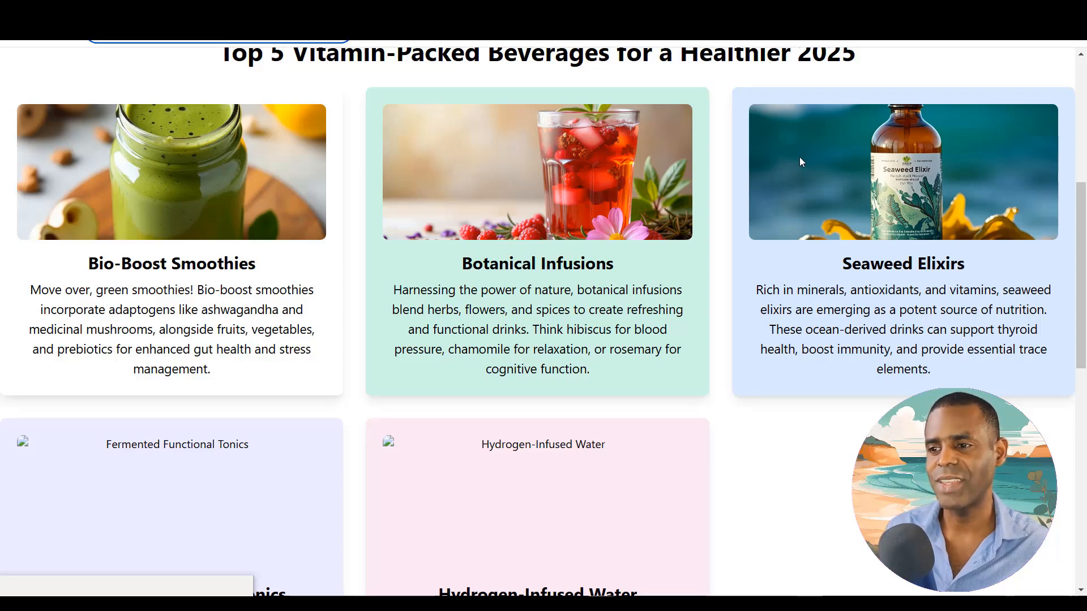
pyautogui.scroll(6, 800, 163)
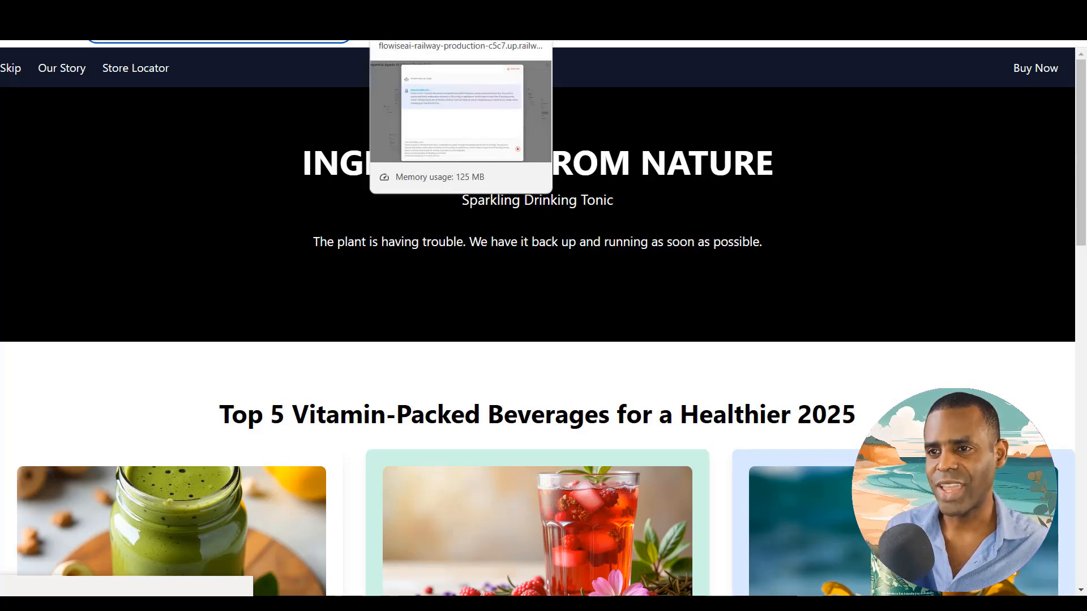
# - Switch to the Sequential Agents v2.2 Visual Design 2 chat and go back to the opening formlabs.com prompt about 3D printing articles
pyautogui.click(408, 29)
pyautogui.scroll(-3, 490, 277)
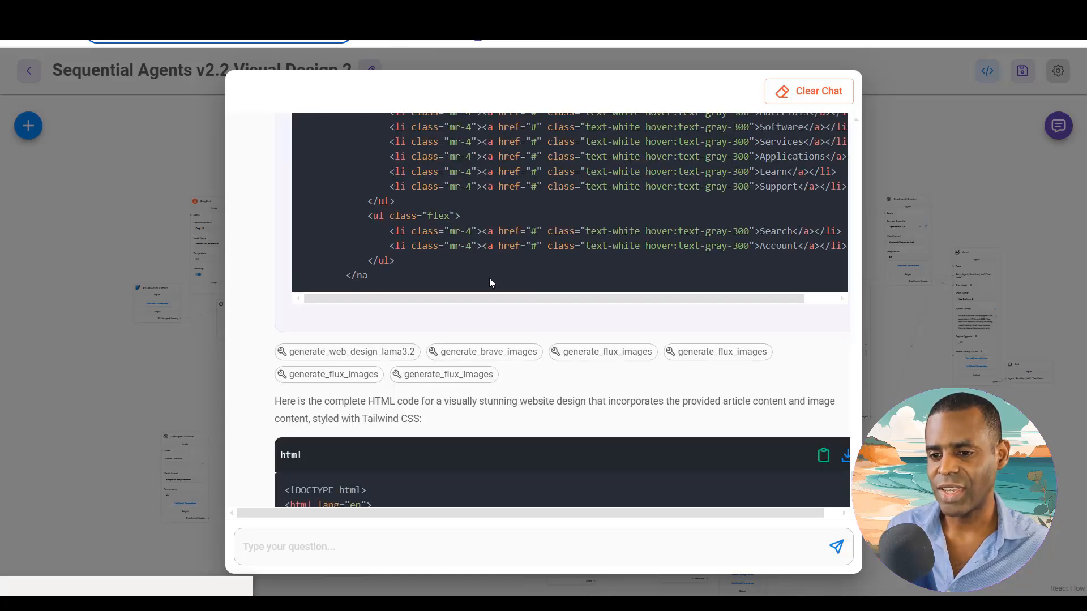
pyautogui.scroll(3, 563, 301)
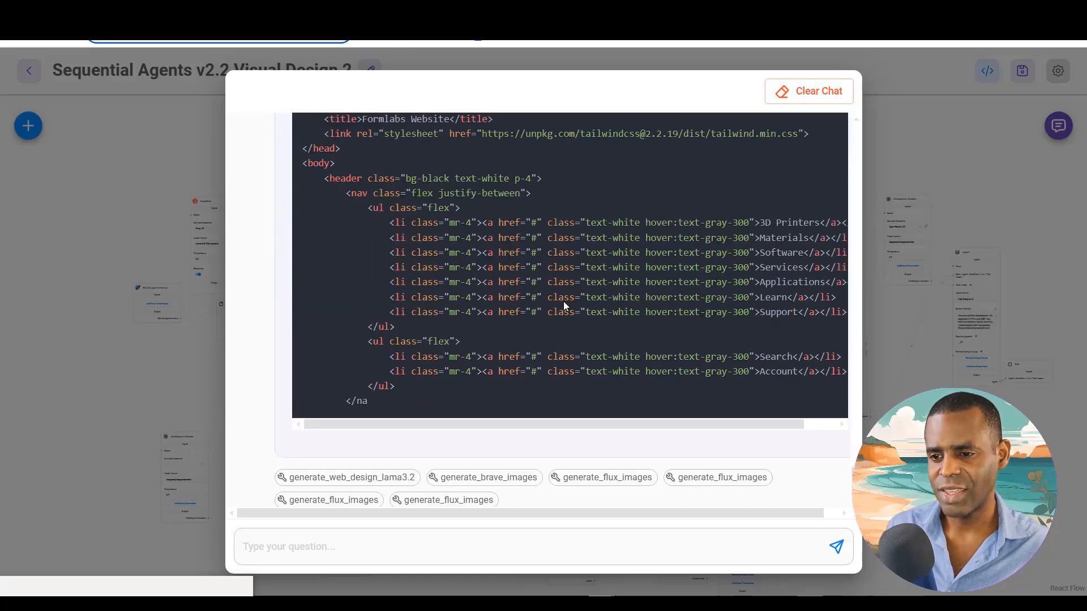
pyautogui.scroll(15, 563, 301)
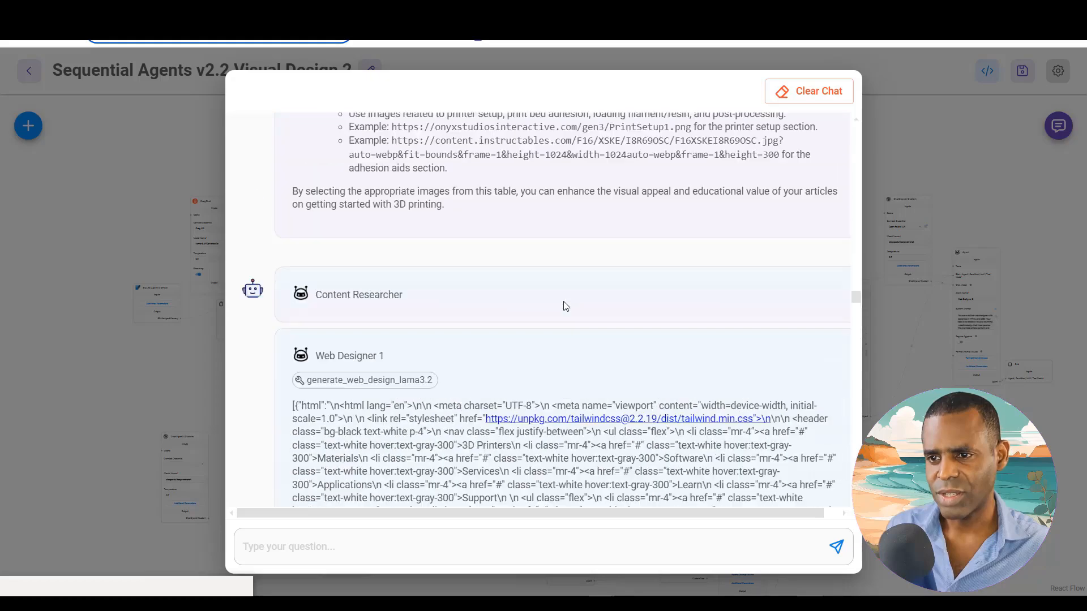
pyautogui.scroll(10, 564, 307)
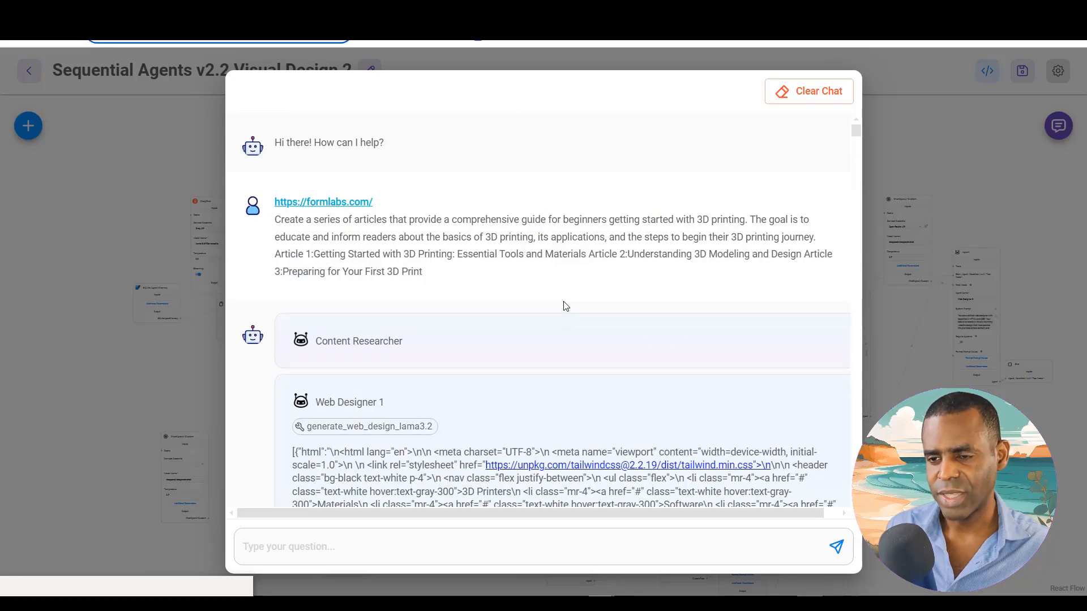
# - Skim the chat's image URL table, Brave Art Director links and Formlabs About Us text, and return to the formlabs.com prompt
pyautogui.scroll(-15, 564, 306)
pyautogui.scroll(10, 564, 306)
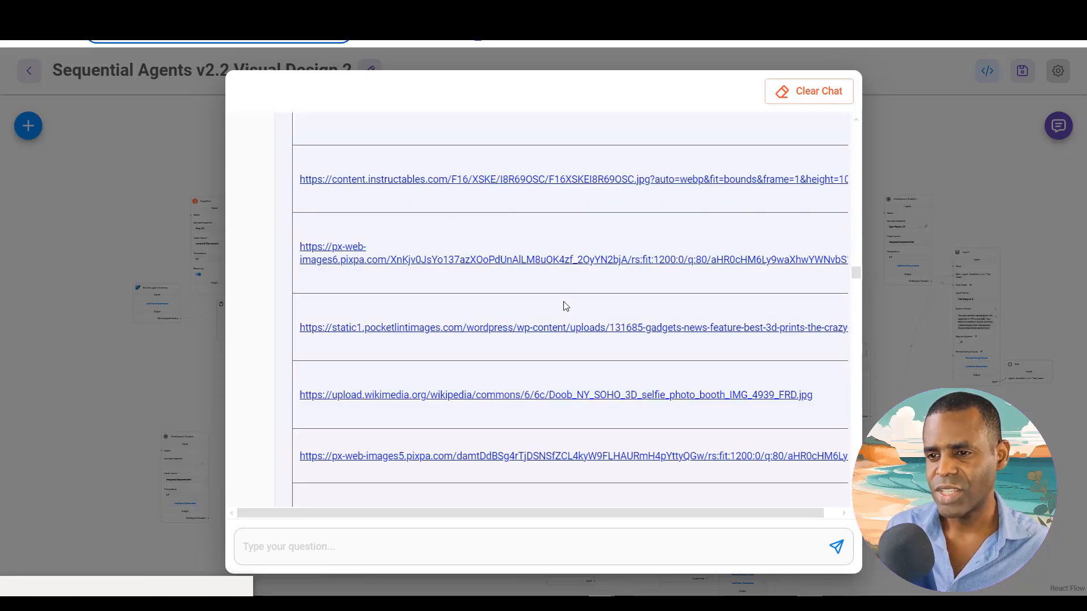
pyautogui.scroll(1, 564, 306)
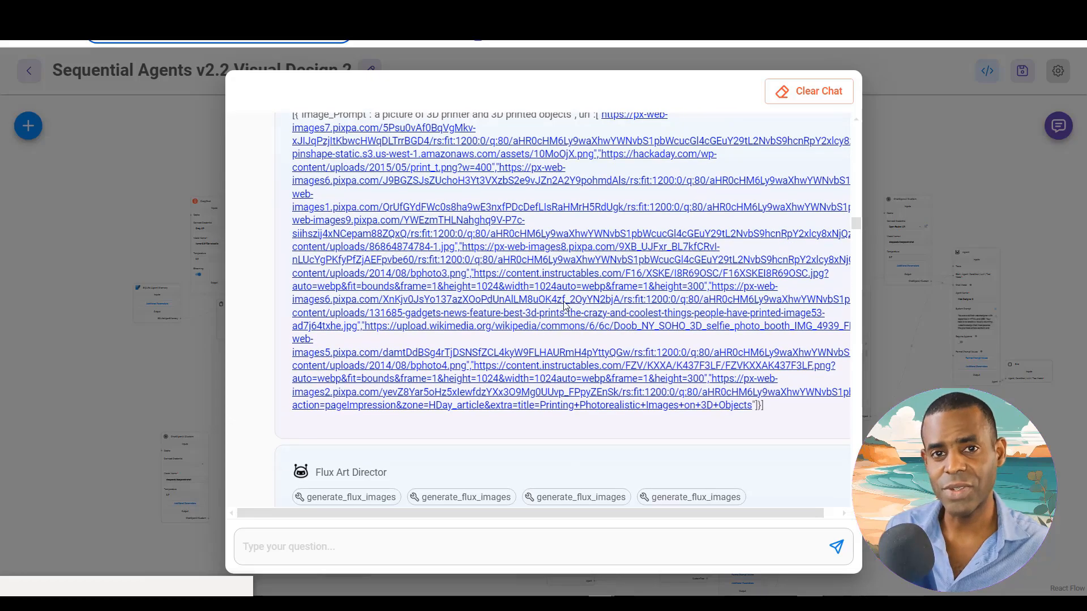
pyautogui.scroll(6, 565, 306)
pyautogui.scroll(11, 564, 305)
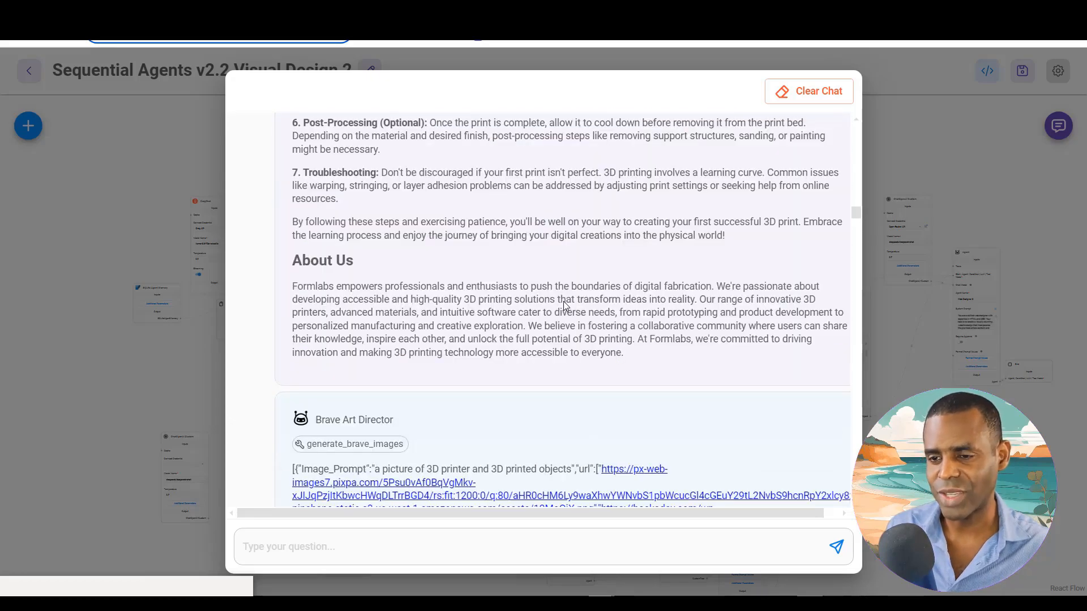
pyautogui.scroll(20, 564, 302)
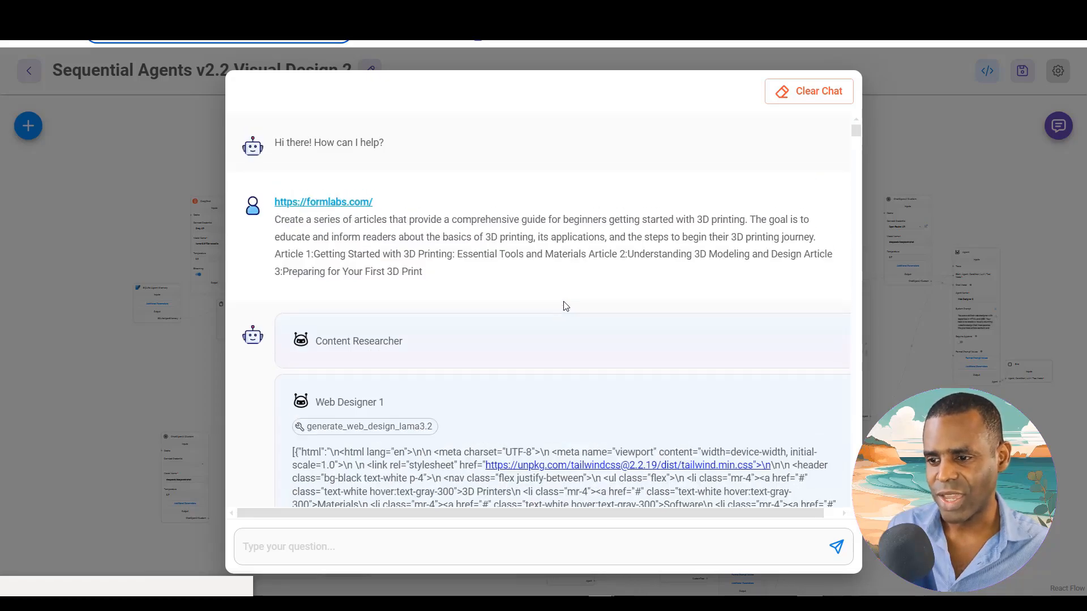
# - Examine the Web Designer 1 agent's generated Formlabs HTML through to the start of the Content Writer's output
pyautogui.scroll(-8, 564, 306)
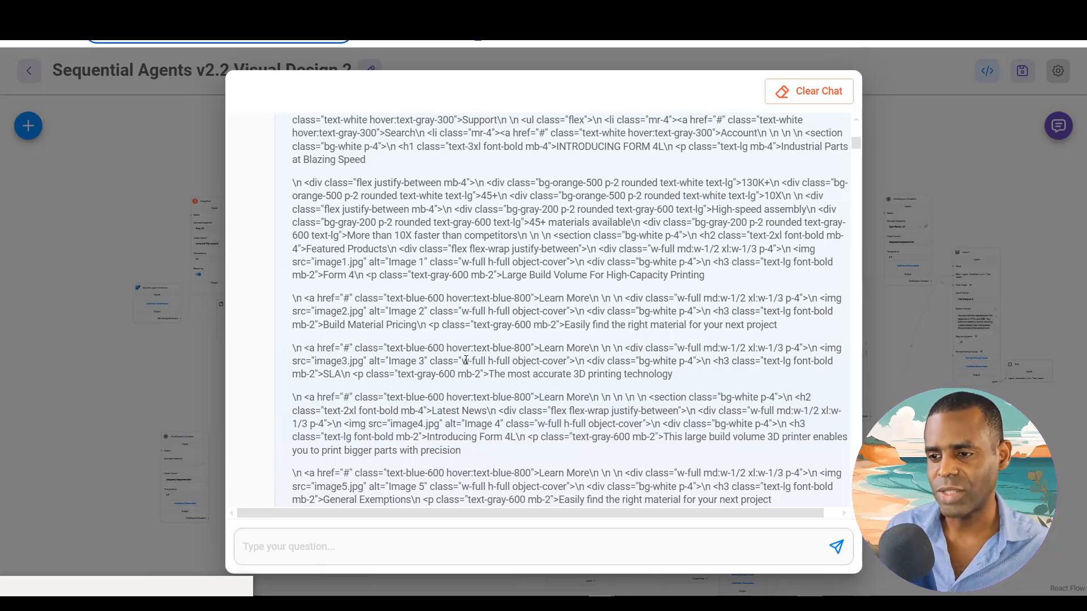
pyautogui.scroll(-10, 466, 360)
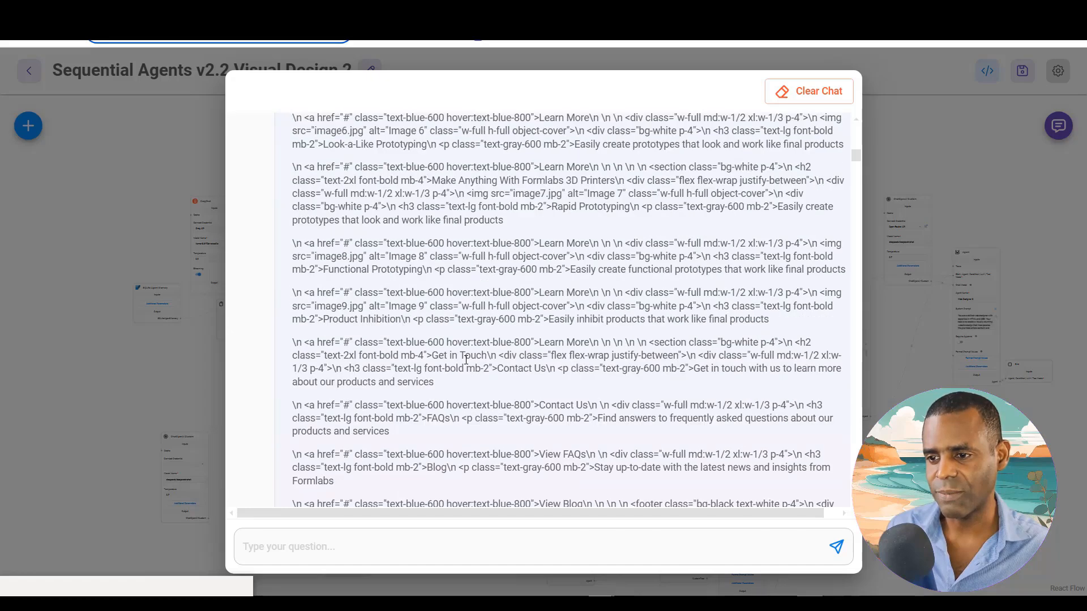
pyautogui.scroll(-5, 466, 360)
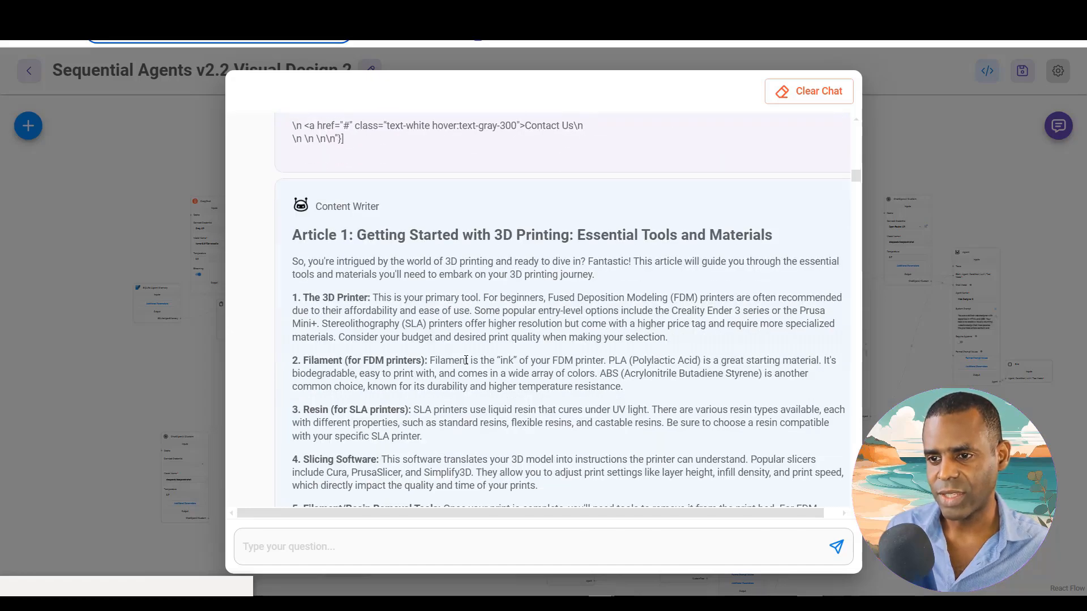
# - Read the Content Writer's 3D printing articles on essential tools, 3D modeling and preparing for a first print
pyautogui.scroll(-15, 466, 360)
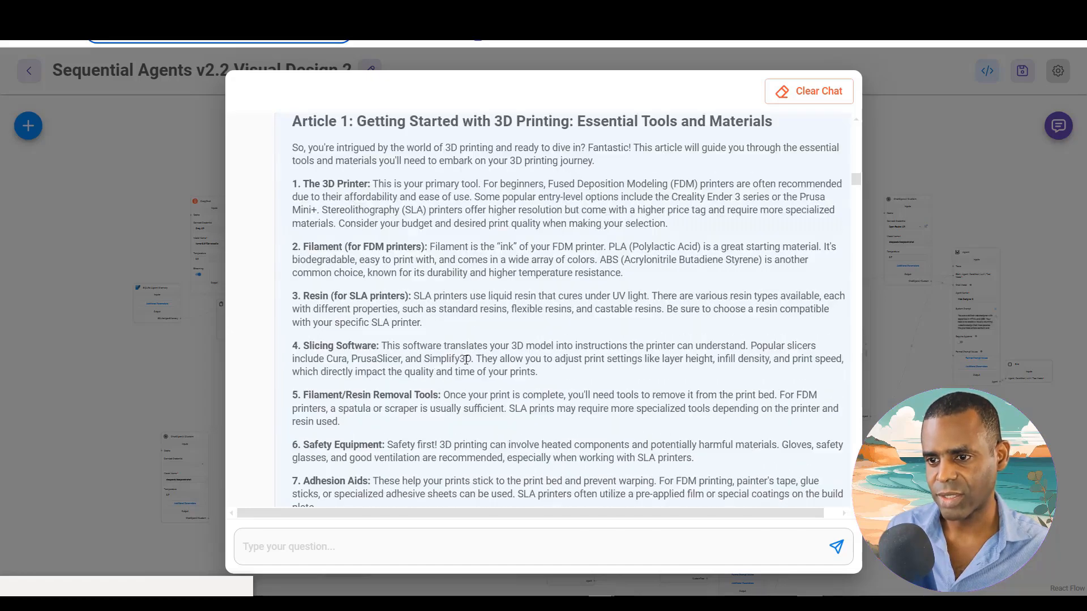
pyautogui.scroll(-5, 466, 360)
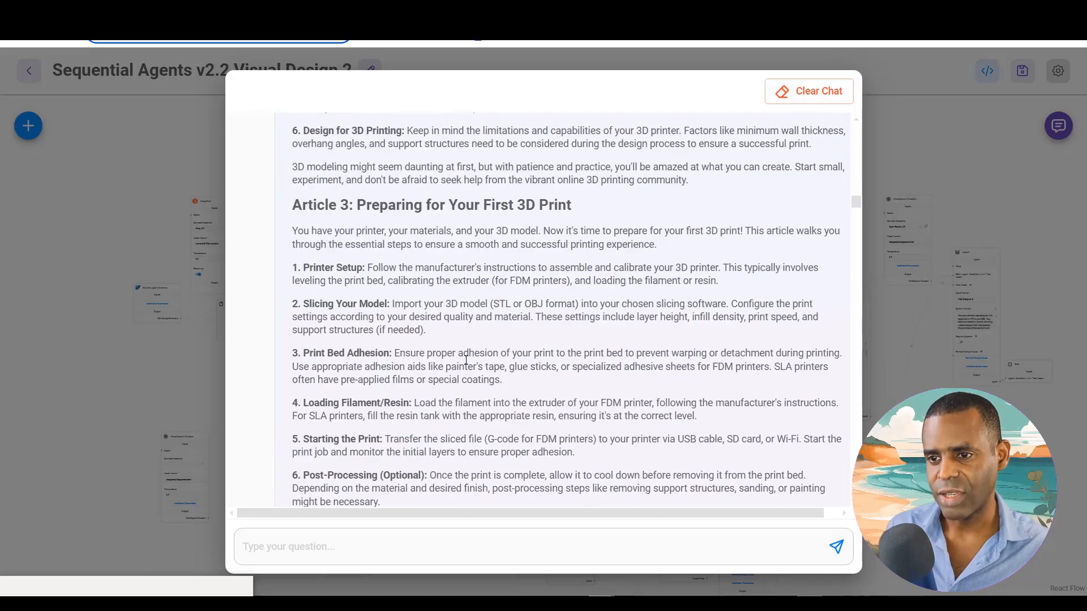
pyautogui.scroll(4, 466, 360)
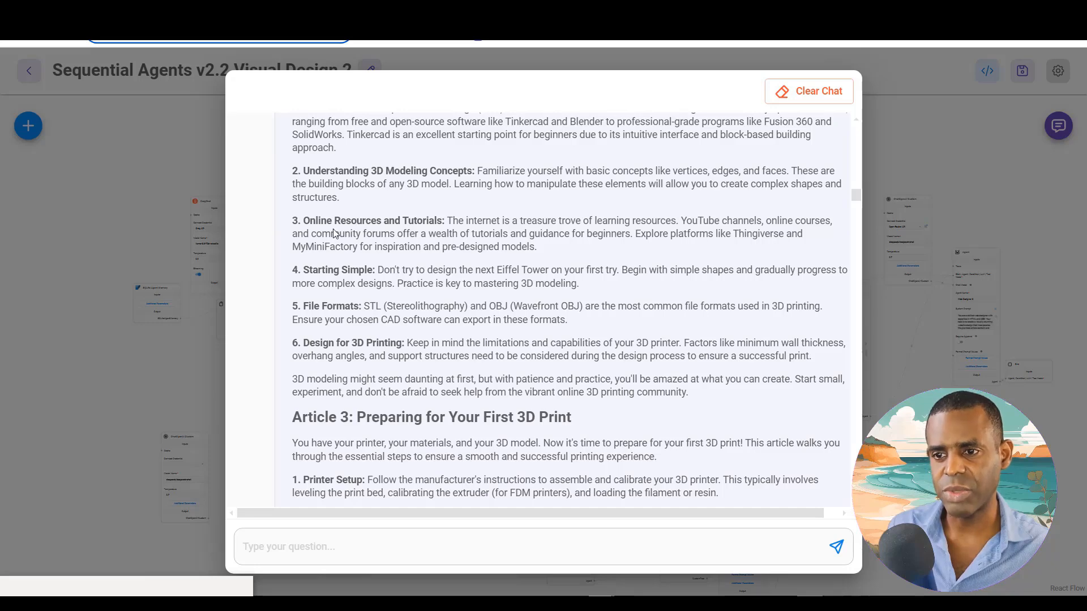
pyautogui.scroll(-6, 355, 260)
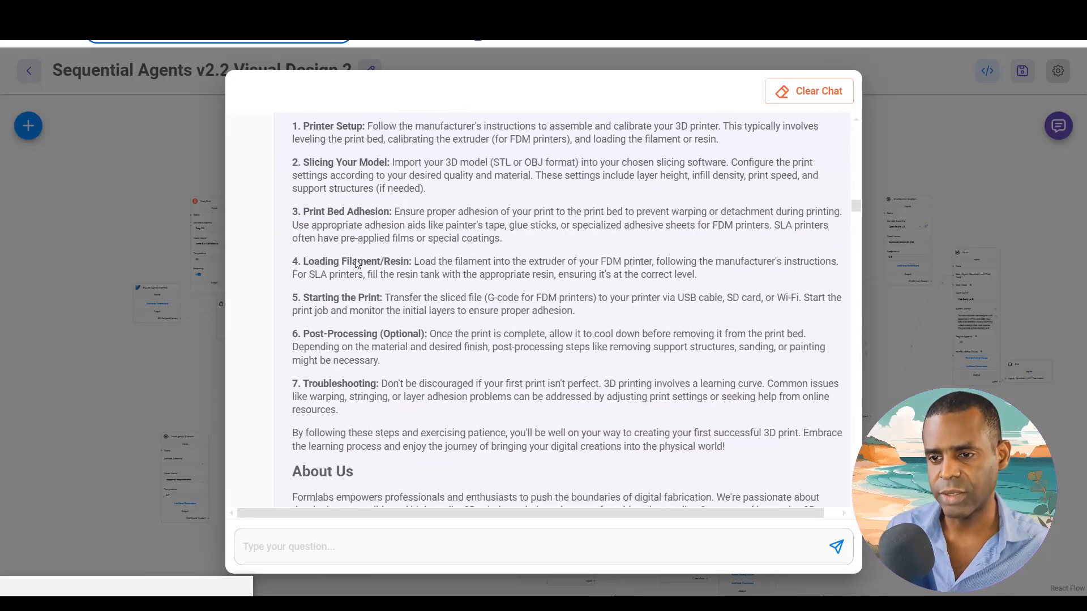
# - Examine the Brave Art Director and Flux Art Director image links and the Project Coordinator's table of image URL paths
pyautogui.scroll(-7, 356, 263)
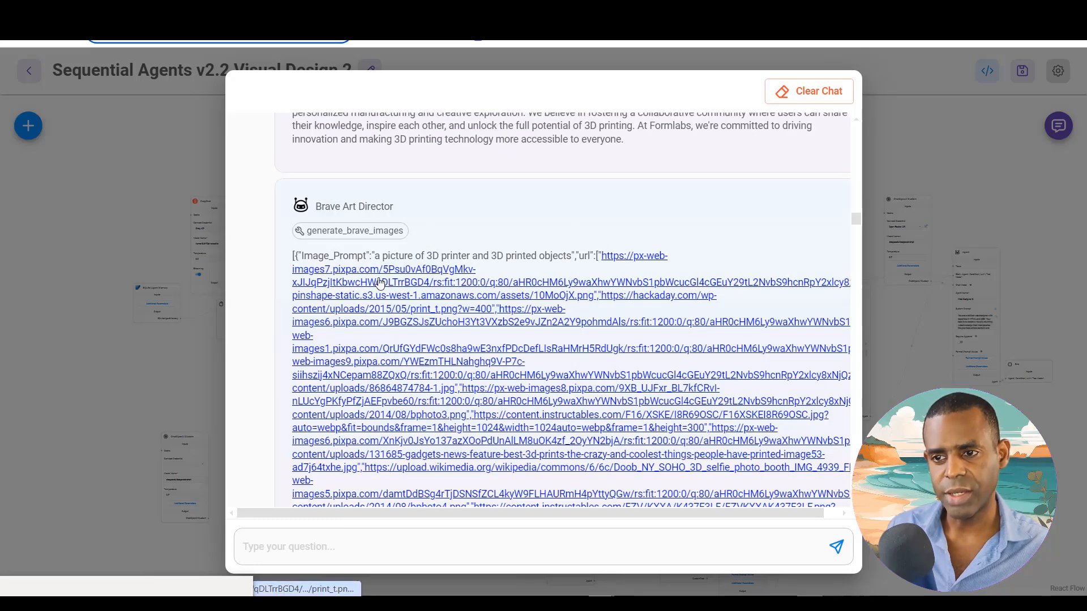
pyautogui.scroll(-5, 379, 283)
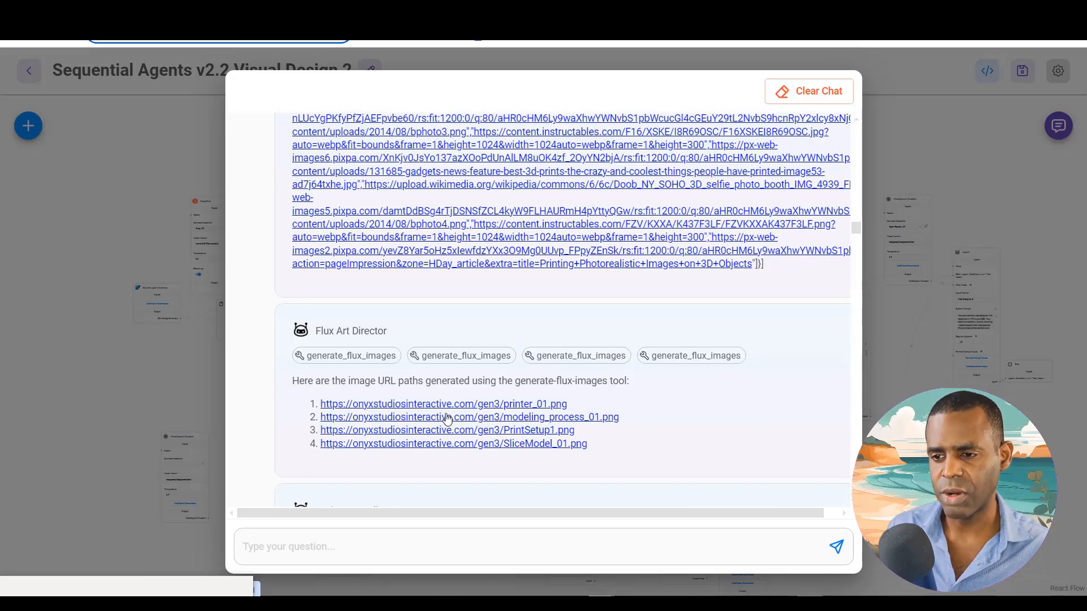
pyautogui.scroll(-4, 378, 426)
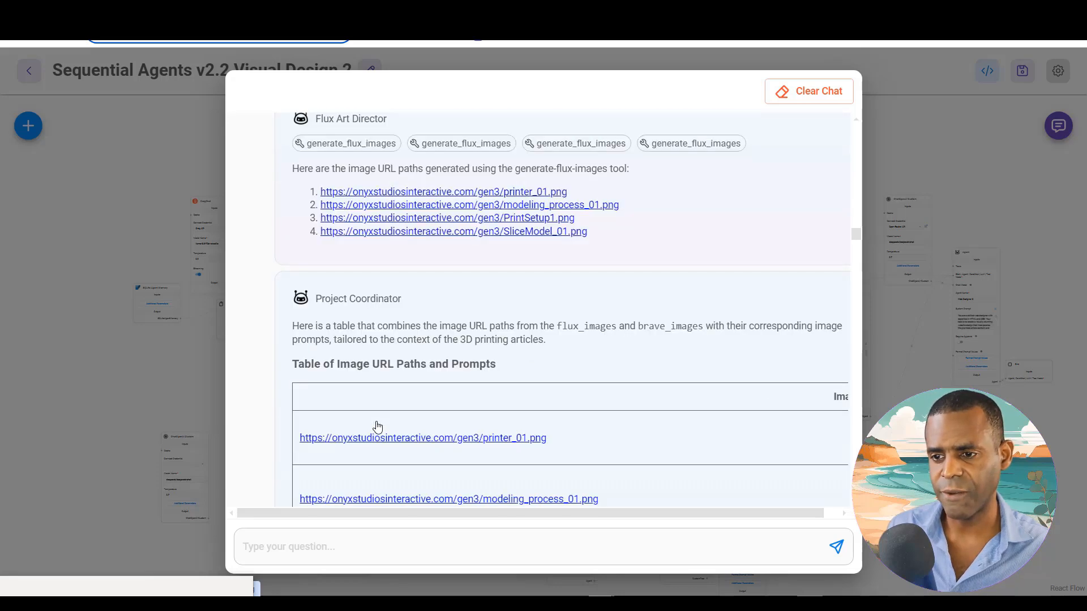
pyautogui.scroll(-8, 378, 426)
pyautogui.scroll(-5, 378, 426)
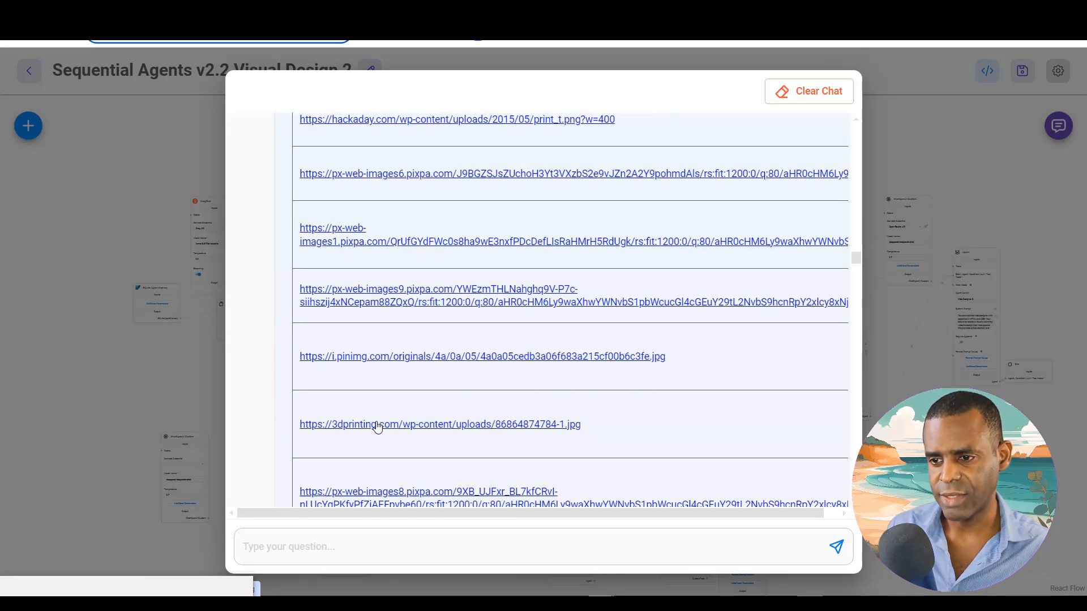
# - Skim the remaining image URL table, image usage notes, Web Designer 1 HTML and Content Writer text through to Web Designer 2's output
pyautogui.scroll(-5, 378, 426)
pyautogui.scroll(-5, 378, 425)
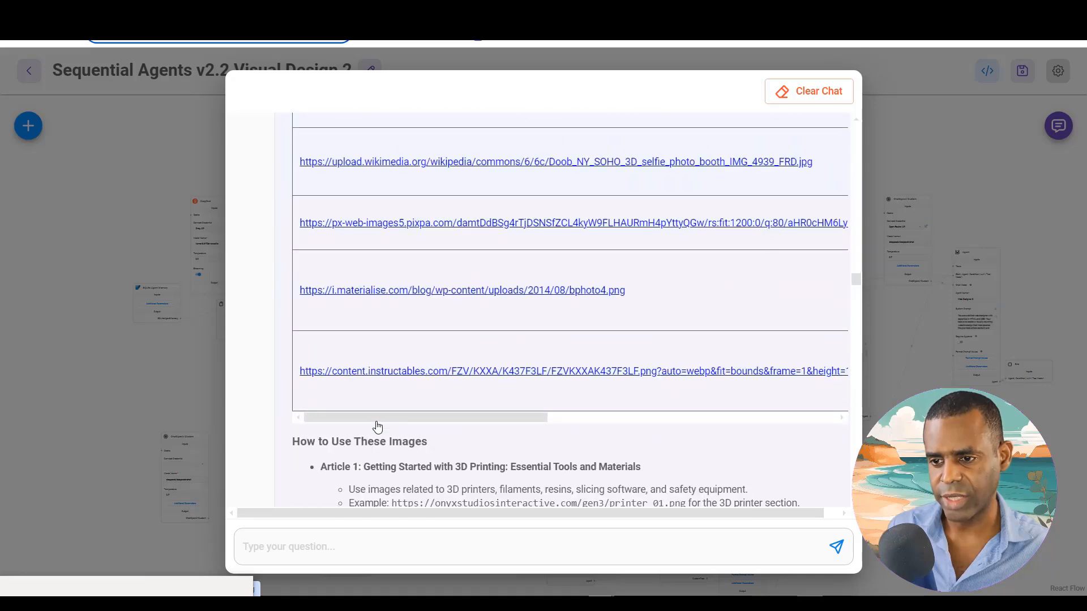
pyautogui.scroll(-10, 378, 425)
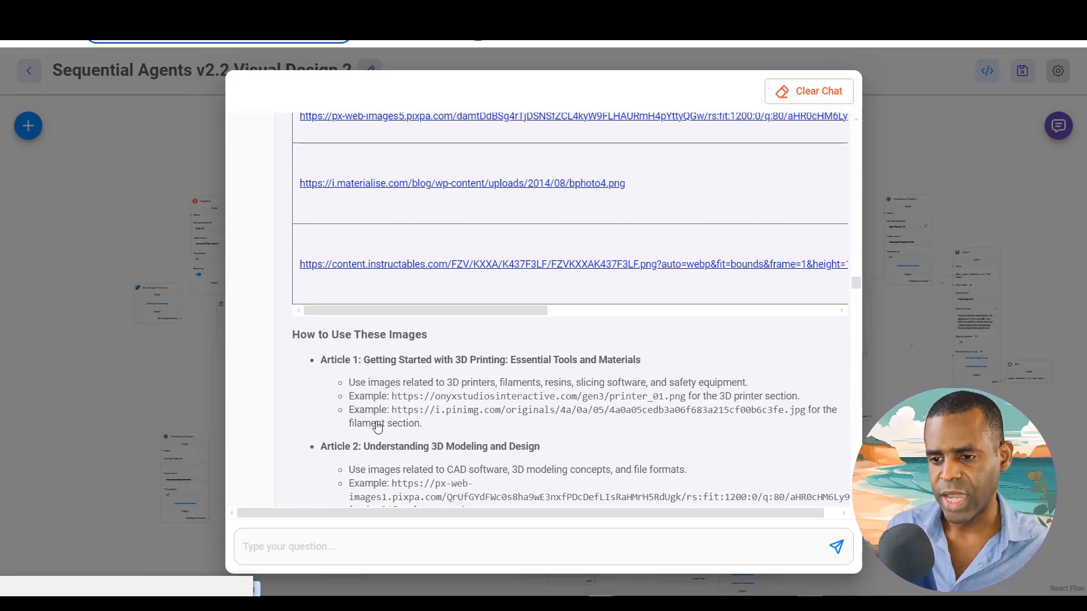
pyautogui.scroll(-15, 377, 426)
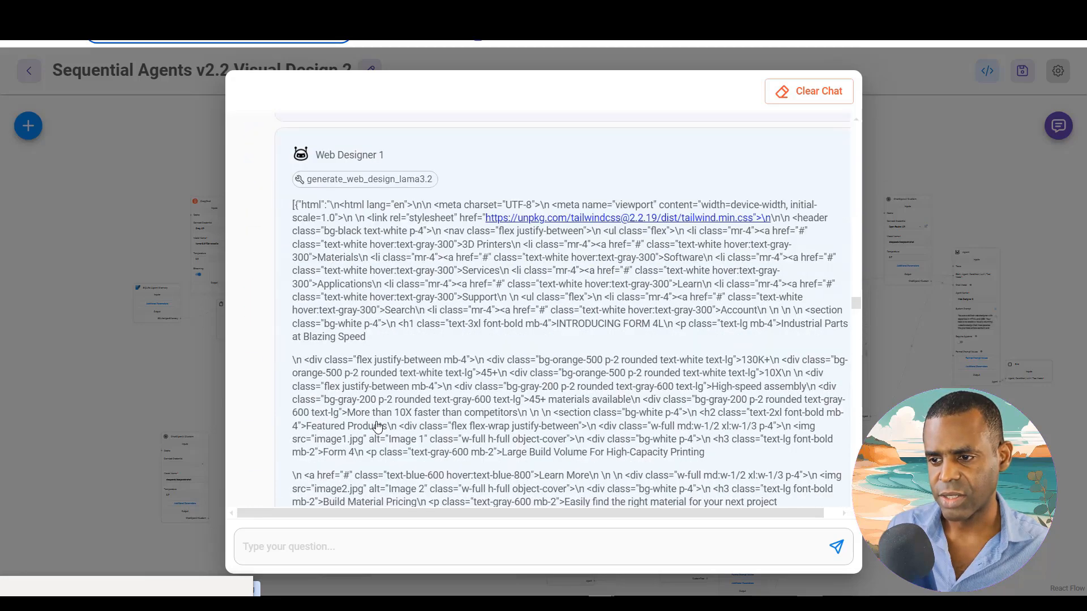
pyautogui.scroll(-15, 378, 426)
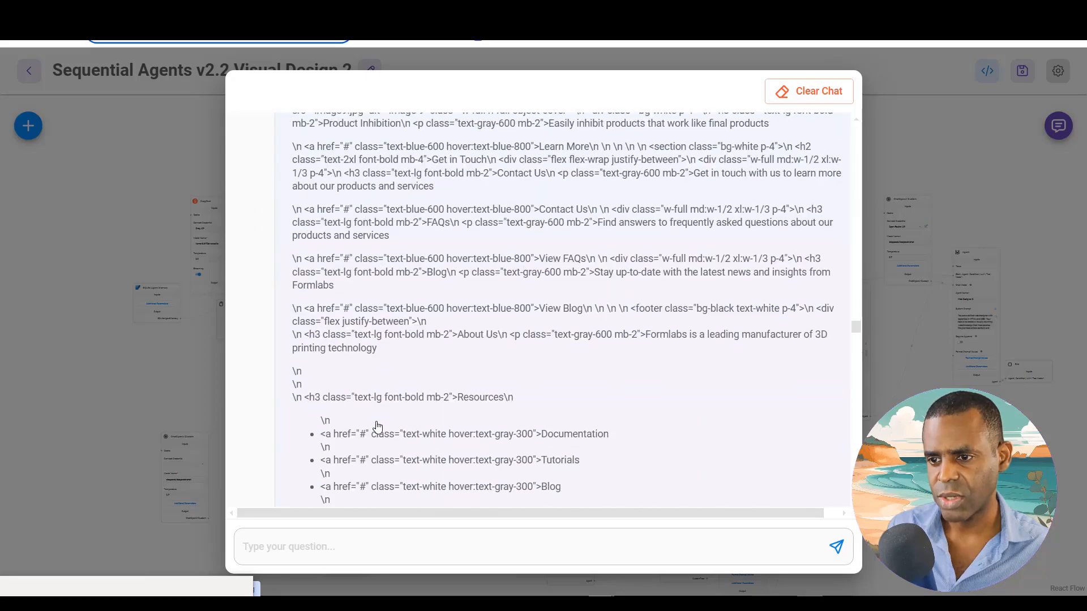
pyautogui.scroll(-15, 378, 426)
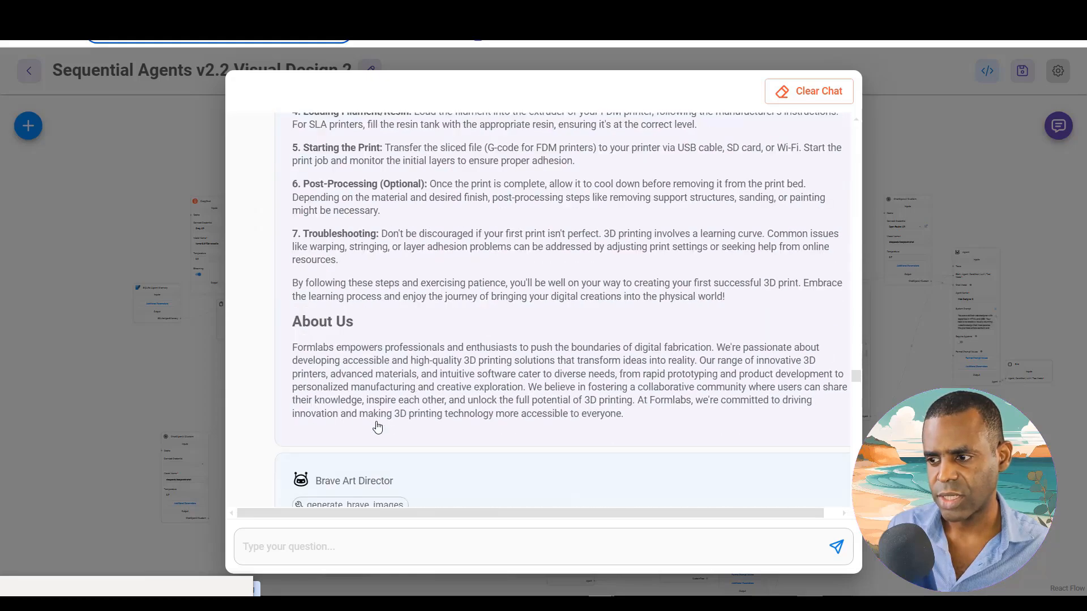
pyautogui.scroll(-15, 377, 426)
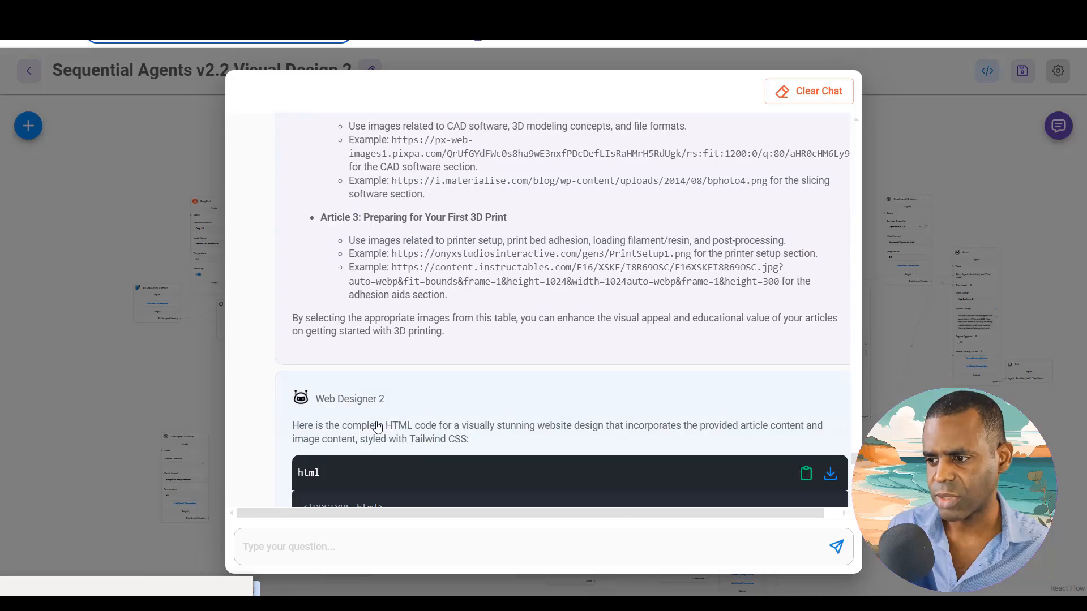
# - Examine Web Designer 2's Formlabs Website HTML code and compare it with the final output at the end of the chat
pyautogui.scroll(-5, 378, 425)
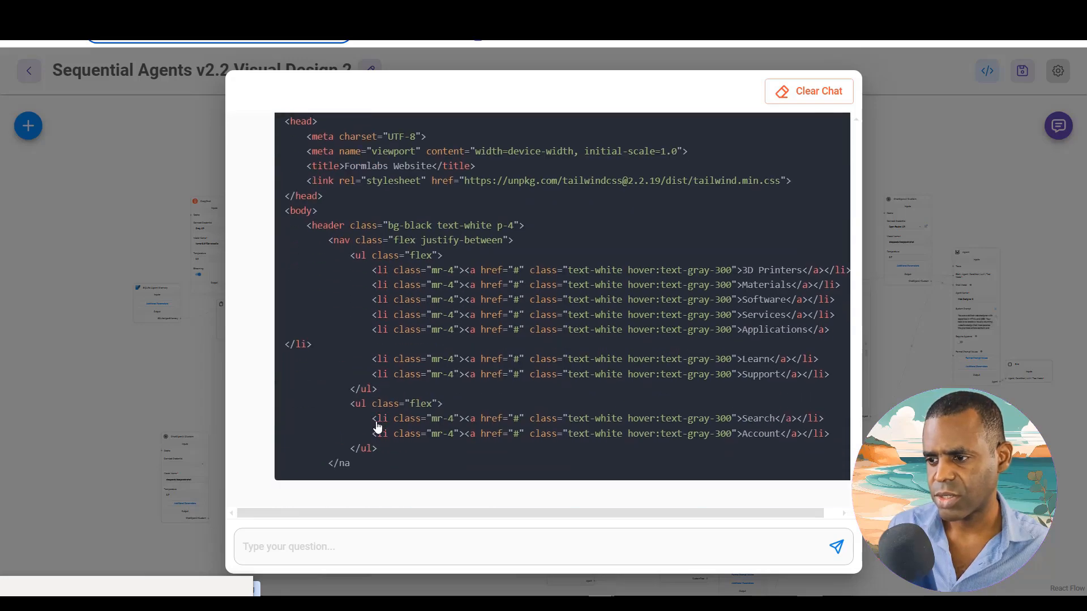
pyautogui.scroll(-7, 378, 426)
pyautogui.scroll(2, 377, 426)
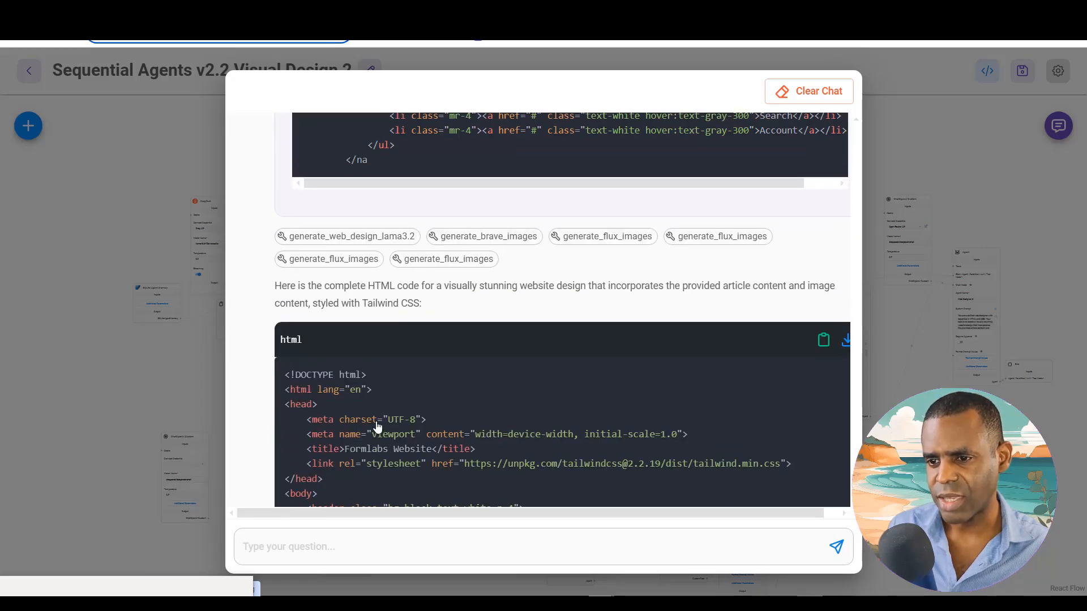
pyautogui.scroll(-5, 378, 426)
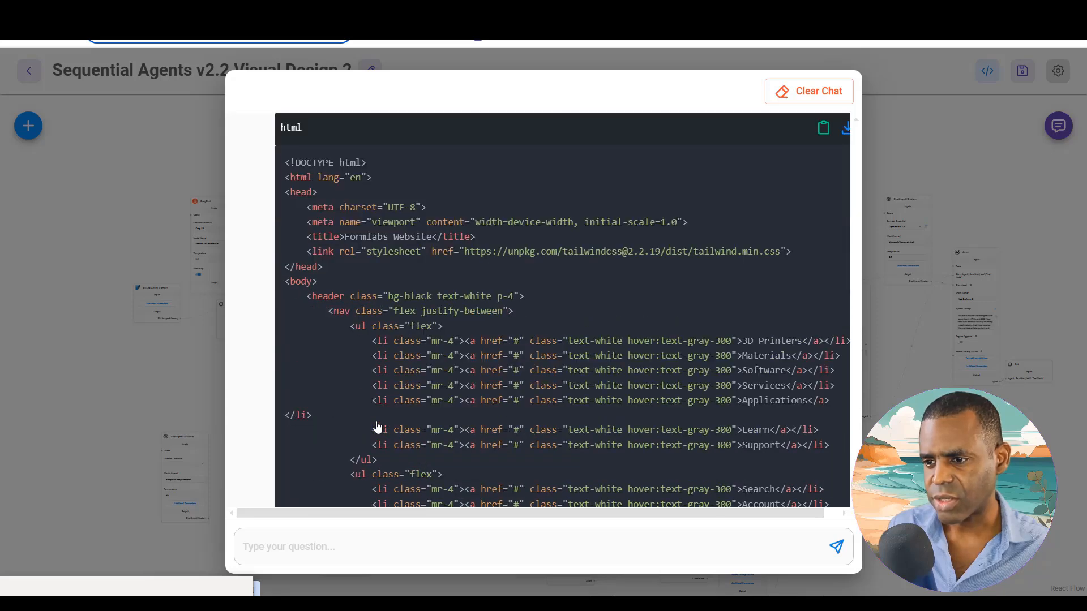
pyautogui.scroll(-2, 378, 425)
pyautogui.scroll(3, 377, 425)
pyautogui.scroll(-5, 378, 425)
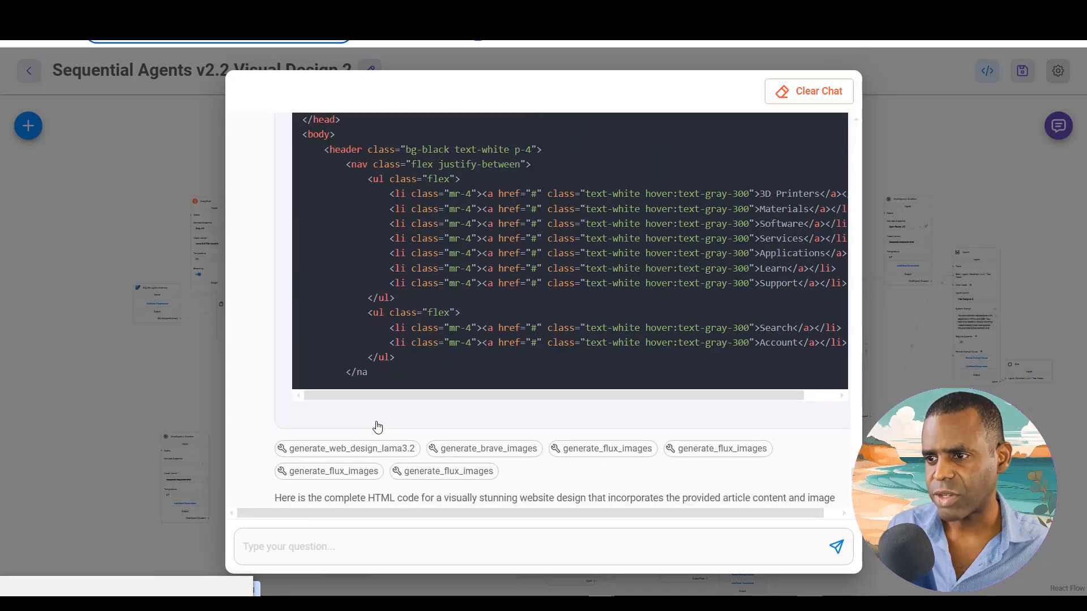
pyautogui.scroll(7, 378, 425)
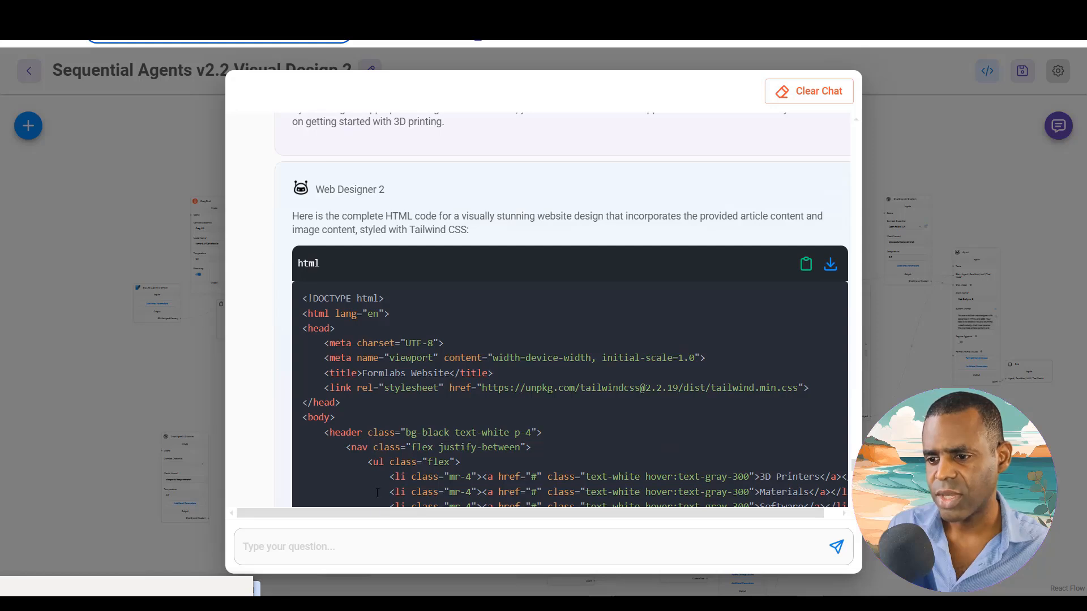
# - Download Web Designer 2's HTML code as a file, view the page in the browser, and return to the chat
pyautogui.moveTo(421, 515); pyautogui.dragTo(543, 514)
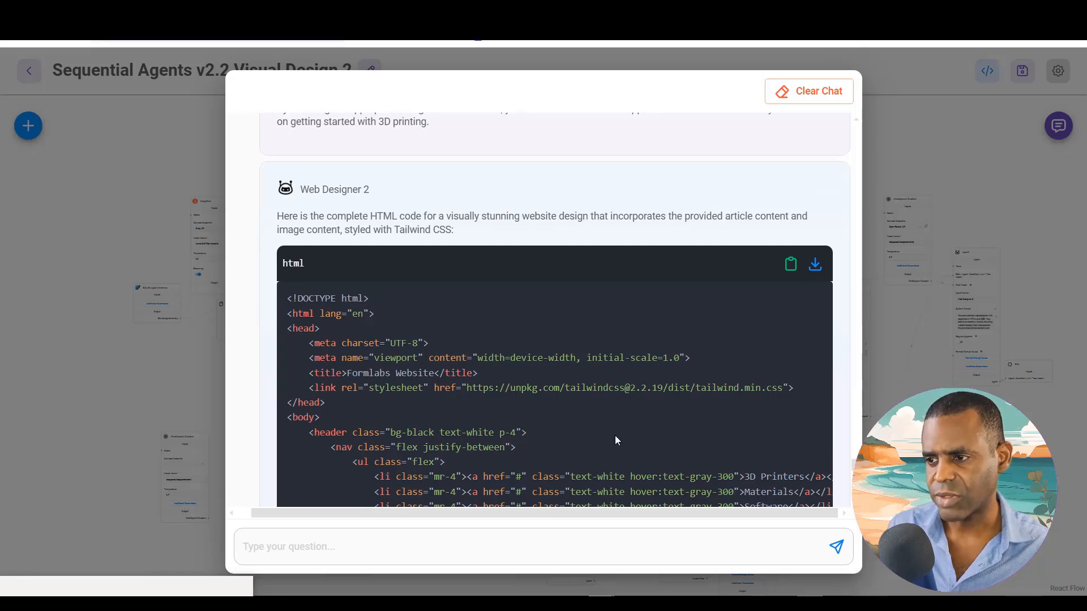
pyautogui.click(814, 267)
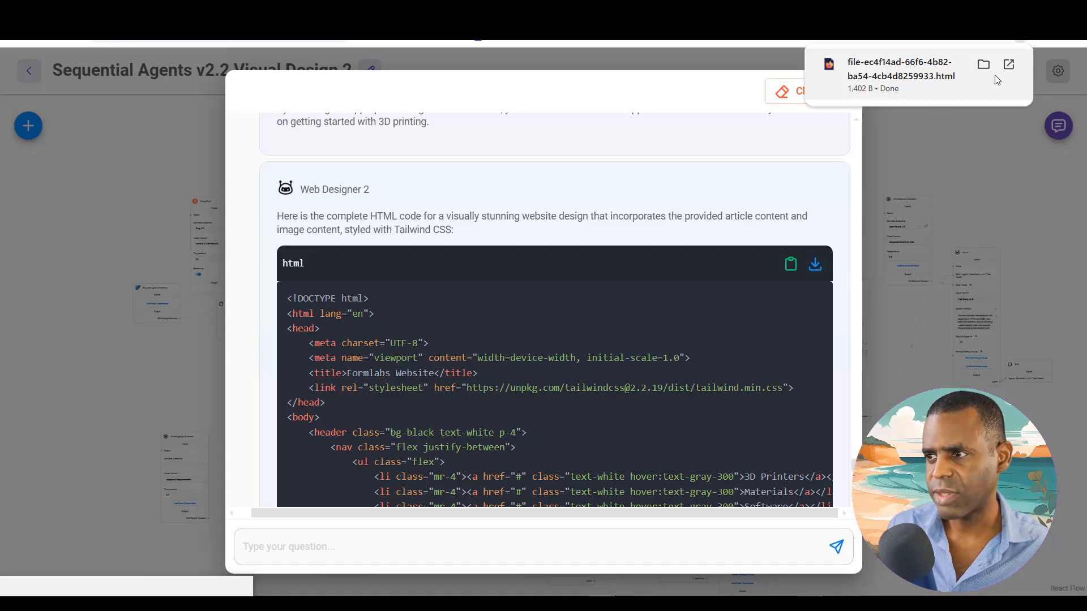
pyautogui.click(1010, 64)
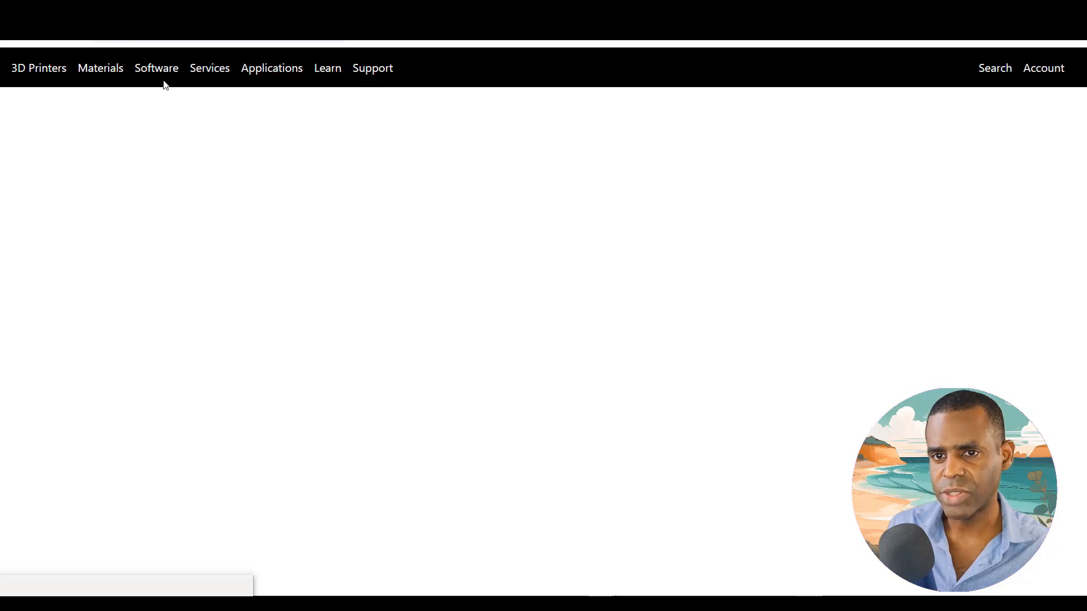
pyautogui.click(436, 25)
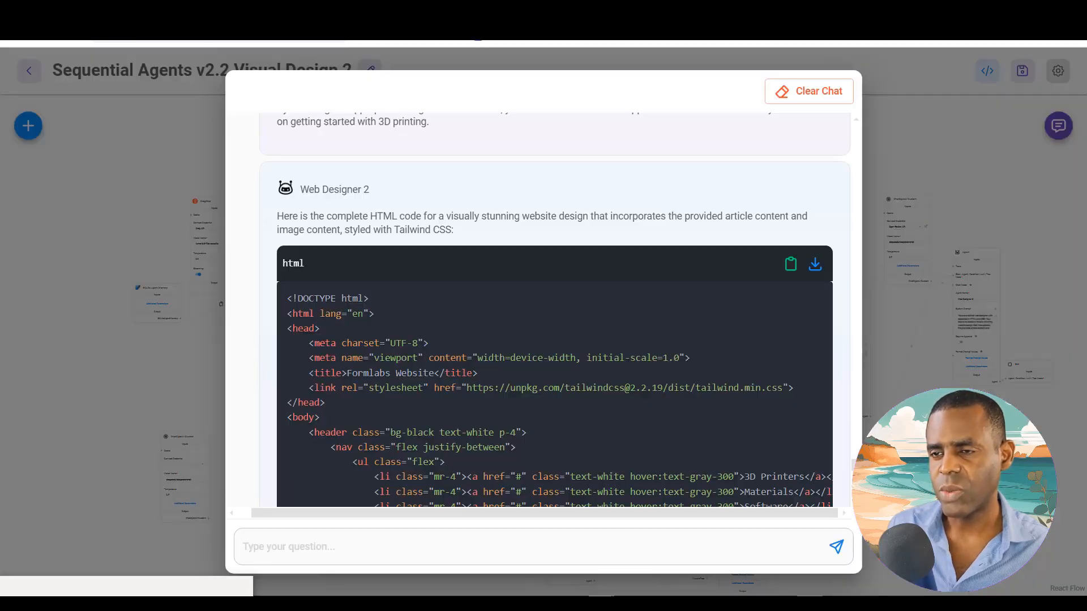
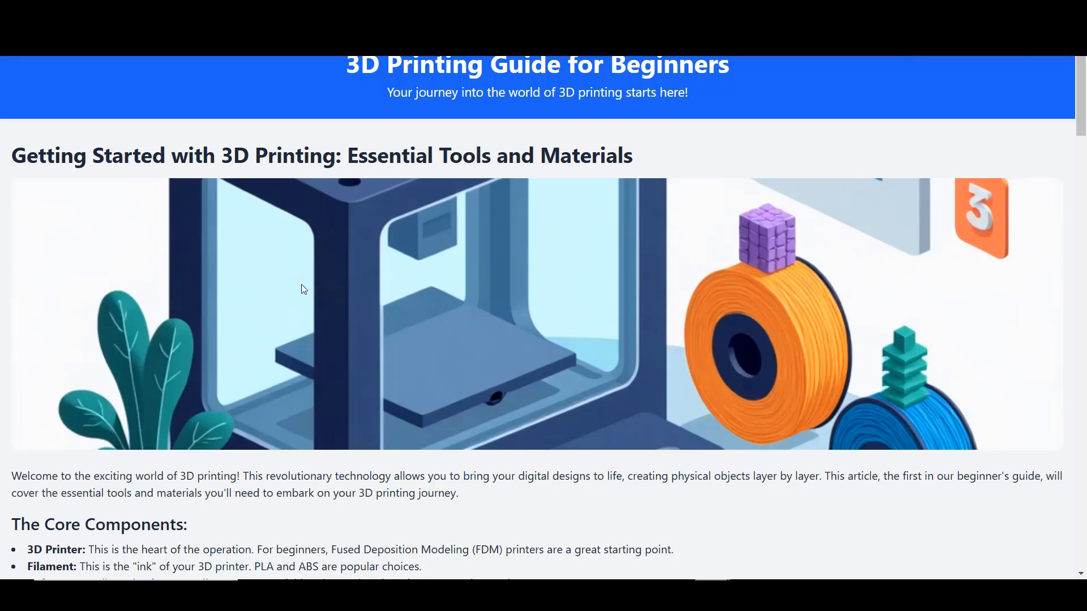
# - Review the generated 3D Printing Guide for Beginners page with full-width images, down to its About Us section
pyautogui.scroll(-12, 304, 289)
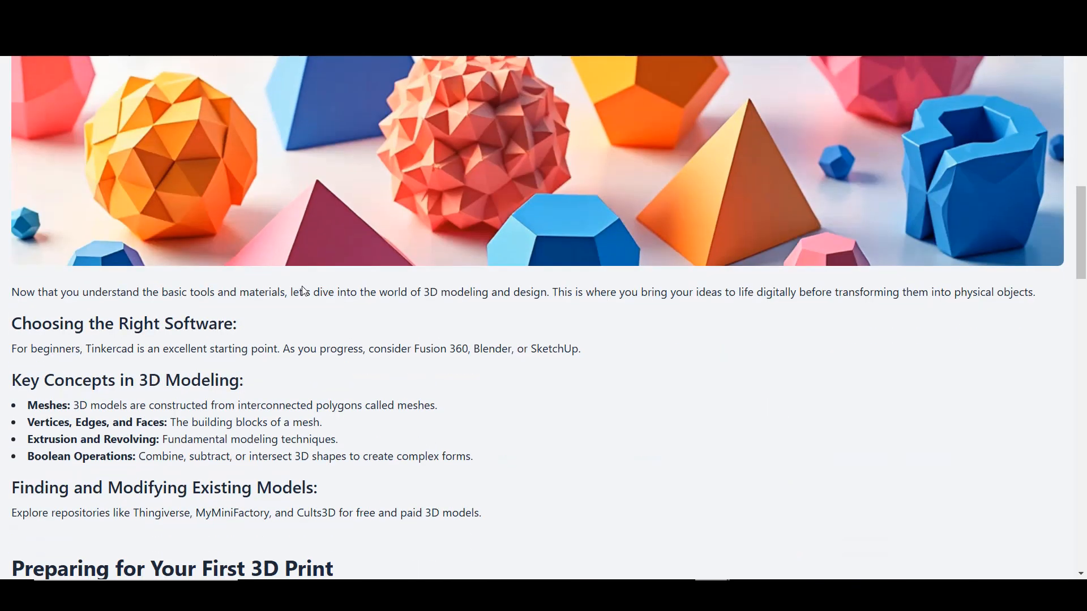
pyautogui.scroll(-15, 304, 291)
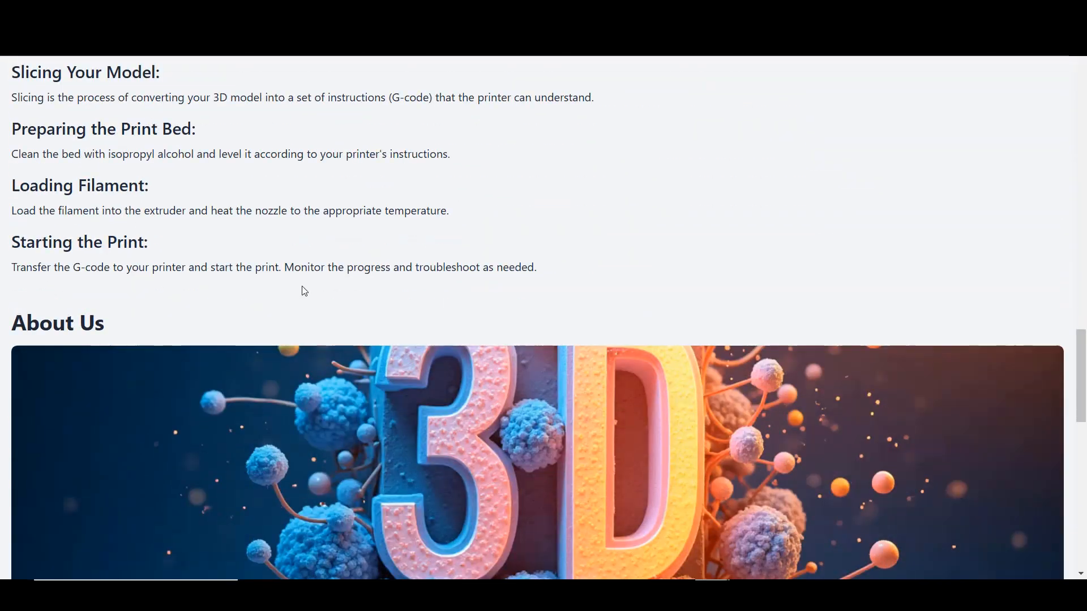
pyautogui.scroll(20, 304, 291)
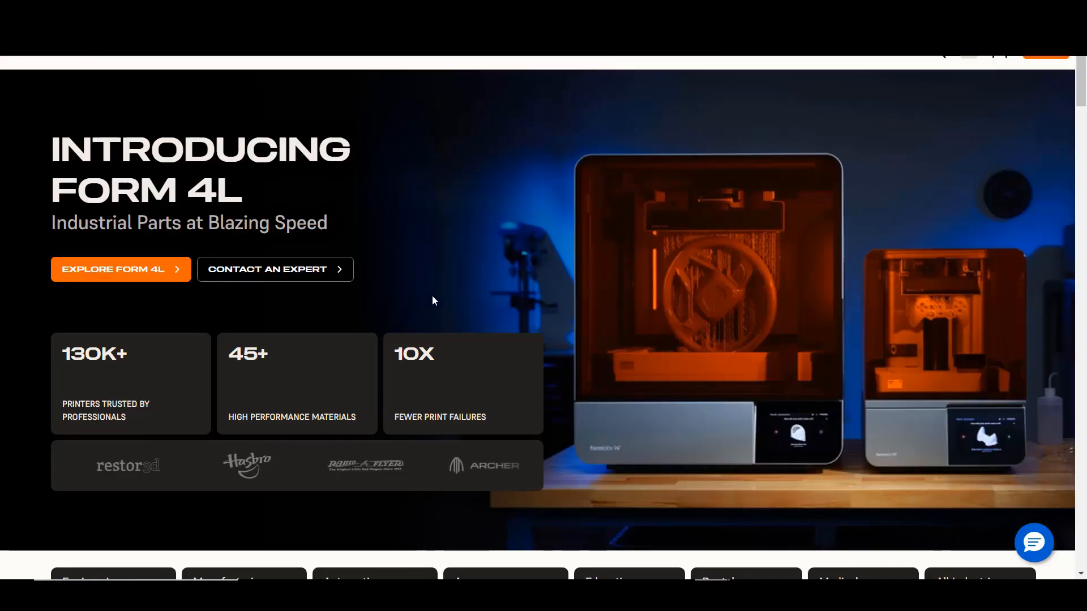
# - Review the original Formlabs home page, including the industry tiles, Featured Products and Introducing Form 4L sections
pyautogui.scroll(-8, 432, 298)
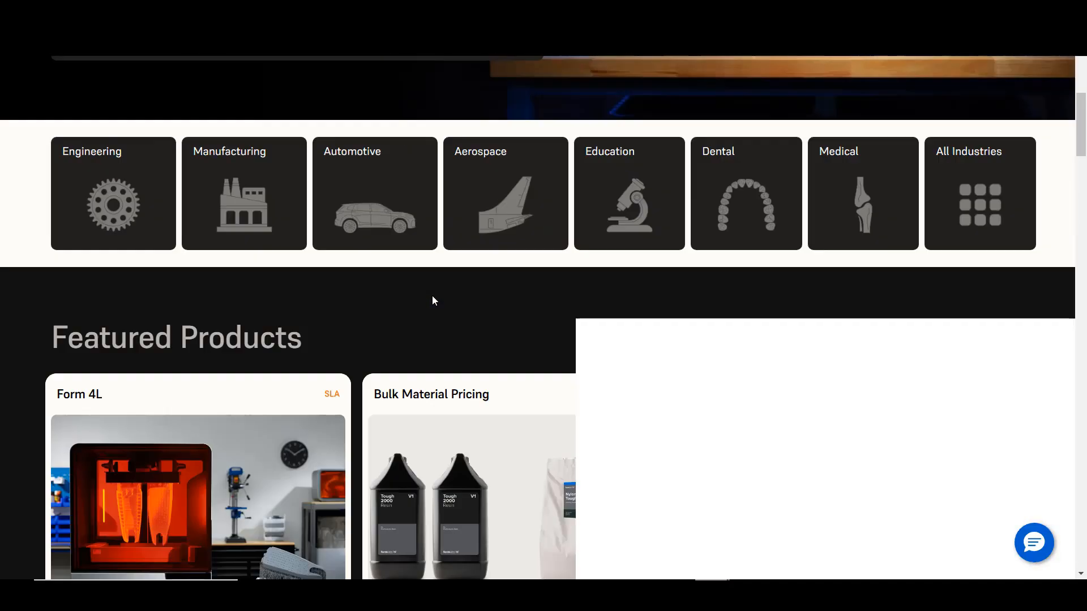
pyautogui.scroll(-15, 432, 300)
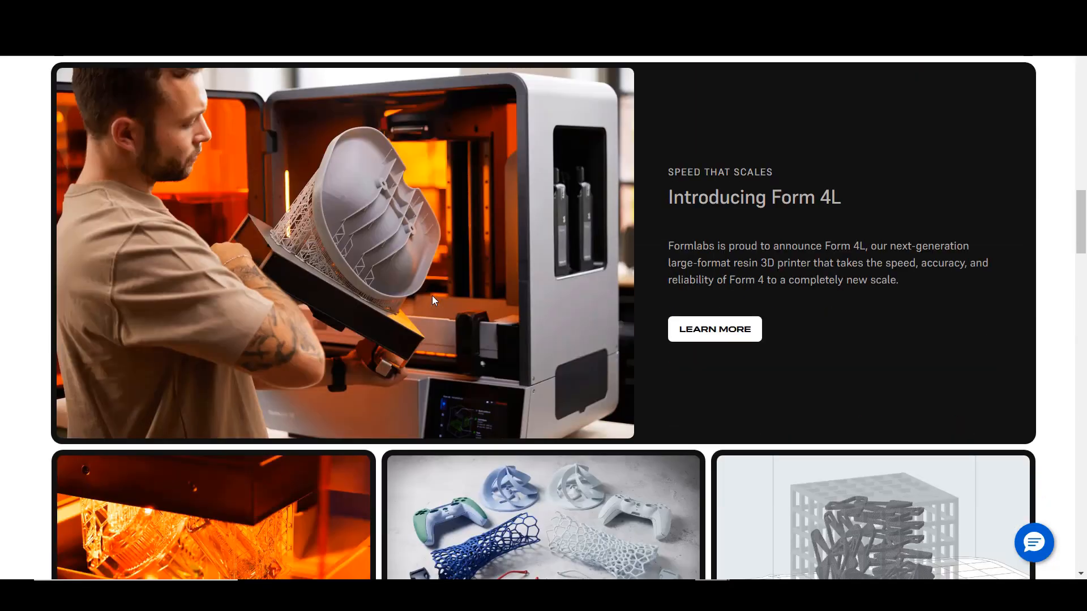
pyautogui.scroll(10, 467, 304)
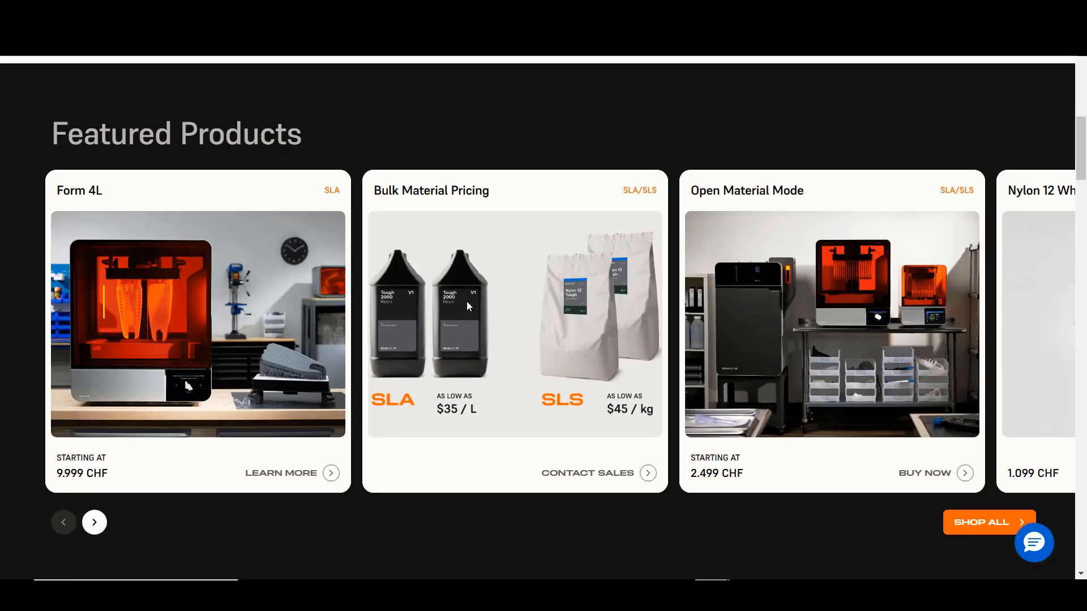
pyautogui.scroll(8, 467, 301)
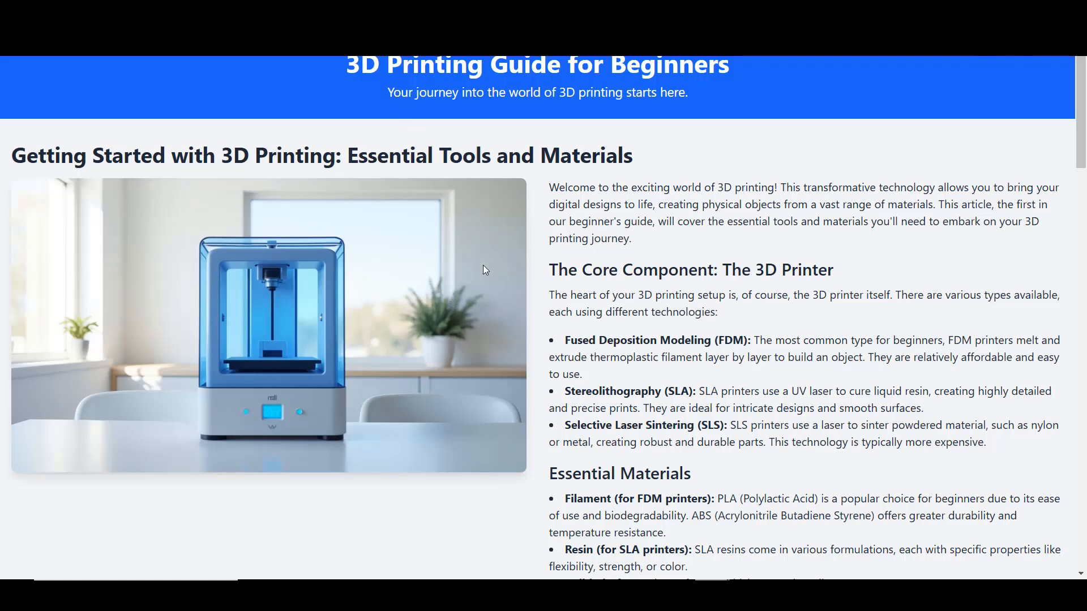
# - Review the two-column version of the 3D Printing Guide for Beginners page, from essential materials to the first print section
pyautogui.scroll(-10, 491, 279)
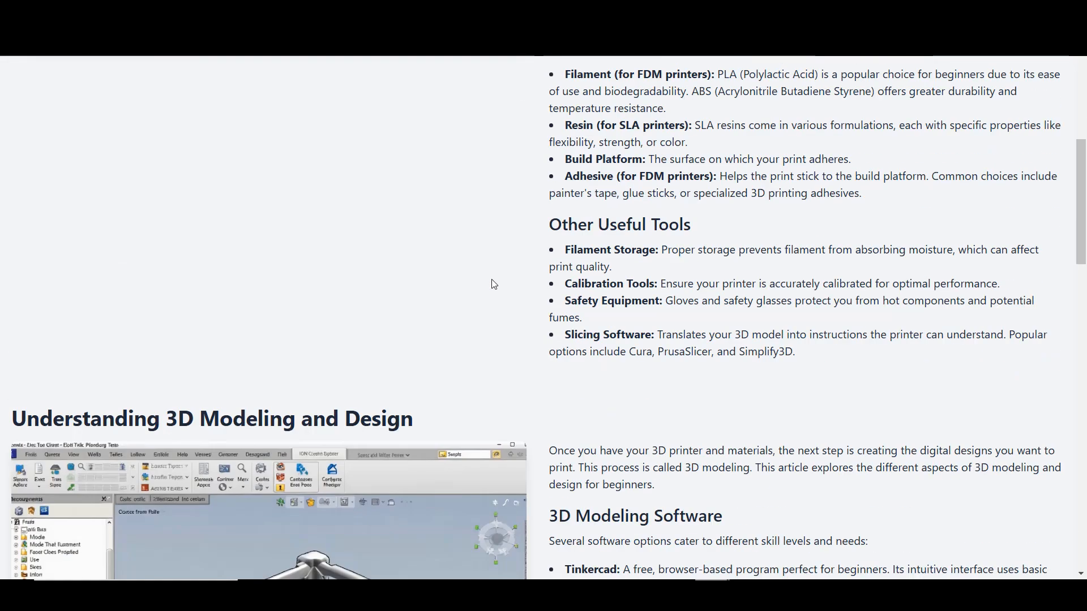
pyautogui.scroll(-12, 492, 280)
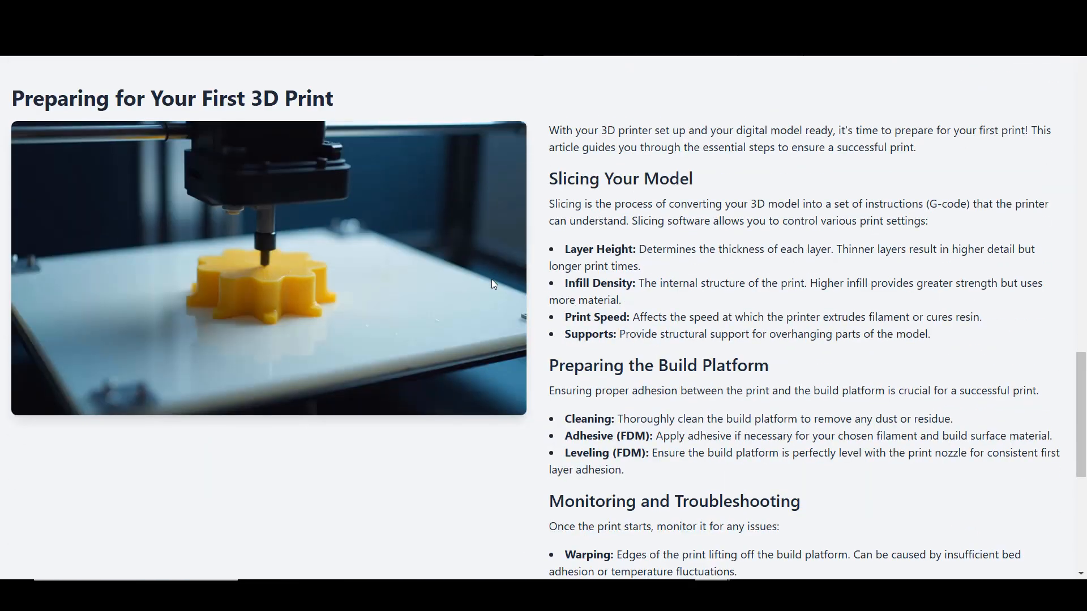
pyautogui.scroll(-2, 492, 283)
pyautogui.scroll(16, 493, 283)
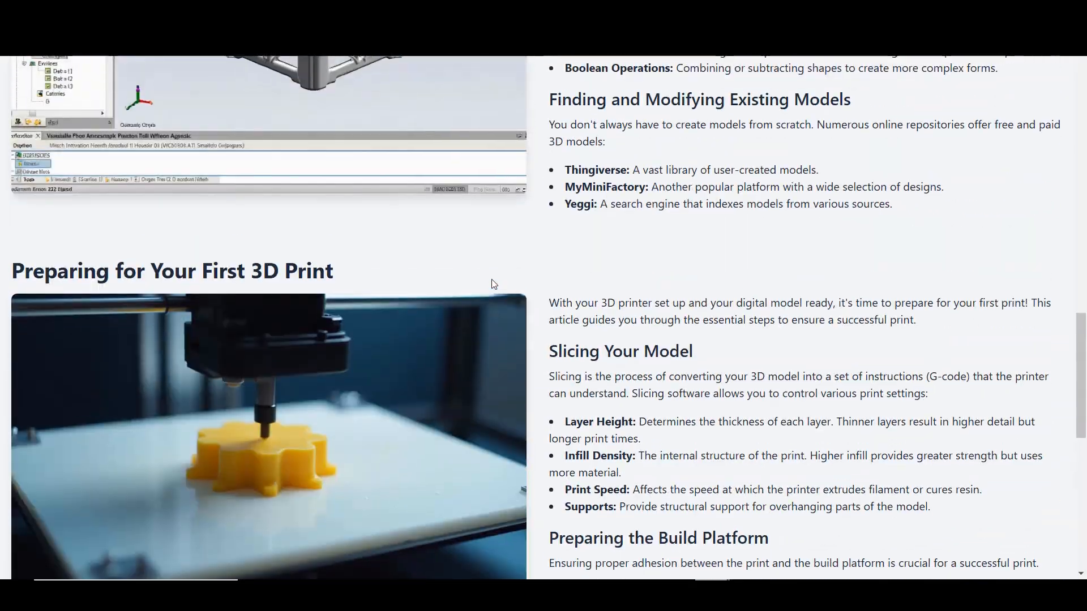
pyautogui.scroll(6, 492, 284)
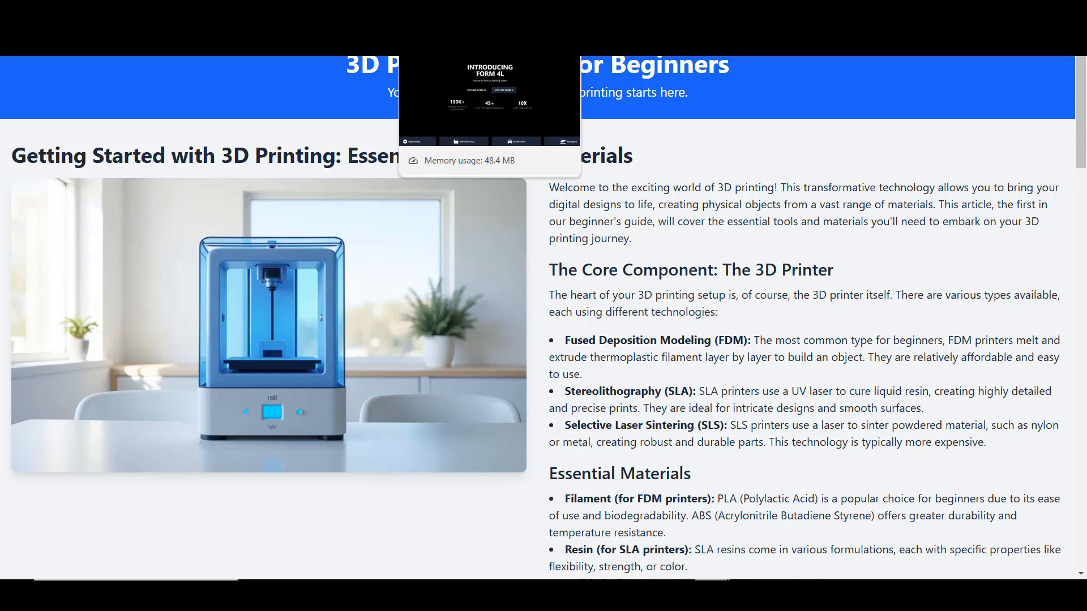
# - Switch to the generated Introducing Form 4L page and review its industry tiles, featured products, materials and prototyping sections
pyautogui.click(492, 45)
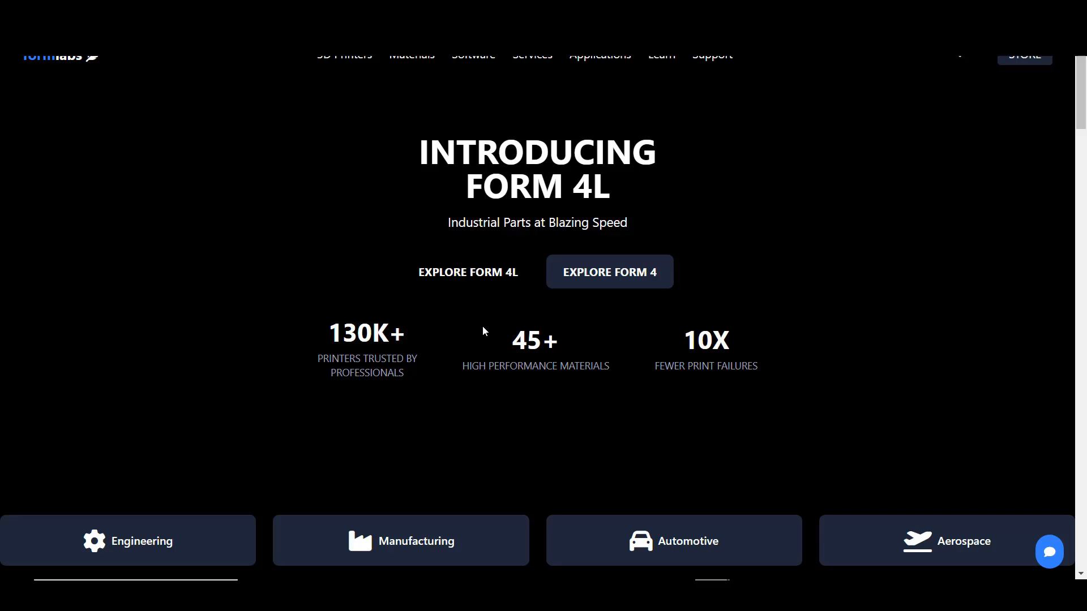
pyautogui.scroll(-15, 483, 328)
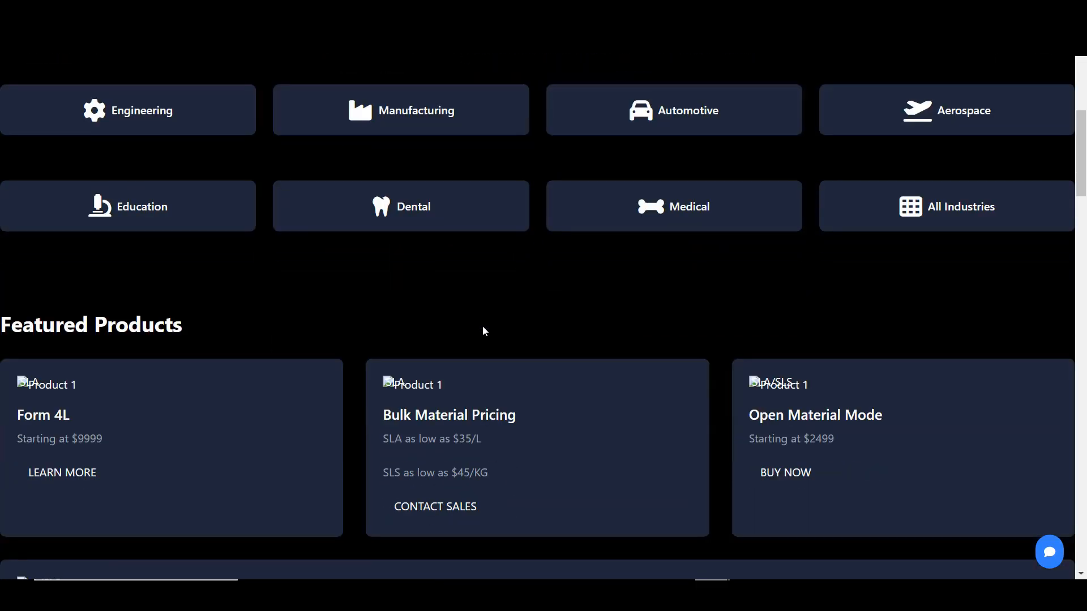
pyautogui.scroll(-6, 483, 331)
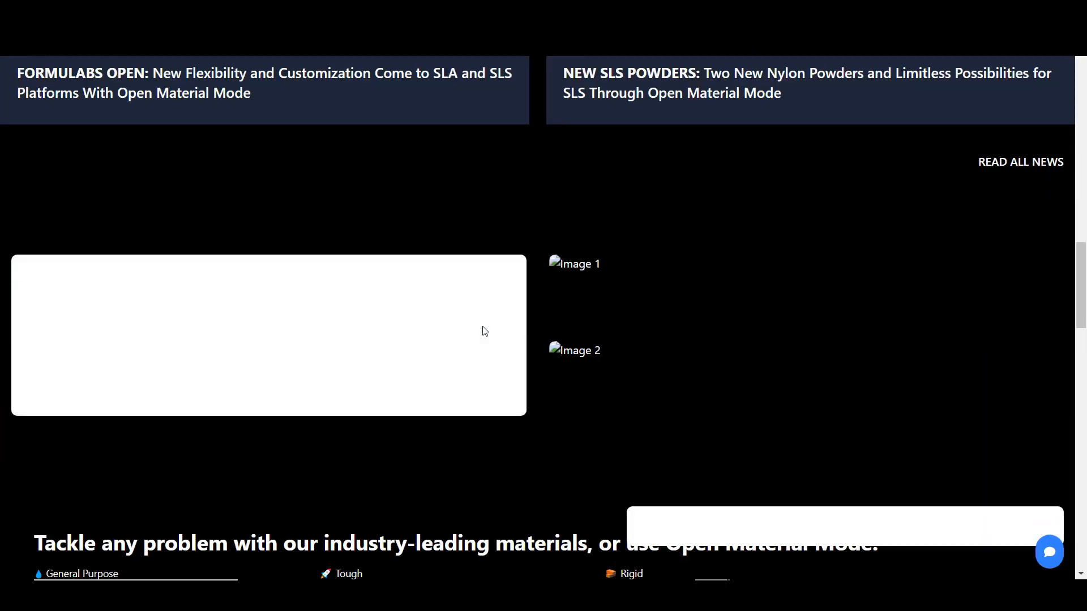
pyautogui.scroll(-7, 483, 327)
pyautogui.scroll(-10, 483, 330)
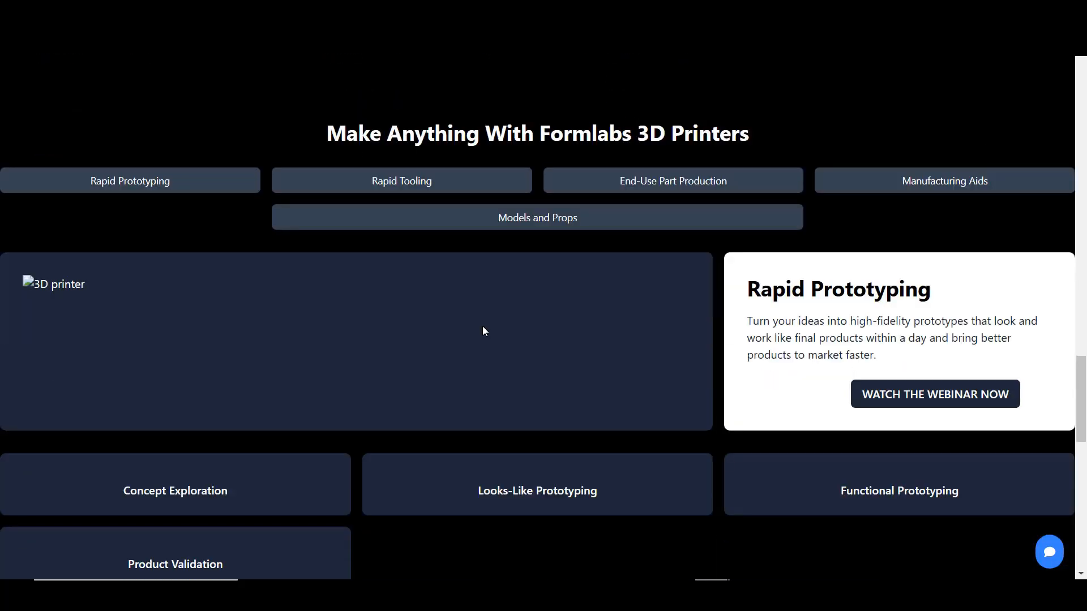
pyautogui.scroll(20, 482, 327)
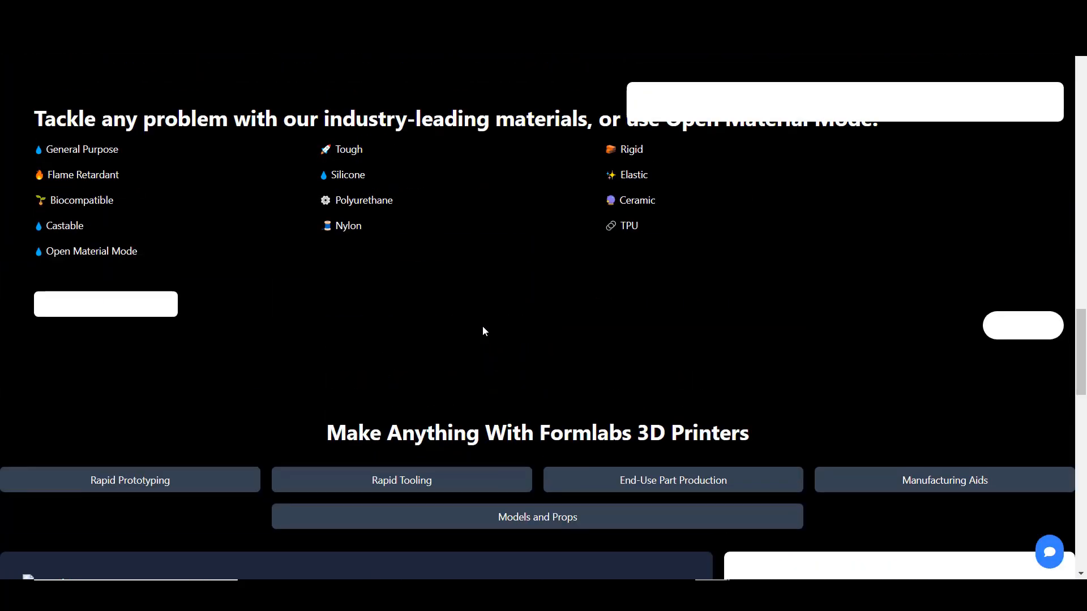
pyautogui.scroll(12, 482, 331)
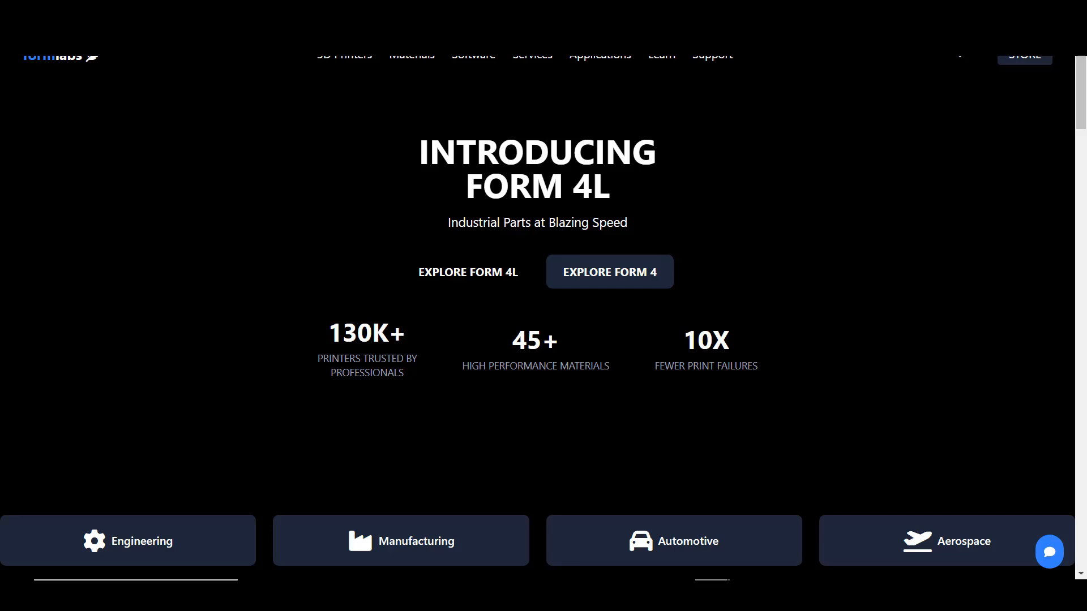
# - Switch to the generated 3D Printing for Beginners page and review its essential tools, 3D modeling and first print sections
pyautogui.click(170, 11)
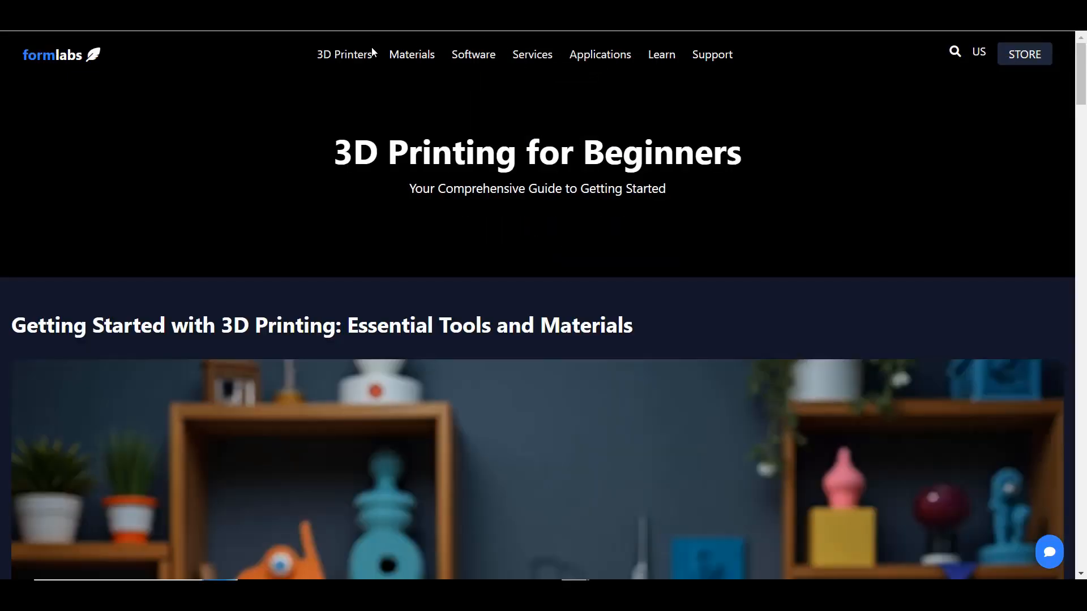
pyautogui.scroll(-3, 469, 197)
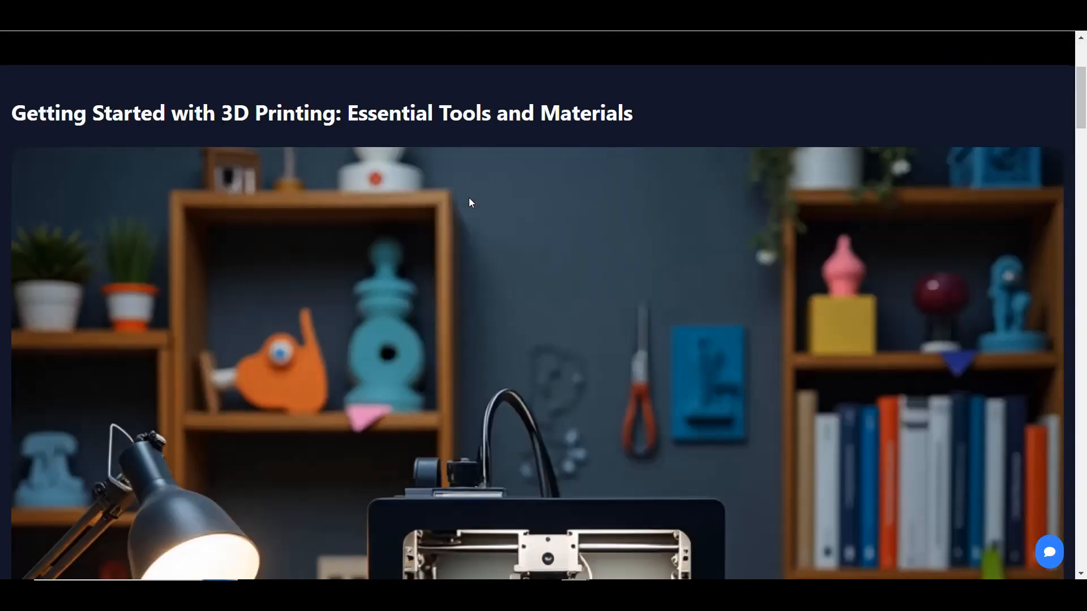
pyautogui.scroll(-10, 470, 199)
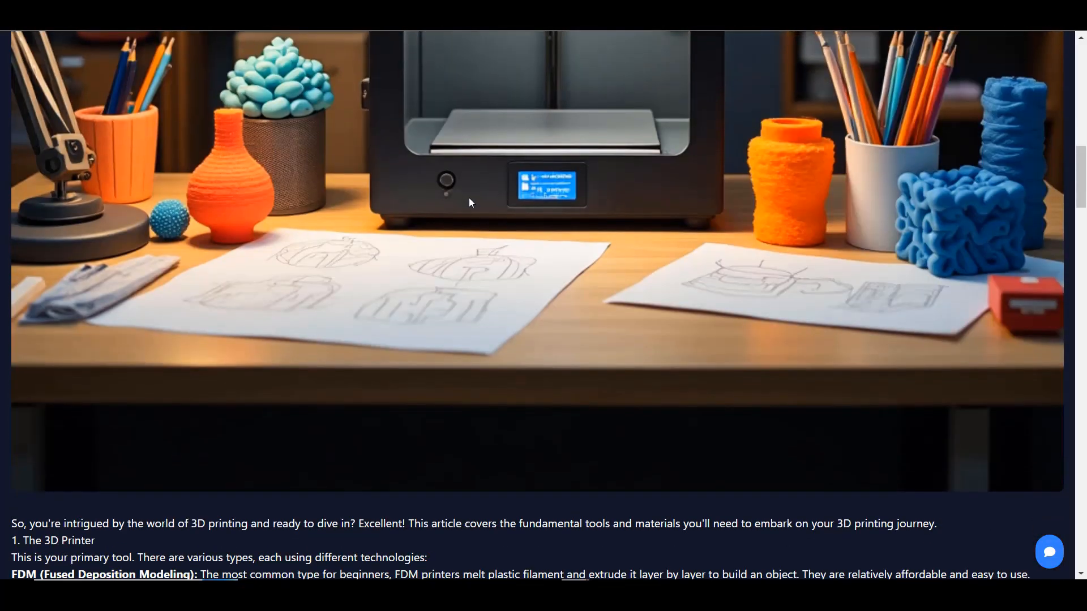
pyautogui.scroll(-13, 470, 202)
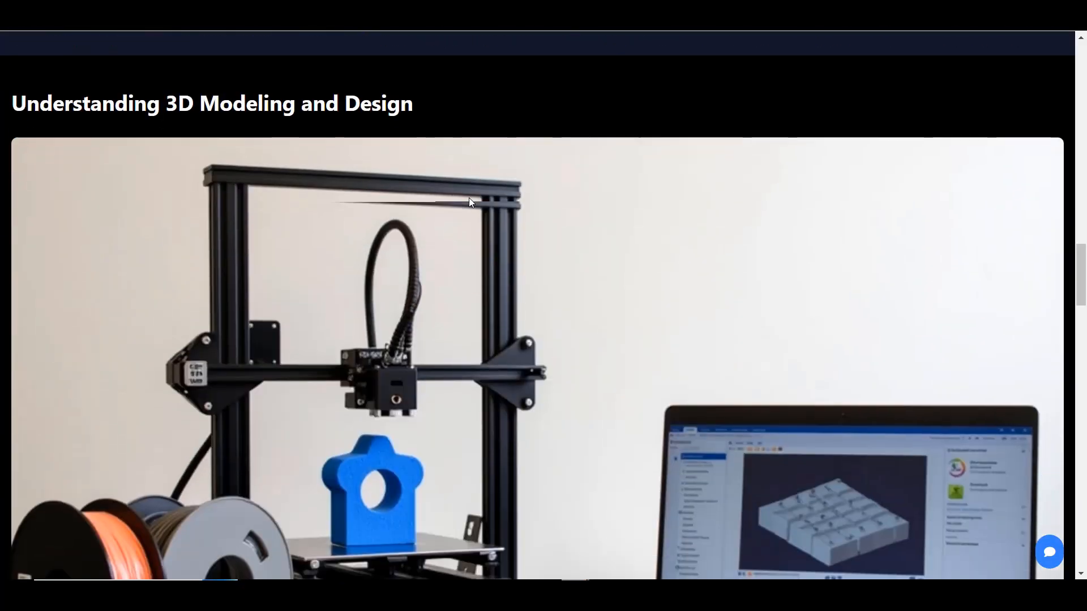
pyautogui.scroll(-8, 469, 202)
pyautogui.scroll(-6, 469, 198)
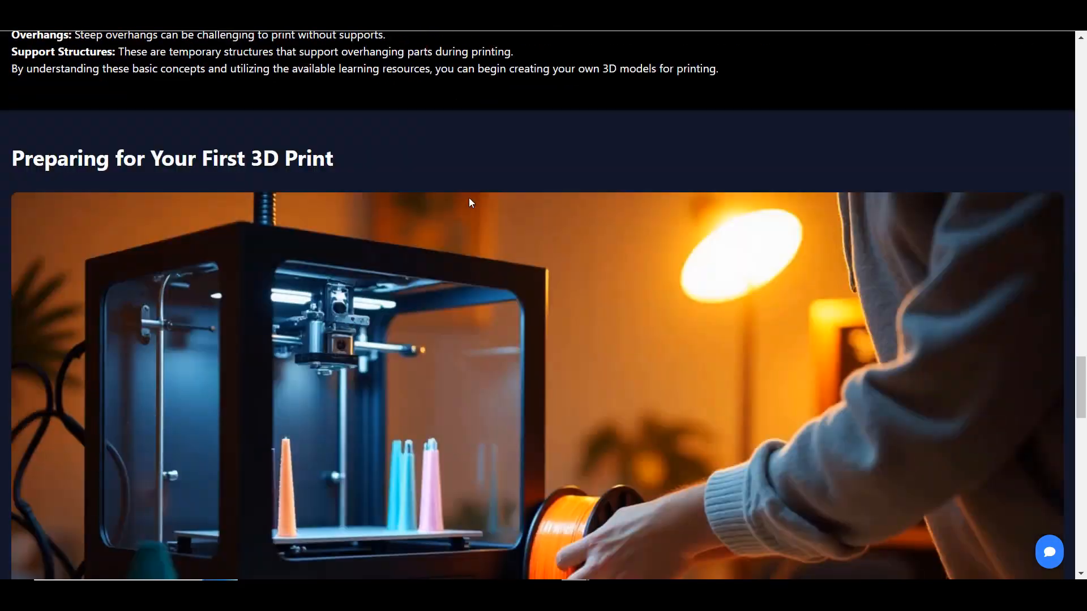
pyautogui.scroll(-5, 469, 198)
pyautogui.scroll(-7, 469, 203)
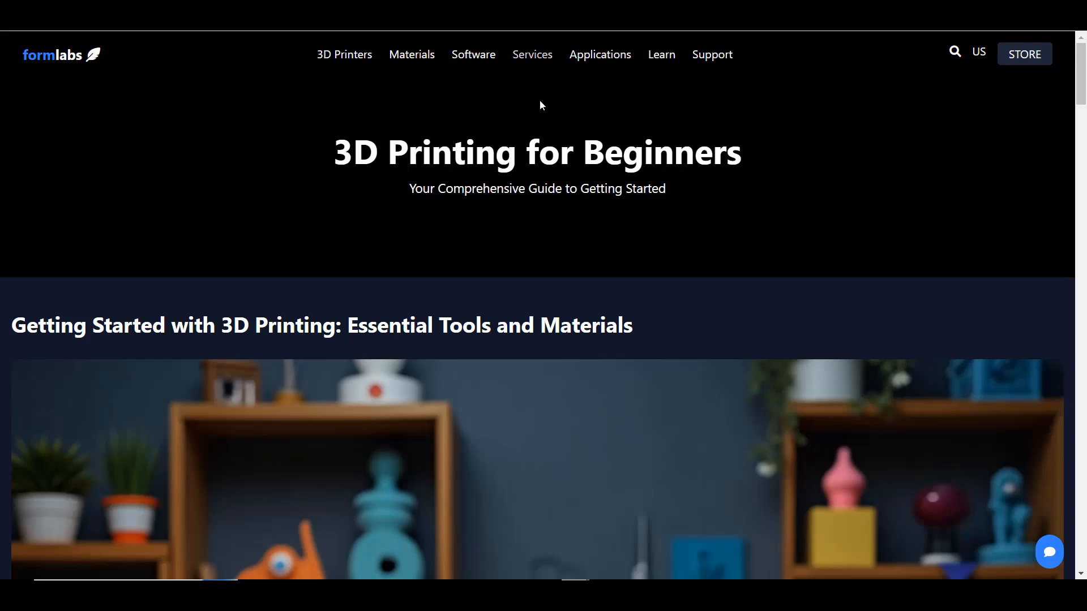
# - Compare the header area of the 3D Printing for Beginners page with that of the generated Introducing Form 4L page
pyautogui.scroll(-3, 537, 130)
pyautogui.scroll(-3, 536, 129)
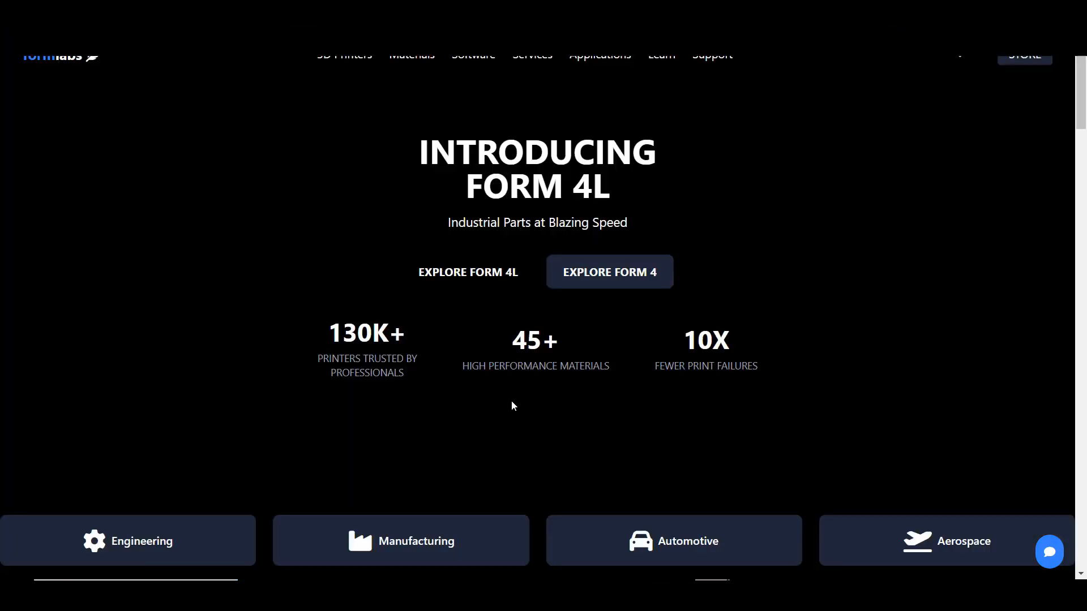
pyautogui.scroll(-5, 514, 406)
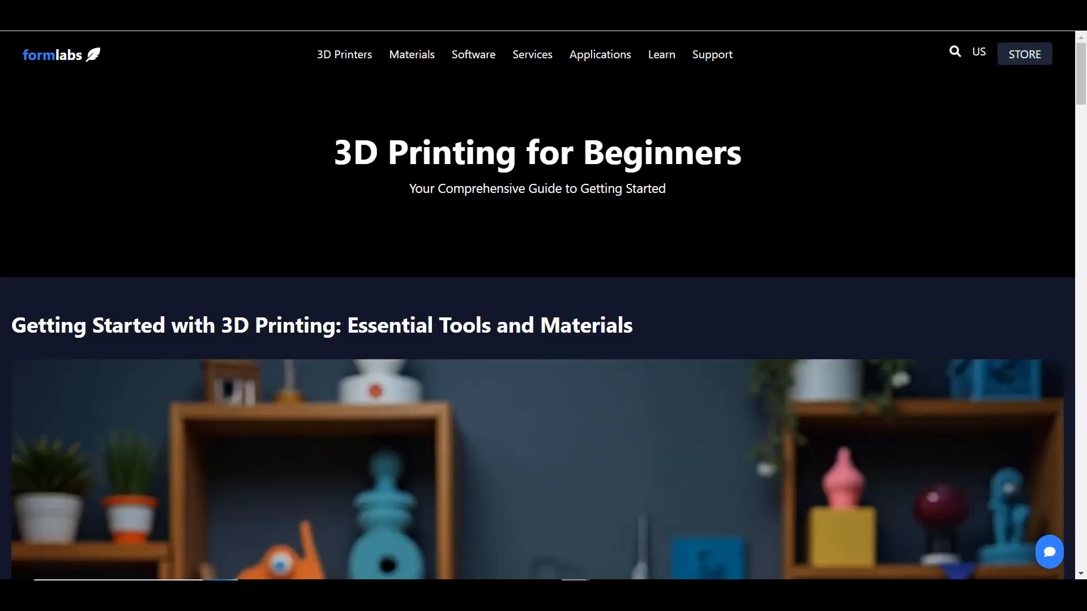
# - Review the full-width images and article text of the 3D Printing for Beginners page again, then return to its beginning
pyautogui.scroll(-4, 537, 130)
pyautogui.scroll(-10, 537, 130)
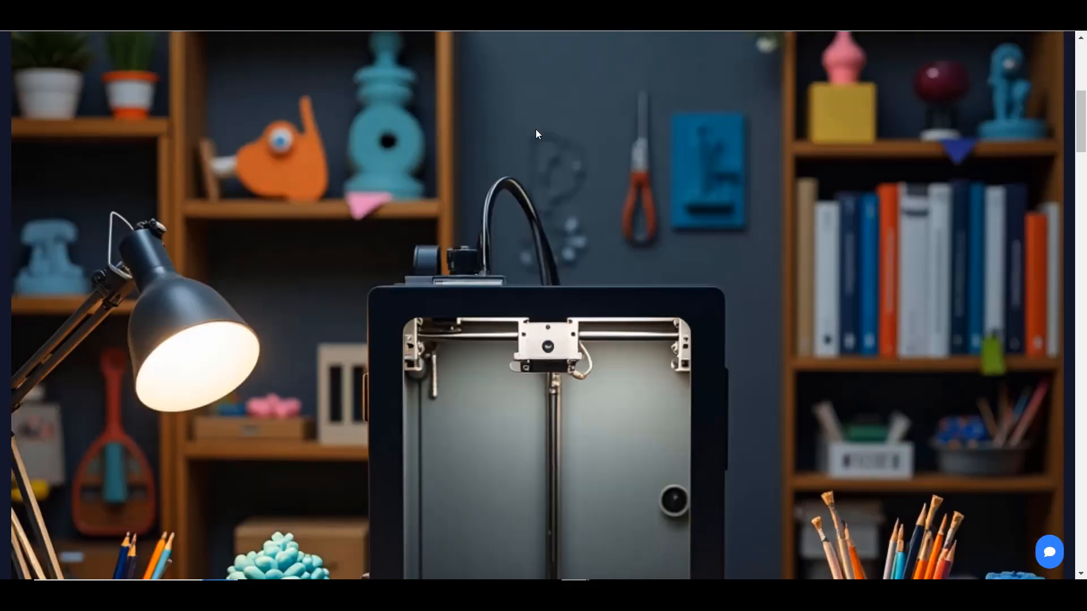
pyautogui.scroll(-15, 537, 135)
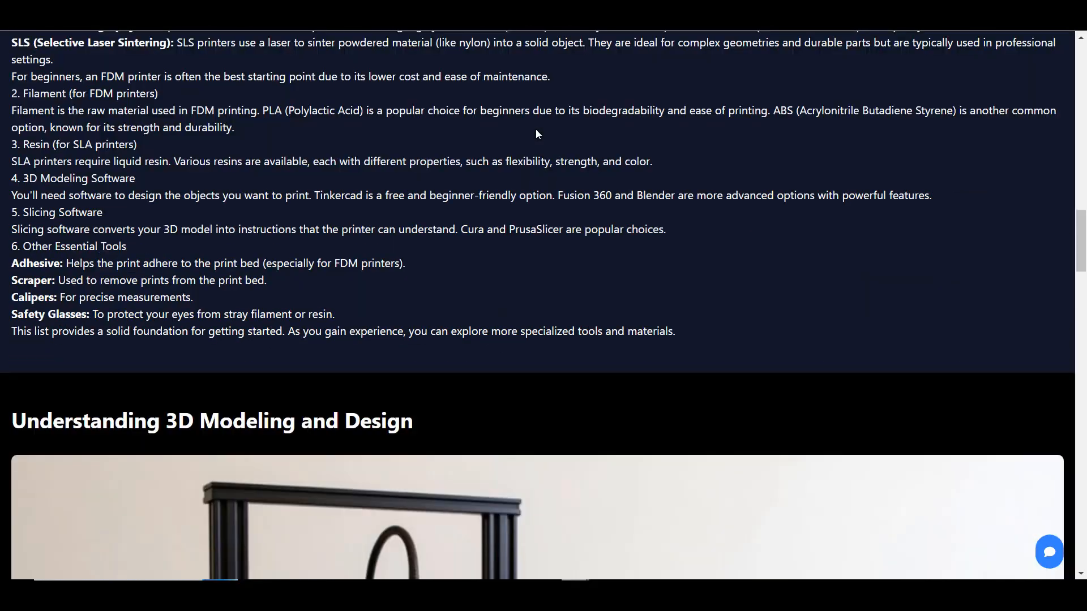
pyautogui.scroll(-12, 537, 134)
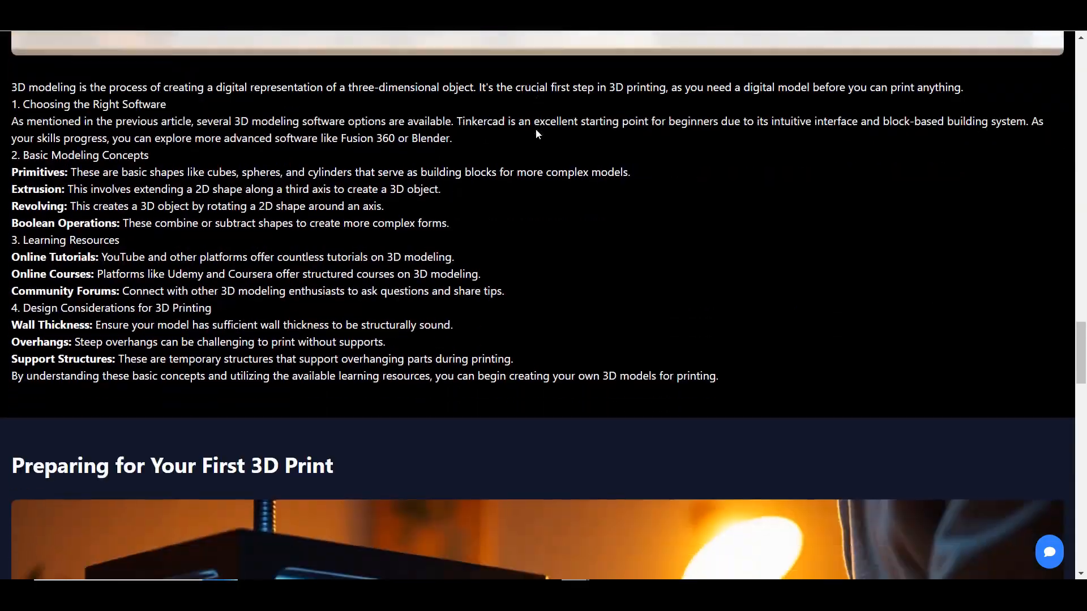
pyautogui.scroll(-16, 537, 134)
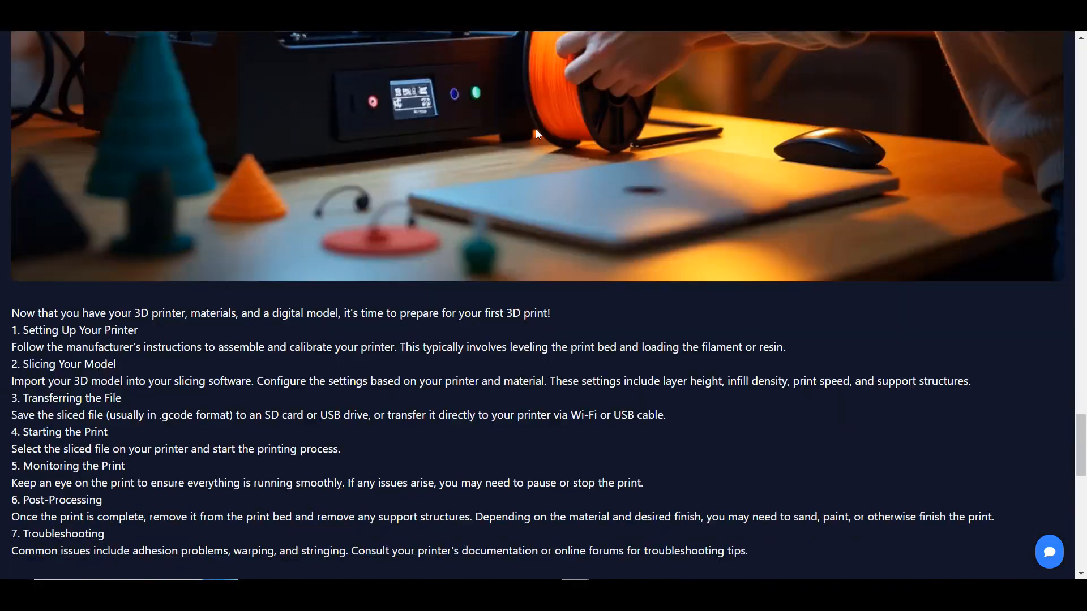
pyautogui.press('Home')
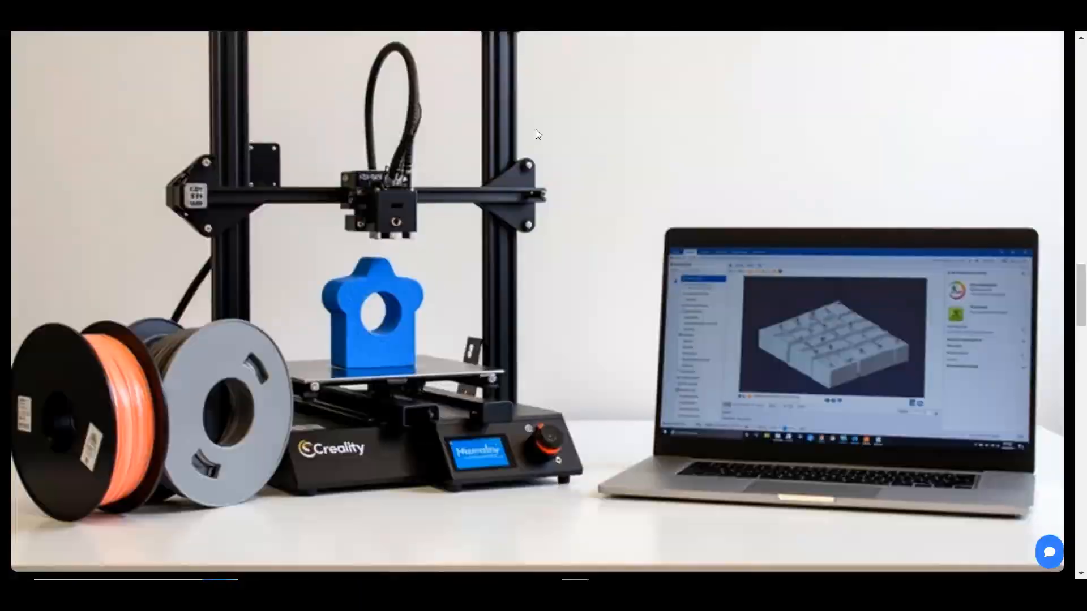
pyautogui.scroll(-2, 537, 134)
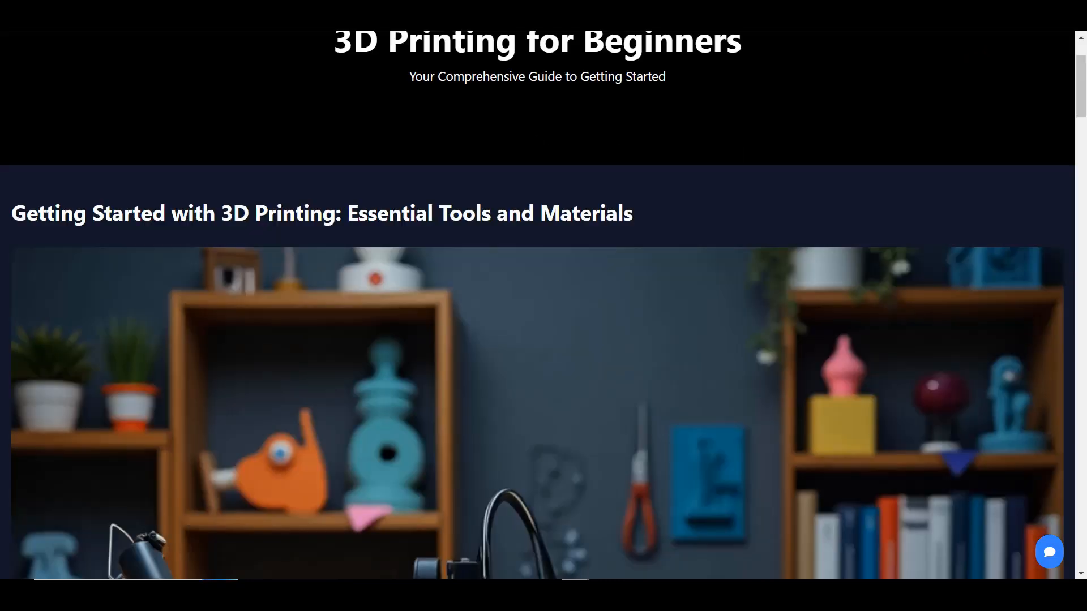
pyautogui.scroll(-2, 537, 130)
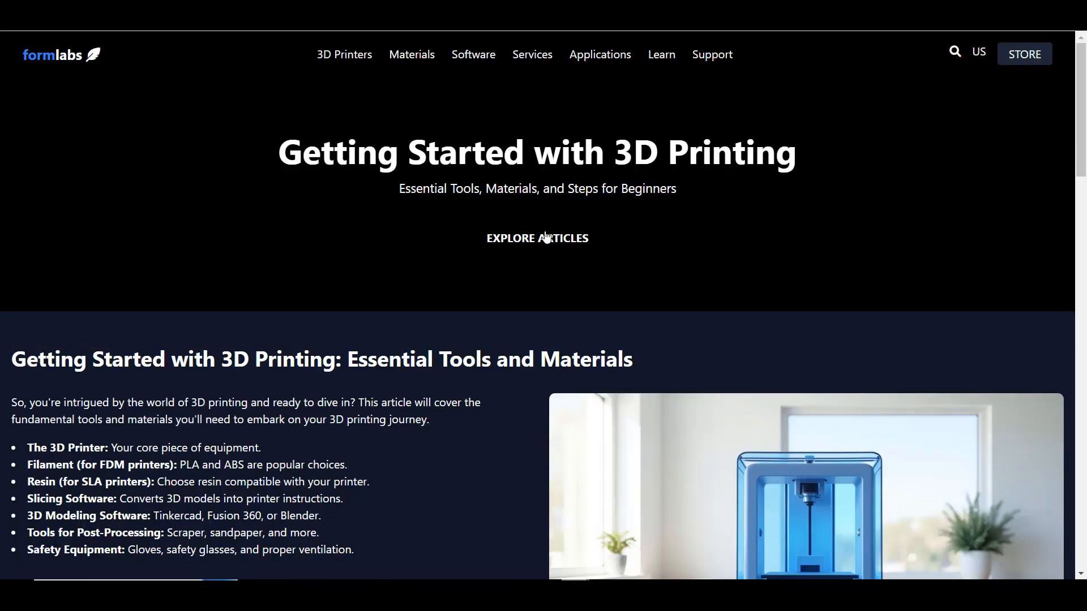
# - Review the two-column Getting Started with 3D Printing page, from essential tools down to the paired images after the first print section
pyautogui.scroll(-3, 547, 238)
pyautogui.scroll(-10, 546, 238)
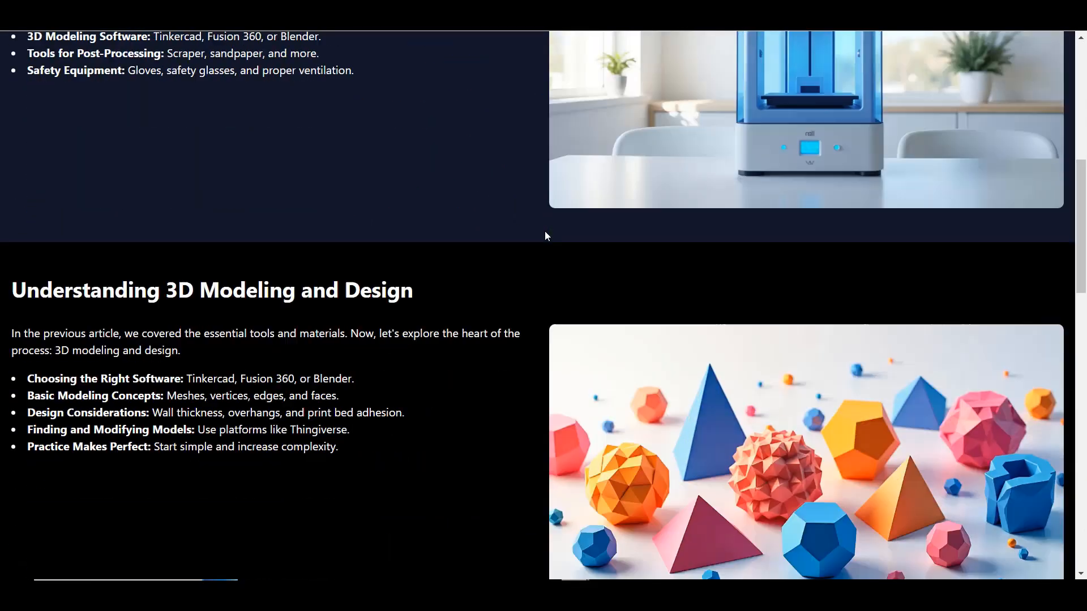
pyautogui.scroll(-9, 546, 237)
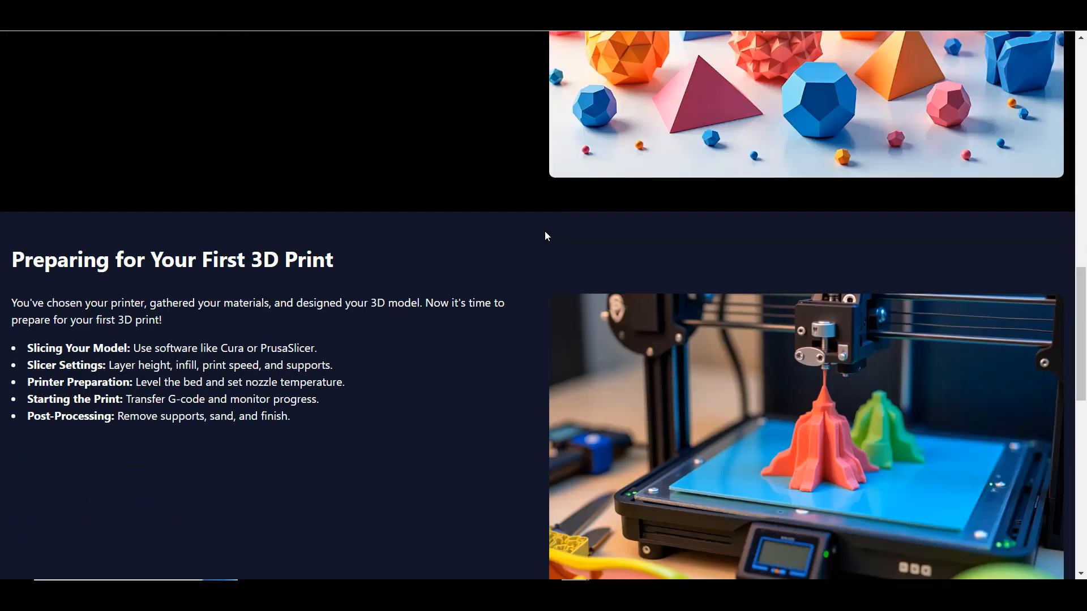
pyautogui.scroll(-7, 547, 237)
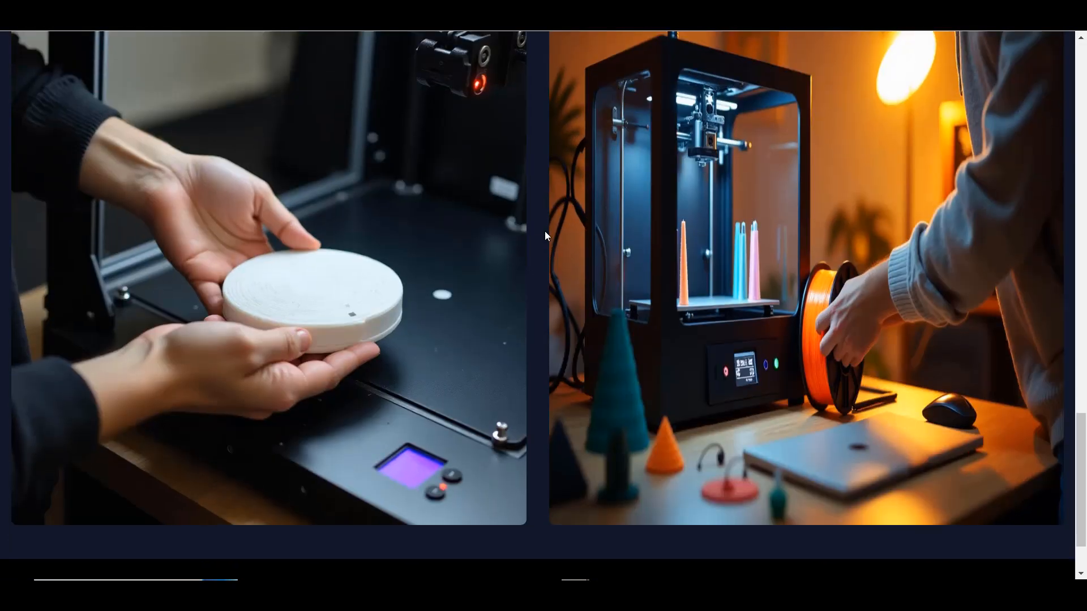
pyautogui.press('Home')
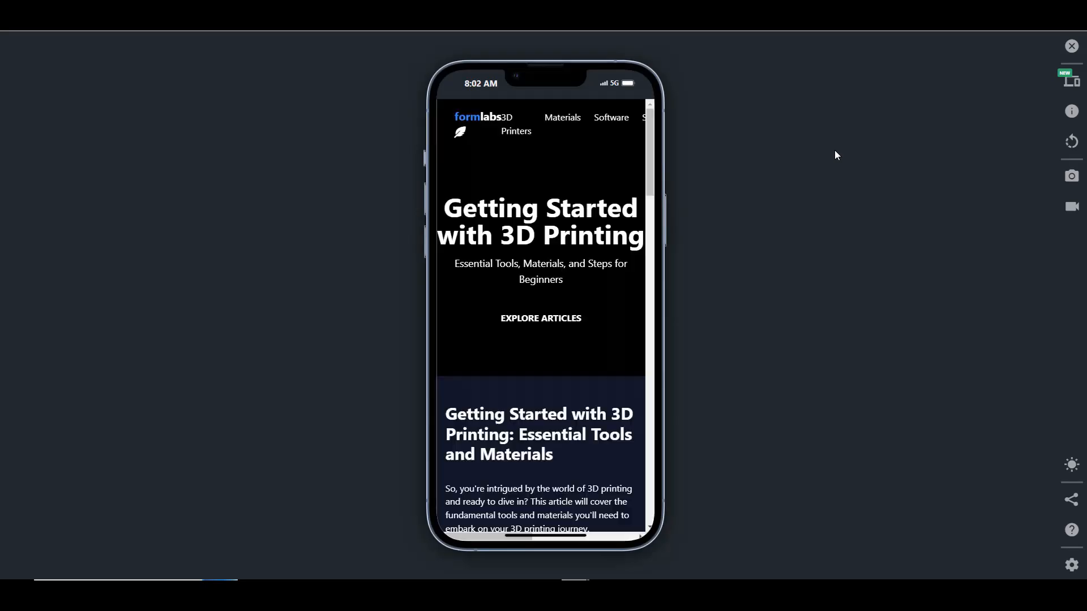
# - Check the Getting Started with 3D Printing page in the phone simulator, including its essential tools and 3D modeling sections
pyautogui.click(597, 318)
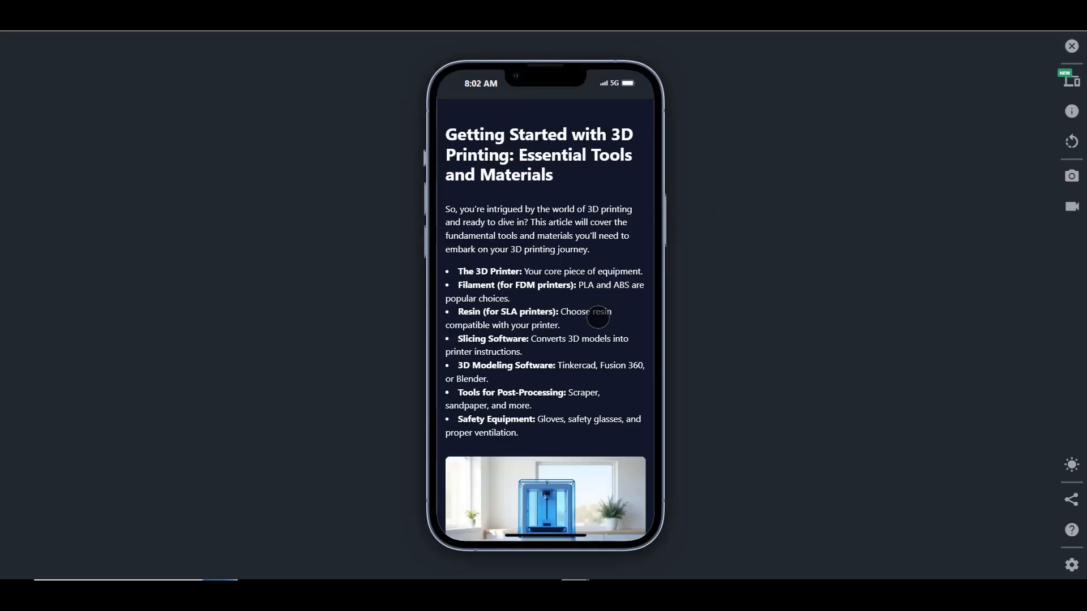
pyautogui.scroll(-10, 598, 318)
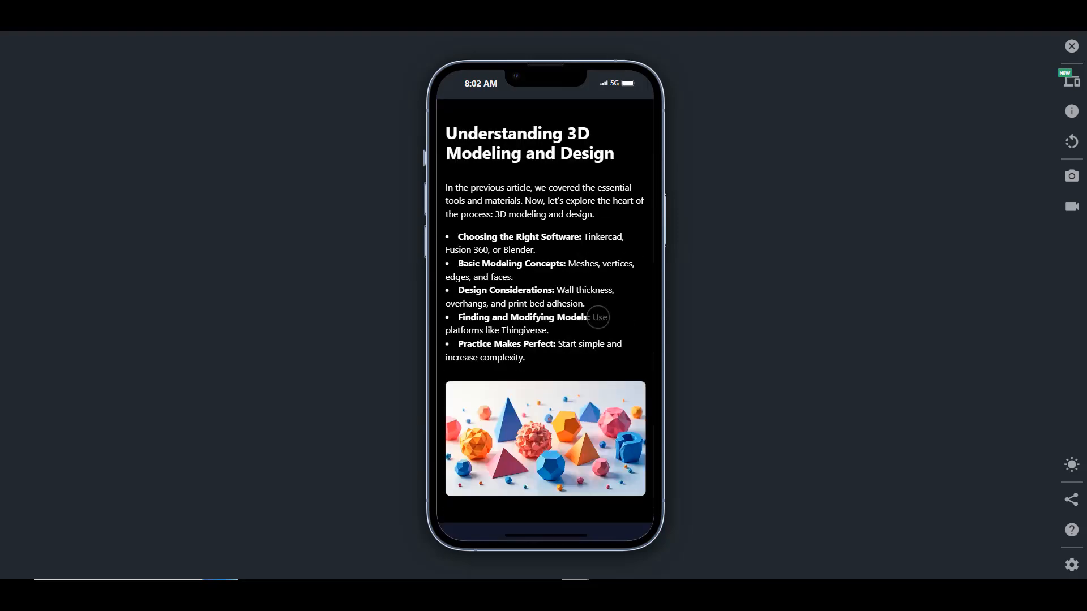
pyautogui.scroll(-8, 599, 320)
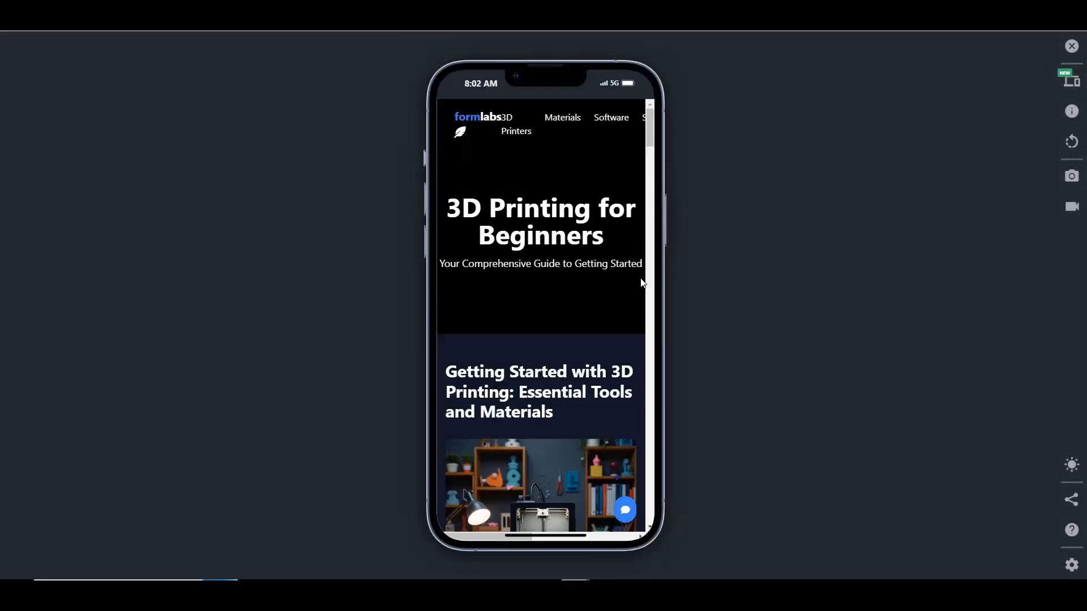
# - Check the mobile layout of the 3D Printing for Beginners page in the phone simulator, down to the first print section
pyautogui.scroll(-4, 640, 278)
pyautogui.scroll(-15, 640, 278)
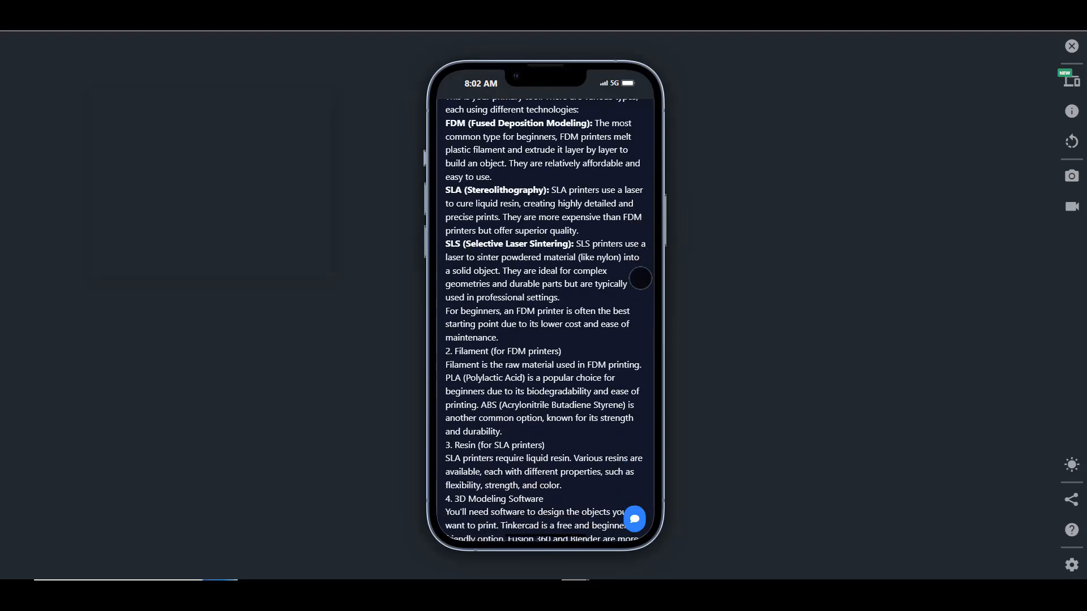
pyautogui.scroll(-5, 641, 278)
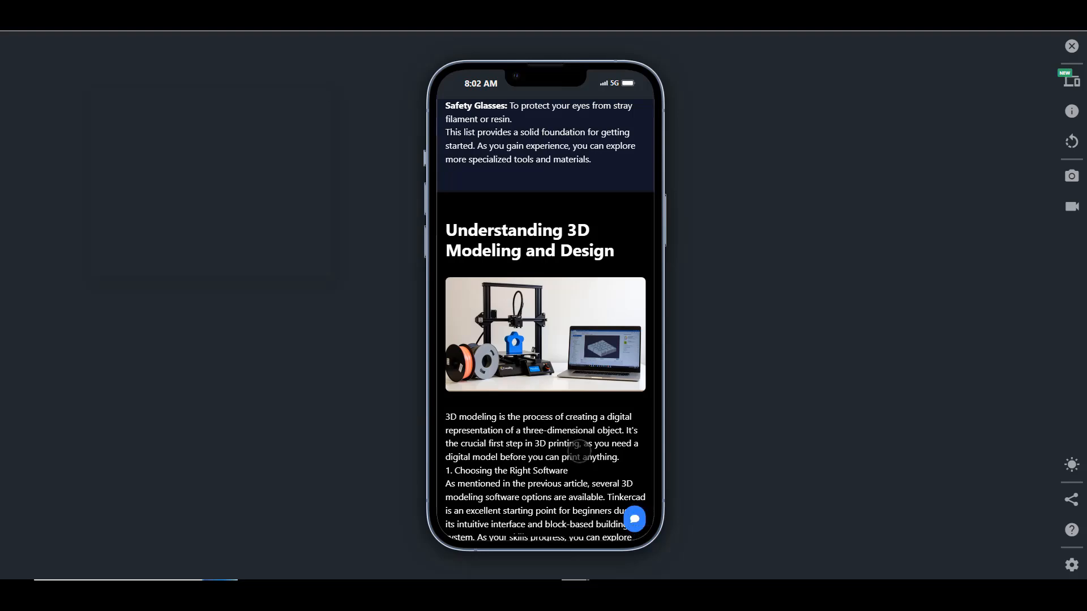
pyautogui.scroll(-3, 580, 451)
pyautogui.scroll(-10, 579, 451)
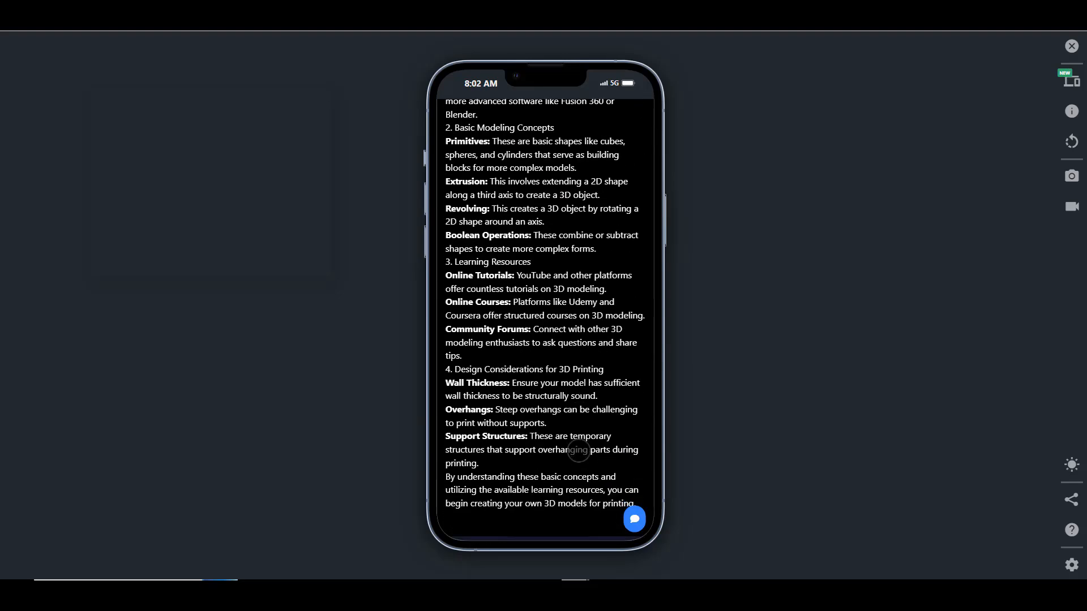
pyautogui.scroll(-2, 579, 451)
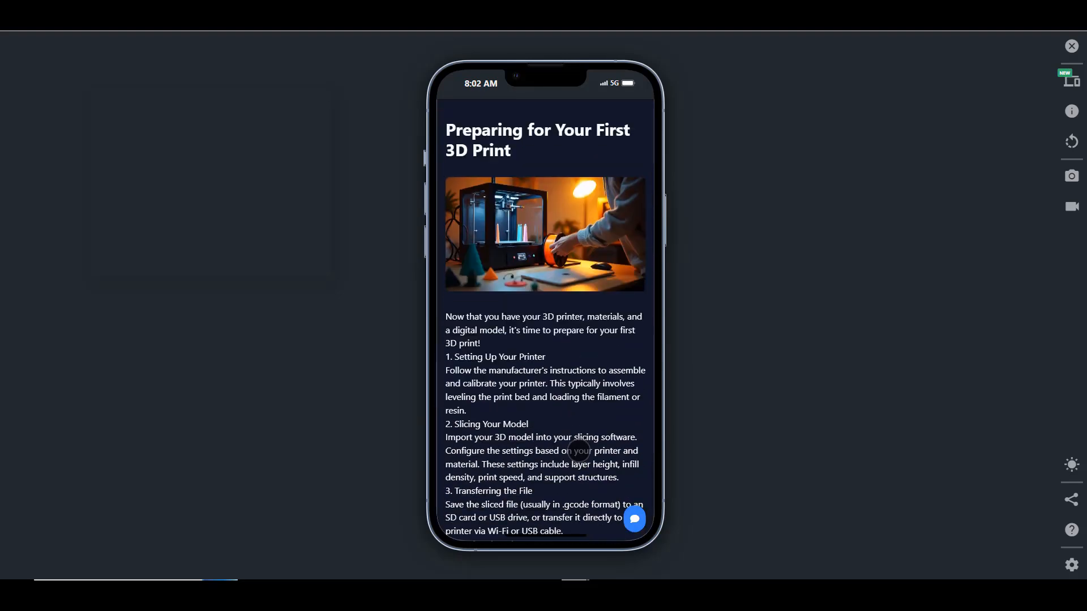
pyautogui.scroll(-1, 579, 451)
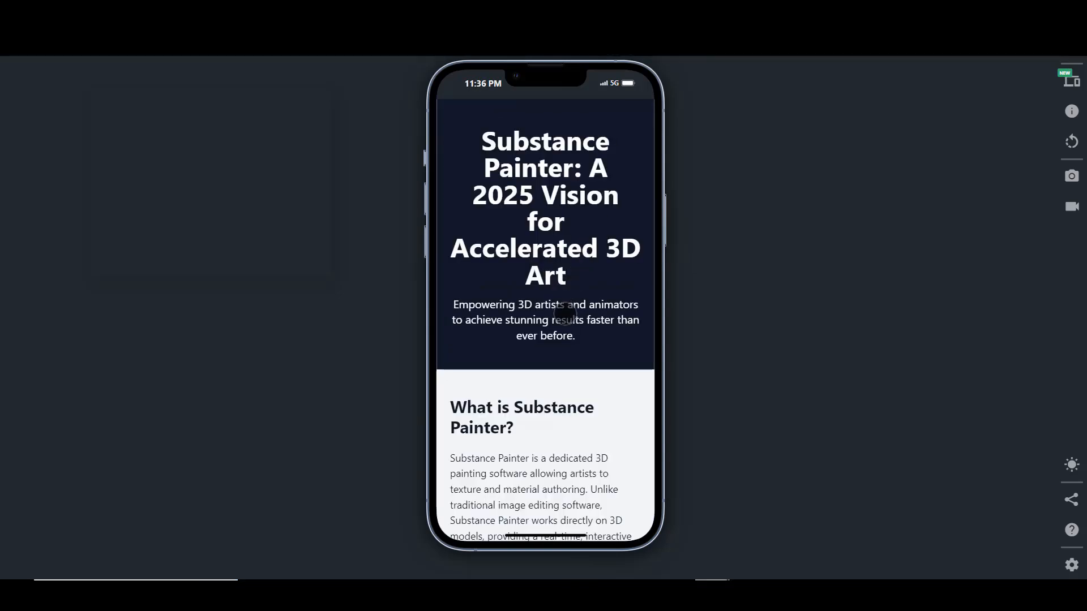
# - Review the mobile layout of the Substance Painter: A 2025 Vision page, from key features to About Us, and return to its beginning
pyautogui.scroll(-10, 565, 313)
pyautogui.scroll(3, 565, 313)
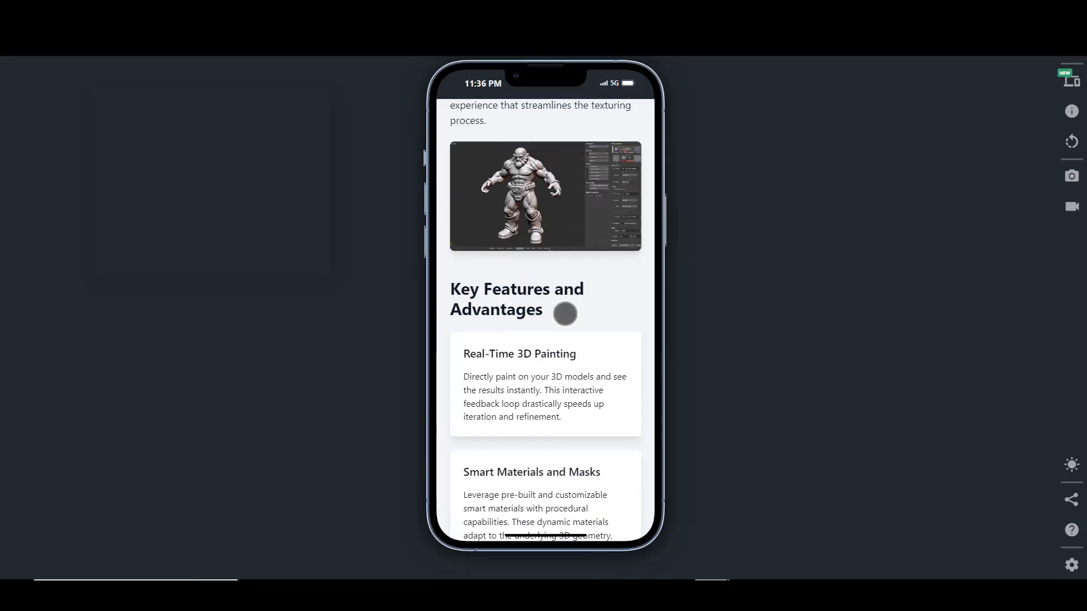
pyautogui.scroll(2, 566, 314)
pyautogui.scroll(-6, 565, 314)
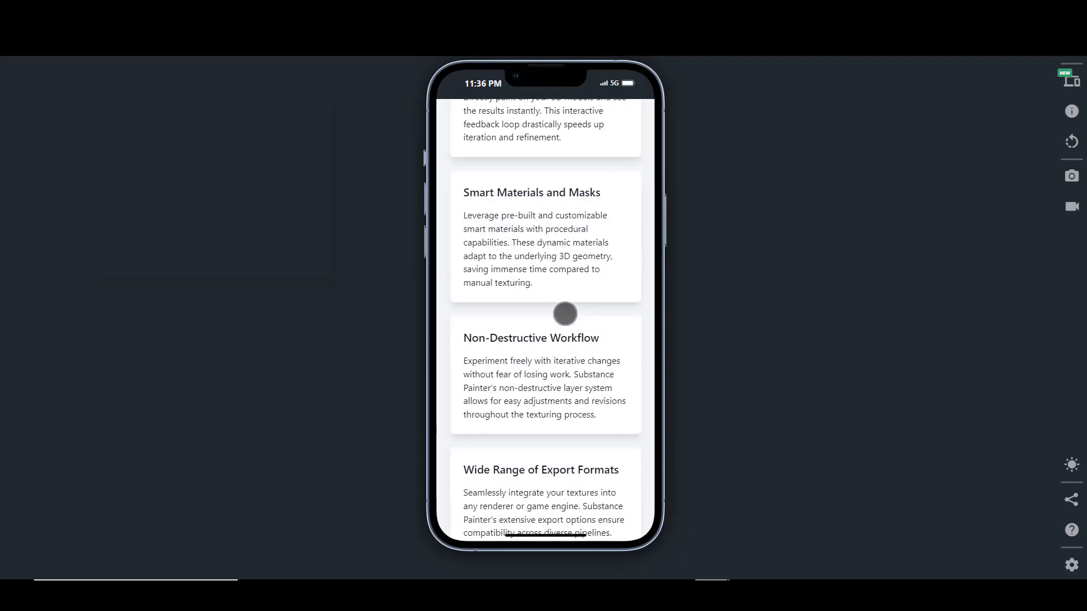
pyautogui.scroll(-15, 565, 314)
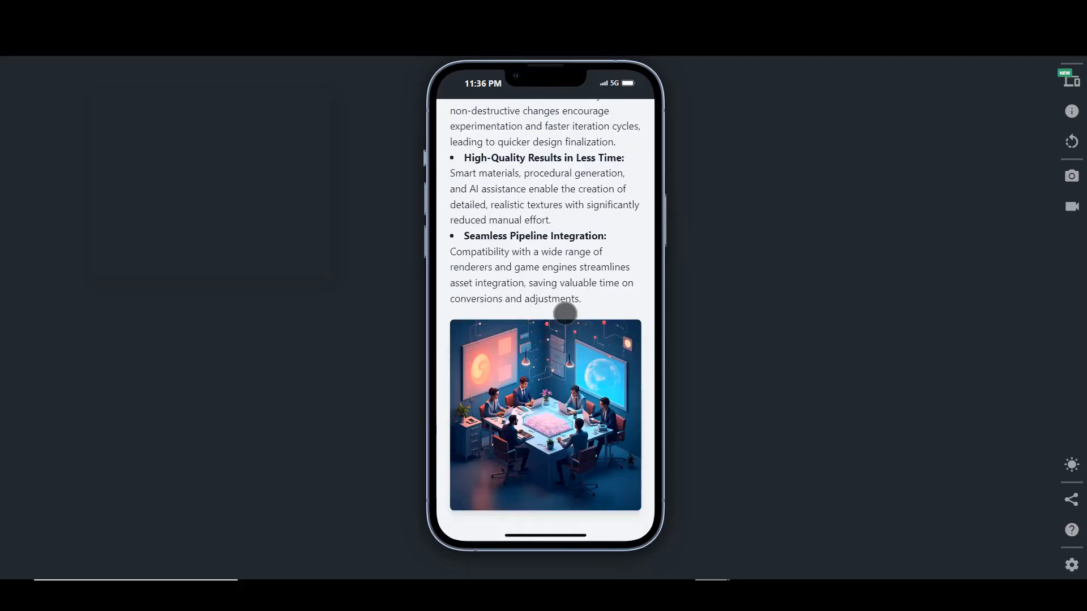
pyautogui.scroll(-12, 565, 313)
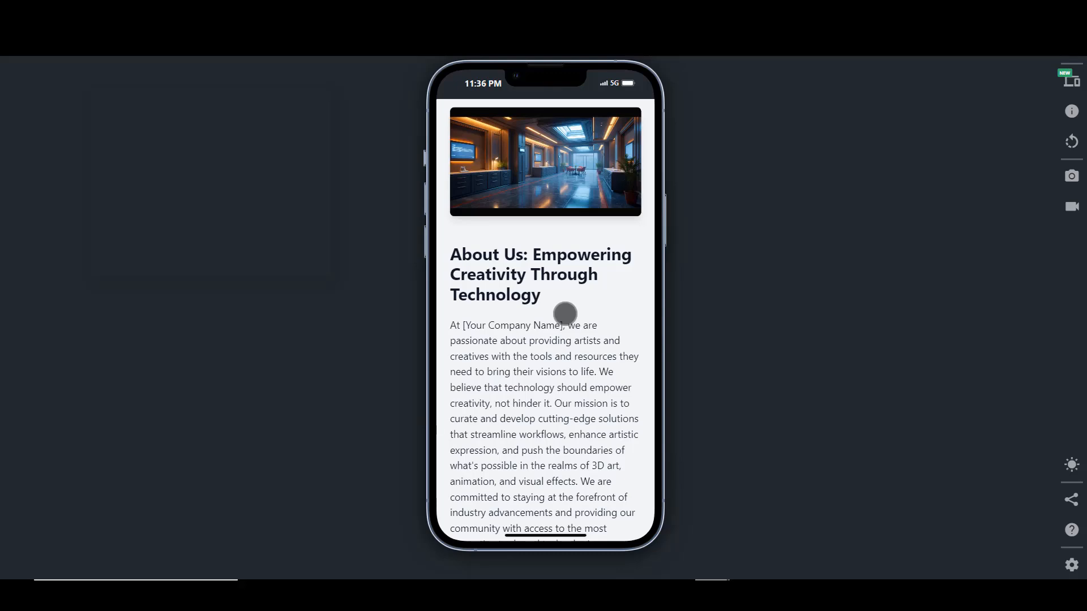
pyautogui.scroll(-4, 566, 314)
pyautogui.scroll(20, 565, 314)
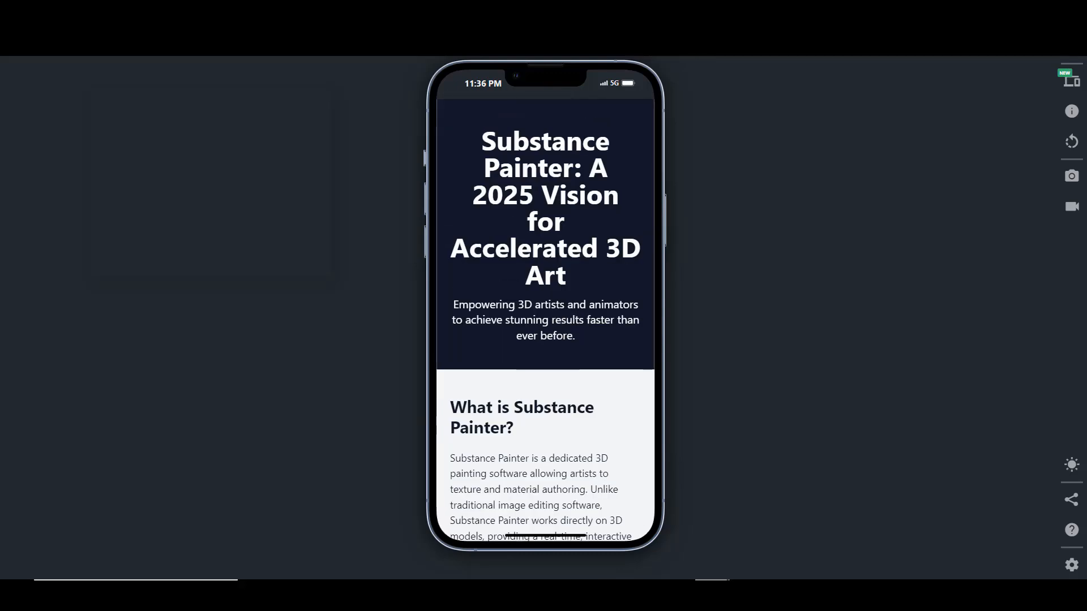
# - Check the mobile layout of the Zero Labs electric vehicle page, from its hero through The Electric Surge section, and return toward its beginning
pyautogui.hotkey('ctrl', 'Tab')
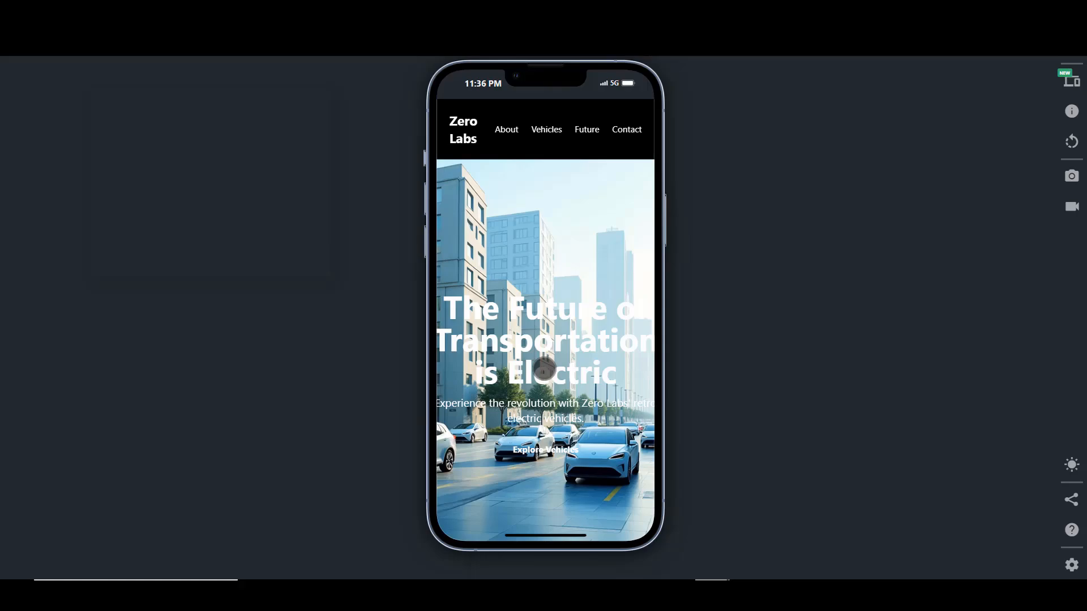
pyautogui.scroll(-10, 545, 369)
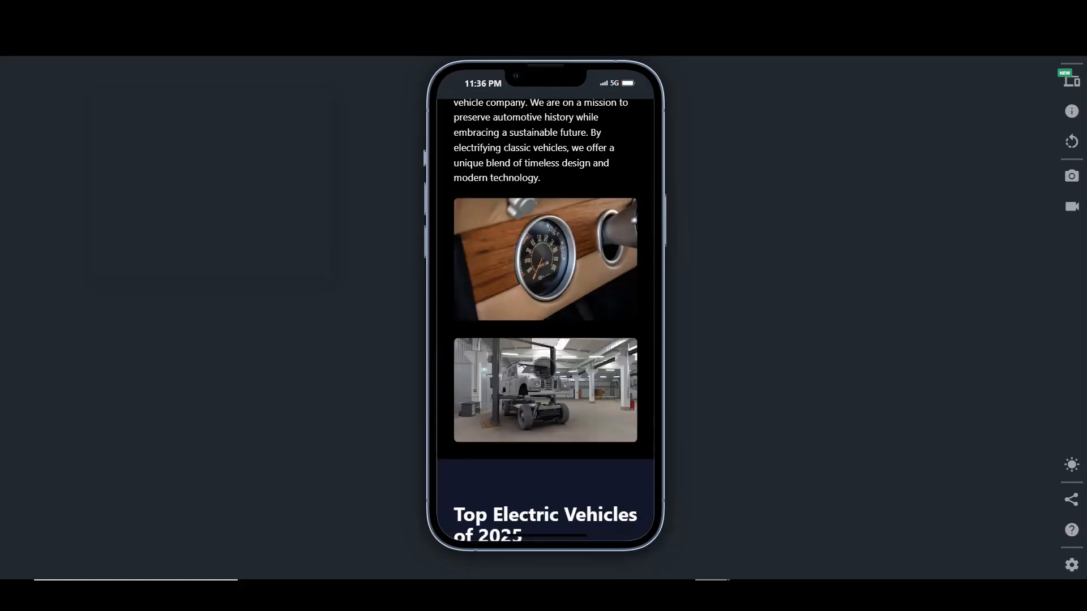
pyautogui.scroll(-12, 544, 367)
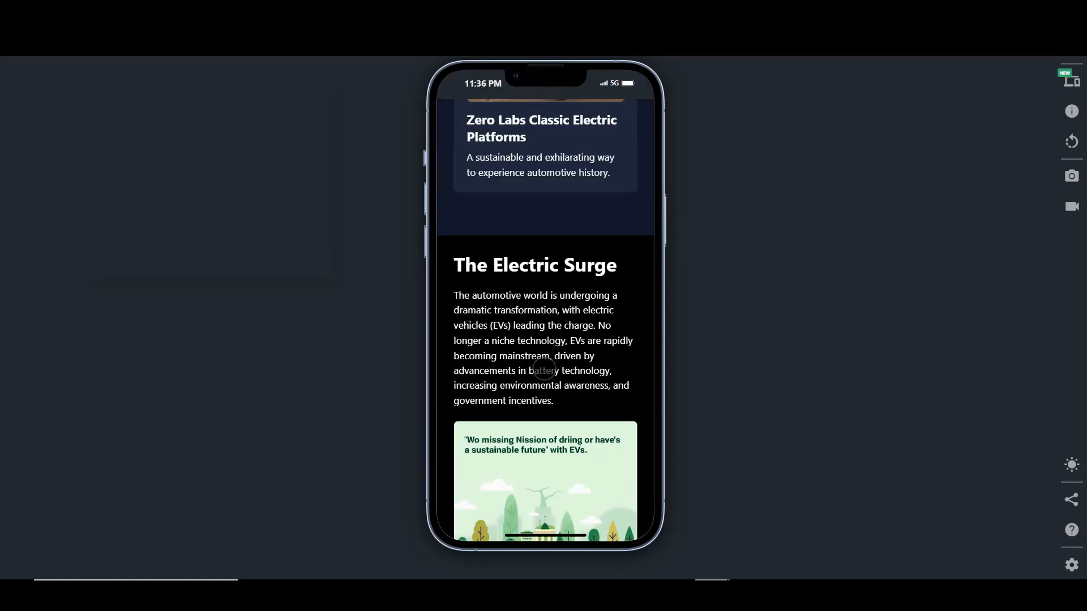
pyautogui.scroll(-10, 544, 369)
pyautogui.scroll(9, 544, 369)
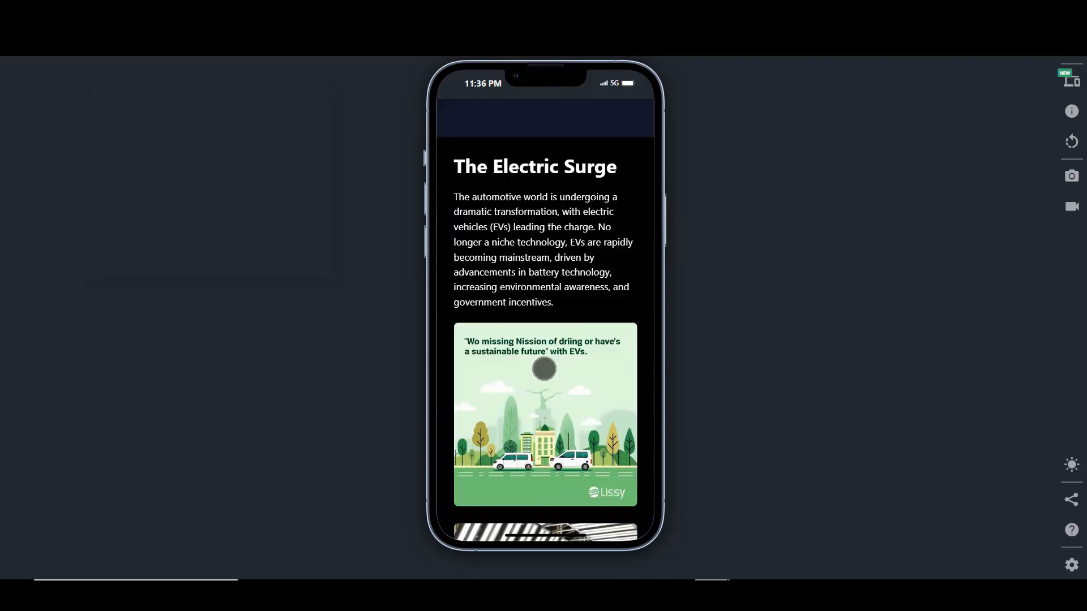
pyautogui.scroll(14, 544, 369)
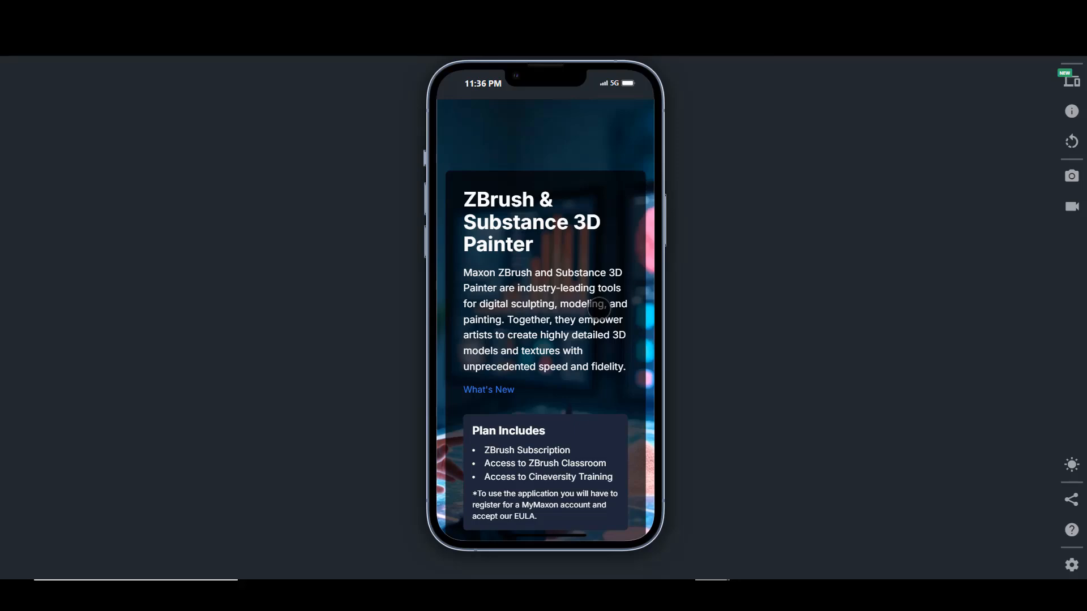
# - Review the mobile layout of the ZBrush & Substance 3D Painter page, from the plan details past the Industrial Design section
pyautogui.scroll(-15, 601, 298)
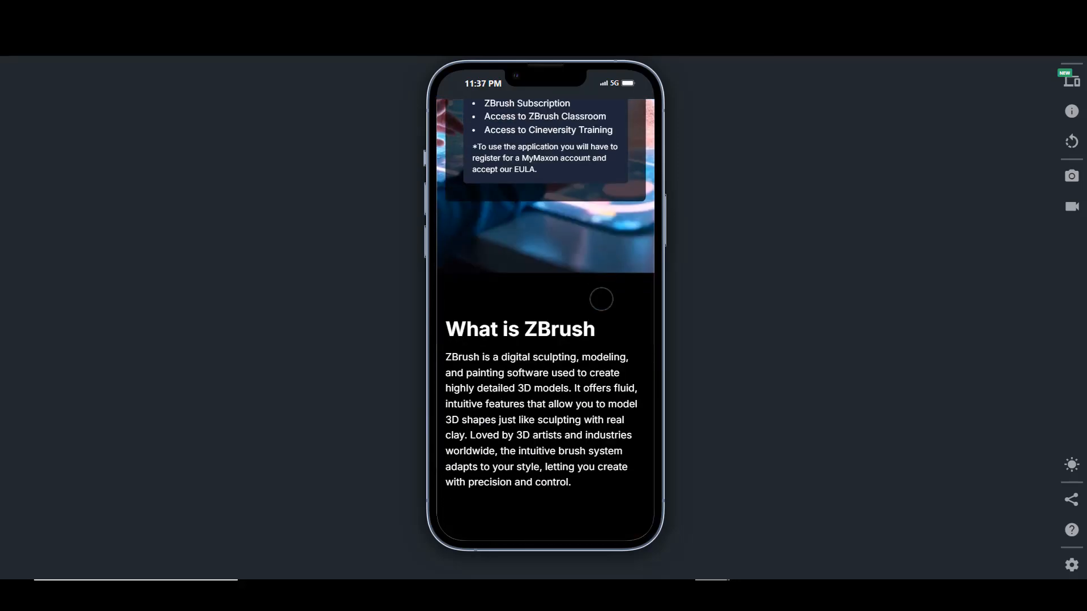
pyautogui.scroll(-5, 601, 298)
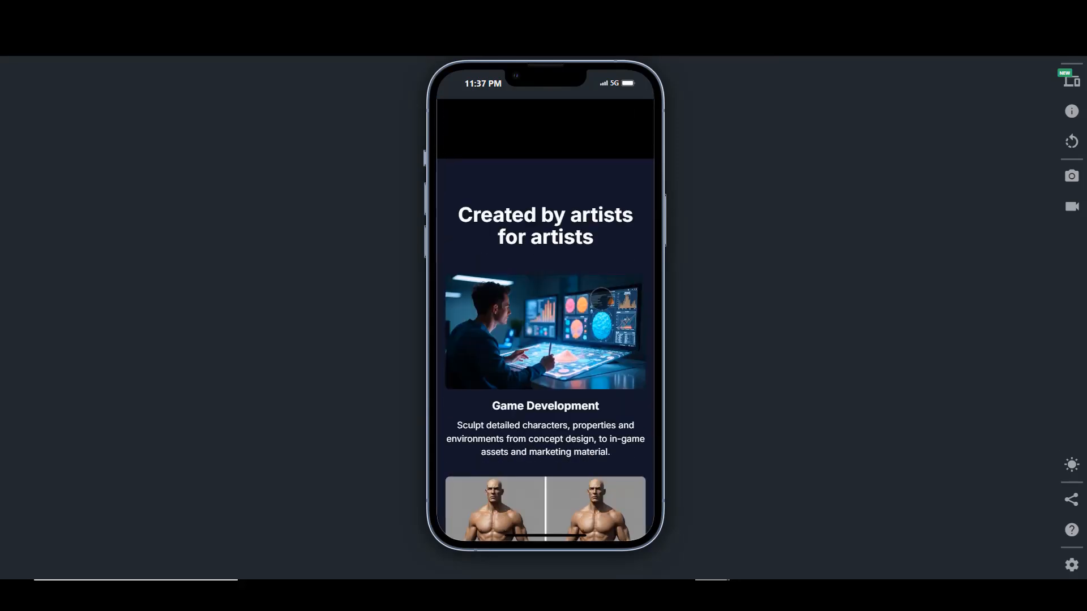
pyautogui.scroll(-7, 602, 300)
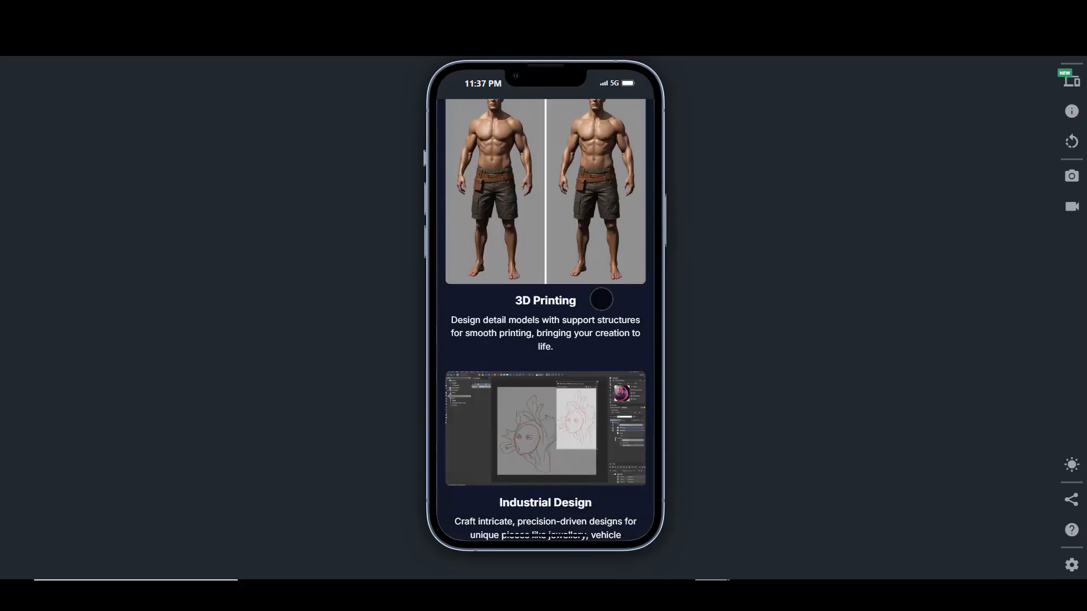
pyautogui.scroll(-10, 601, 298)
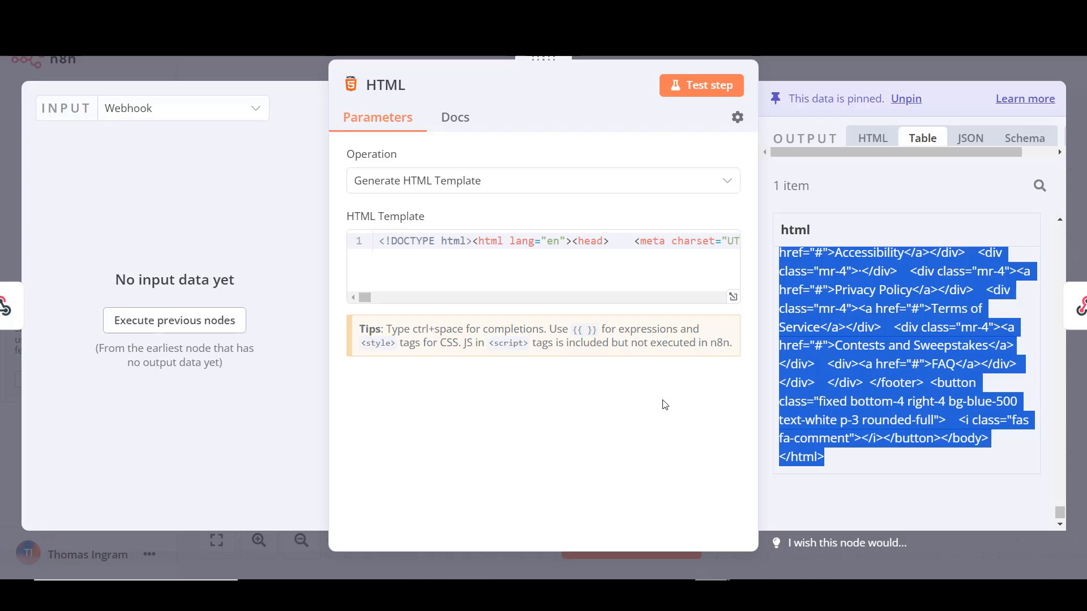
# - Examine the generated HTML in the HTML node's table output, from the closing footer code back to the Get in Touch section
pyautogui.scroll(5, 861, 359)
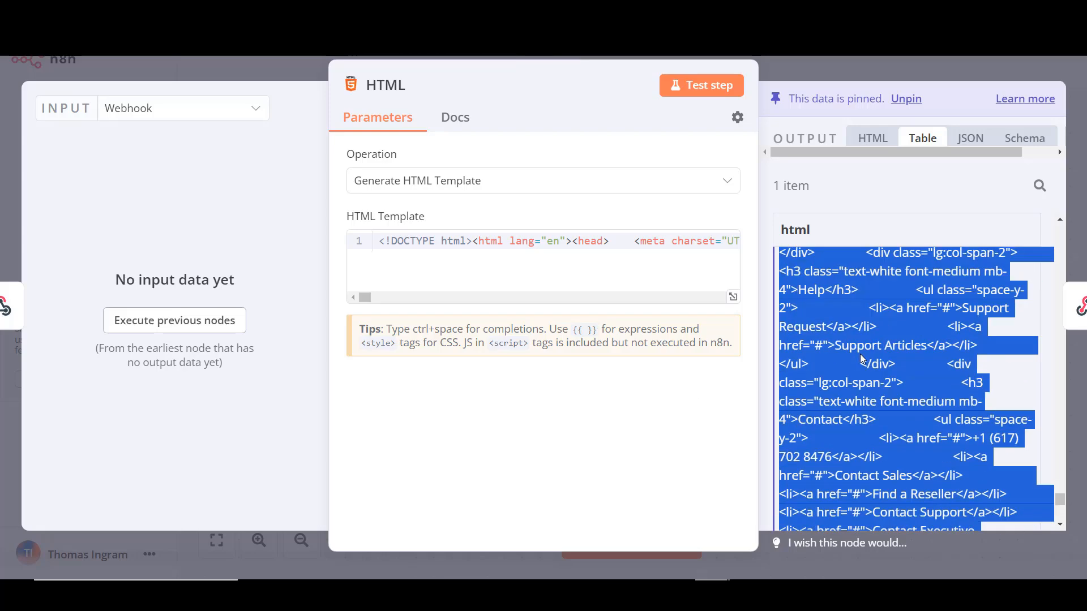
pyautogui.scroll(6, 861, 358)
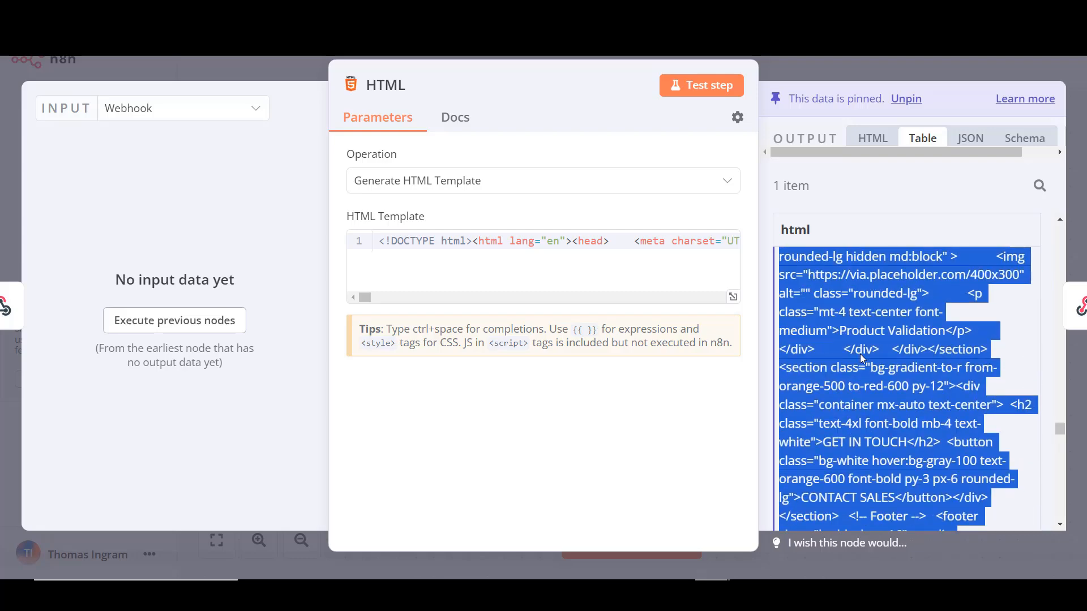